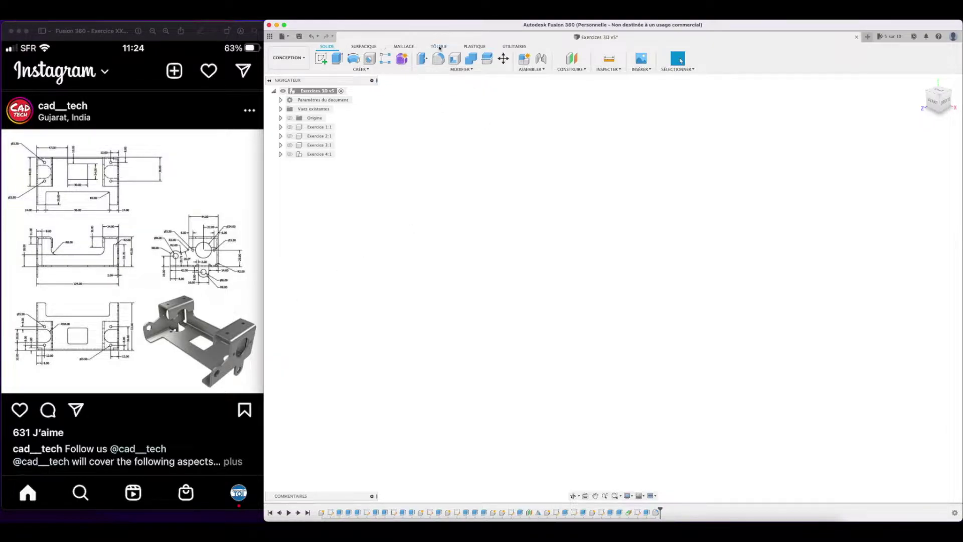
Create an internal sheet metal component named "Exercice 5" that uses the Acier (mm) rule.
left_click(439, 46)
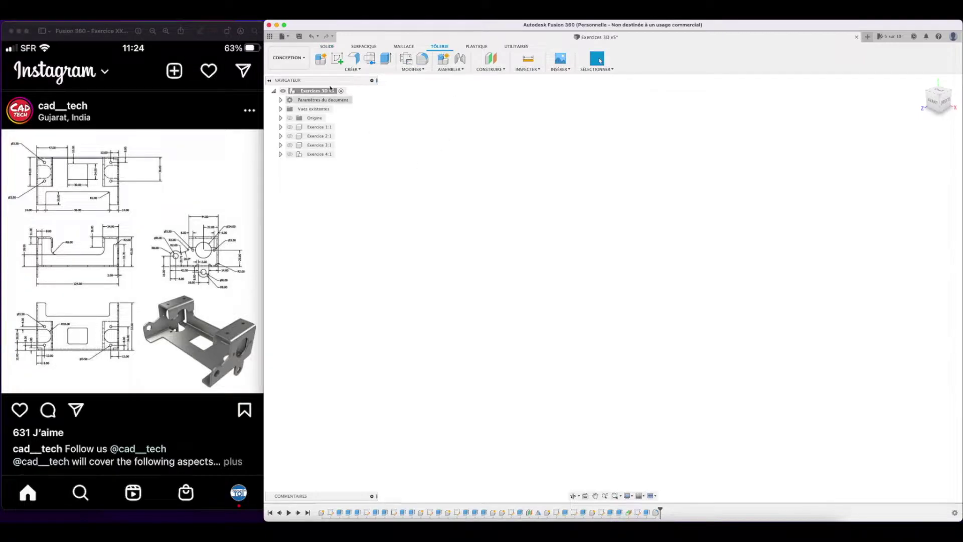
left_click(322, 60)
double_click(908, 171)
type("Exercice 5")
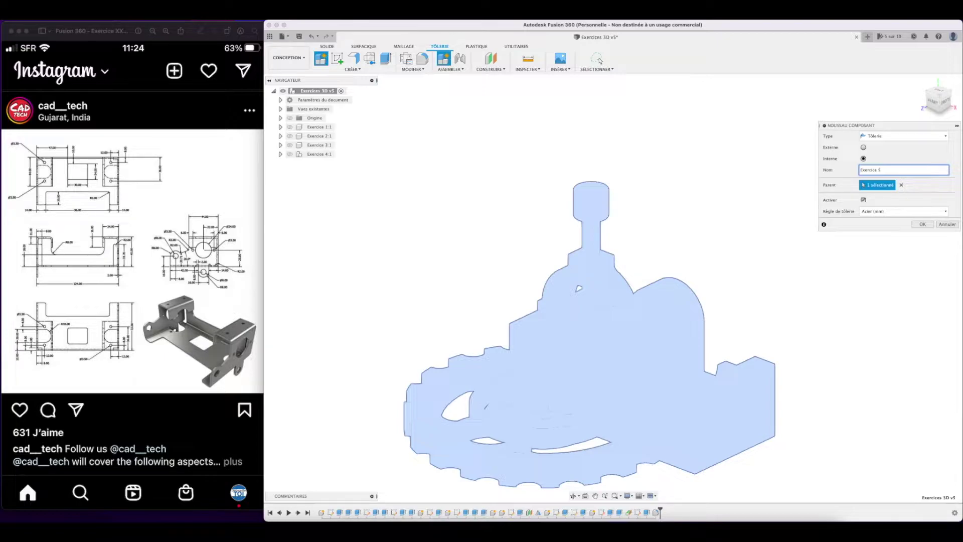
left_click(883, 217)
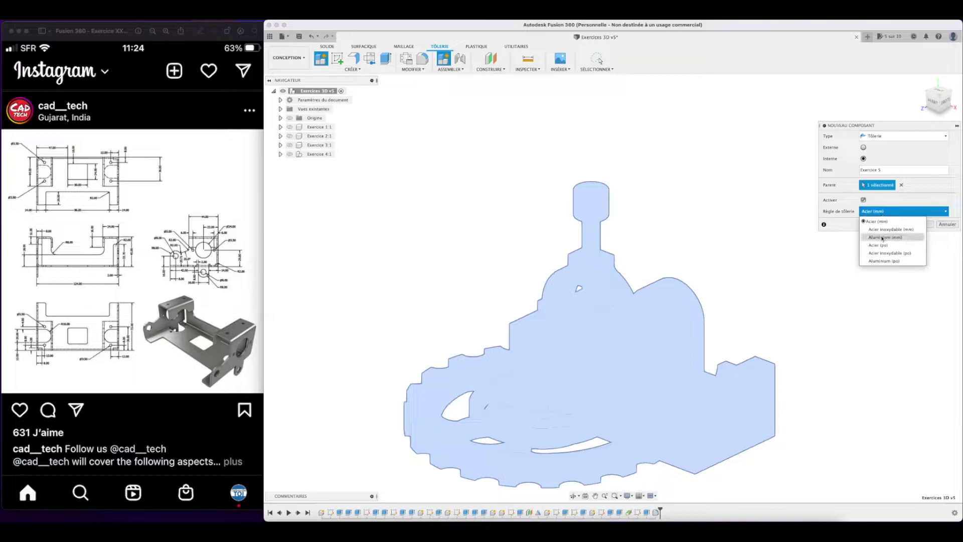
left_click(883, 222)
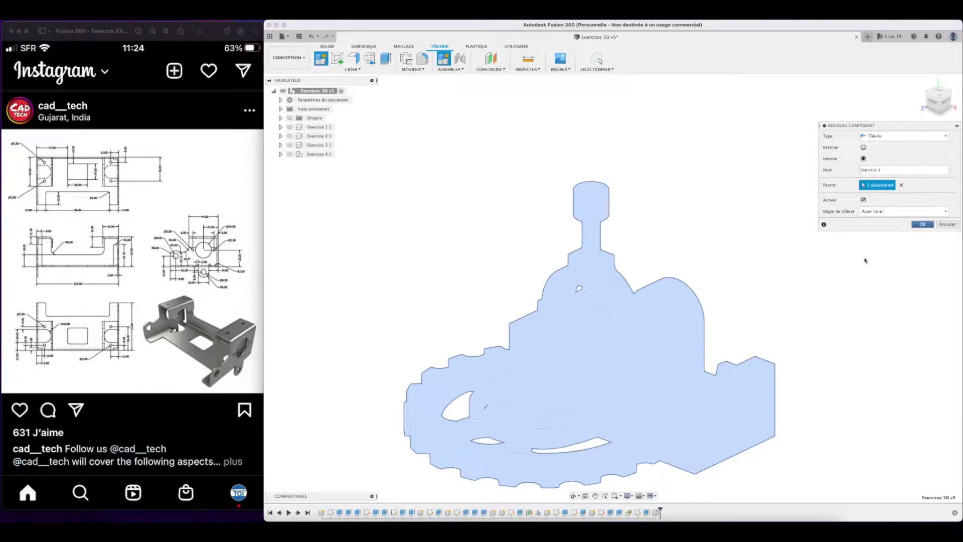
key("Return")
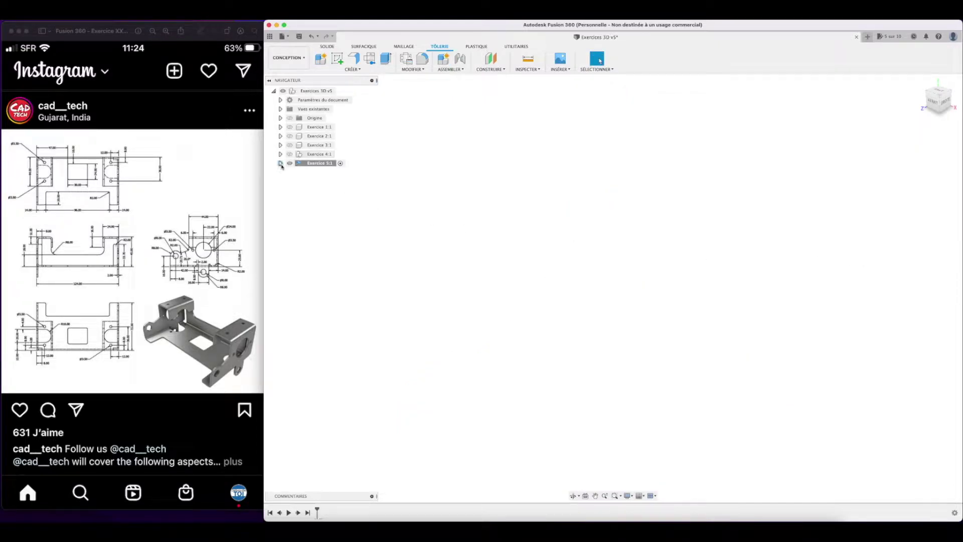
Set up a new sheet metal rule based on Acier (mm), named "Acier 2mm", with a thickness of 2.0 mm.
left_click(280, 163)
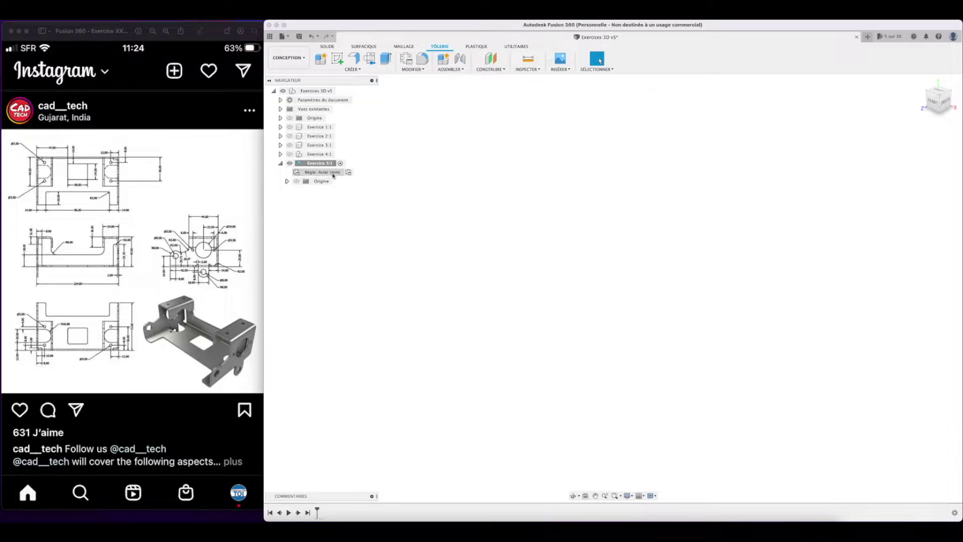
left_click(412, 69)
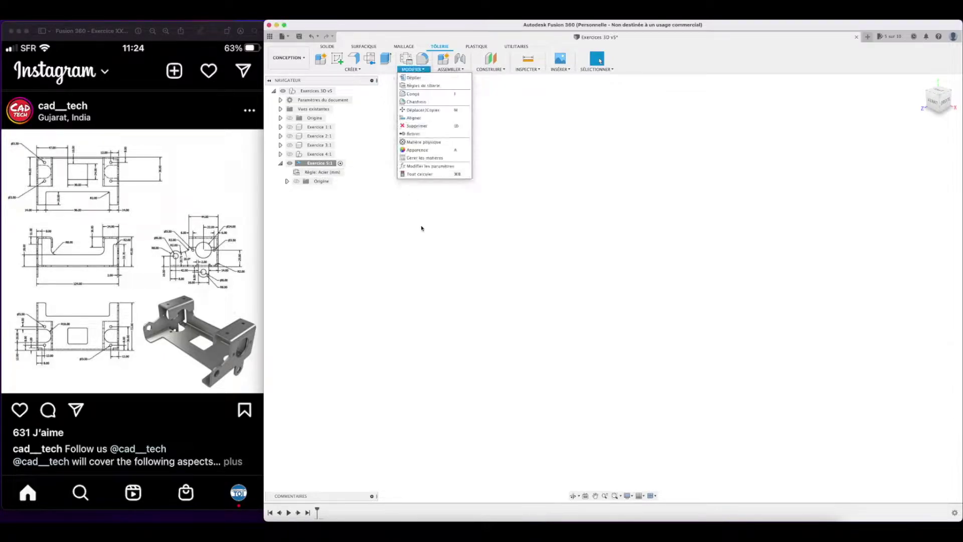
left_click(419, 86)
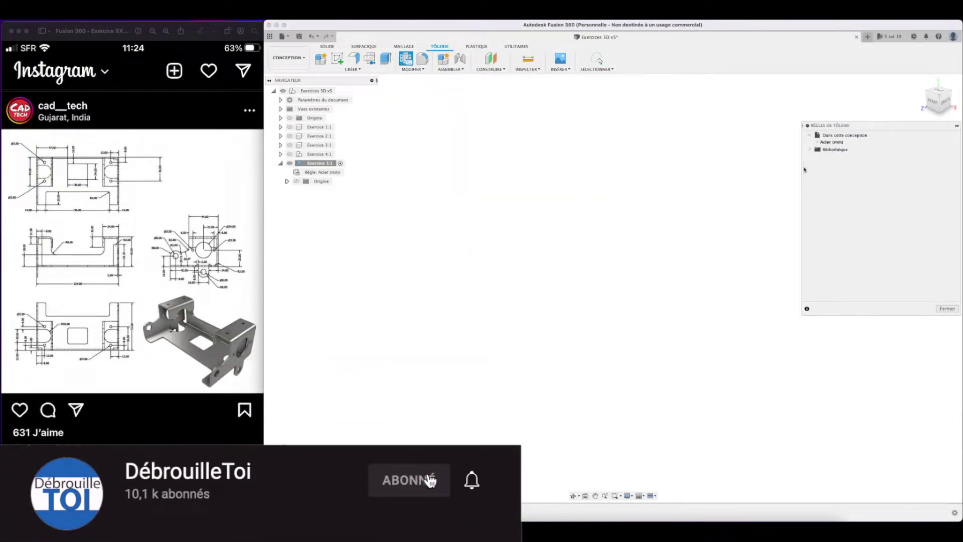
left_click_drag(863, 124, 603, 159)
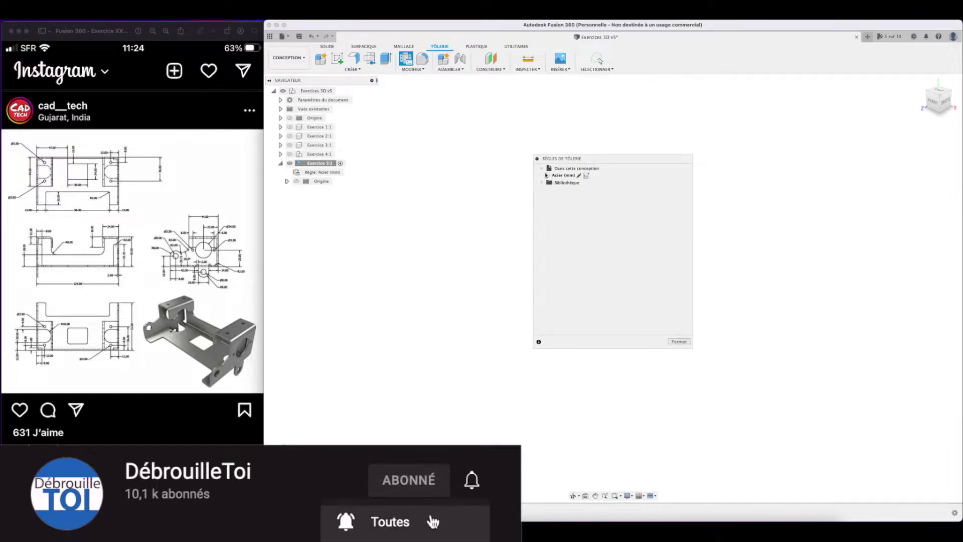
left_click(550, 175)
left_click(543, 213)
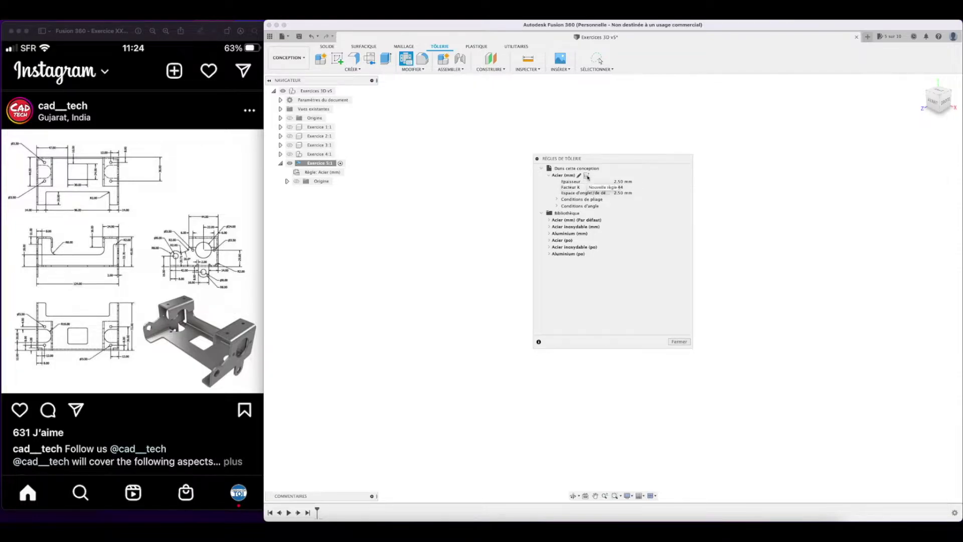
left_click(587, 176)
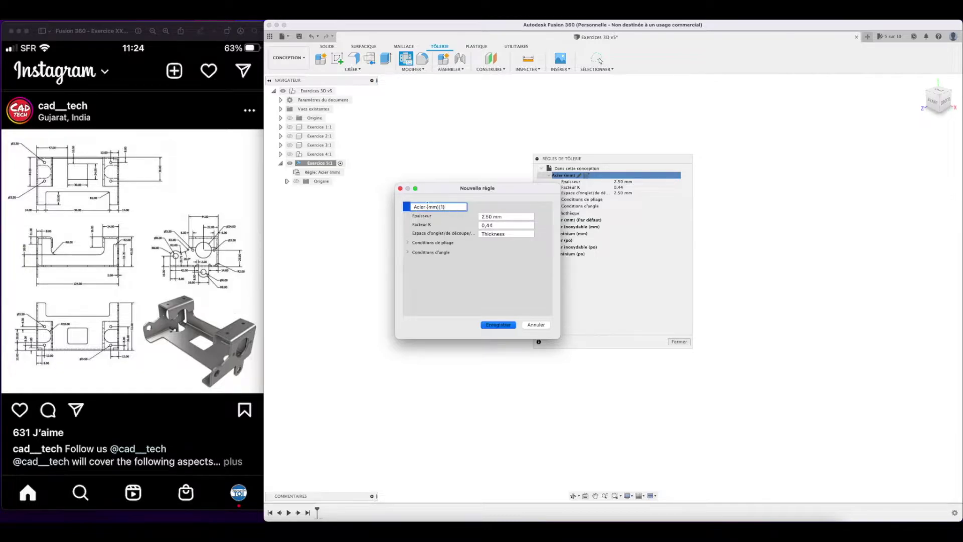
left_click_drag(428, 206, 447, 207)
key("BackSpace")
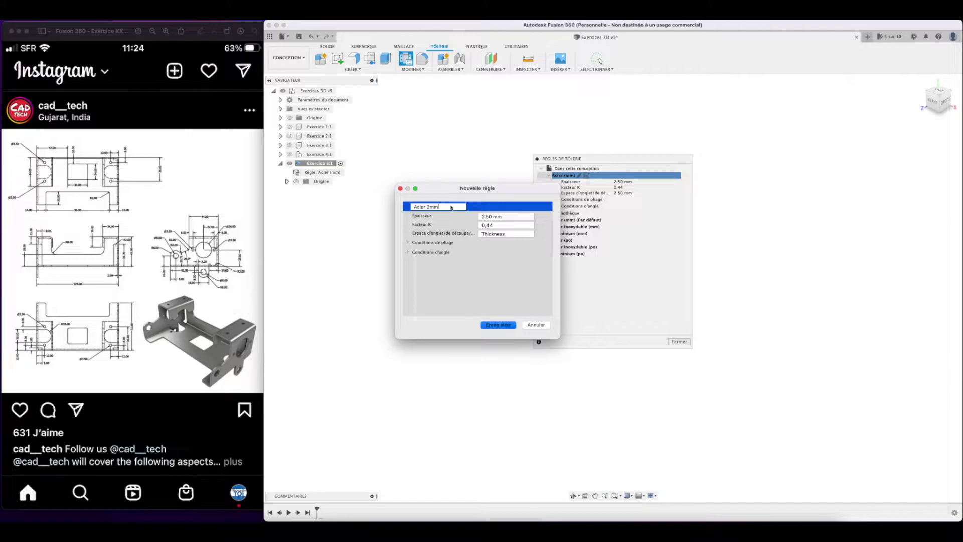
left_click(490, 216)
key("BackSpace")
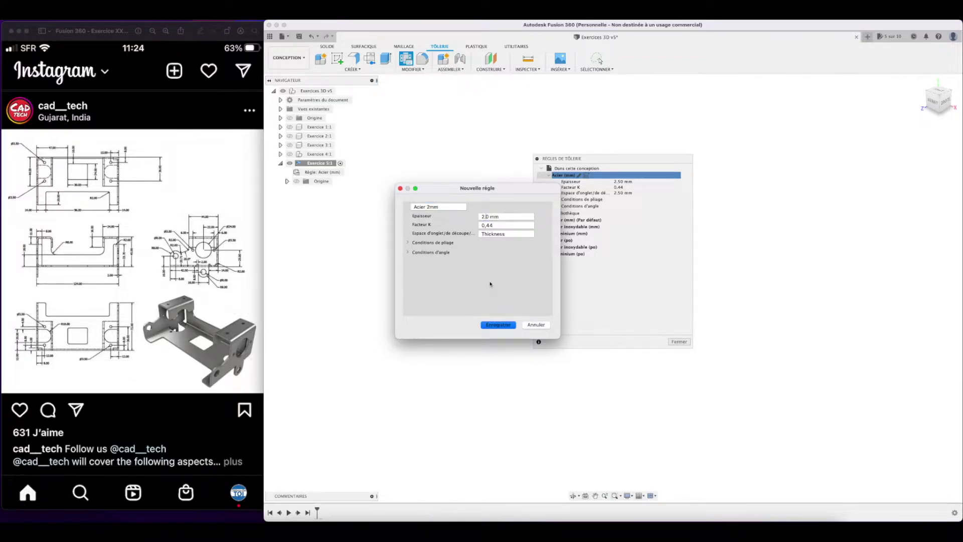
Check the bend and corner conditions of the new rule and save it with those settings unchanged.
left_click(409, 242)
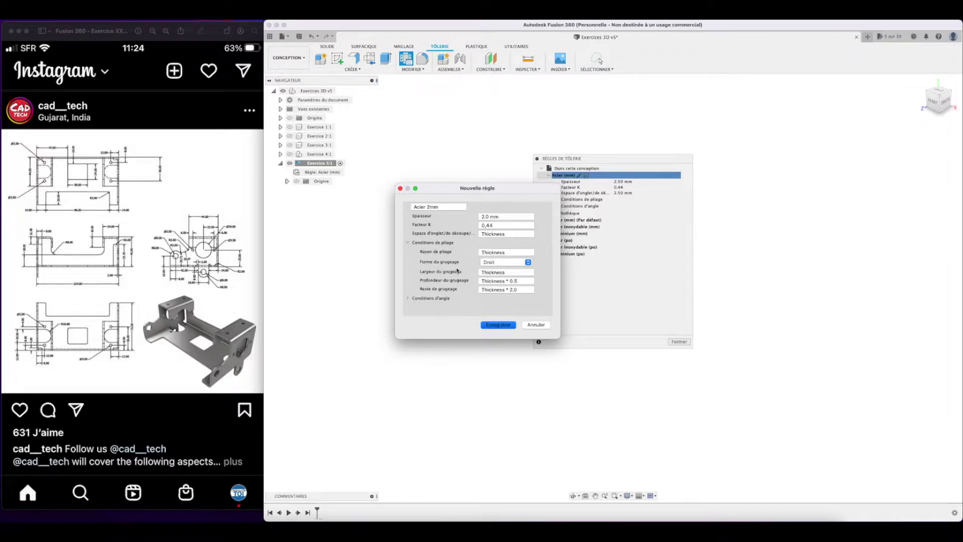
left_click(408, 298)
scroll(450, 289, "down", 2)
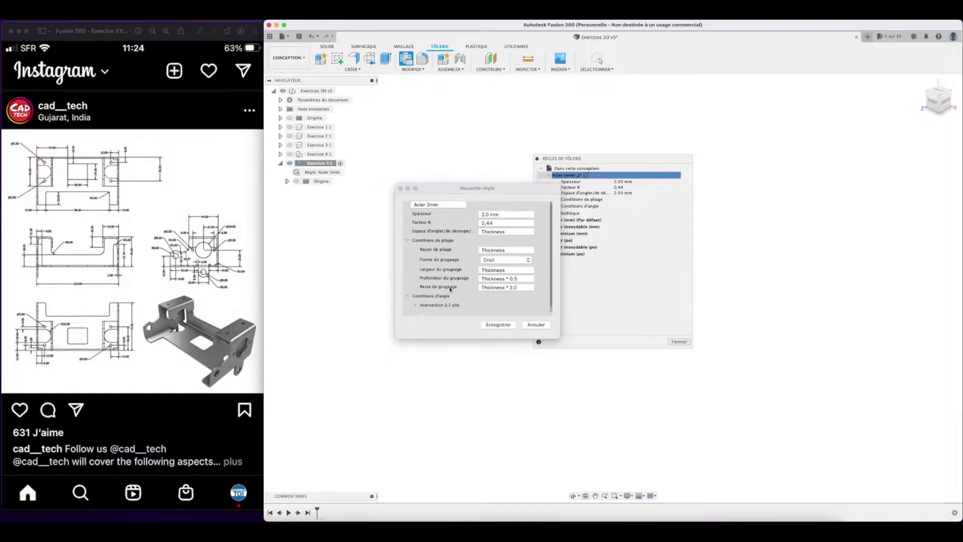
left_click(416, 300)
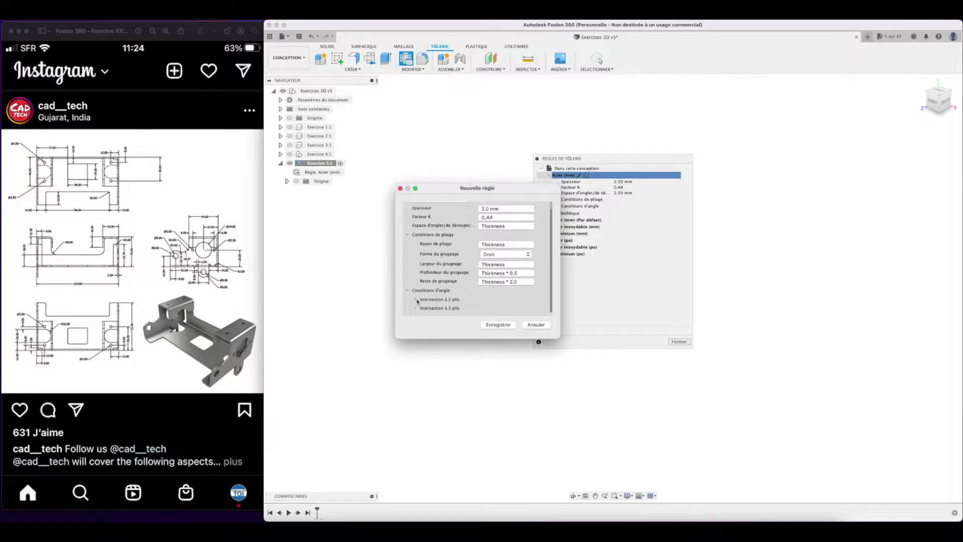
left_click(417, 300)
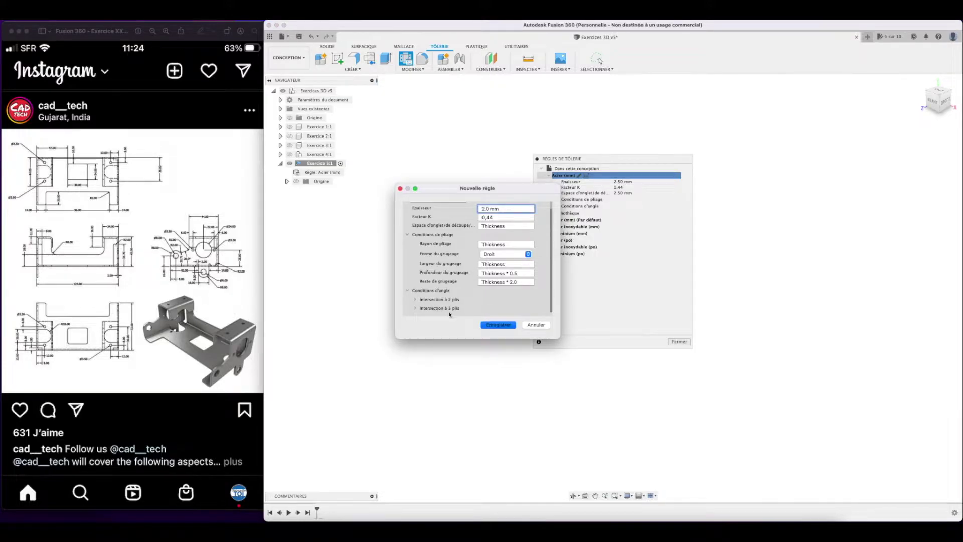
left_click(497, 325)
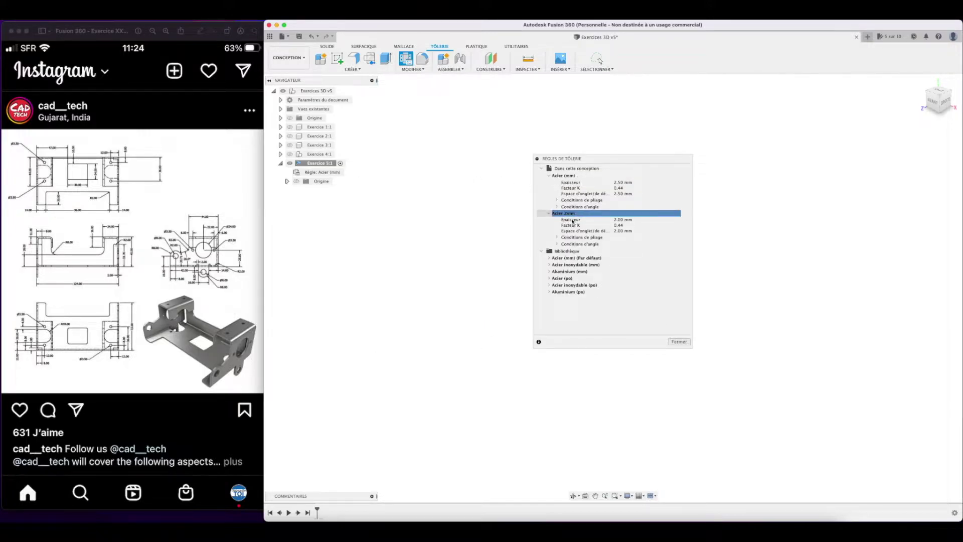
left_click(680, 342)
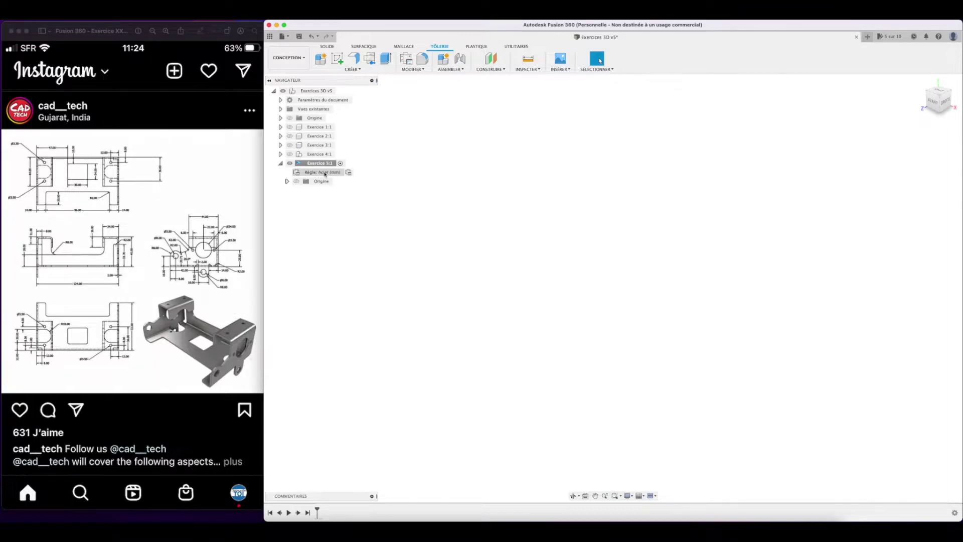
Assign the Acier 2mm sheet metal rule to the Exercice 5 component.
left_click(348, 172)
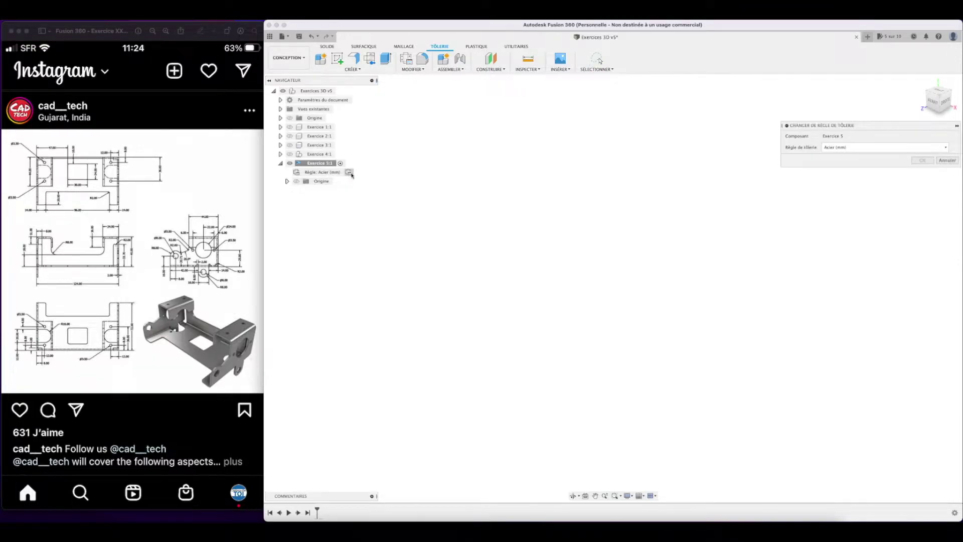
left_click(876, 146)
left_click(853, 166)
left_click(922, 160)
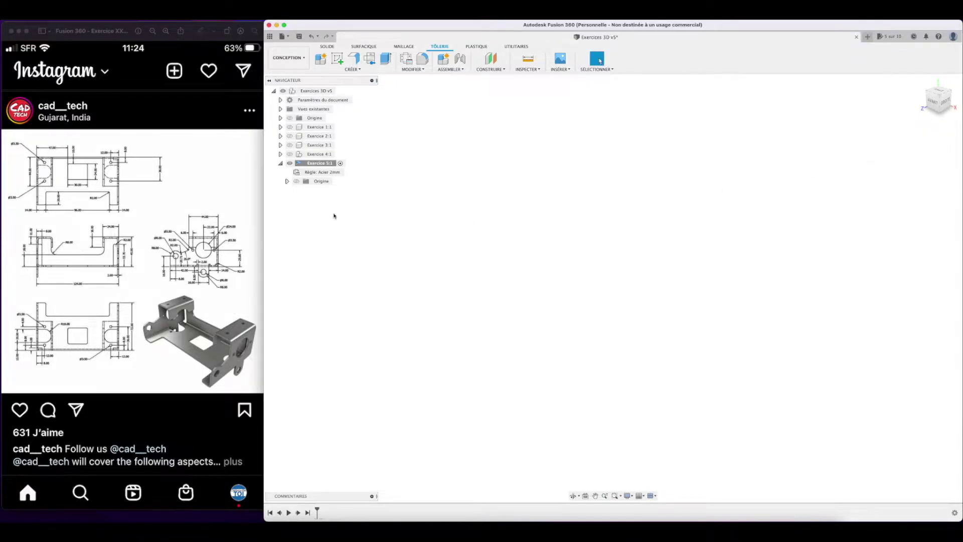
Sketch a rectangle from the origin on the horizontal plane, 72 mm high and 124/2 mm wide, and finish the sketch.
left_click(336, 60)
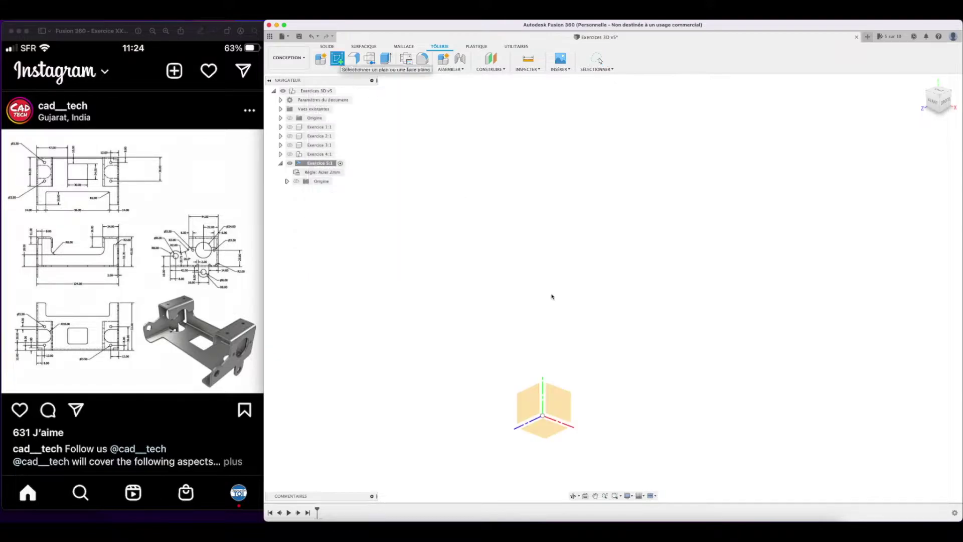
left_click(546, 434)
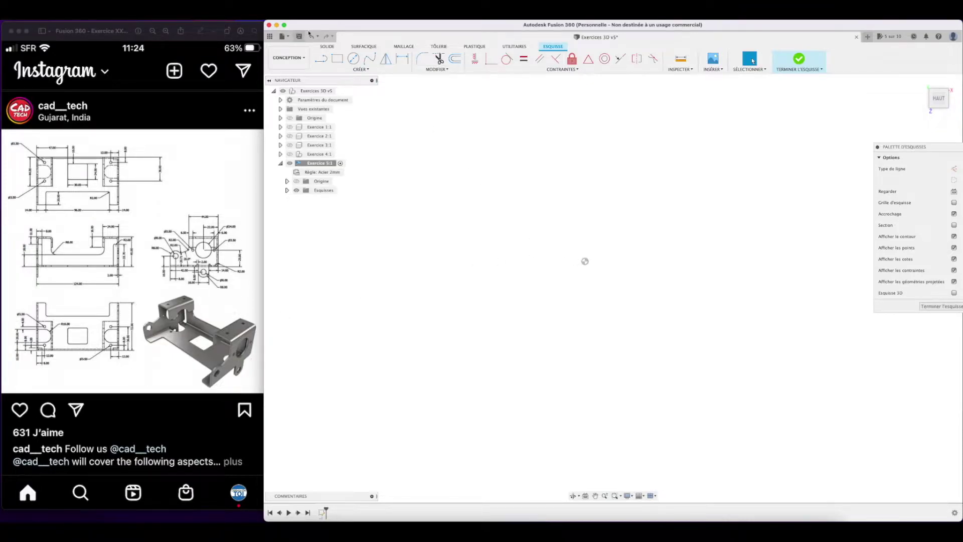
left_click(337, 58)
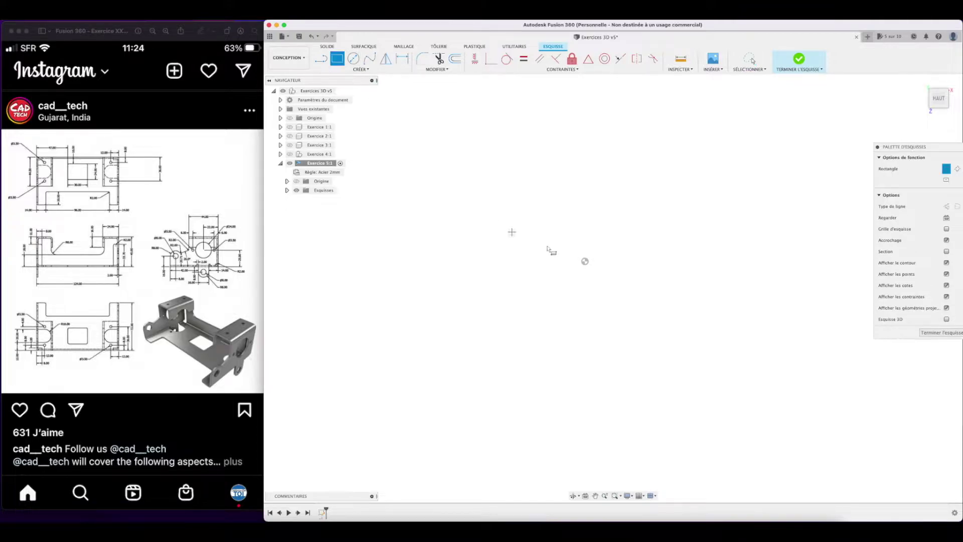
left_click(585, 261)
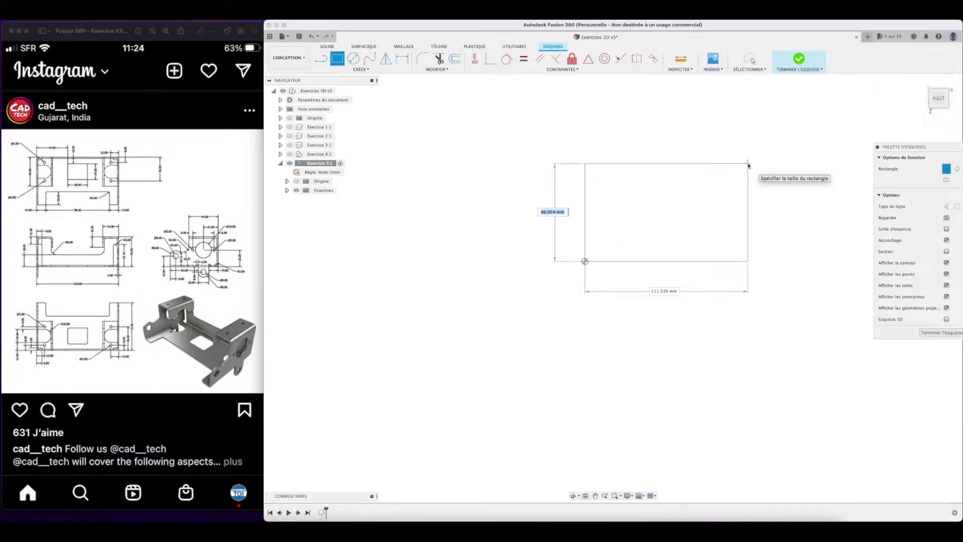
type("72")
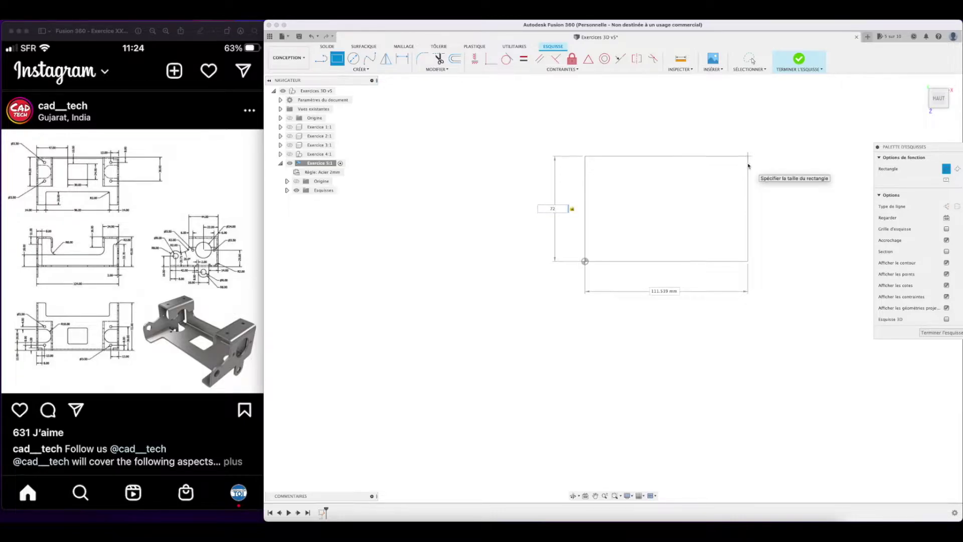
key("Tab")
type("124/2")
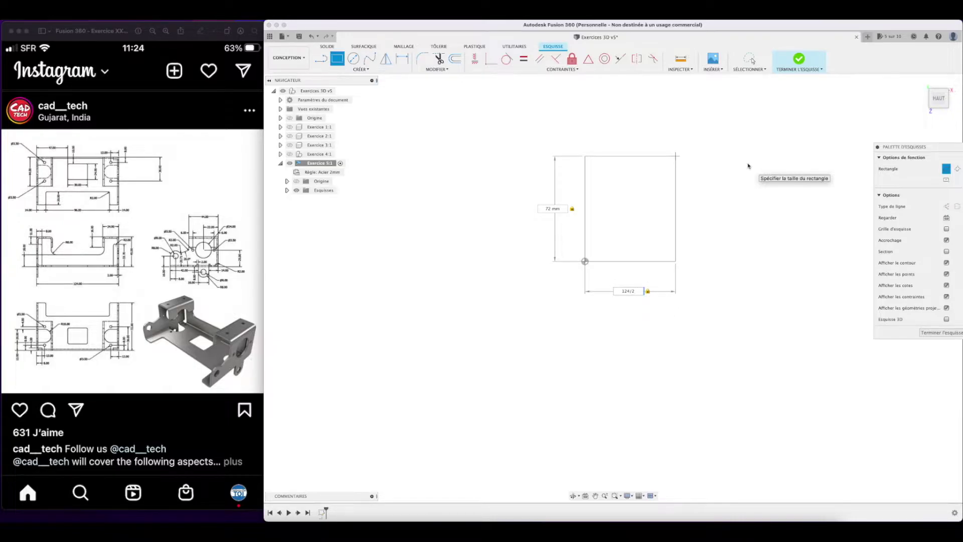
key("Return")
left_click(751, 59)
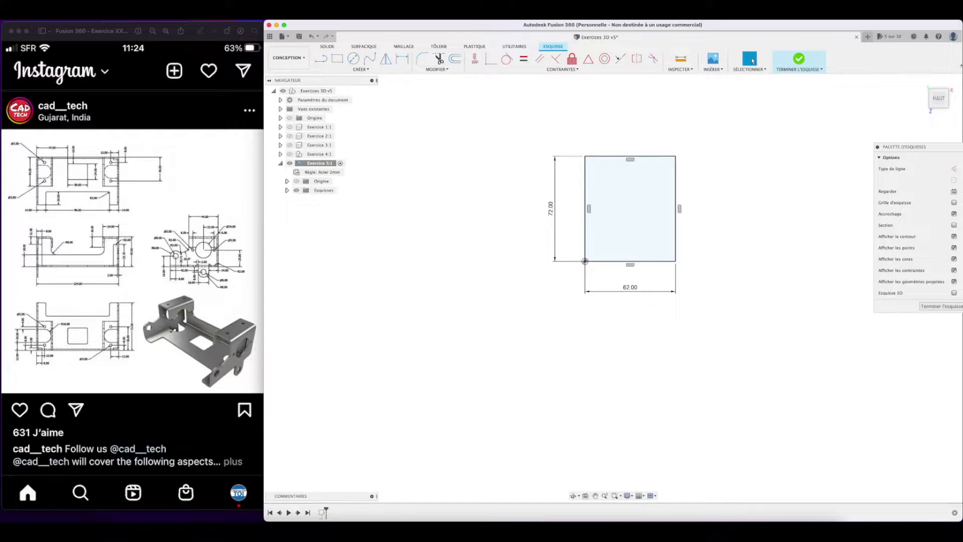
left_click(804, 64)
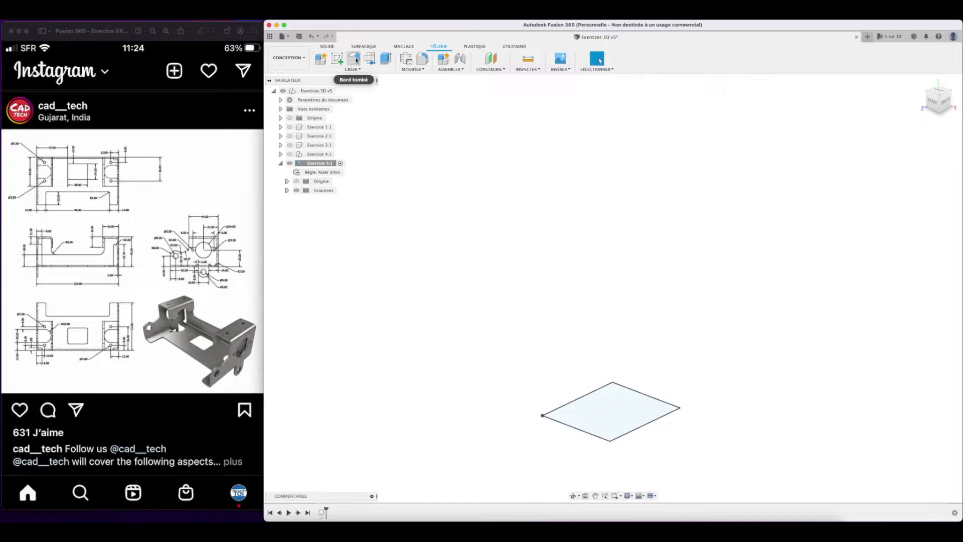
Create a base flange as a new body from the rectangle contour, oriented to Côté 1.
left_click(355, 59)
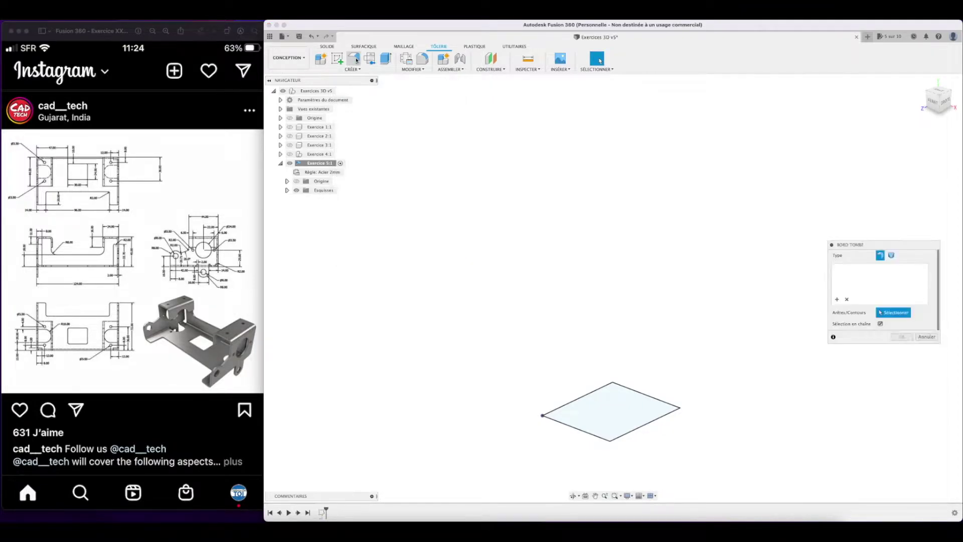
left_click(603, 411)
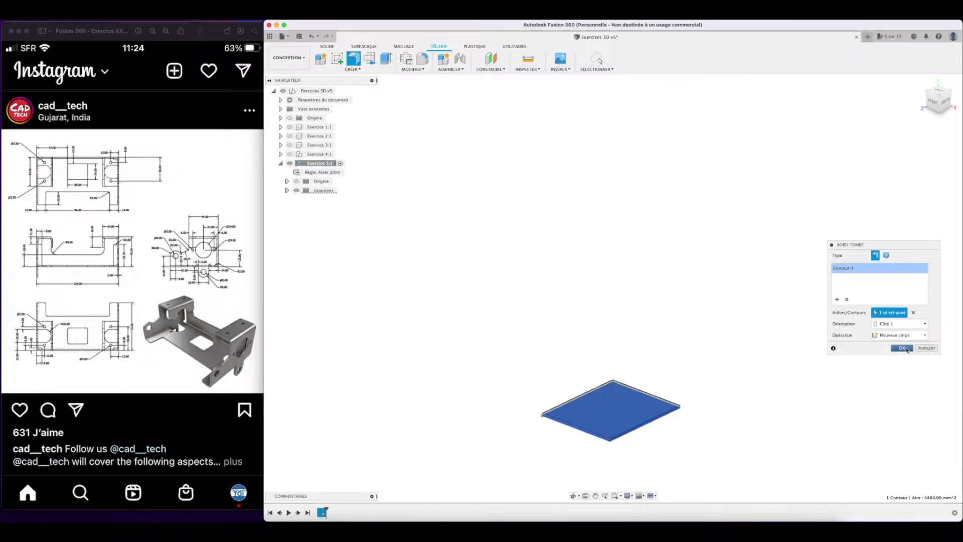
left_click(903, 348)
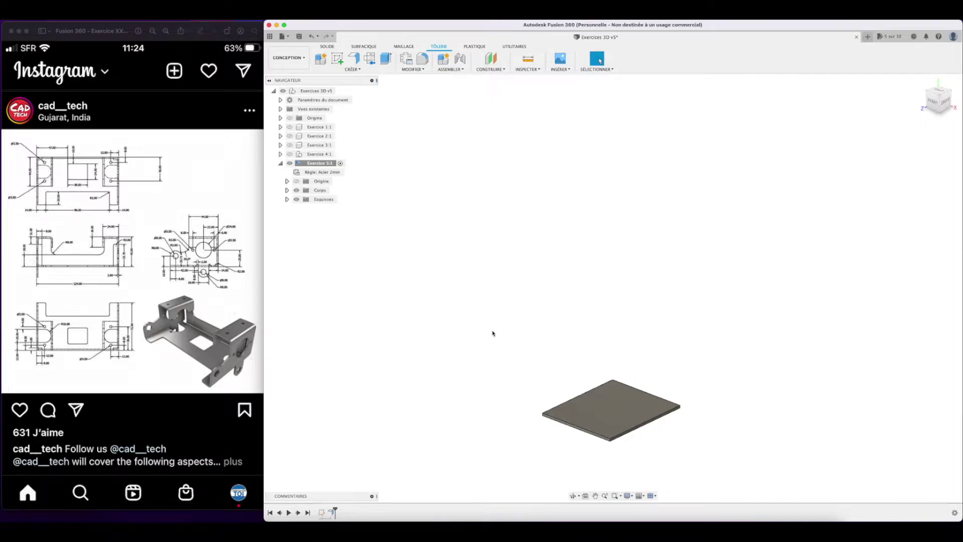
Add a 45 mm high flange at 90 degrees along the base plate's 72 mm edge.
left_click(354, 59)
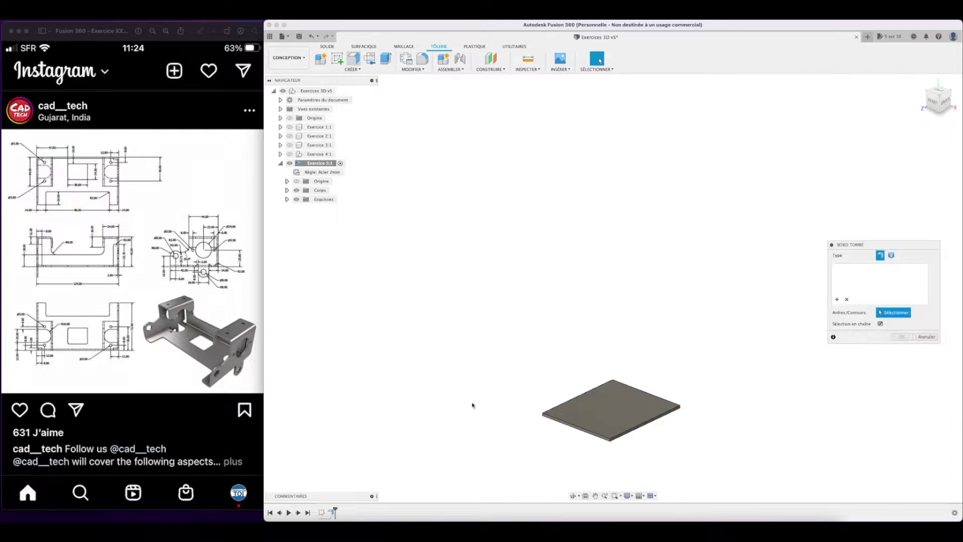
left_click(647, 395)
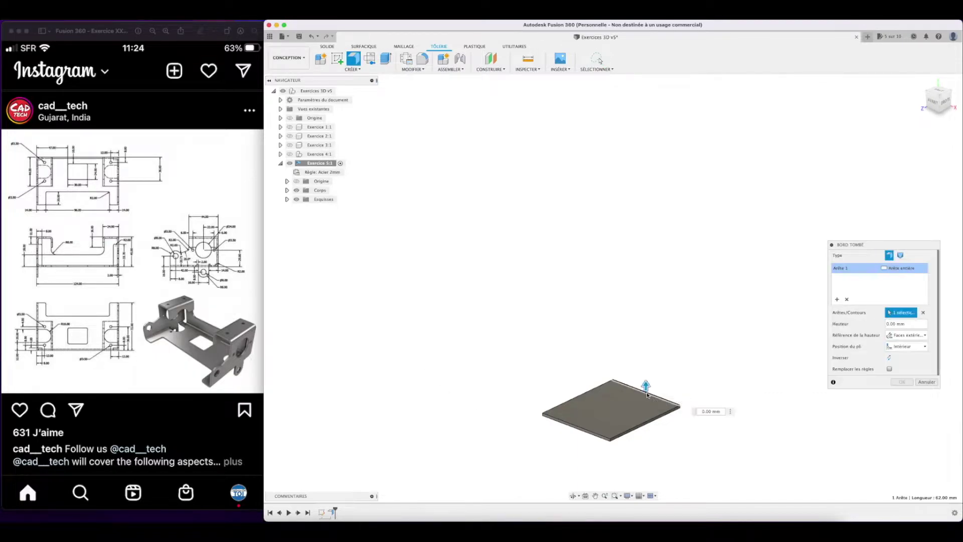
left_click(575, 398)
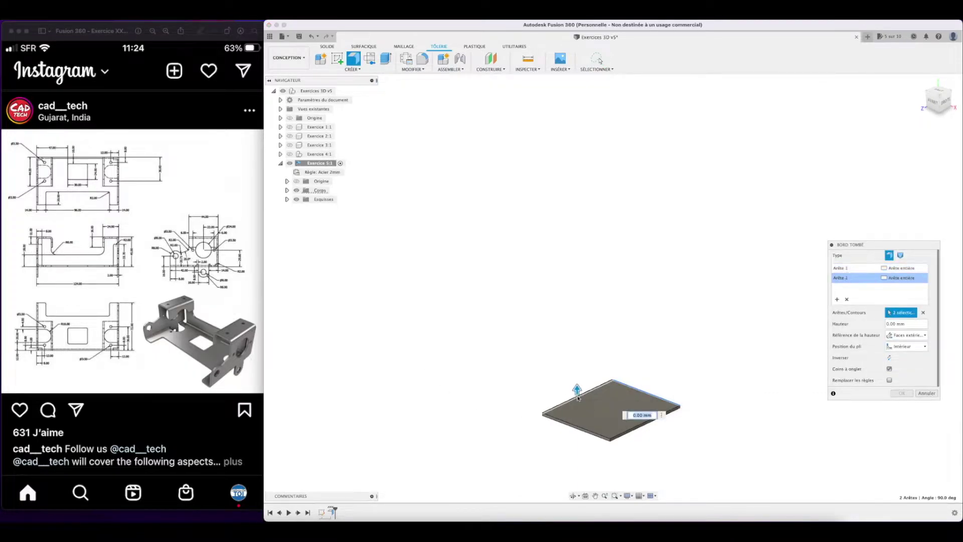
left_click(645, 396)
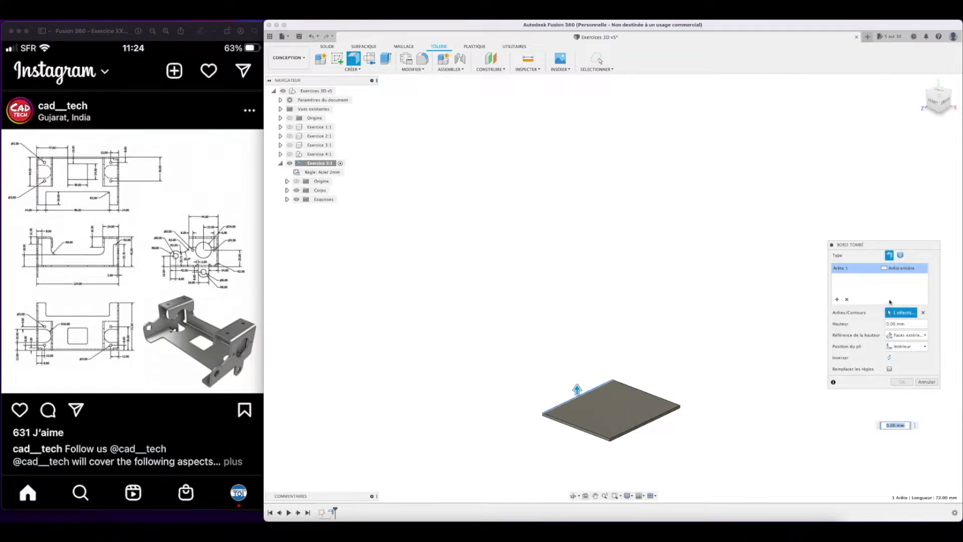
left_click_drag(577, 391, 578, 336)
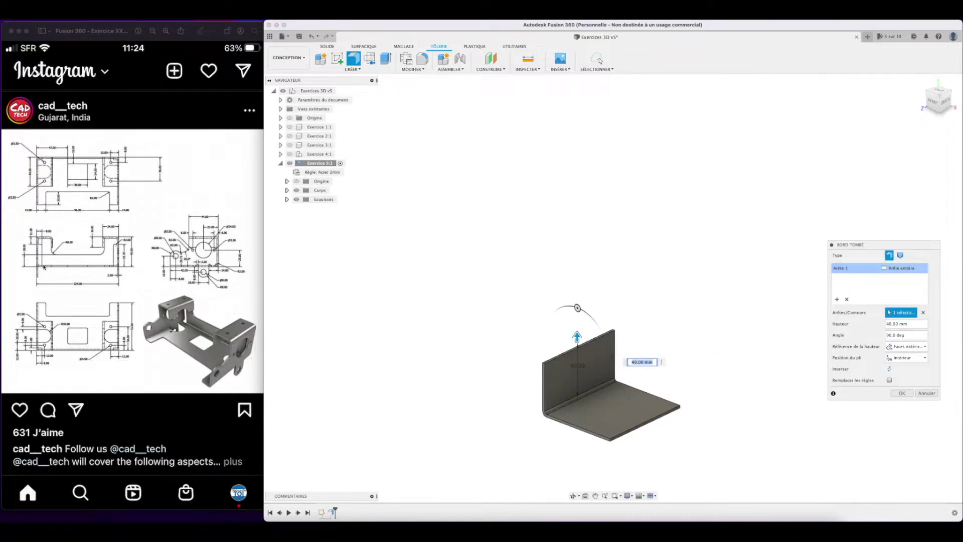
type("45")
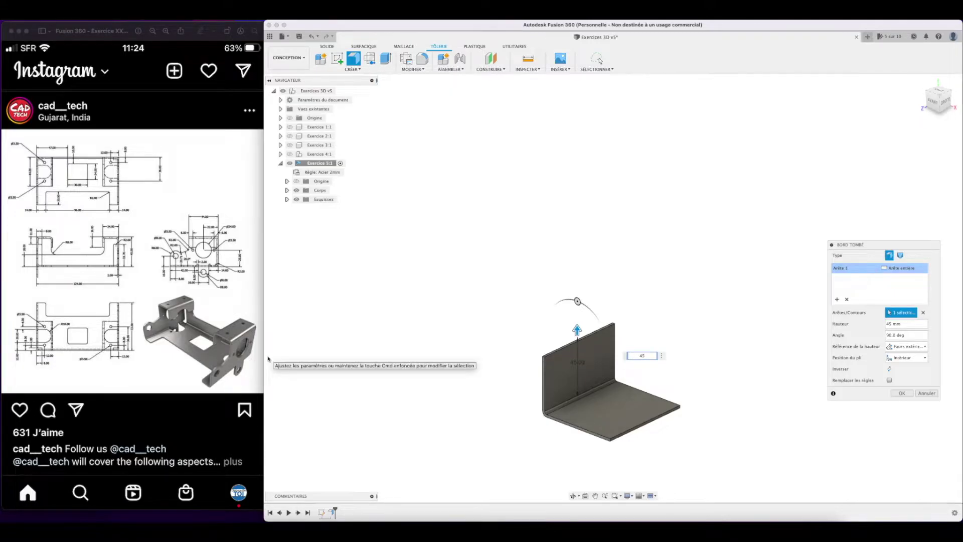
key("Return")
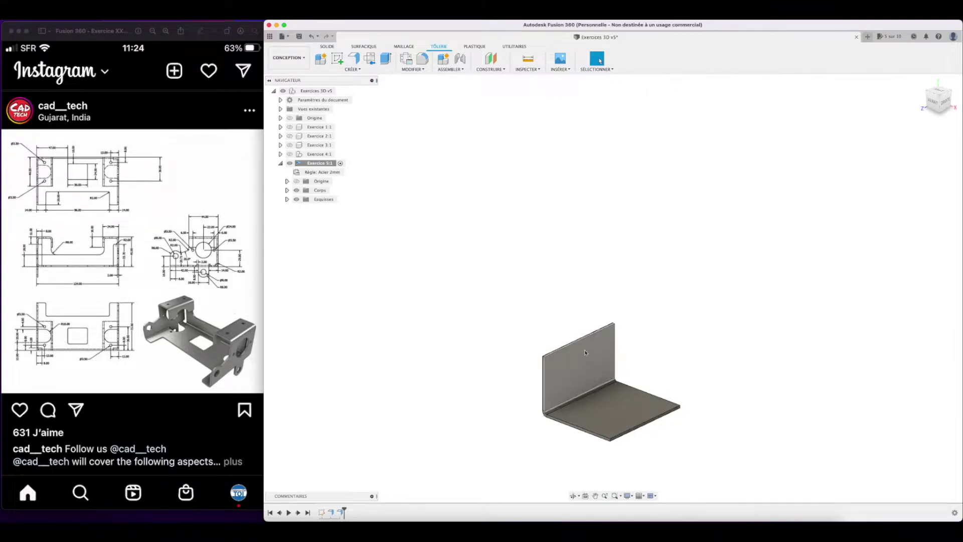
Add a 42 mm high flange at 90 degrees along the base plate's rear edge, adjacent to the first flange.
left_click(354, 62)
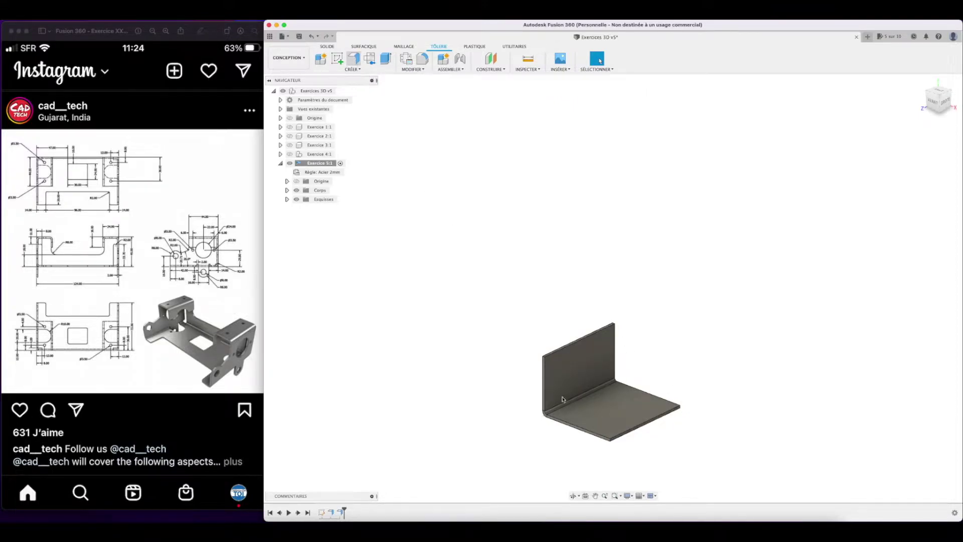
left_click(644, 391)
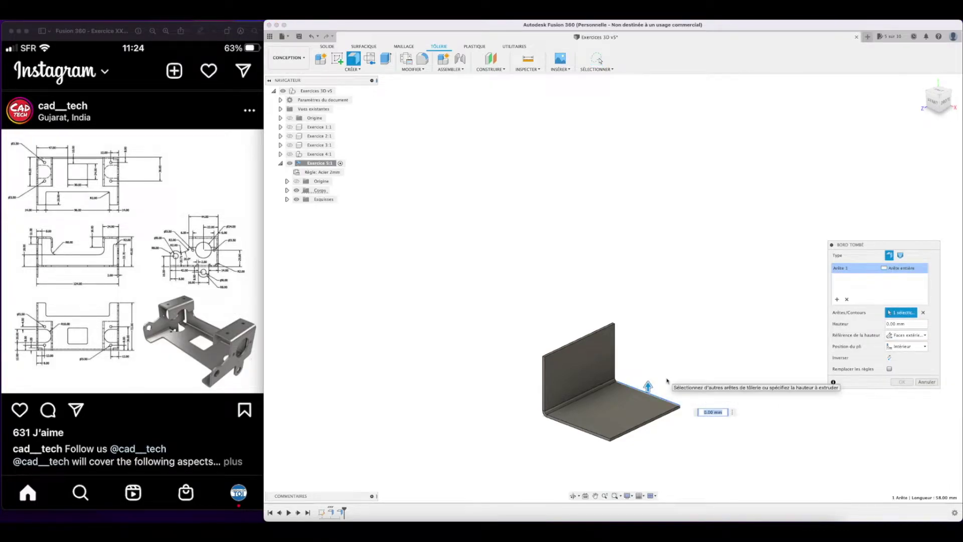
type("42")
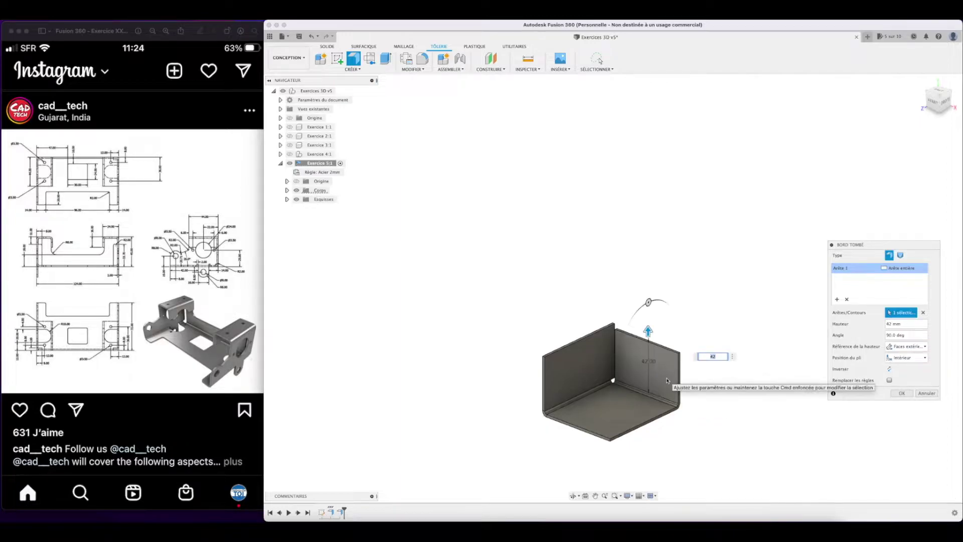
left_click(902, 394)
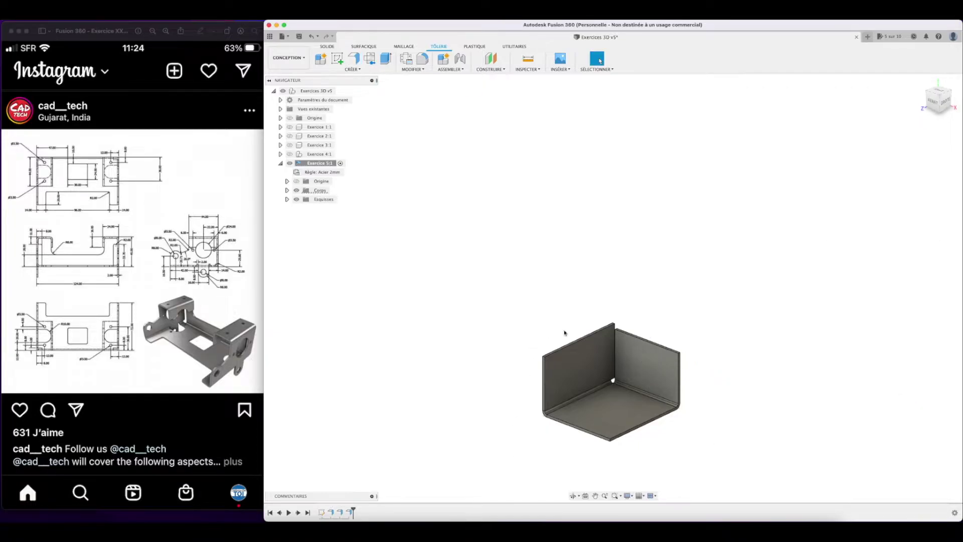
Unfold all bends with the base face as the fixed entity, and refold the faces.
left_click(413, 70)
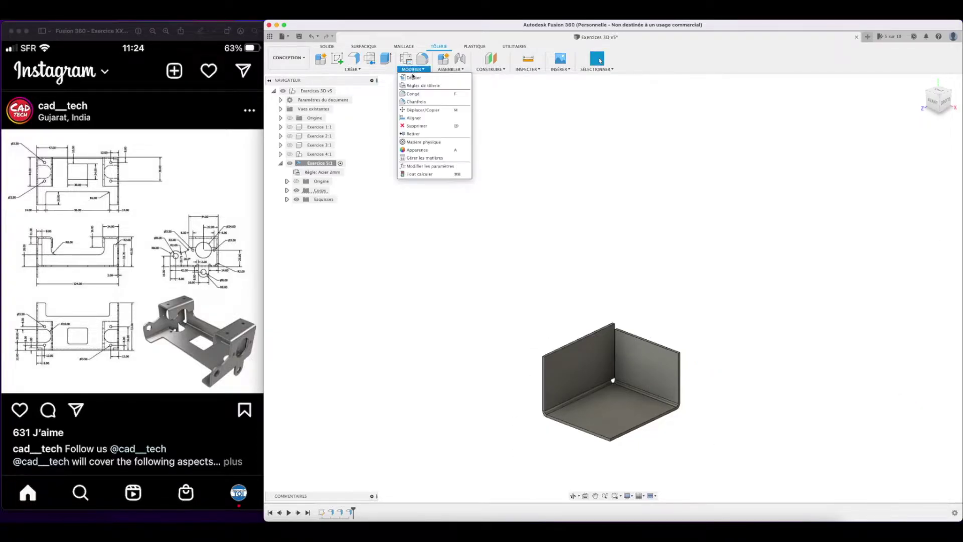
left_click(412, 103)
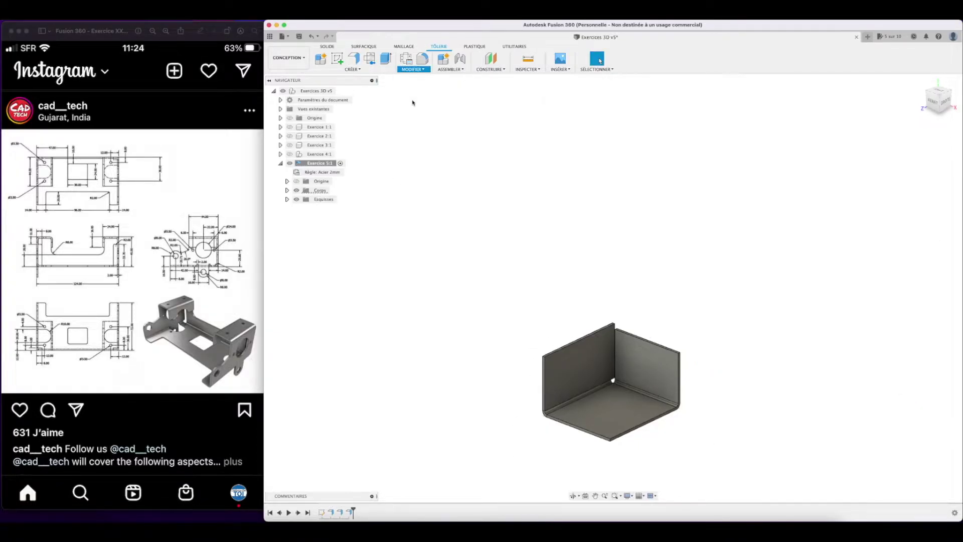
left_click(615, 417)
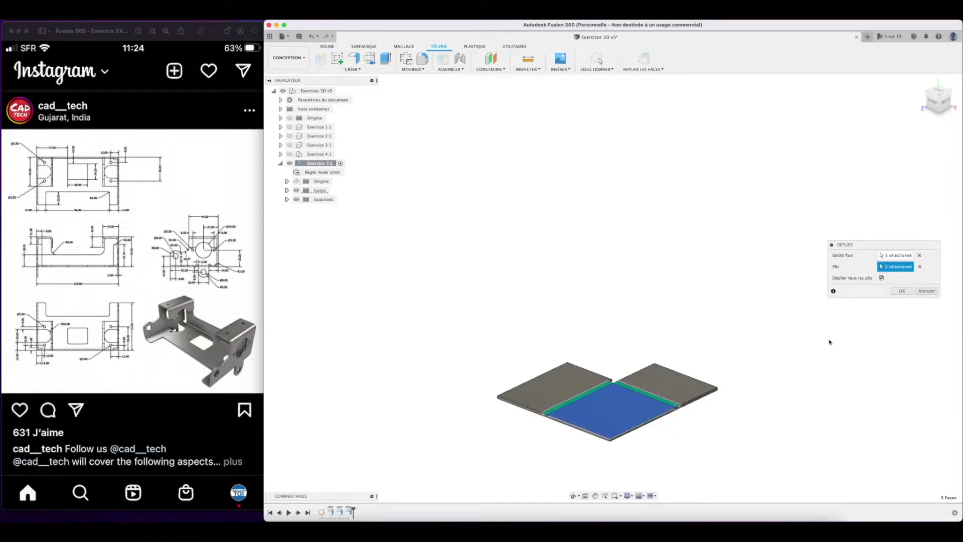
left_click(902, 291)
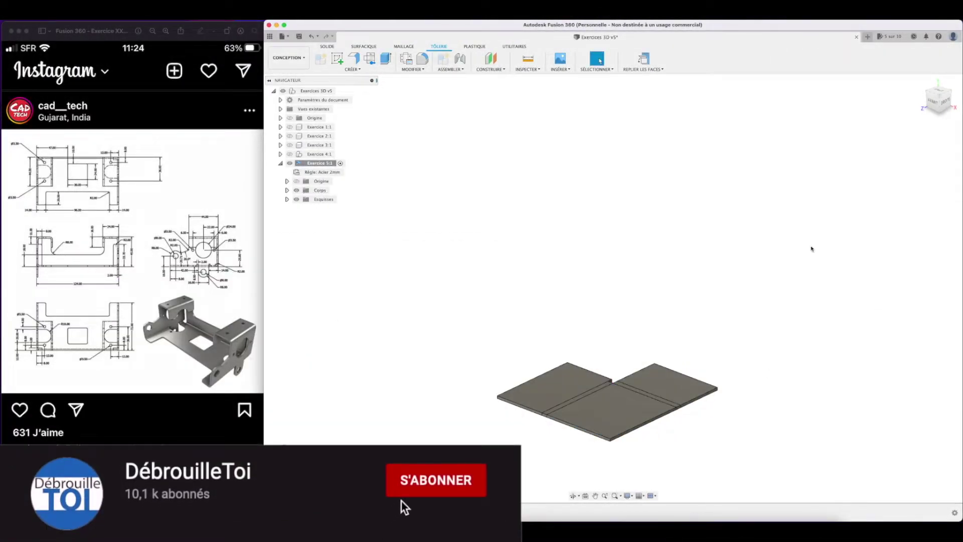
left_click(646, 59)
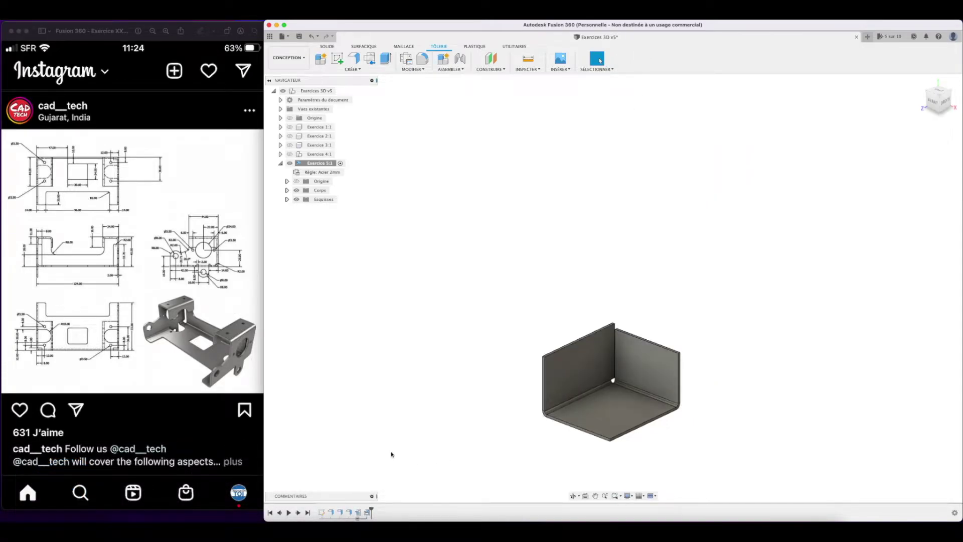
Unfold both flanges again so that they lie flat with the base plate.
right_click(368, 512)
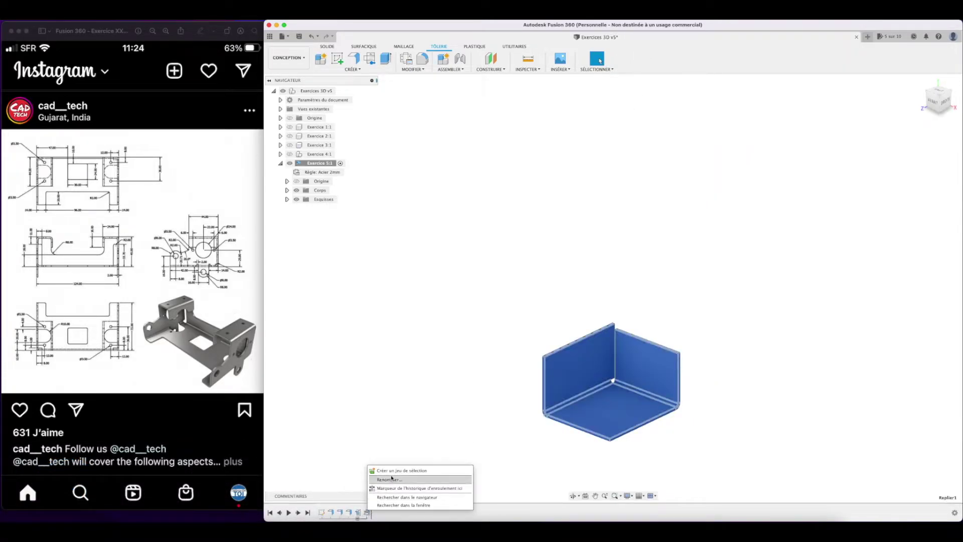
left_click(432, 392)
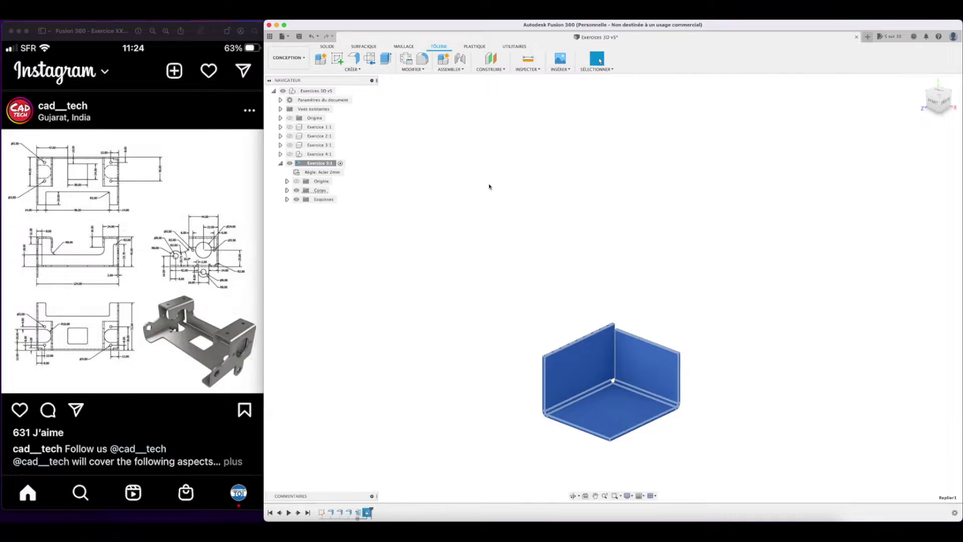
left_click(412, 70)
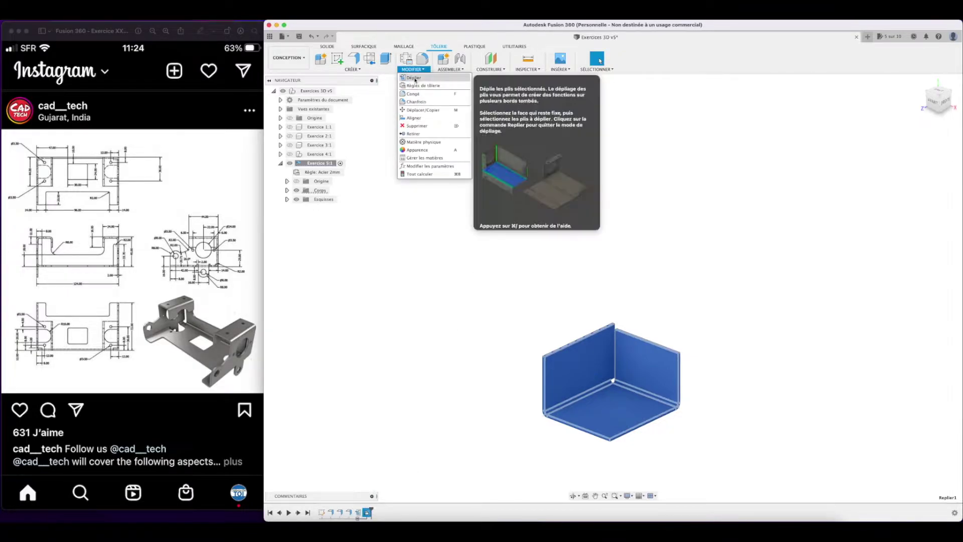
left_click(414, 79)
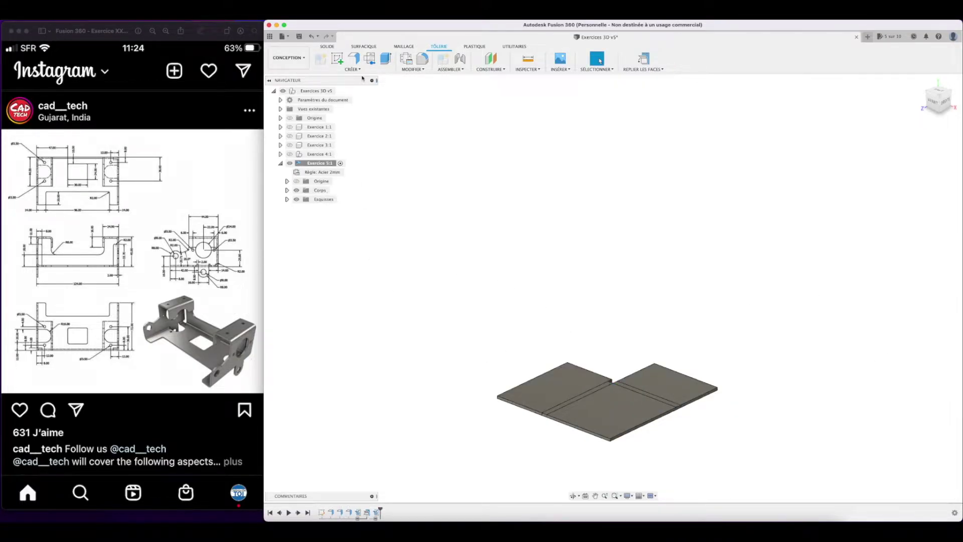
Start a sketch on the unfolded base face and project the bend edge running from the origin beside the 45 mm flange.
left_click(336, 60)
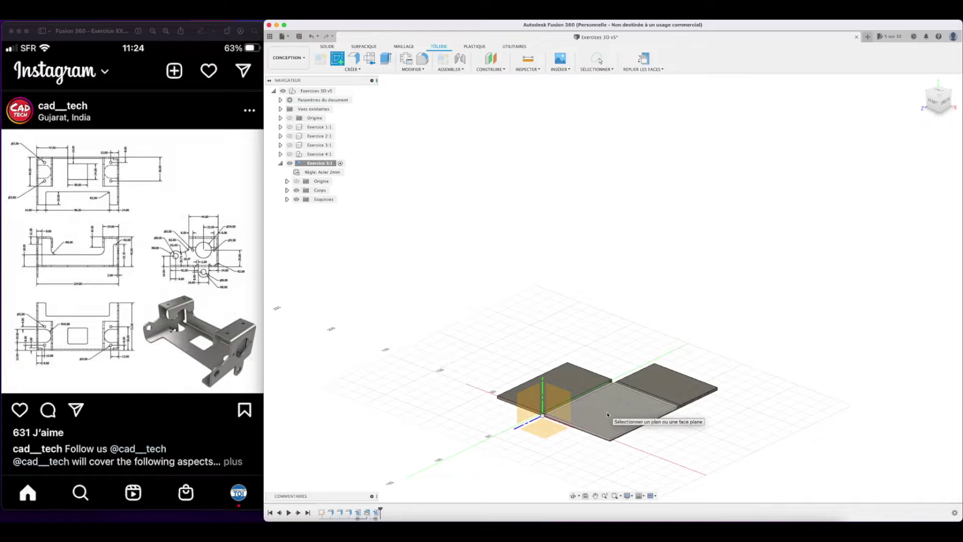
left_click(608, 414)
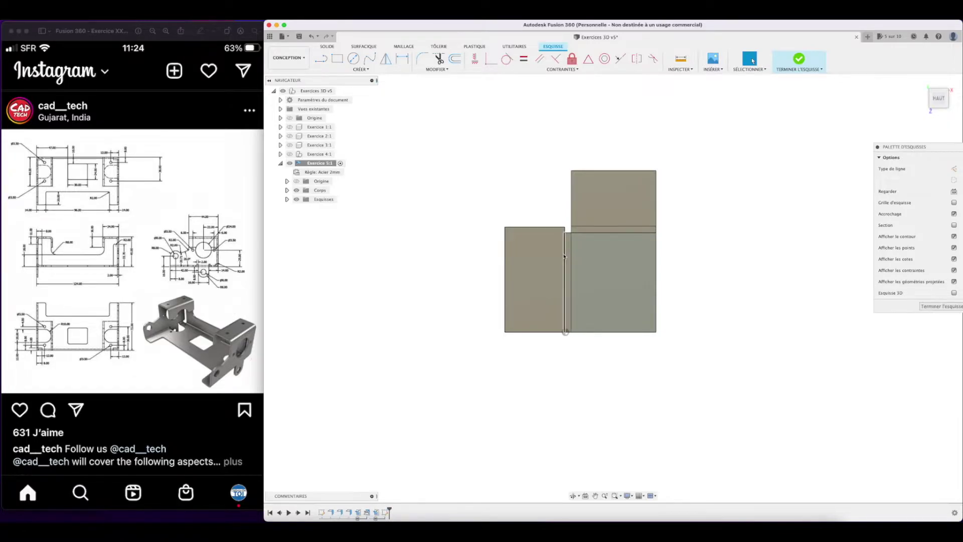
key("p")
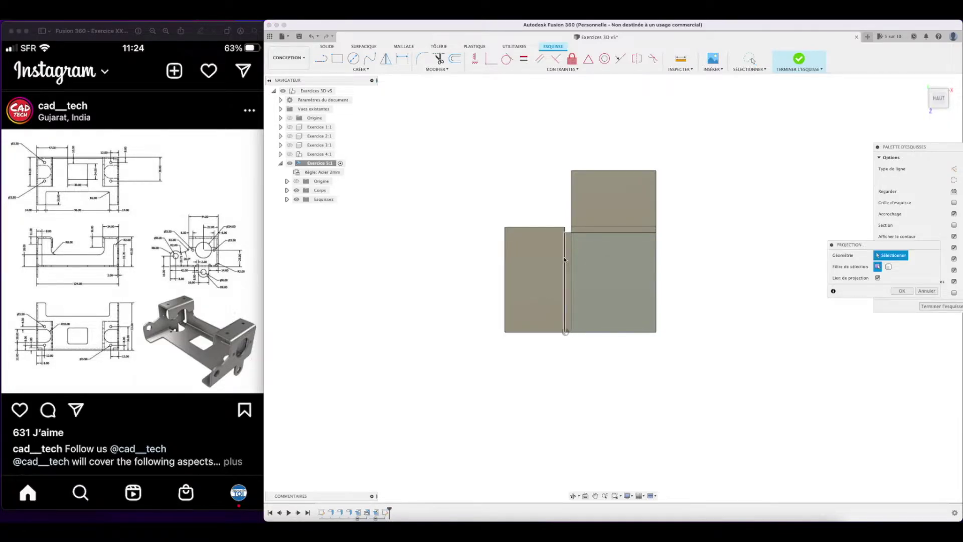
left_click(566, 263)
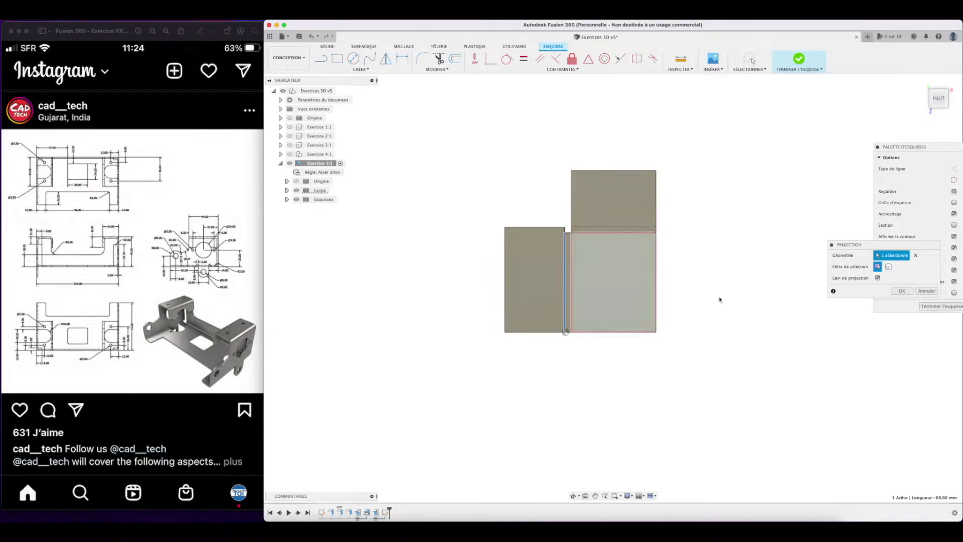
left_click(909, 291)
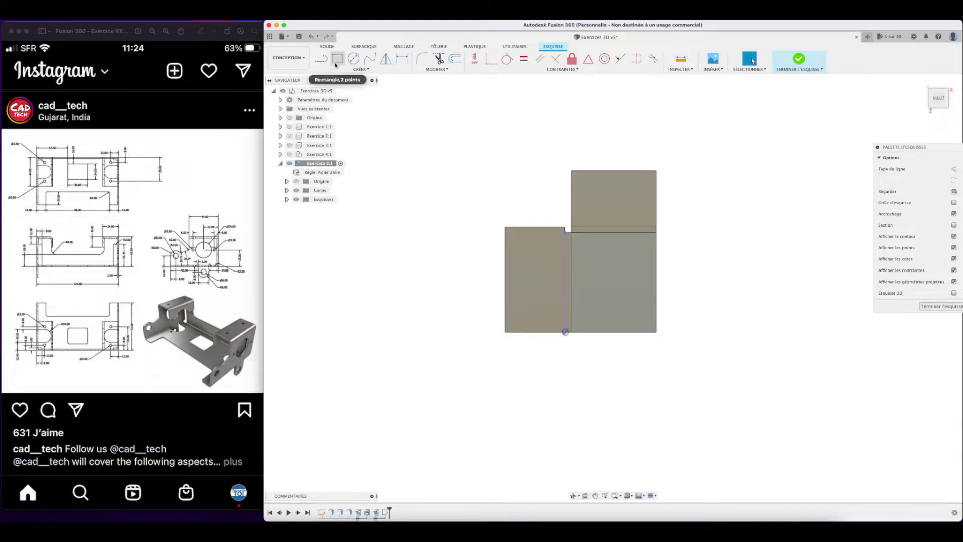
Sketch a rectangle inward from the base plate's free front corner, 20 mm high and about 40 mm wide.
left_click(337, 59)
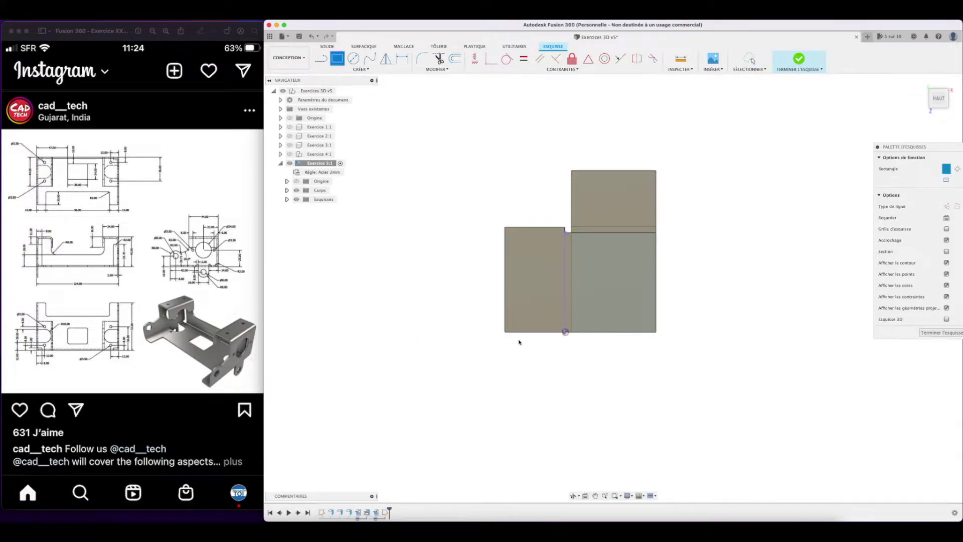
left_click(657, 333)
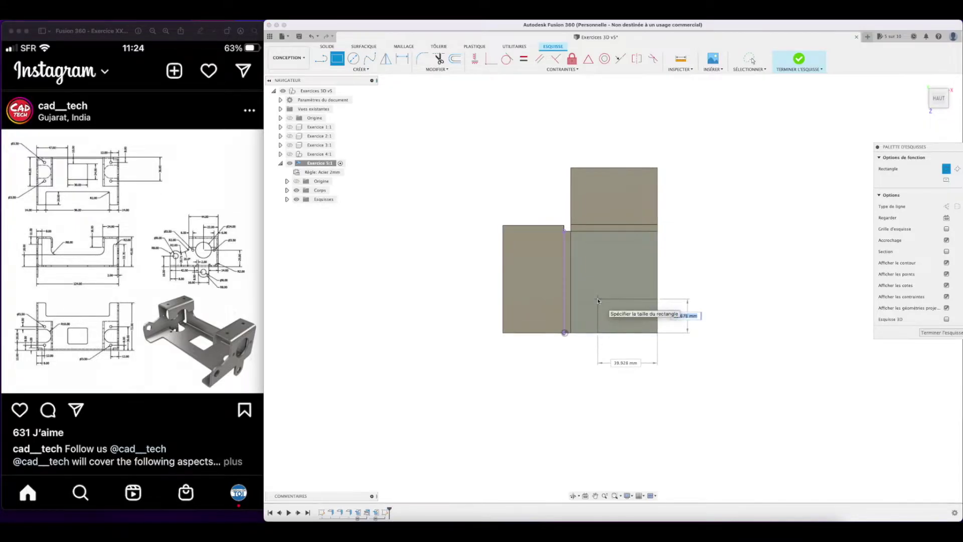
type("20")
key("Tab")
key("Return")
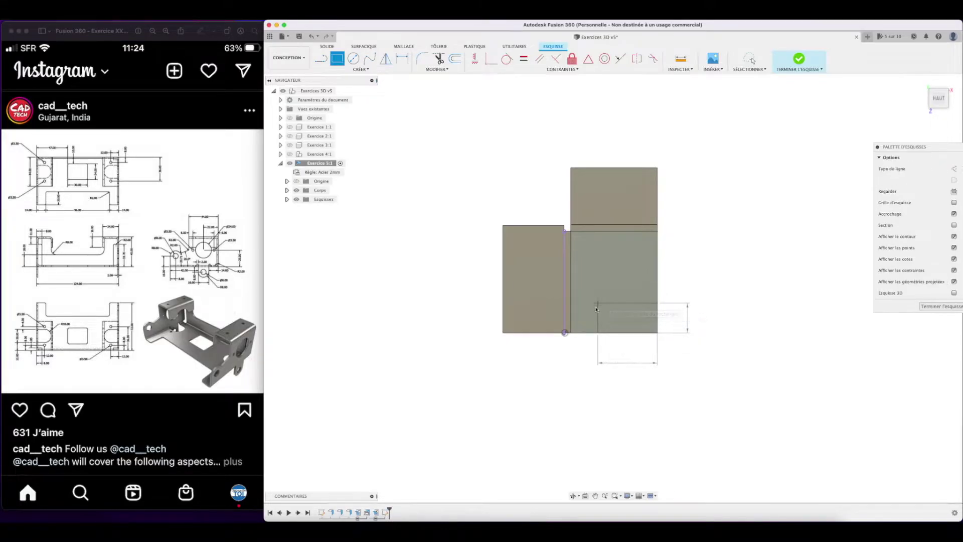
key("Escape")
Dimension the distance between the projected bend edge and the rectangle's near side at 14 mm, and finish the sketch.
left_click(402, 58)
left_click(564, 321)
left_click(598, 326)
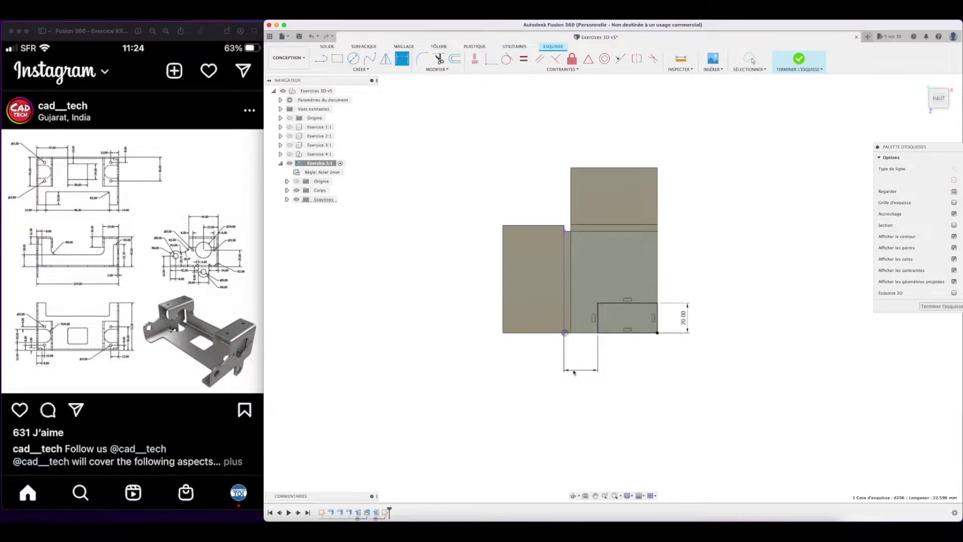
left_click(574, 372)
type("1")
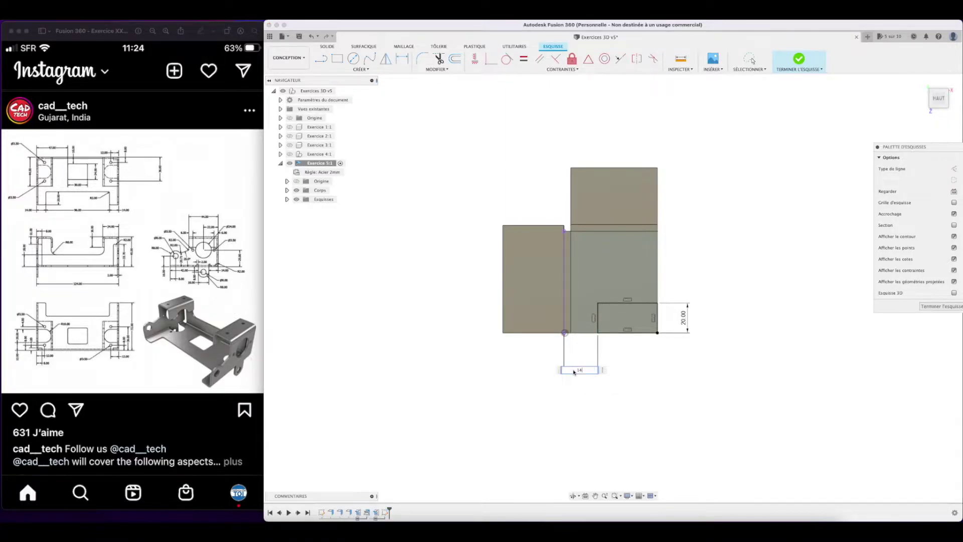
type("4")
key("Return")
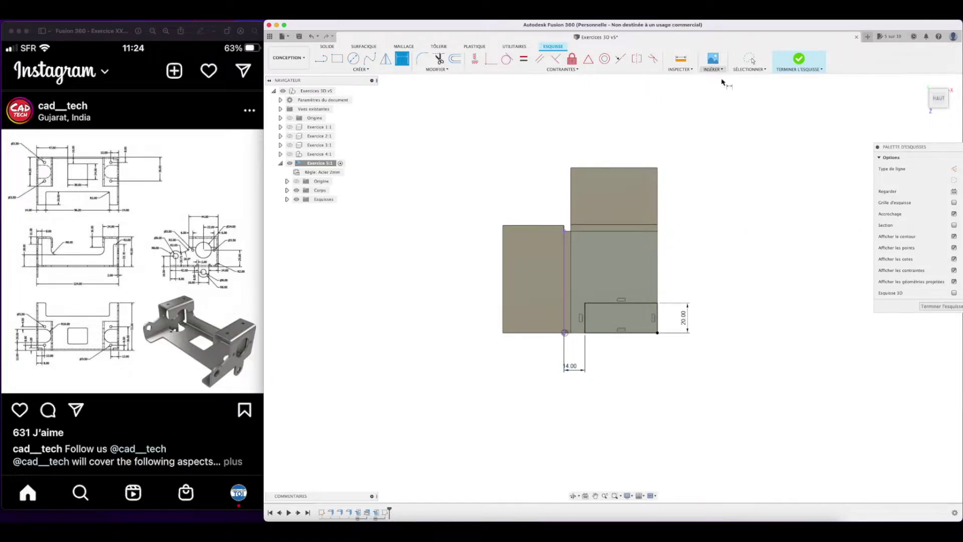
left_click(797, 58)
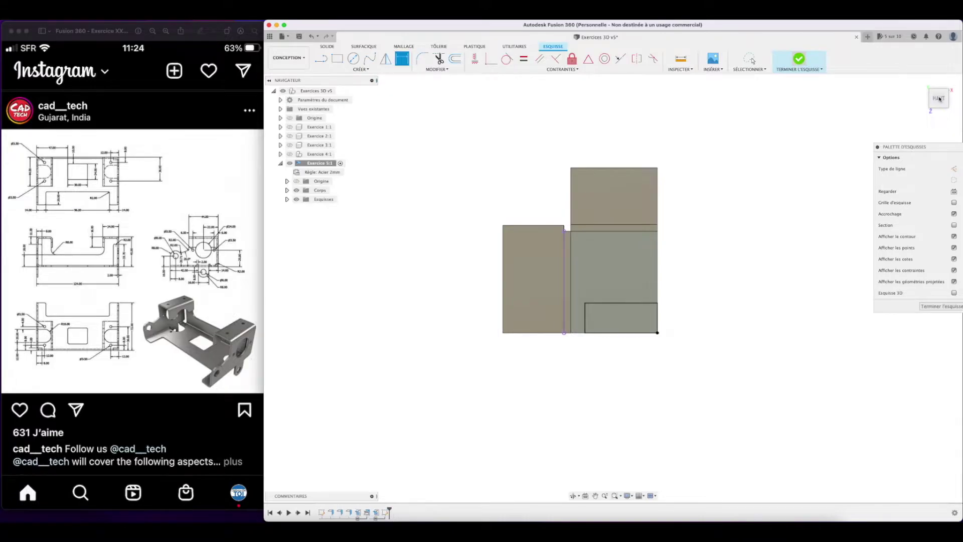
Cut the rectangle out of the base plate with an extrusion of -20 mm.
left_click_drag(940, 99, 934, 88)
left_click(385, 59)
left_click(600, 313)
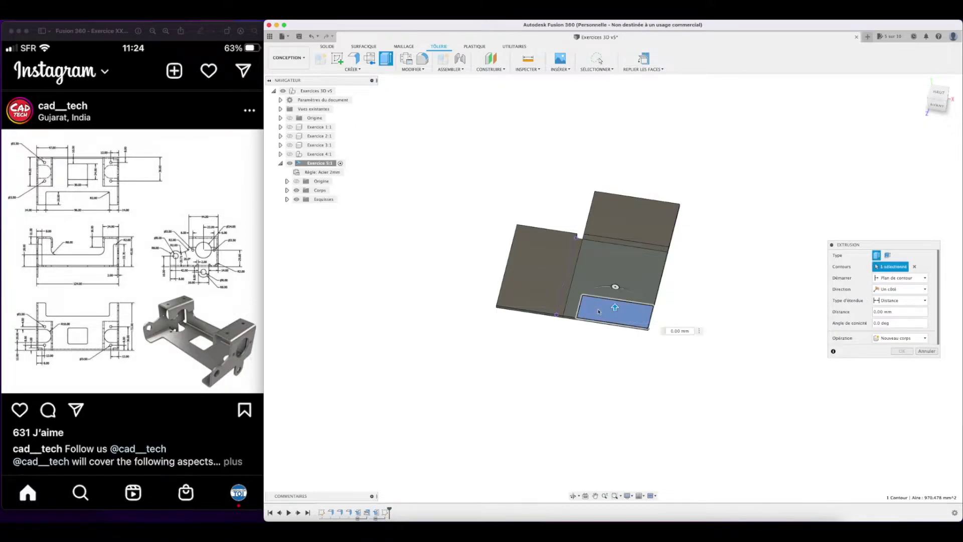
left_click_drag(616, 309, 617, 335)
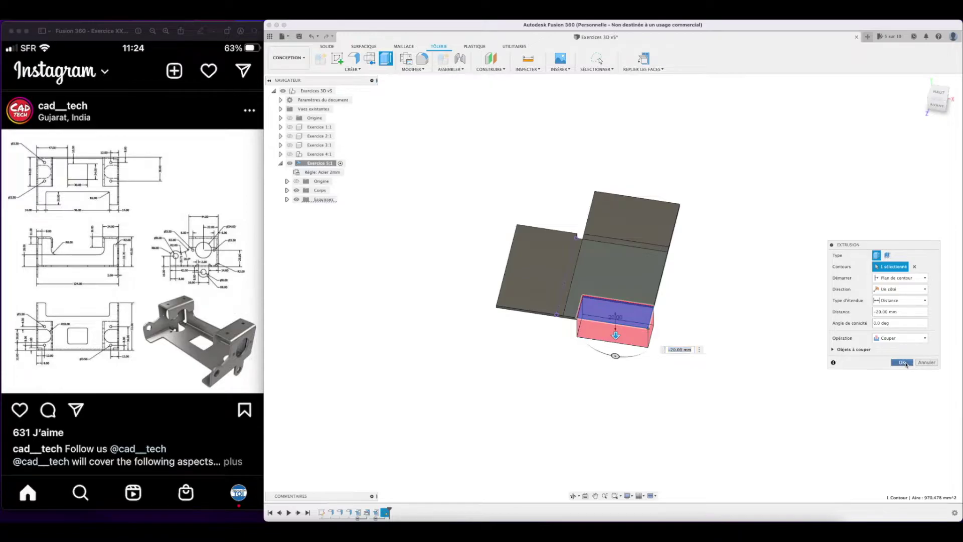
left_click(902, 362)
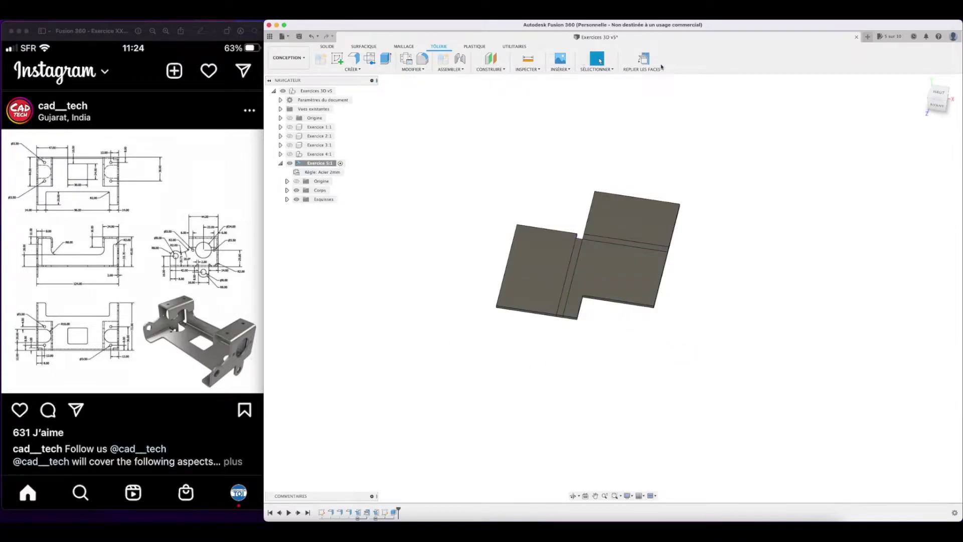
Refold the faces of the cut part, and unfold all bends again with the base plate as the fixed entity.
left_click(644, 59)
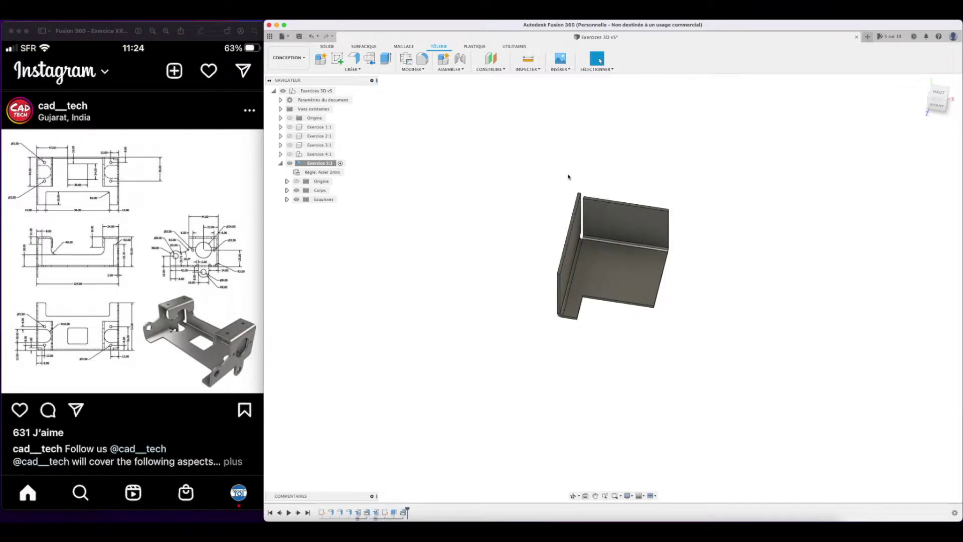
left_click(412, 69)
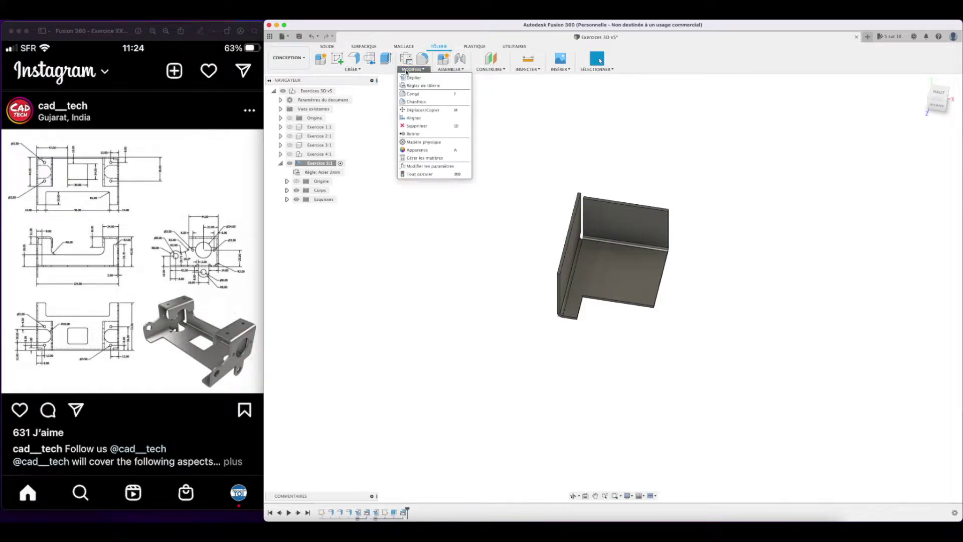
left_click(412, 79)
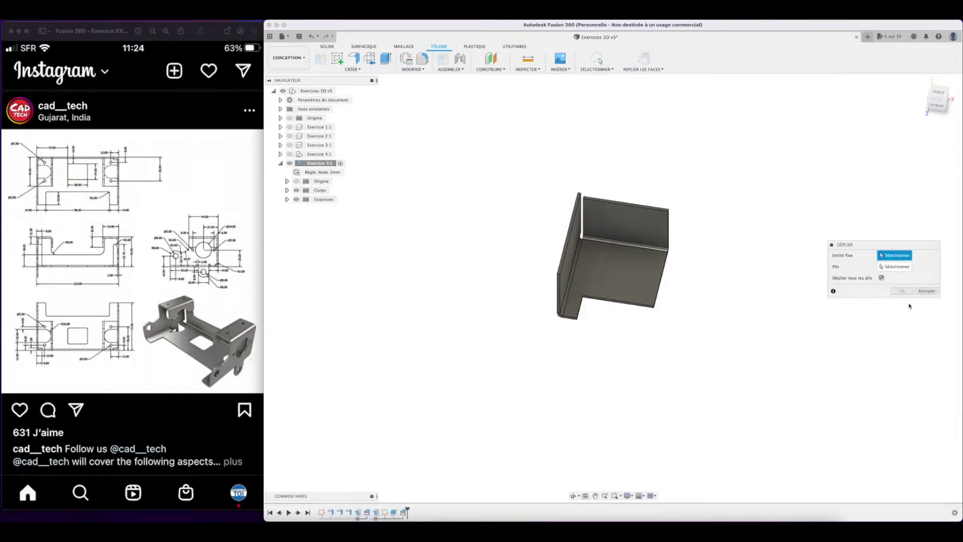
left_click(612, 262)
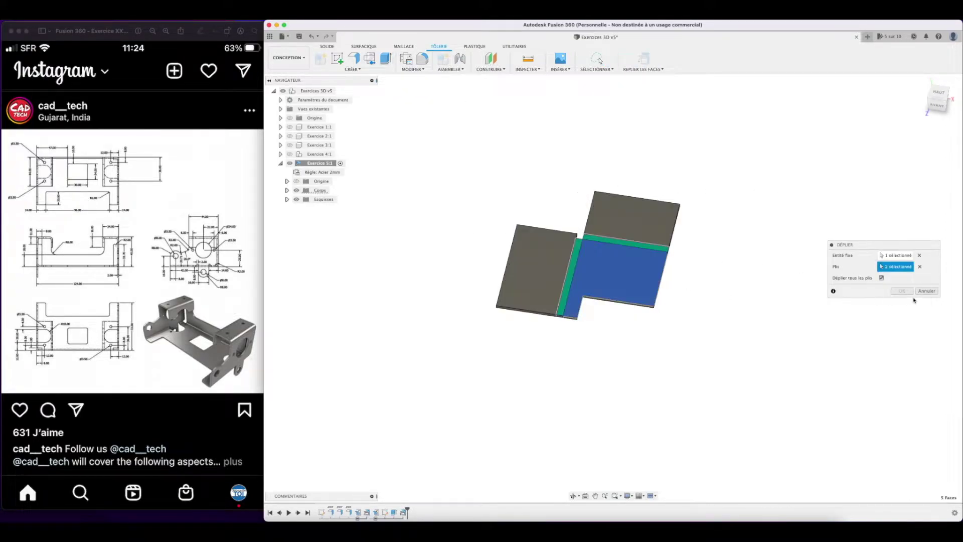
key("Return")
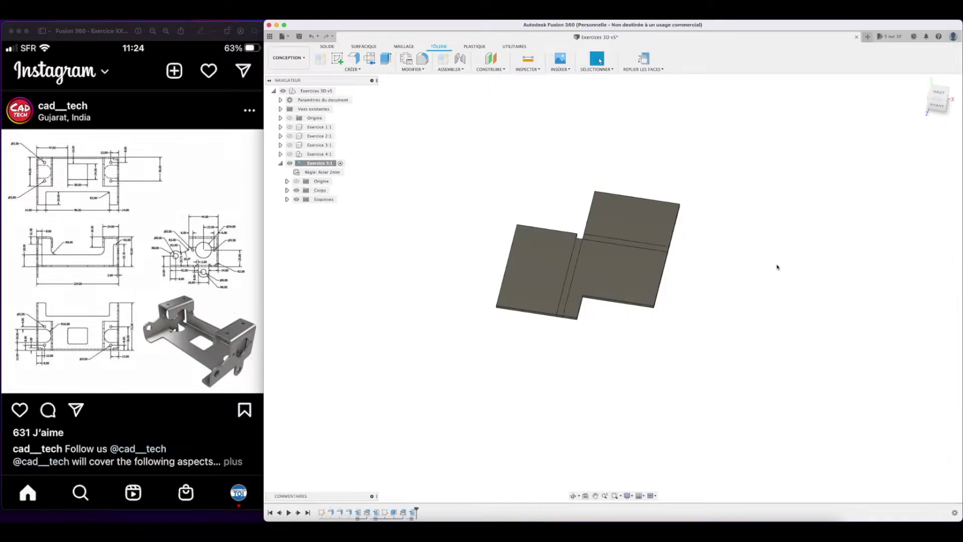
Start a sketch on the unfolded rear flange and project its base-side bend edge plus the side flange's bend edge from the origin.
left_click(337, 59)
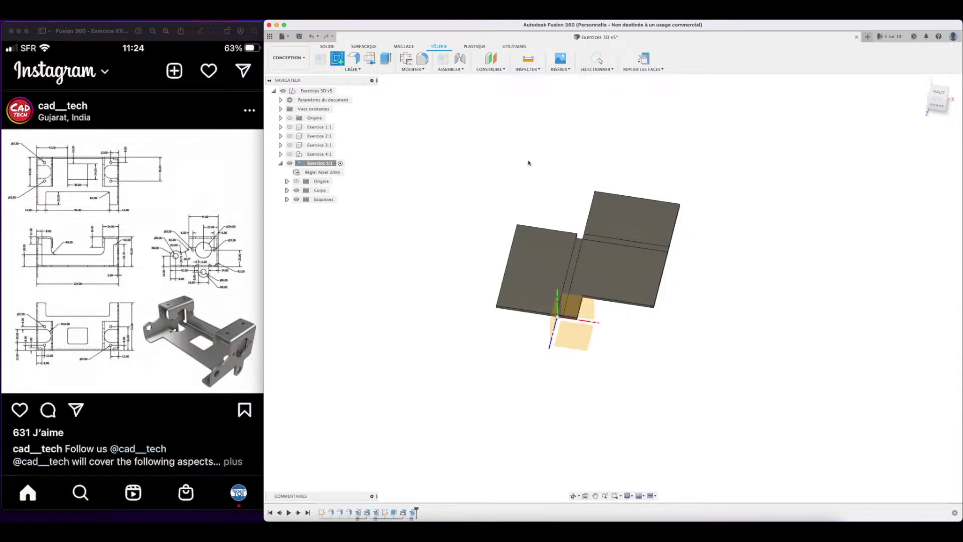
left_click(621, 218)
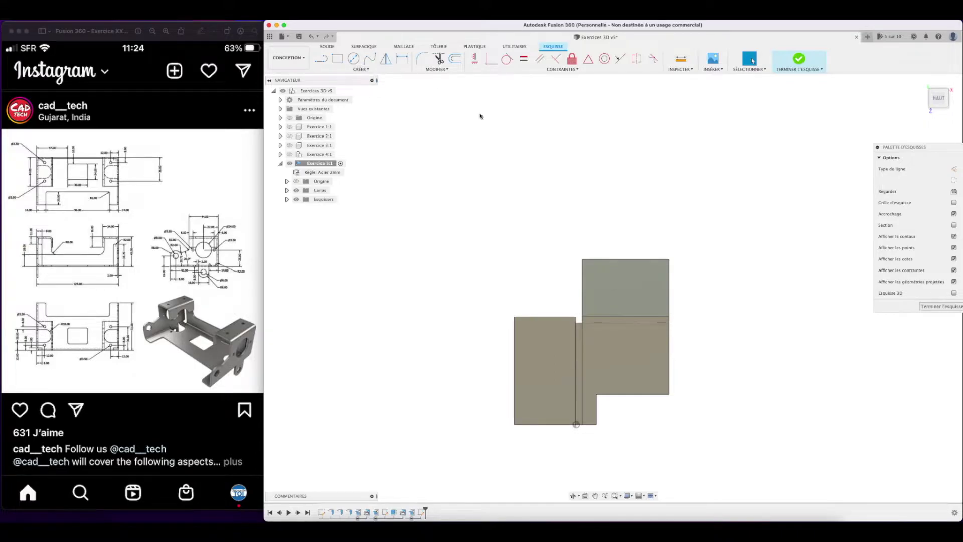
key("p")
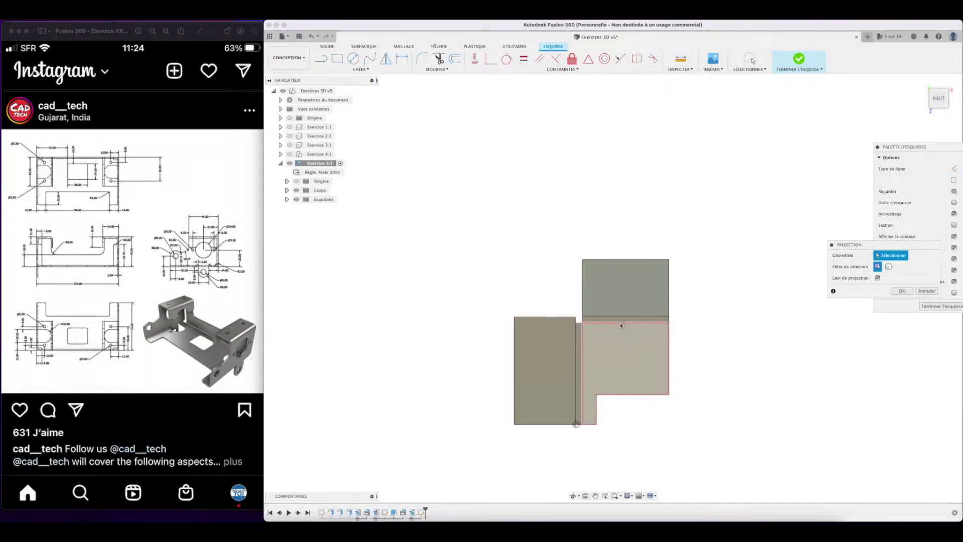
left_click(620, 325)
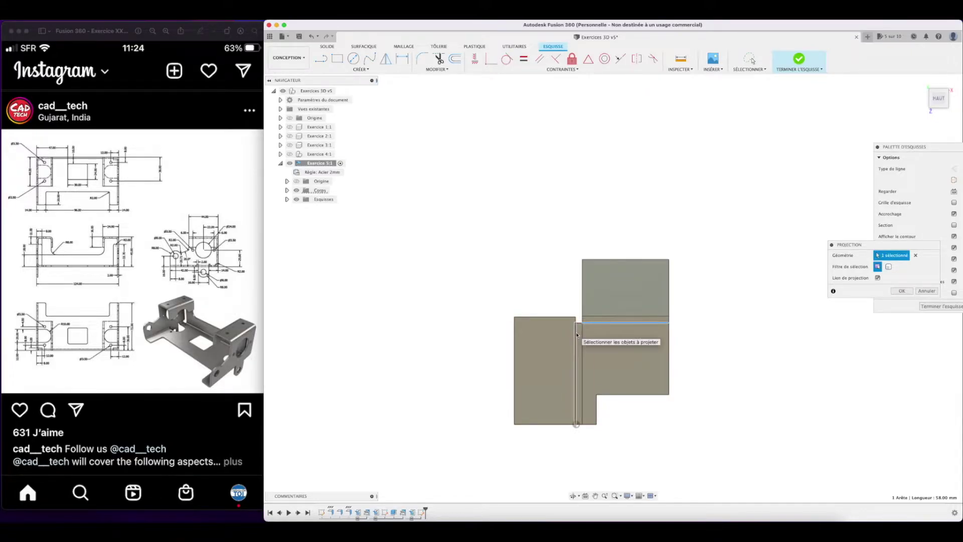
left_click(577, 335)
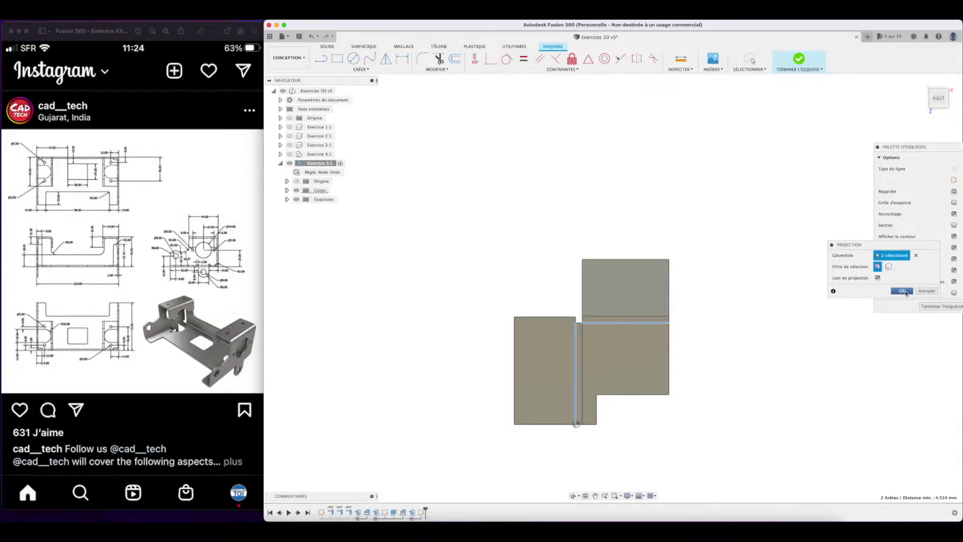
left_click(905, 292)
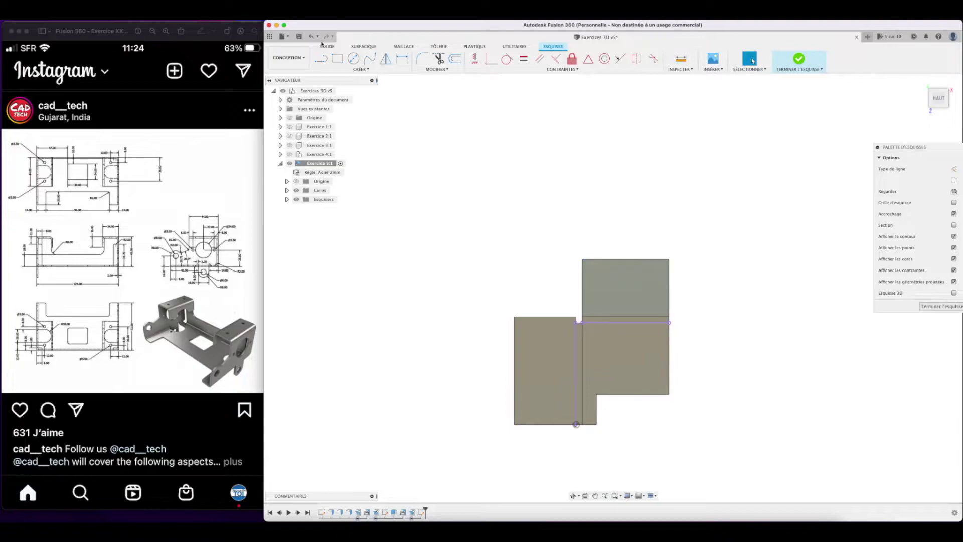
left_click(337, 58)
left_click(680, 248)
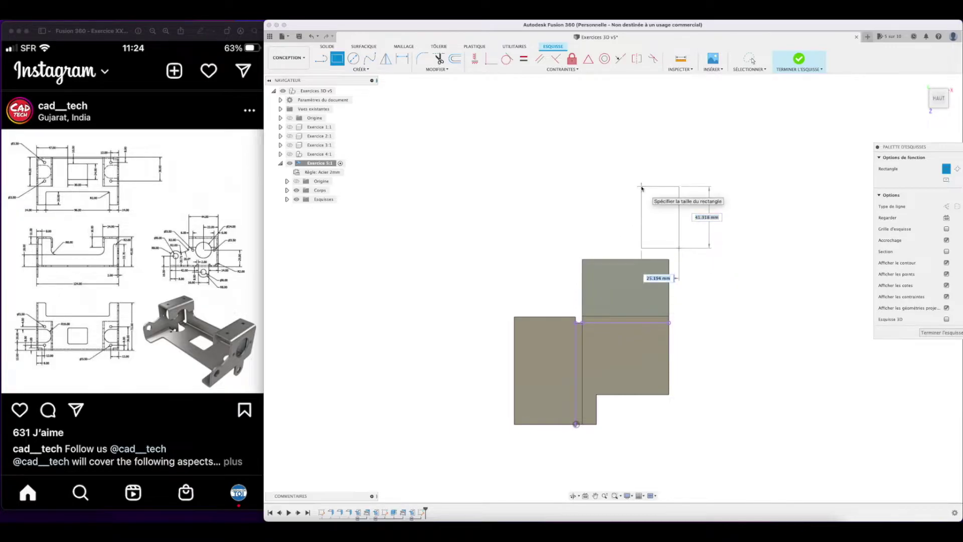
key("Escape")
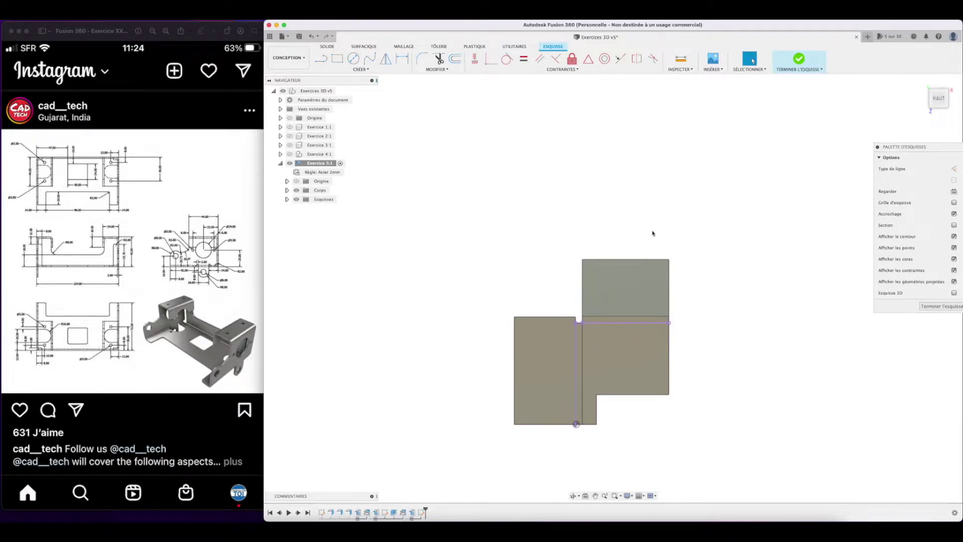
key("r")
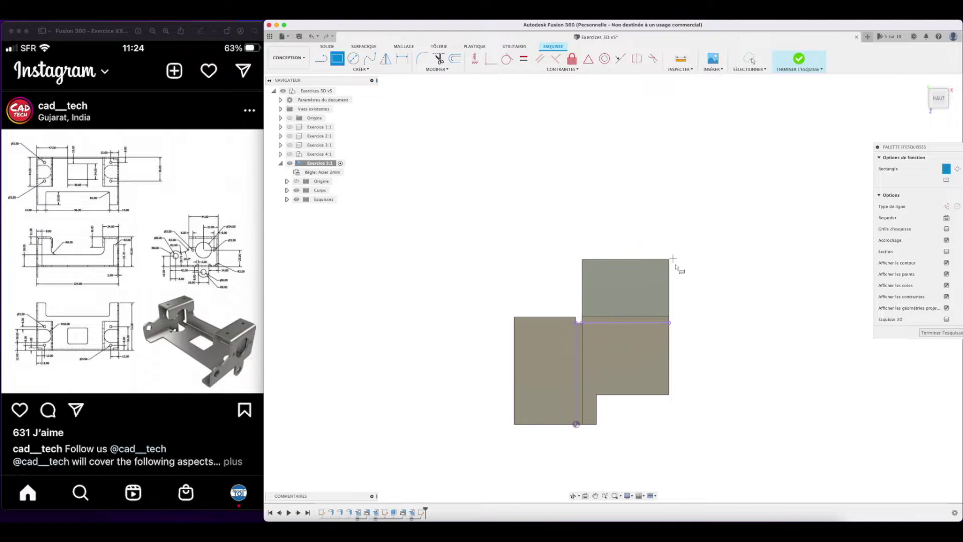
left_click(670, 260)
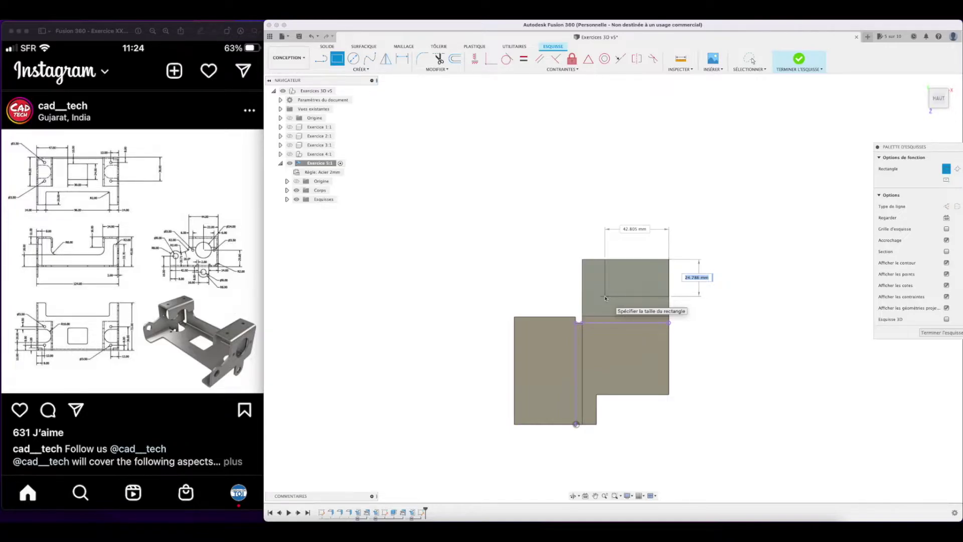
key("Tab")
key("Return")
key("Escape")
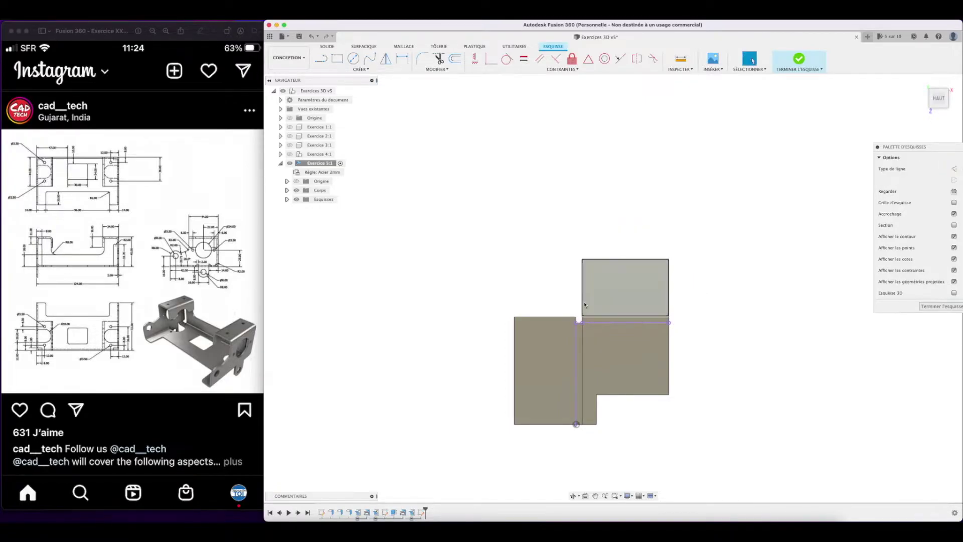
Sketch a two-point rectangle inward from the rear flange's free outer corner, ending short of the flange's inner side and bend.
key("r")
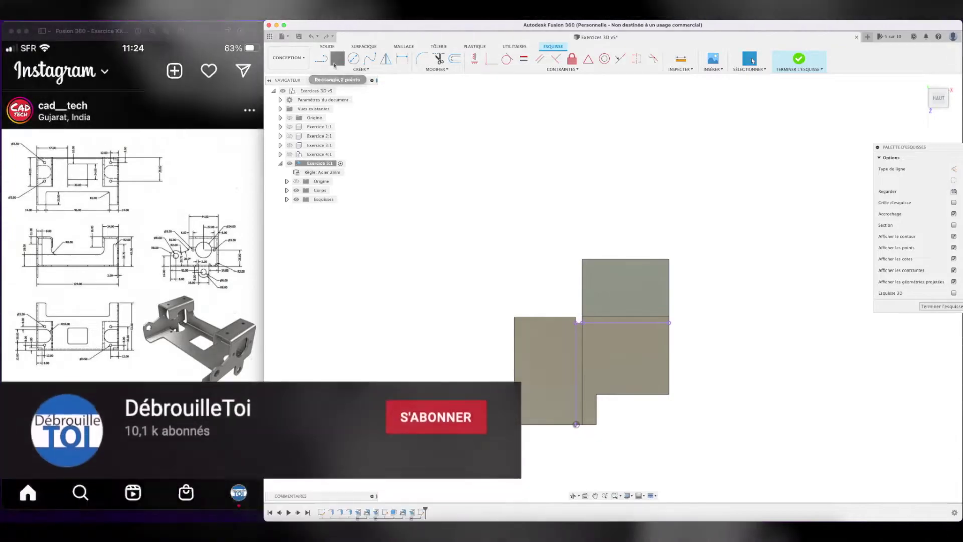
left_click(669, 259)
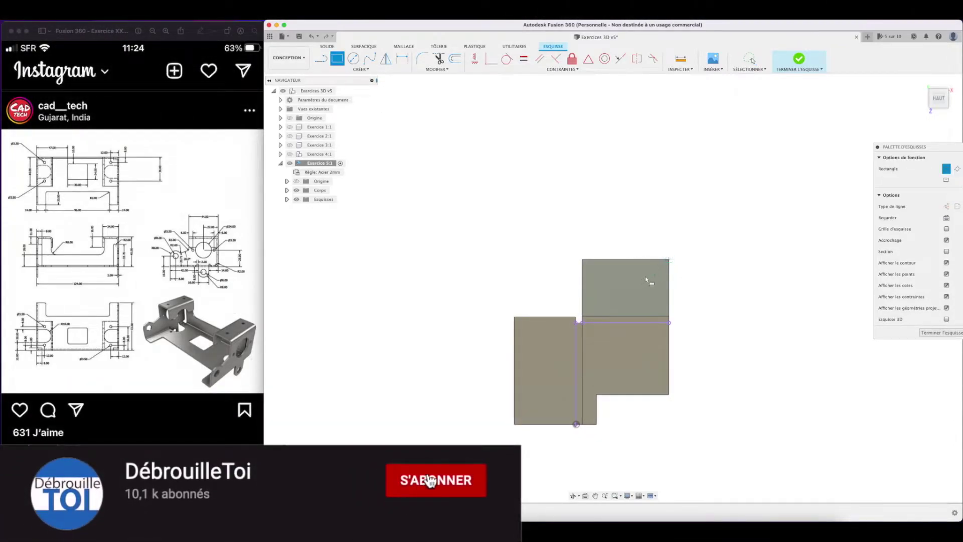
left_click(606, 299)
Dimension the rectangle's near sides 18 mm from the rear flange's projected bend edge and 20 mm from the side flange's projected bend edge.
left_click(402, 59)
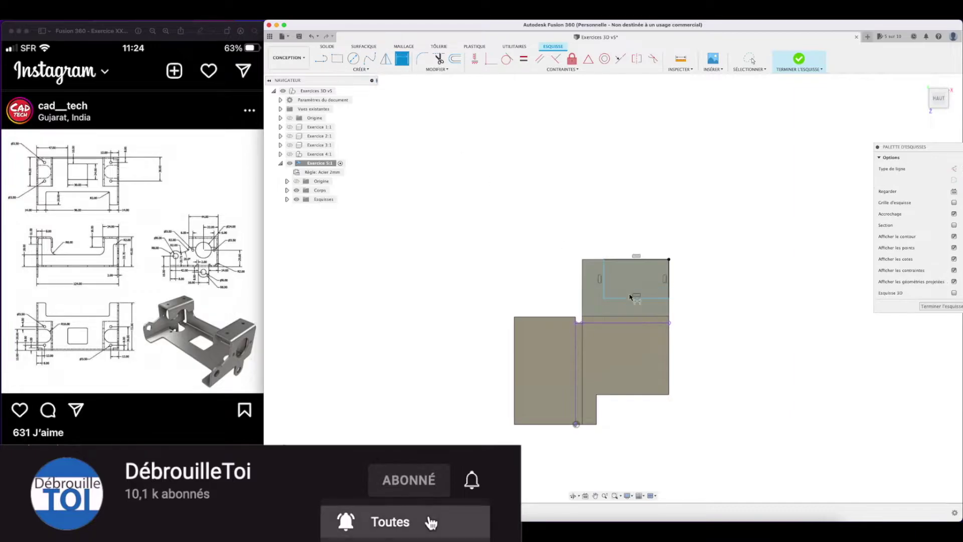
left_click(630, 321)
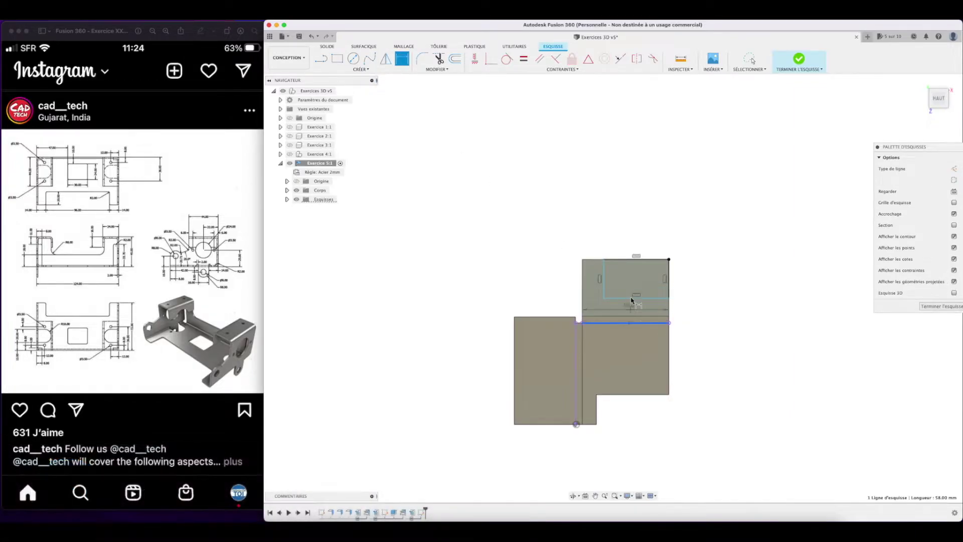
left_click(631, 300)
left_click(739, 308)
type("18")
key("Return")
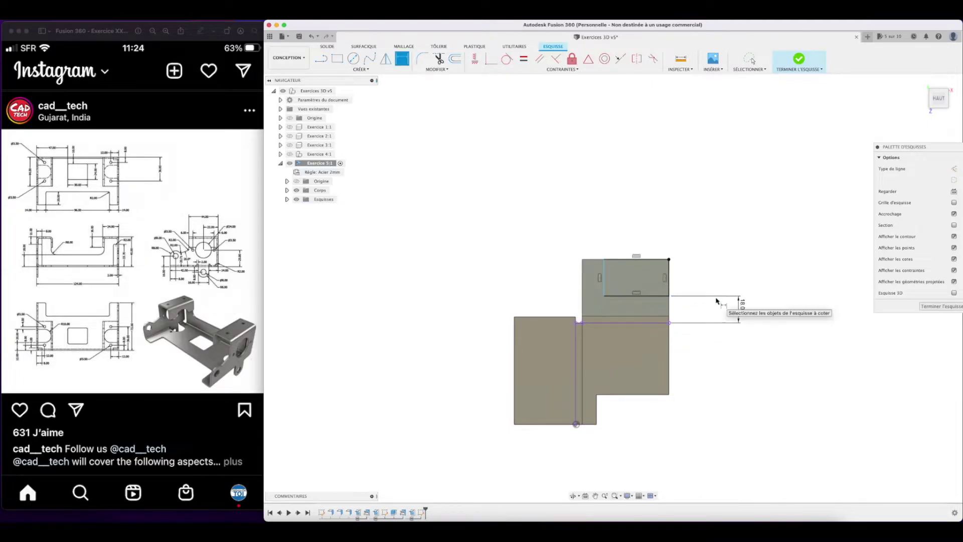
left_click(576, 346)
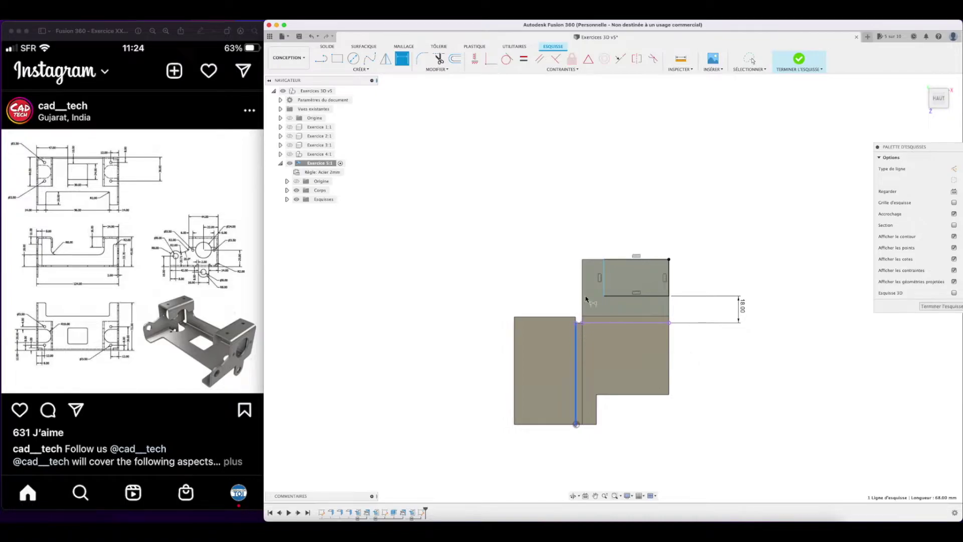
left_click(604, 275)
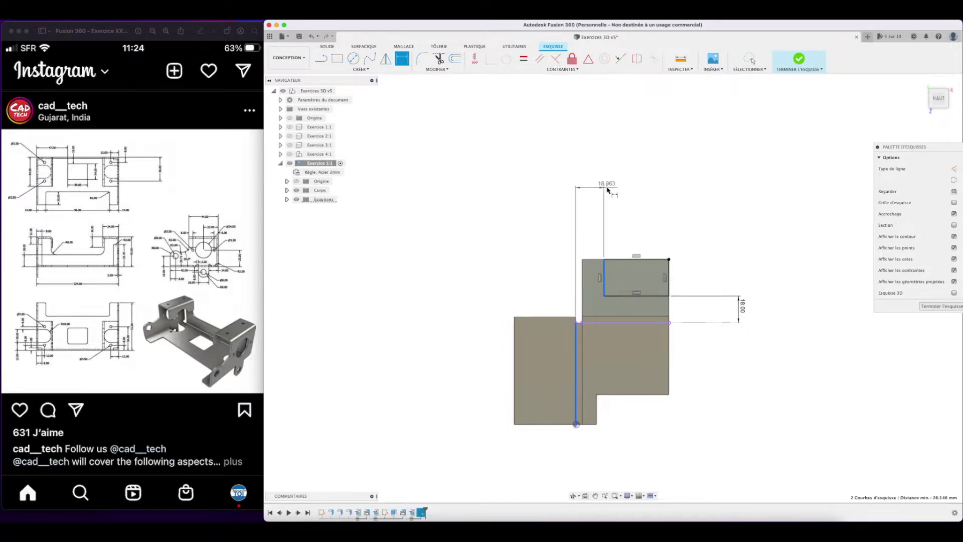
left_click(607, 190)
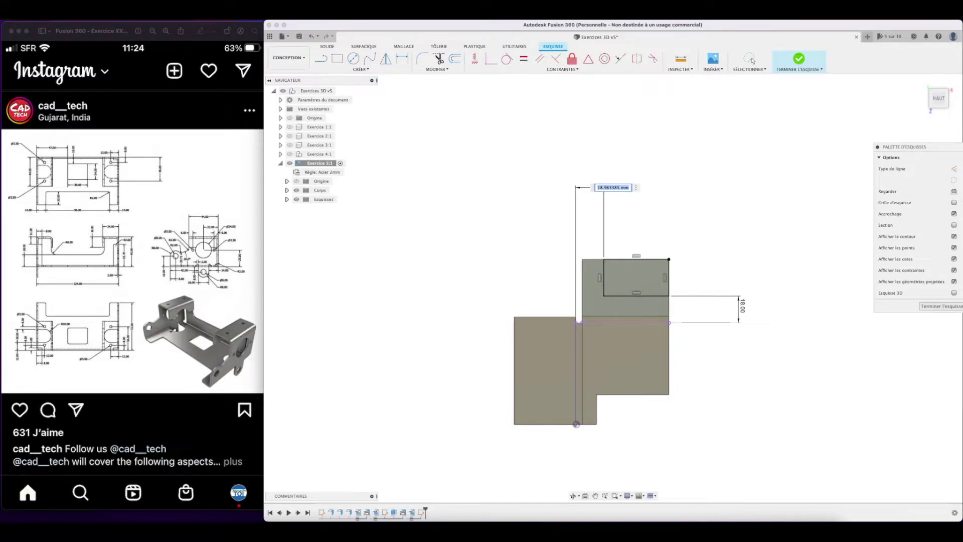
type("20")
key("Return")
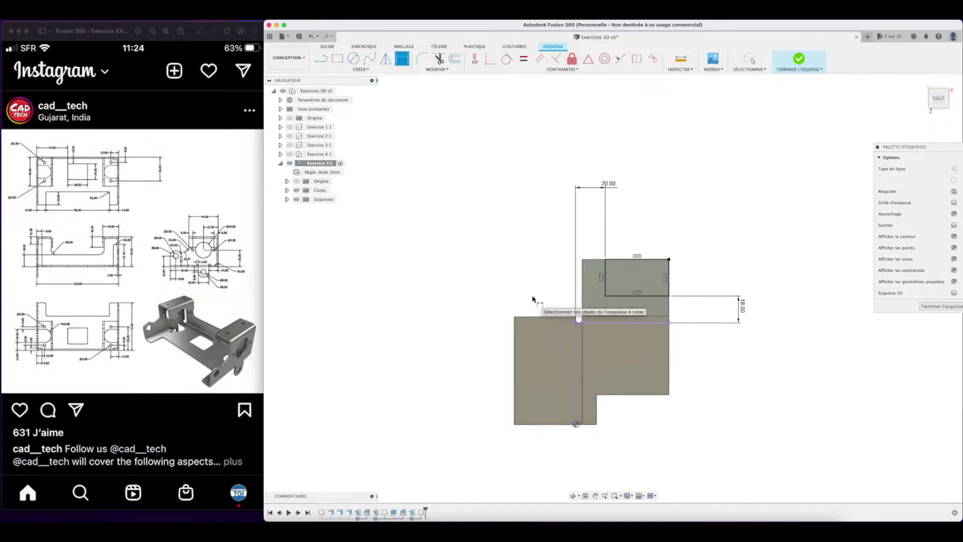
Sketch a rectangle 8 mm wide and 33 mm high upward from the rear bend edge, overlapping the rear flange's inner side.
left_click(337, 59)
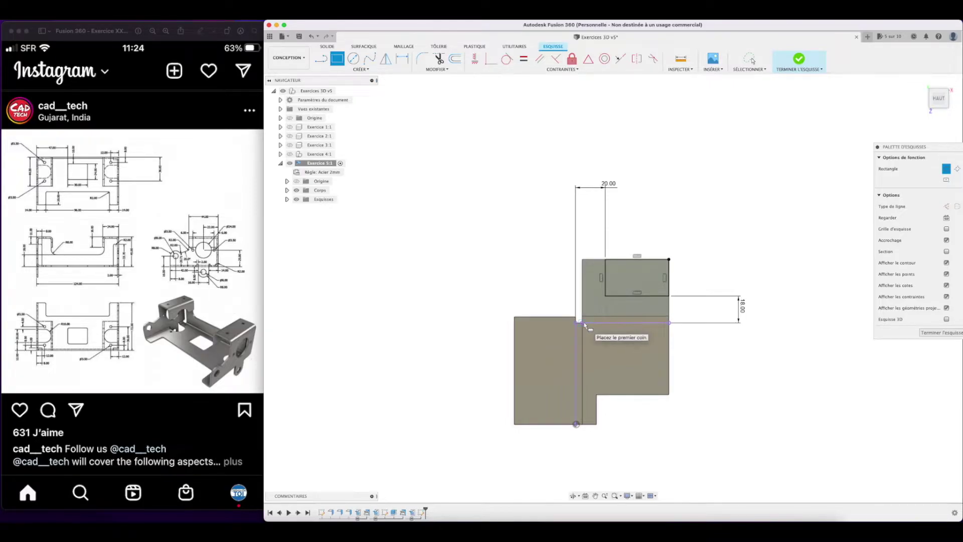
left_click(593, 323)
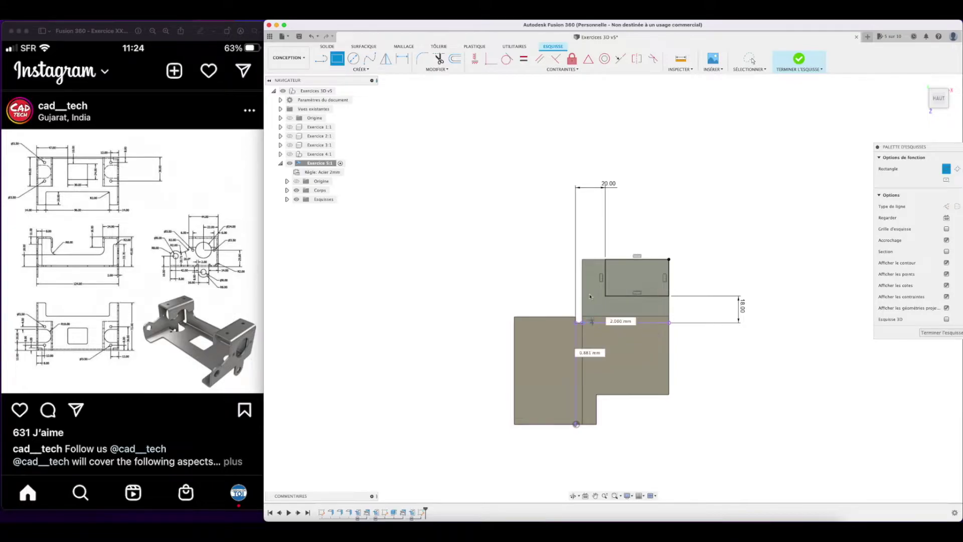
type("33")
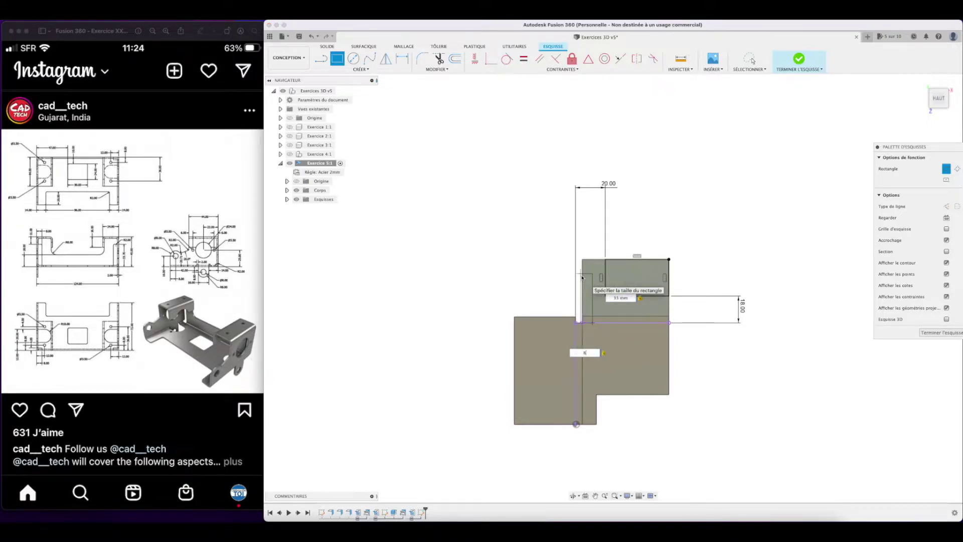
type("8")
key("Return")
key("Escape")
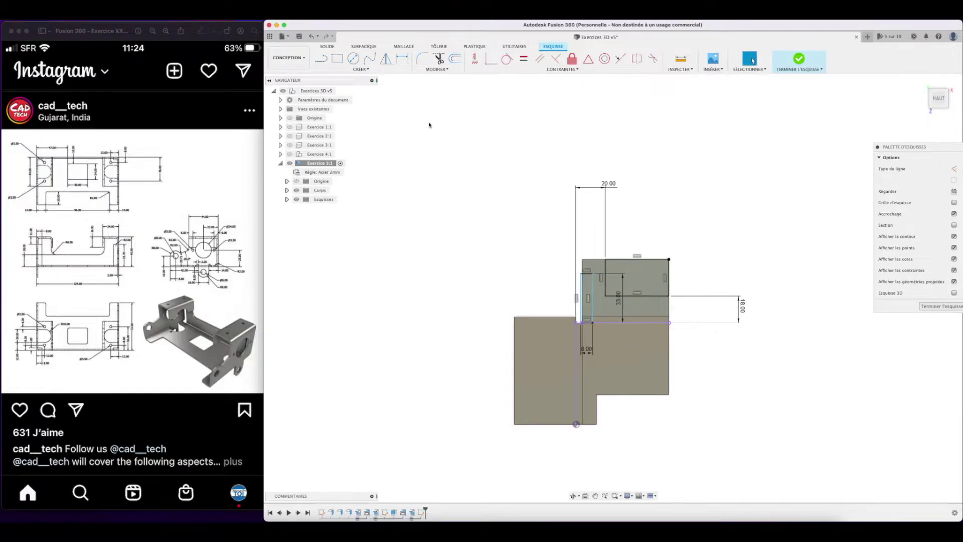
Dimension the narrow rectangle's far long side 8 mm from the side flange's projected bend edge.
left_click(401, 59)
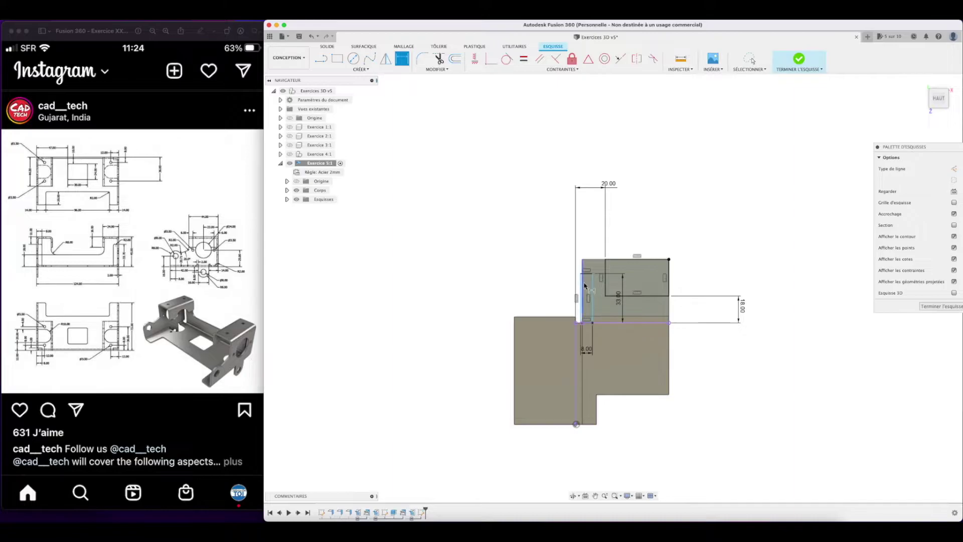
left_click(576, 353)
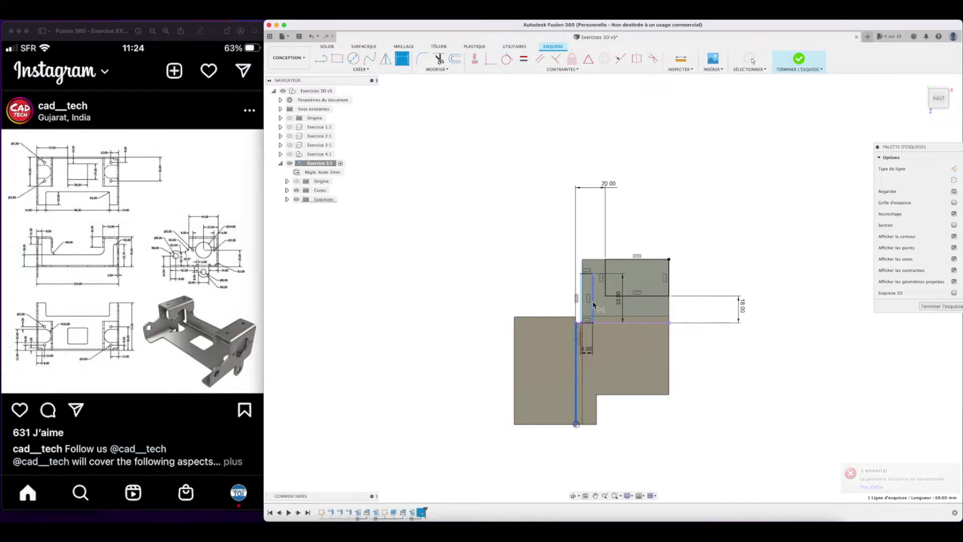
left_click(593, 305)
left_click(591, 232)
type("8")
key("Return")
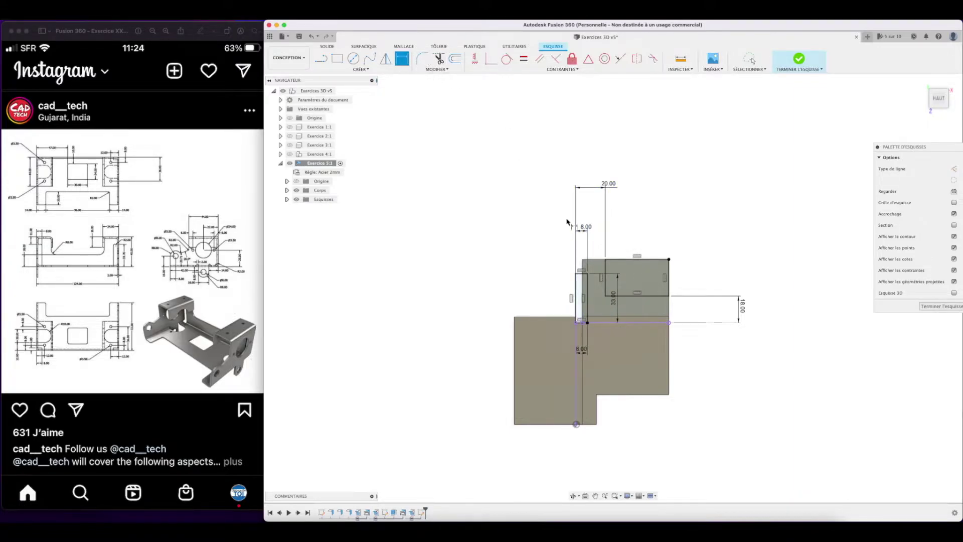
Sketch a rectangle about 6 mm wide and 10 mm high from the narrow rectangle's upper flange-side corner toward the flange's free edge.
key("r")
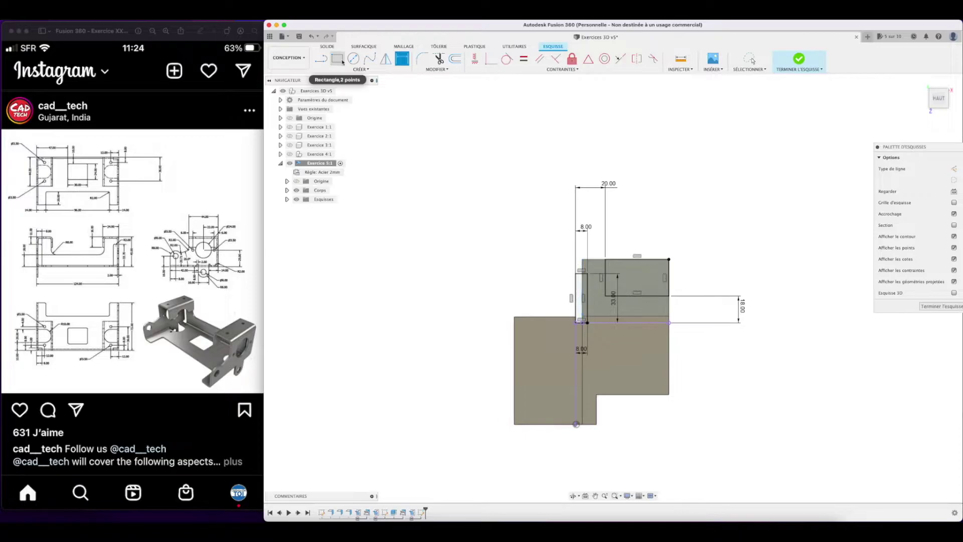
left_click(587, 274)
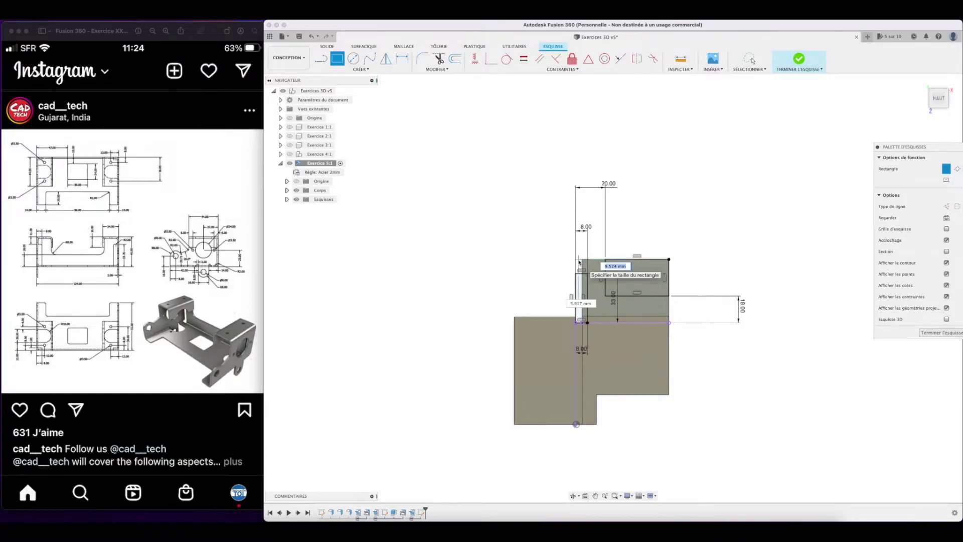
left_click(580, 261)
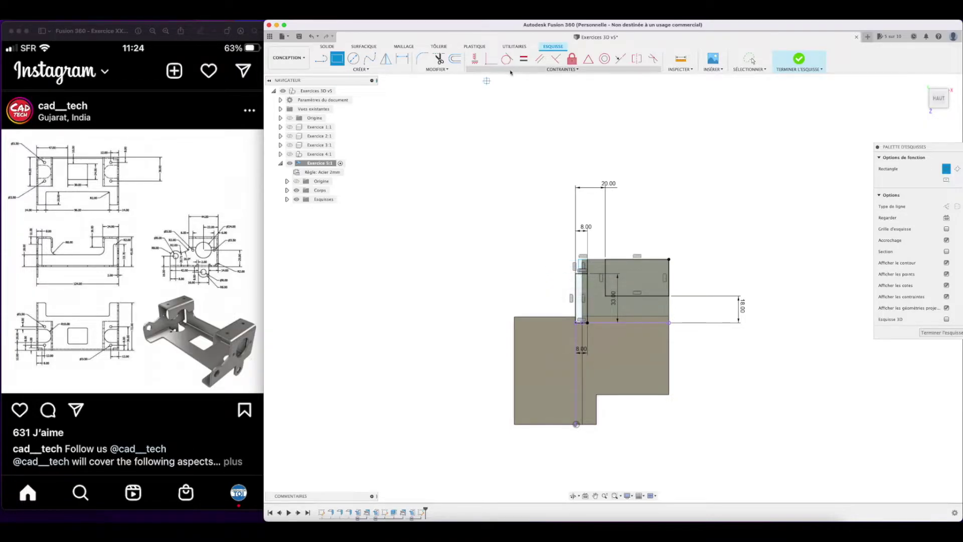
left_click(402, 58)
left_click(575, 265)
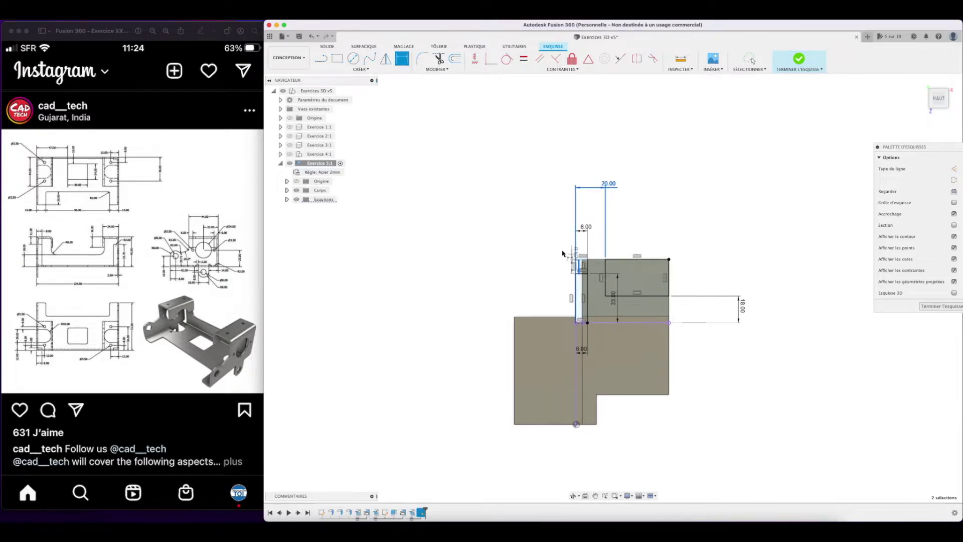
key("Escape")
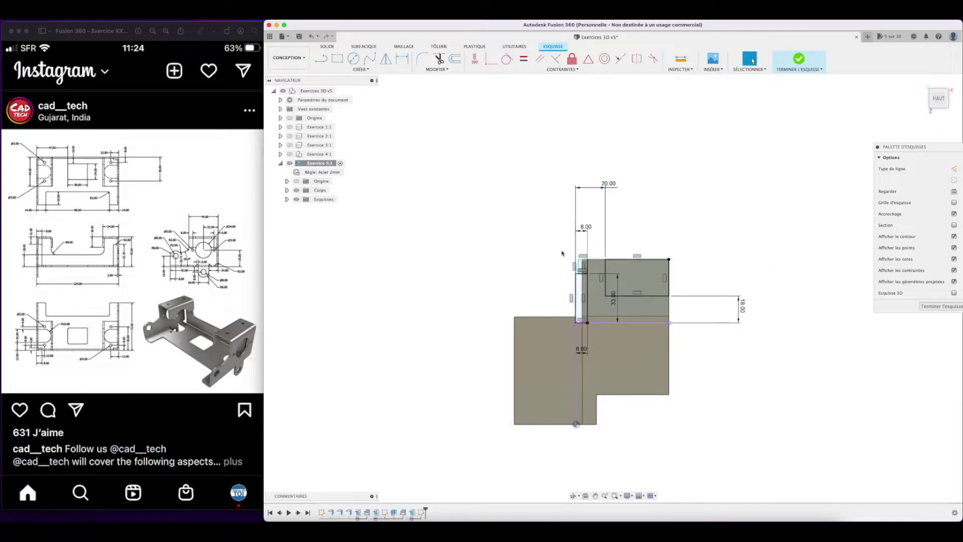
Dimension the small rectangle's outer vertical side 2 mm from the narrow rectangle's outer long side.
left_click(402, 58)
left_click(402, 59)
left_click(578, 275)
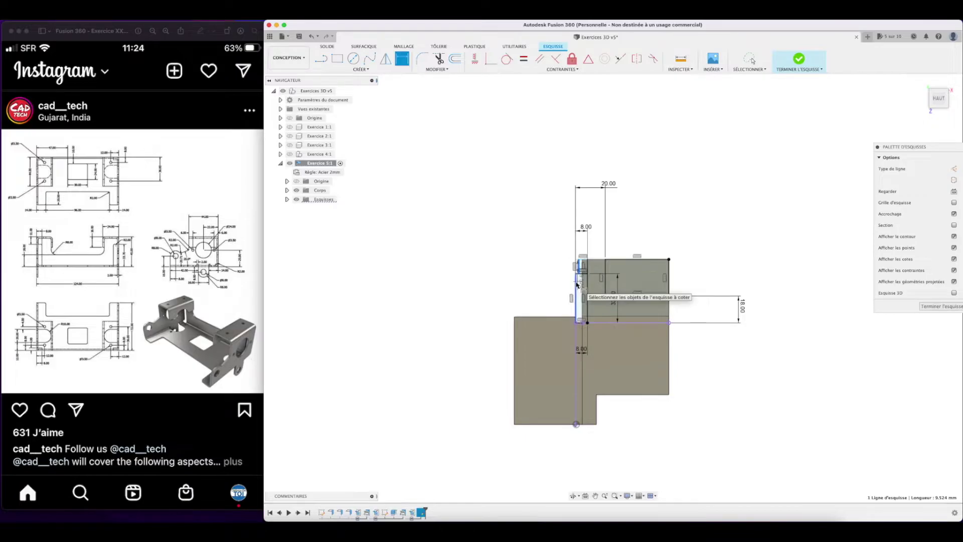
left_click(579, 167)
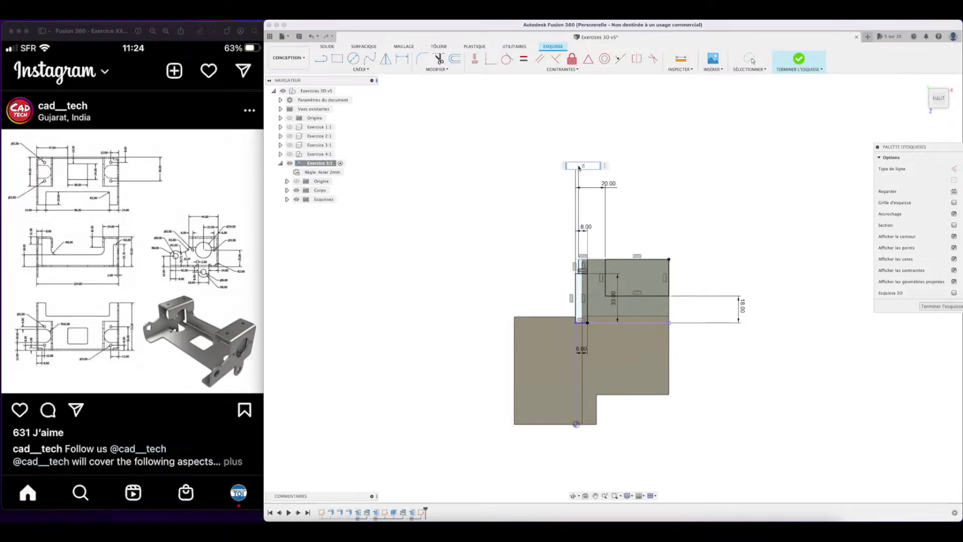
type("2")
key("Return")
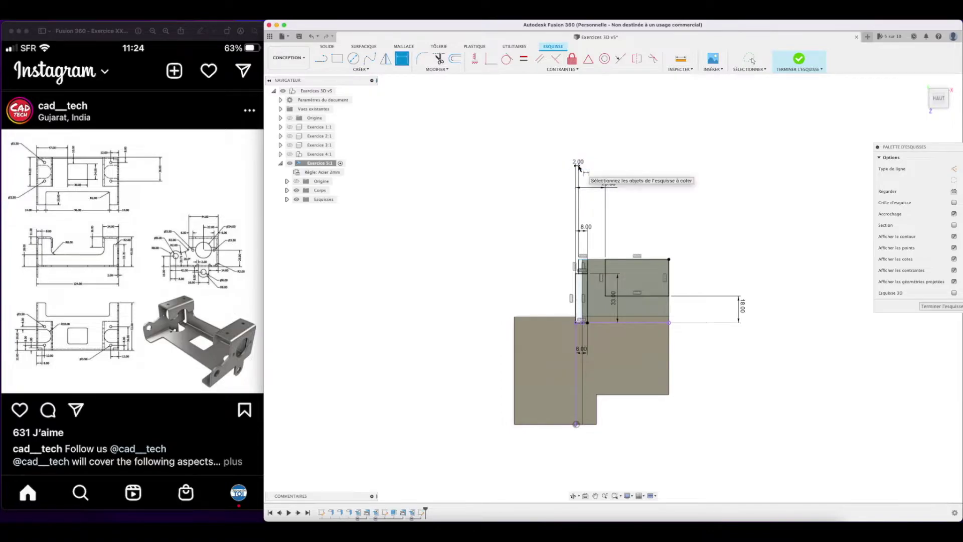
key("Escape")
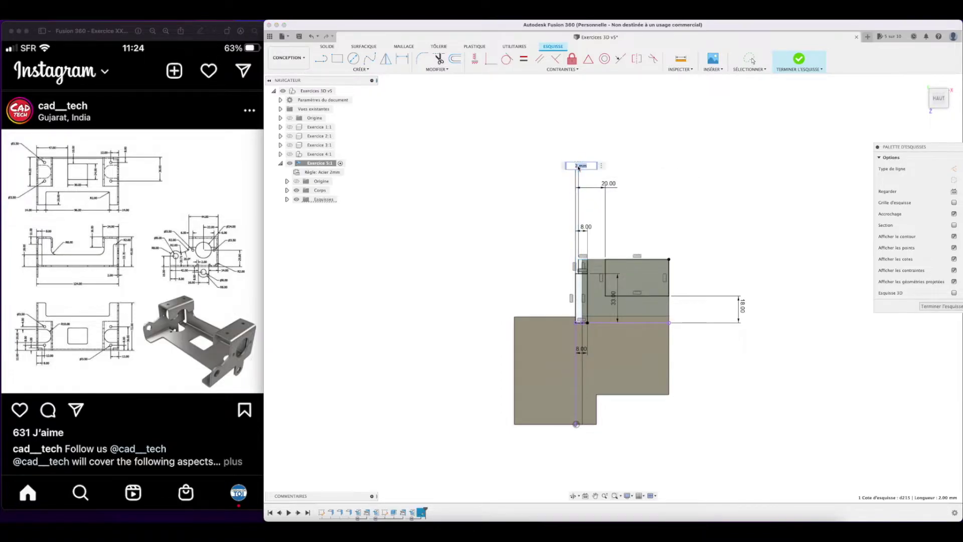
Set the small rectangle's offset from the narrow rectangle's outer side to 2.5 mm and finish the sketch.
double_click(578, 165)
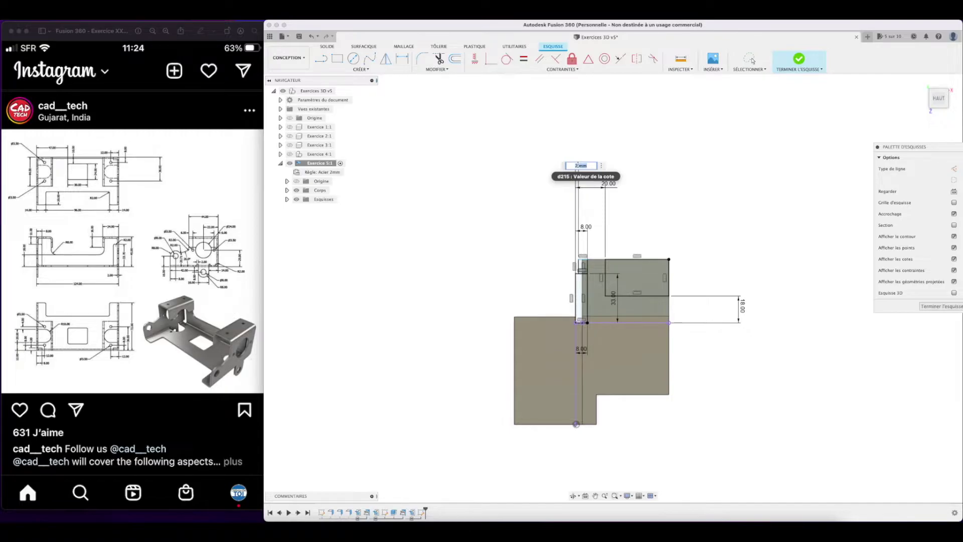
type("2.5")
key("Return")
key("d")
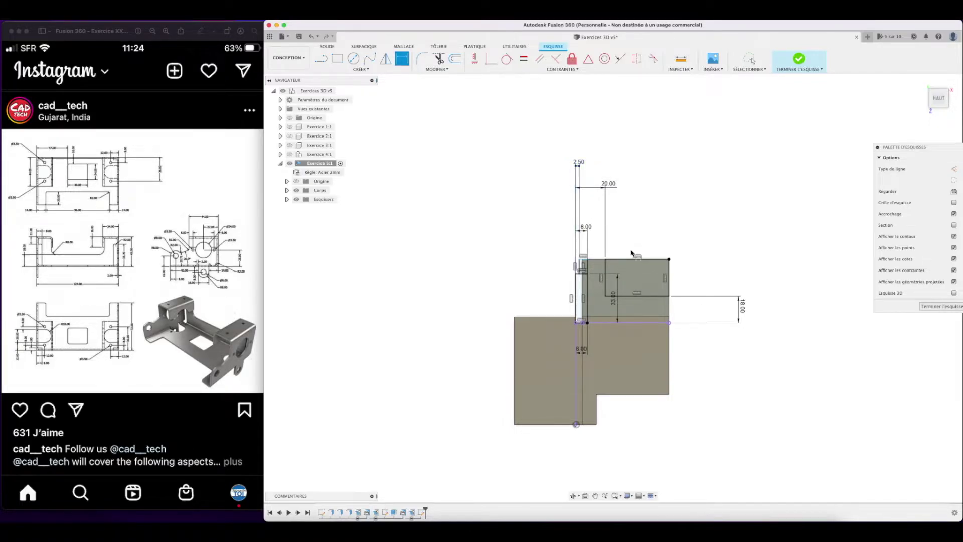
left_click(796, 61)
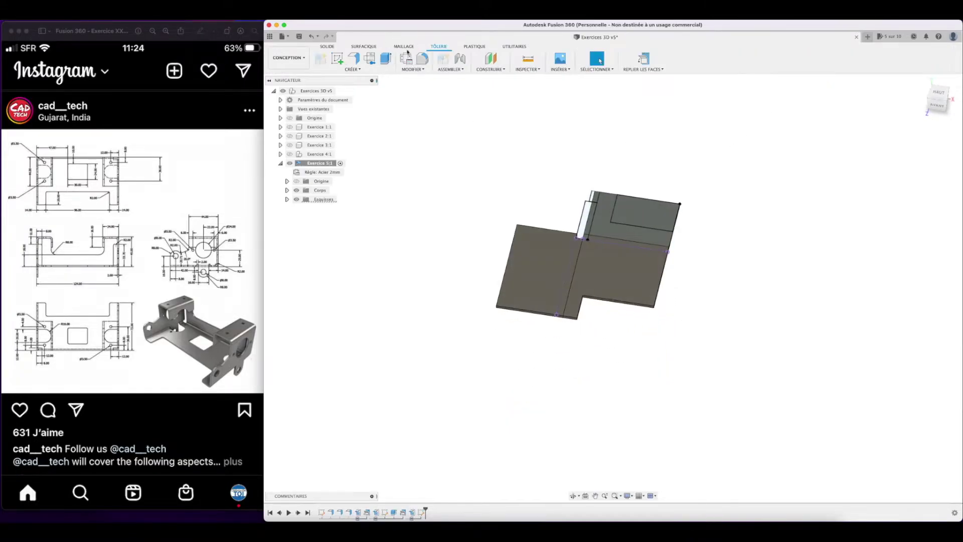
Extrude the large rectangle and the narrow rectangle's profiles by -10 mm as a cut through the unfolded rear flange.
left_click(386, 58)
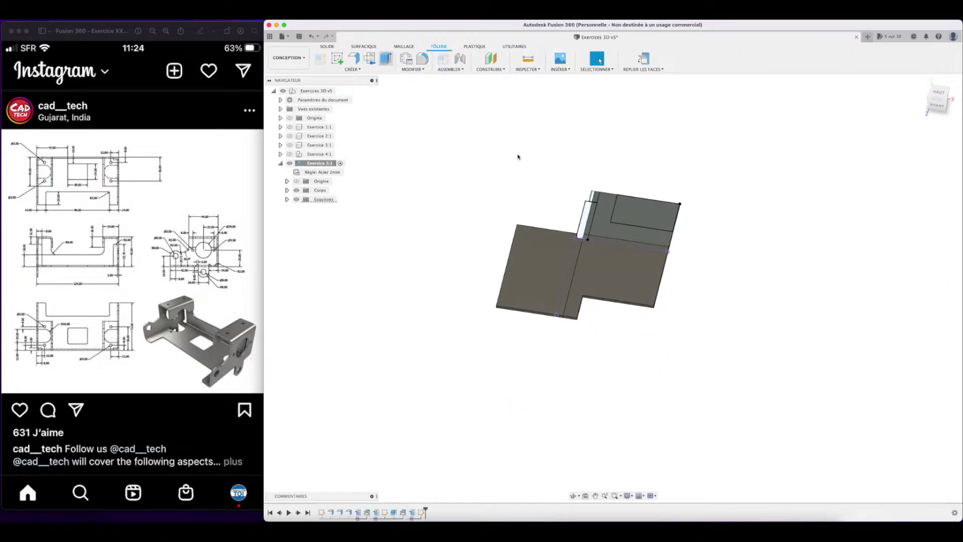
left_click(638, 215)
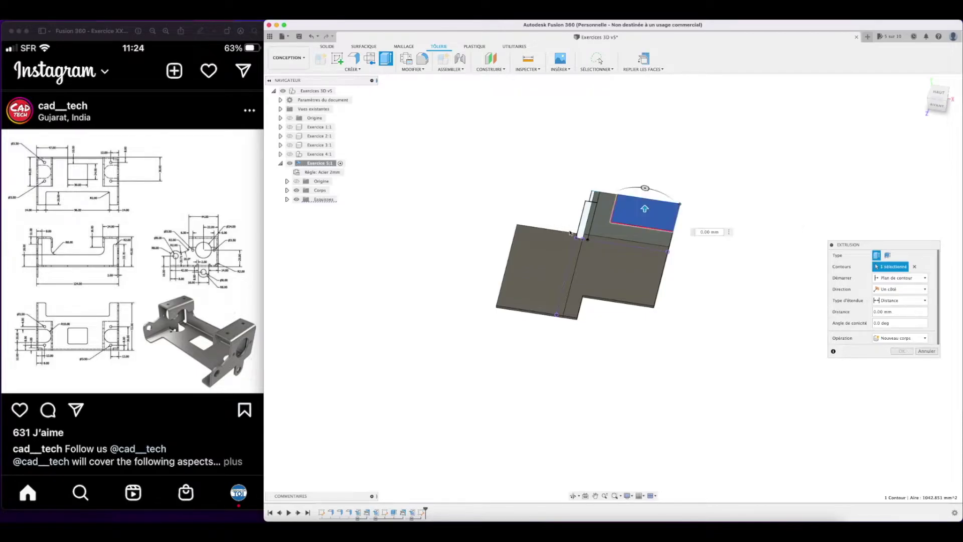
left_click(589, 223)
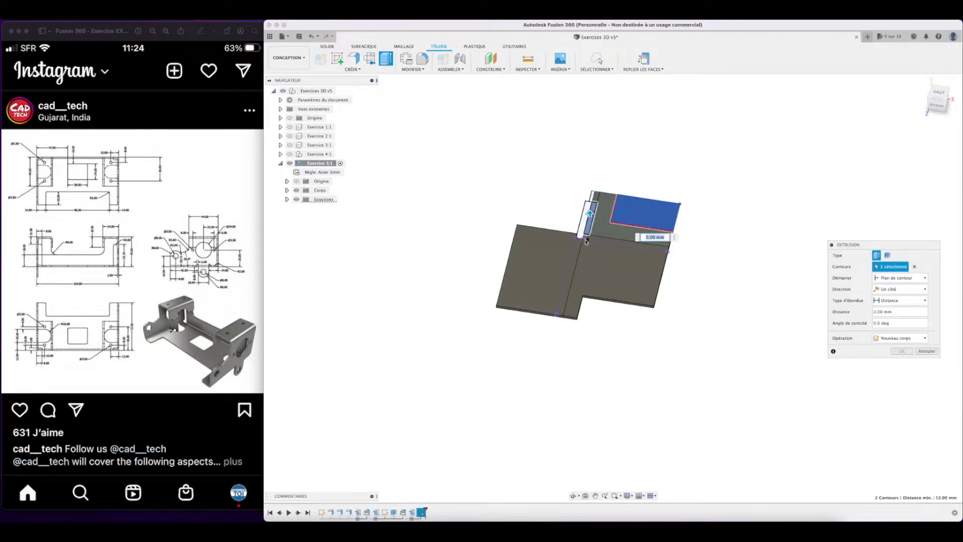
left_click(585, 237)
left_click_drag(587, 216, 586, 225)
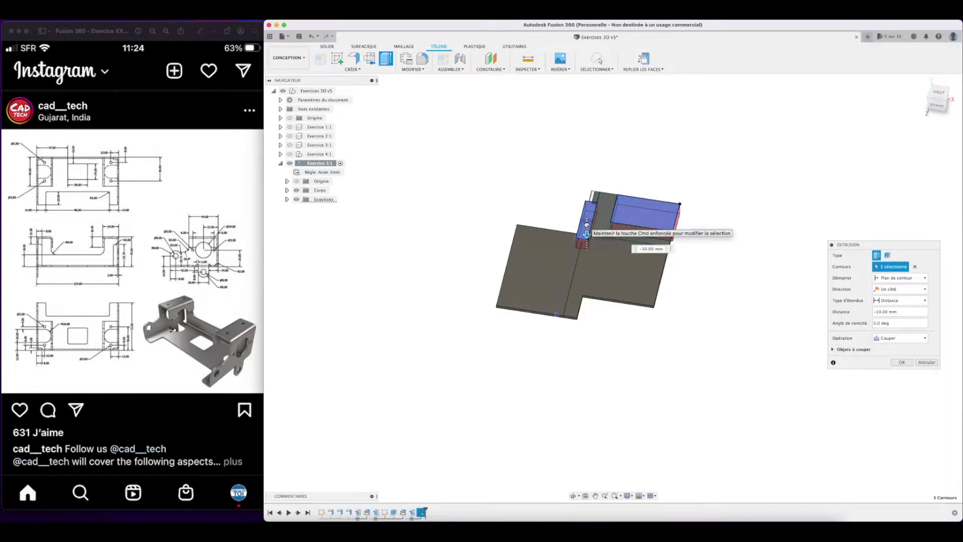
left_click(902, 362)
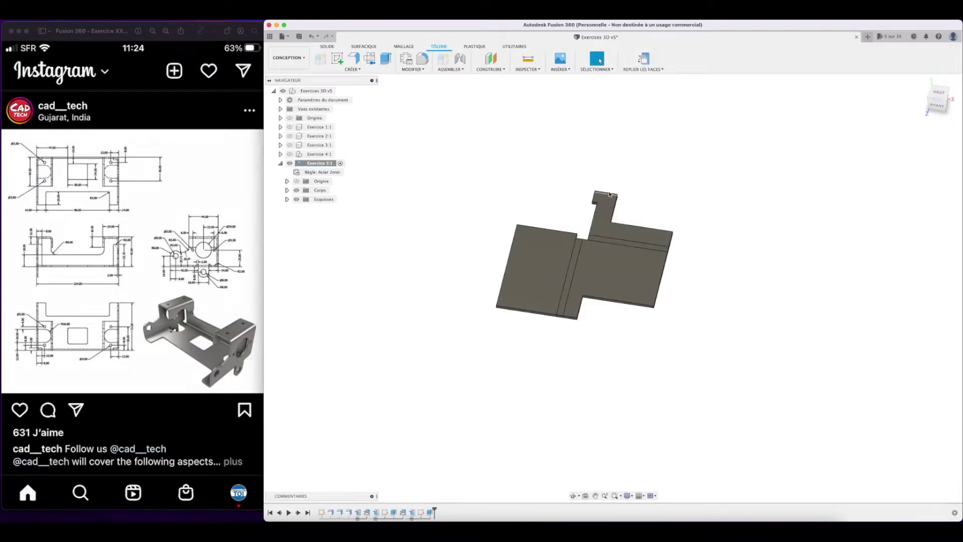
Redisplay the cutout sketch, extrude the small rectangle's overhanging profile by -2 mm joined to the rear flange, and hide the sketch again.
left_click(287, 200)
left_click(304, 226)
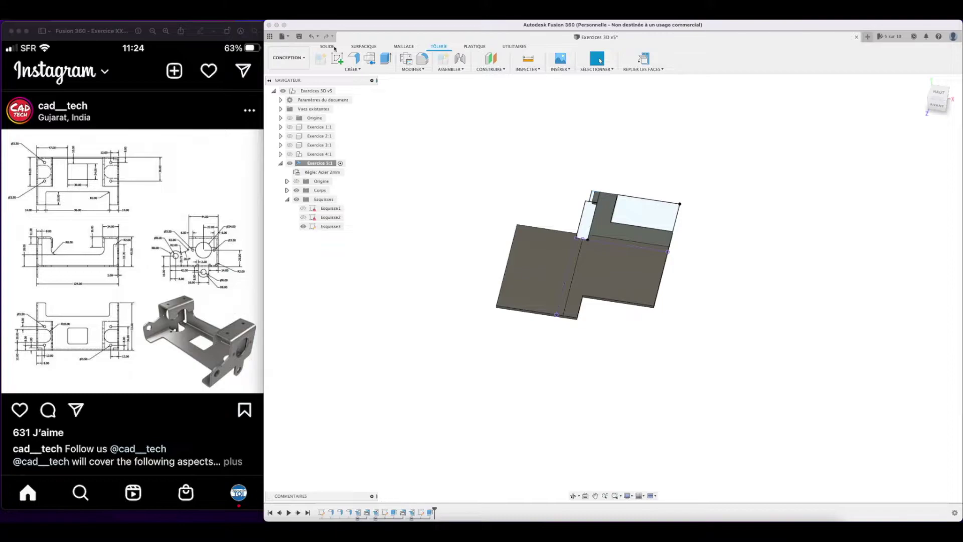
left_click(385, 59)
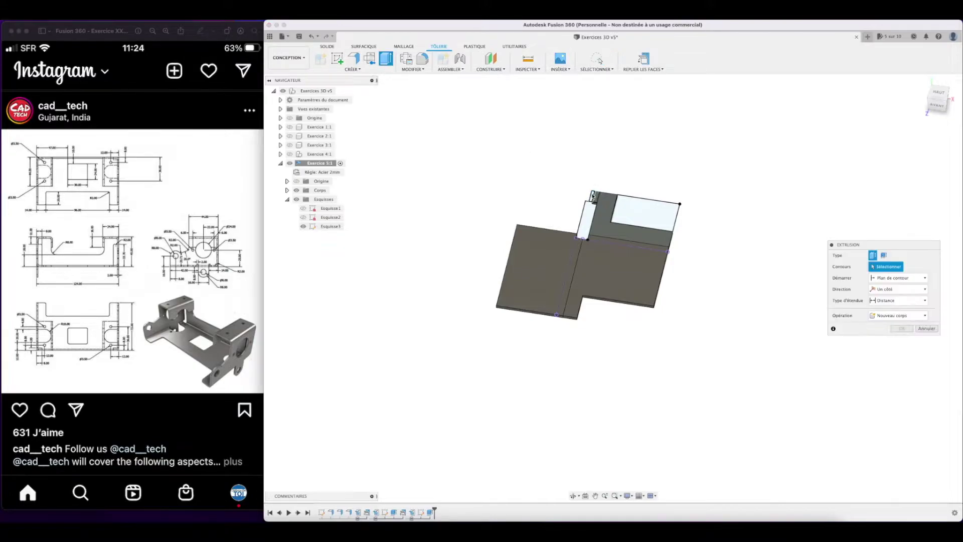
left_click(593, 196)
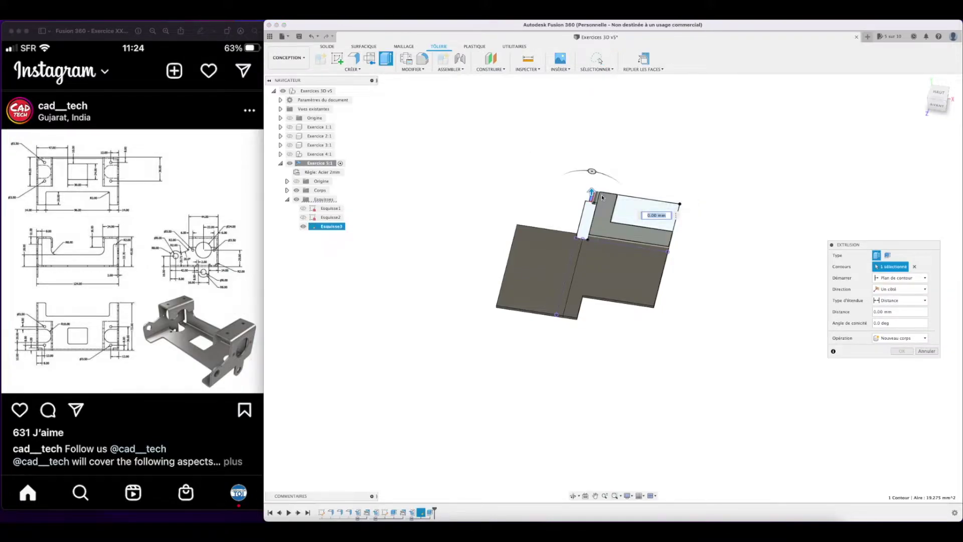
type("-2")
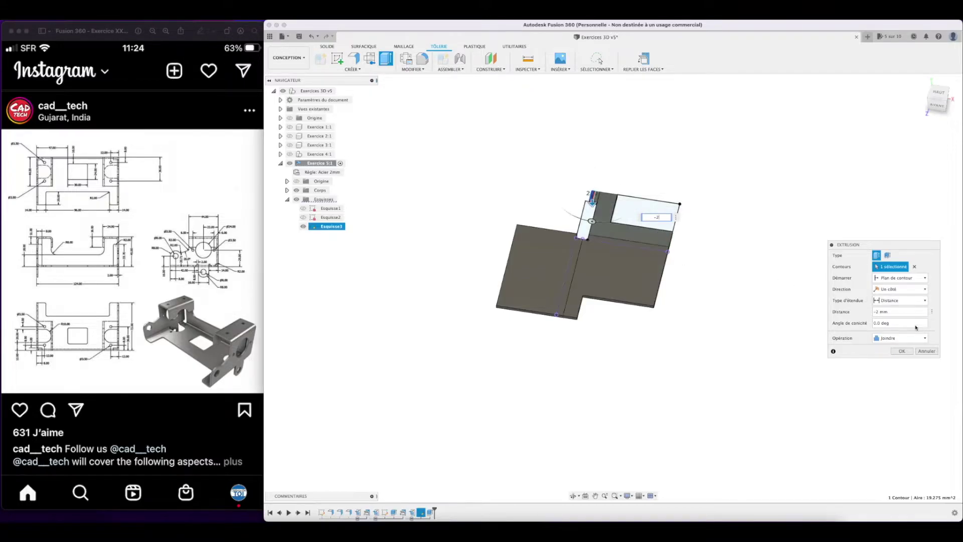
left_click(902, 352)
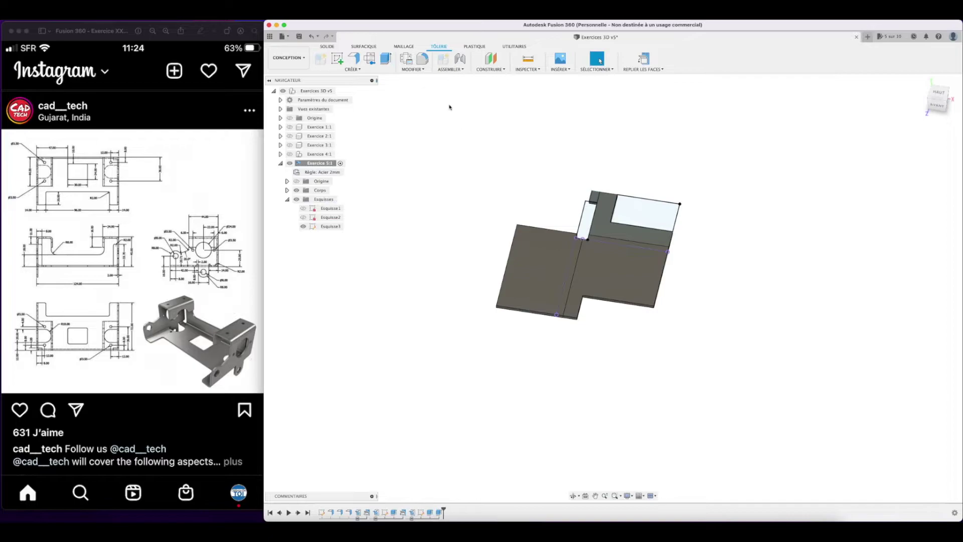
left_click(303, 226)
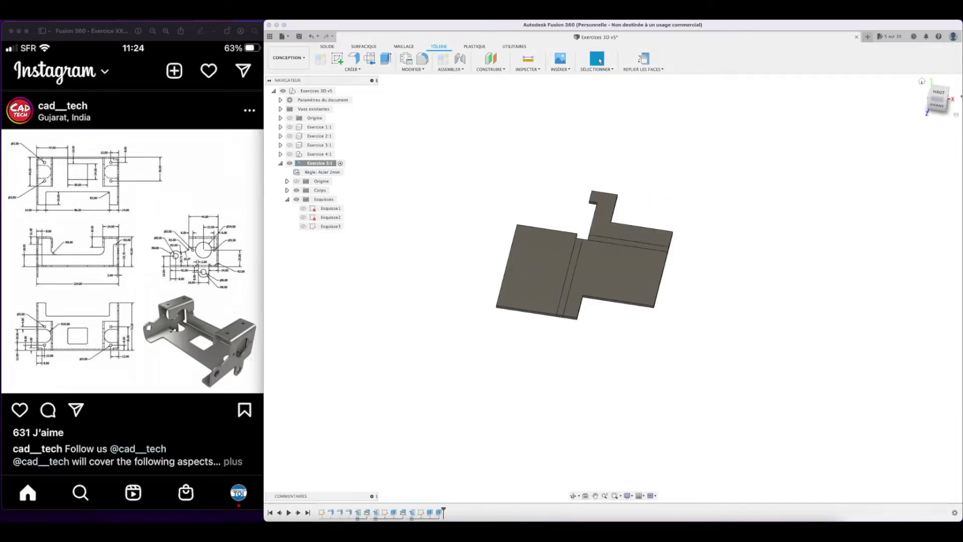
Start a 2 mm fillet on the two corner edges at the free end of the rear flange's upright arm.
left_click(943, 94)
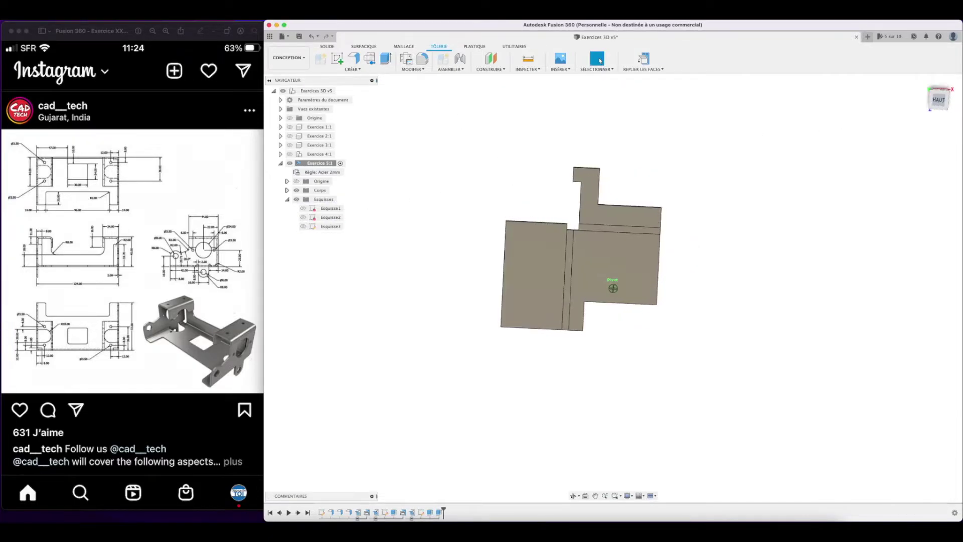
left_click(354, 60)
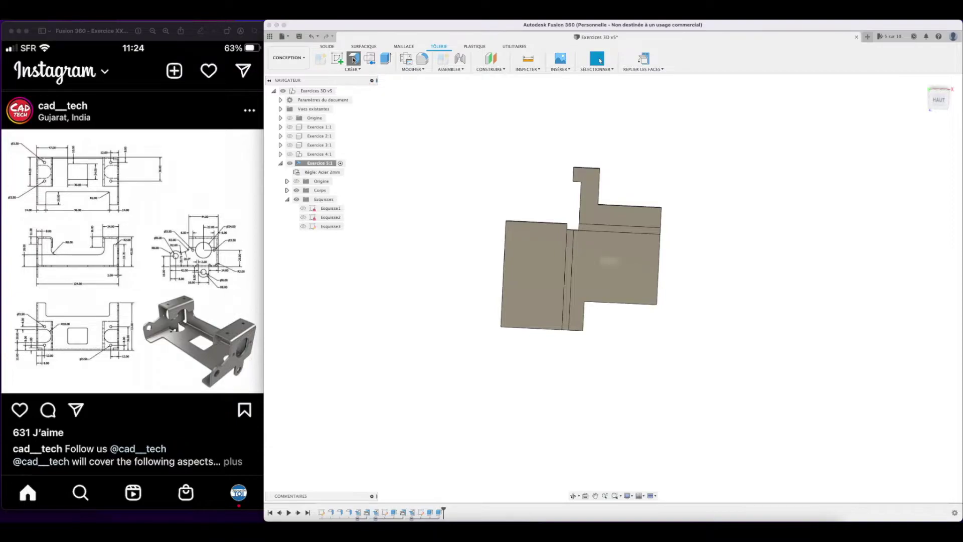
left_click(630, 280)
left_click(422, 59)
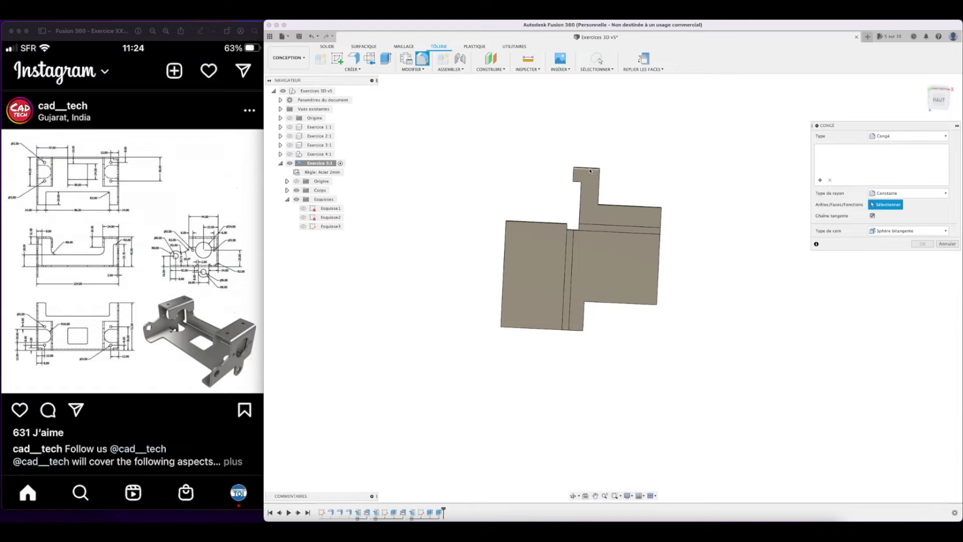
left_click_drag(940, 104, 946, 145)
scroll(610, 187, "down", 3)
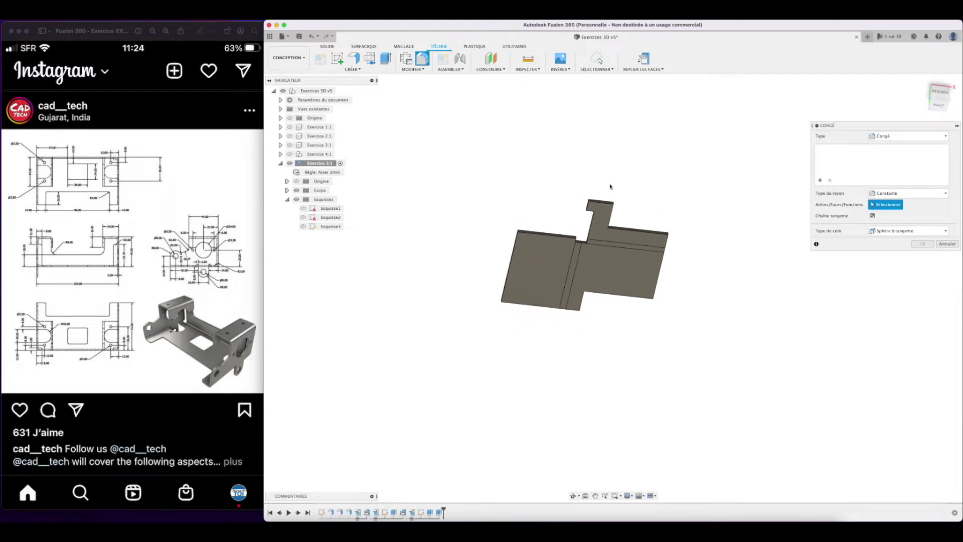
scroll(609, 188, "up", 6)
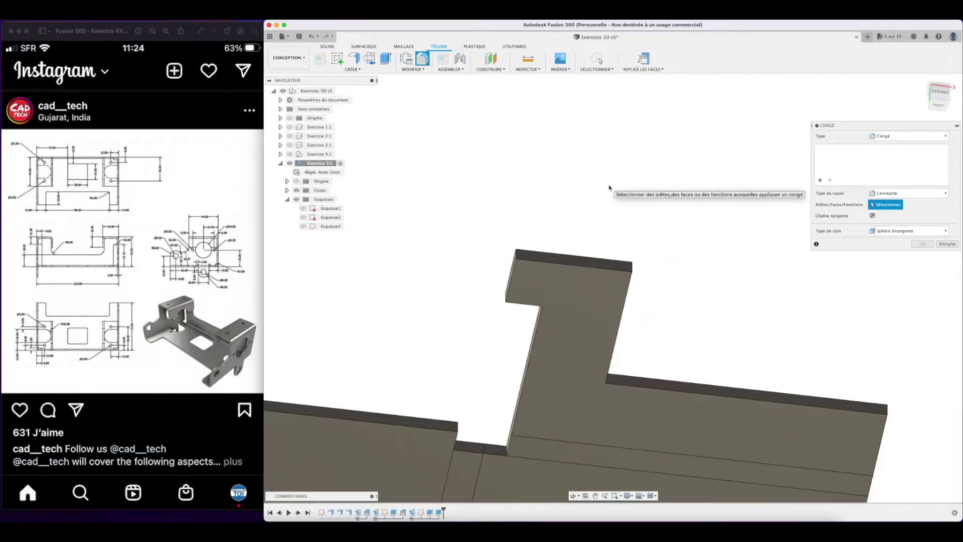
left_click(518, 254)
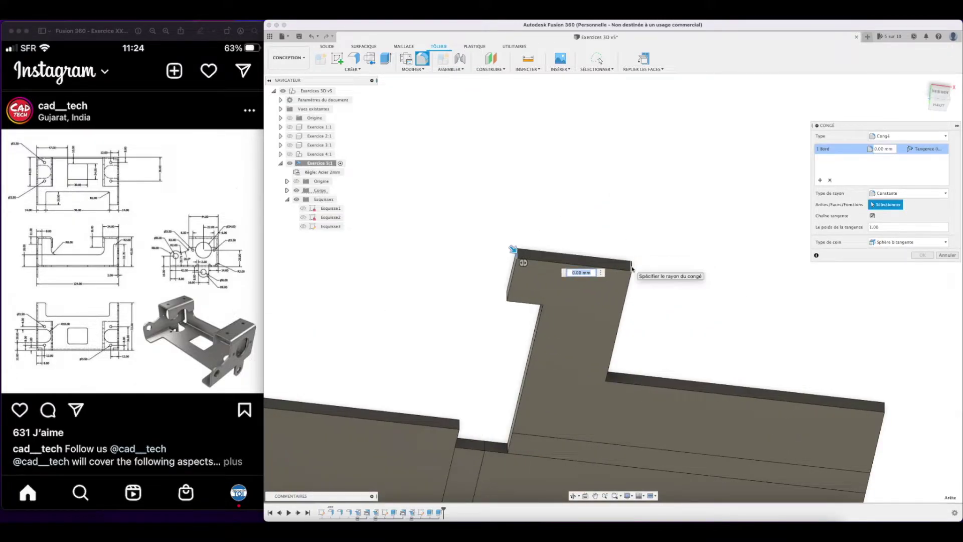
left_click(632, 269)
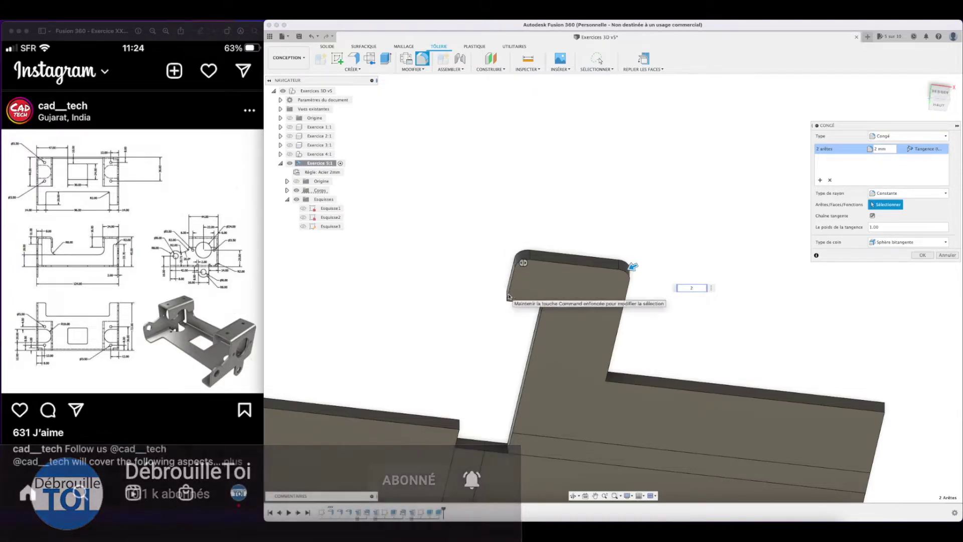
Add the hook's lower outer corner and its inner corner to the 2 mm fillet and apply it.
left_click_drag(939, 102, 962, 94)
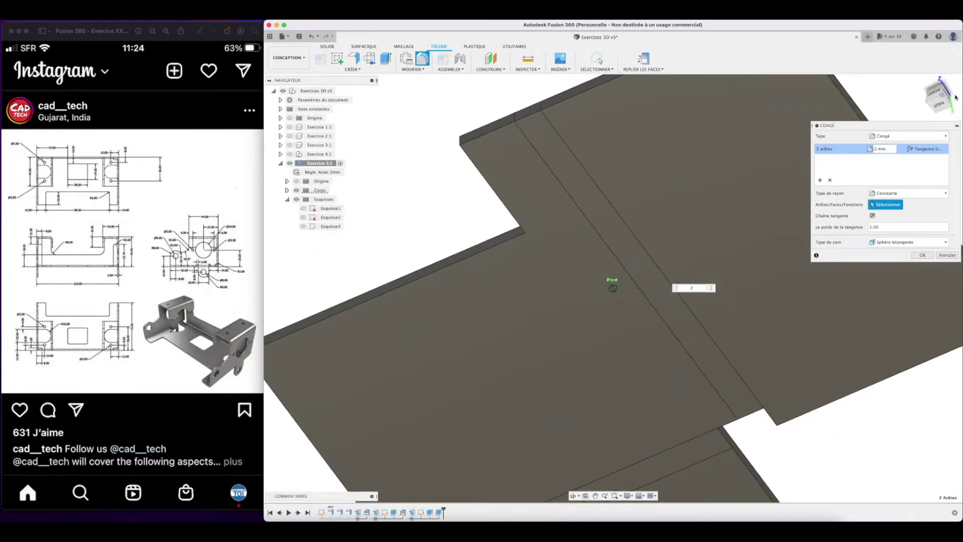
middle_click_drag(955, 97, 940, 455, "shift")
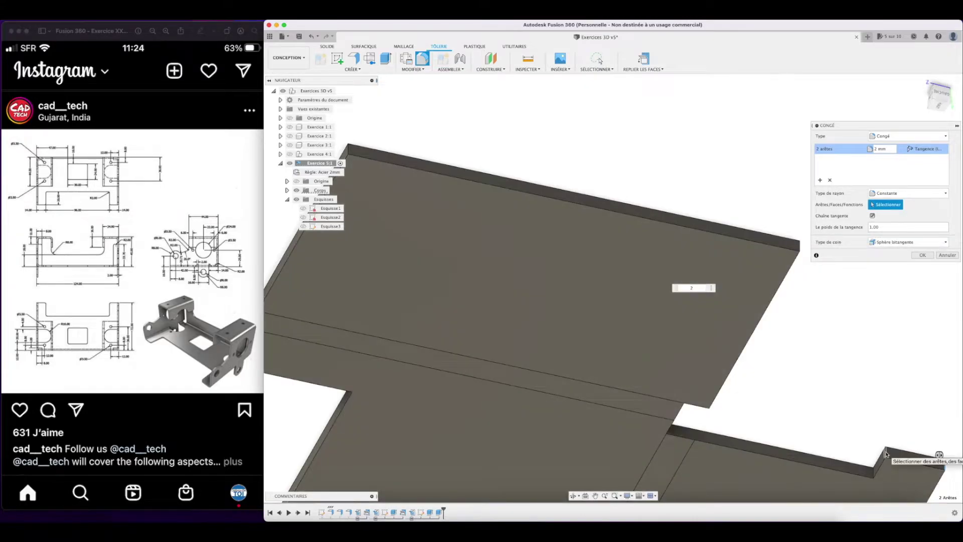
left_click(873, 472)
middle_click_drag(847, 109, 899, 233, "shift")
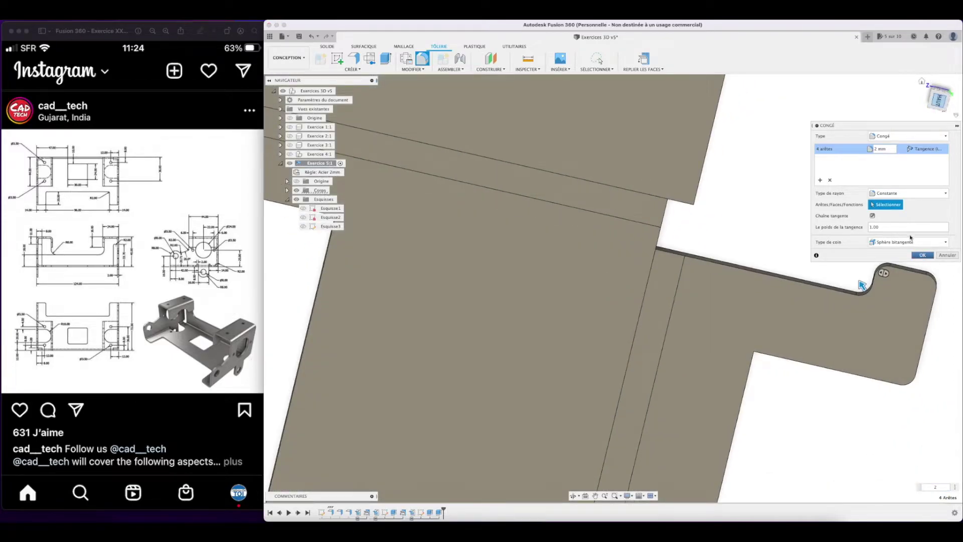
left_click(922, 255)
Refold the bracket's unfolded faces and inspect the bent part from behind.
left_click(922, 81)
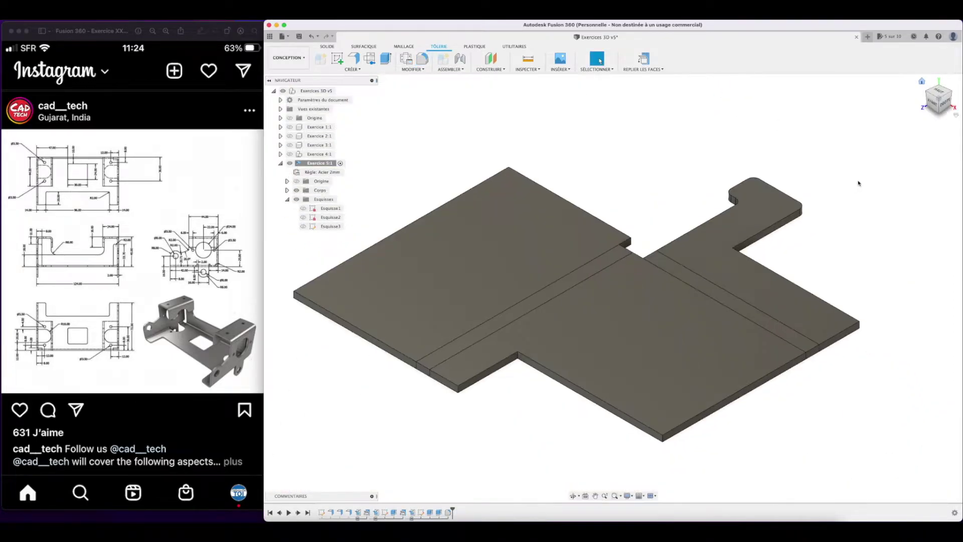
left_click(644, 59)
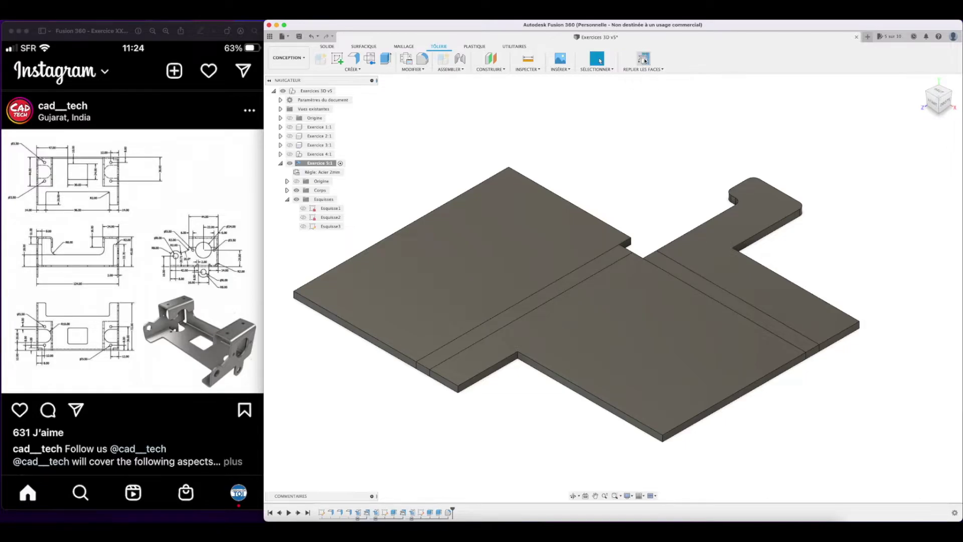
middle_click_drag(612, 280, 699, 284, "shift")
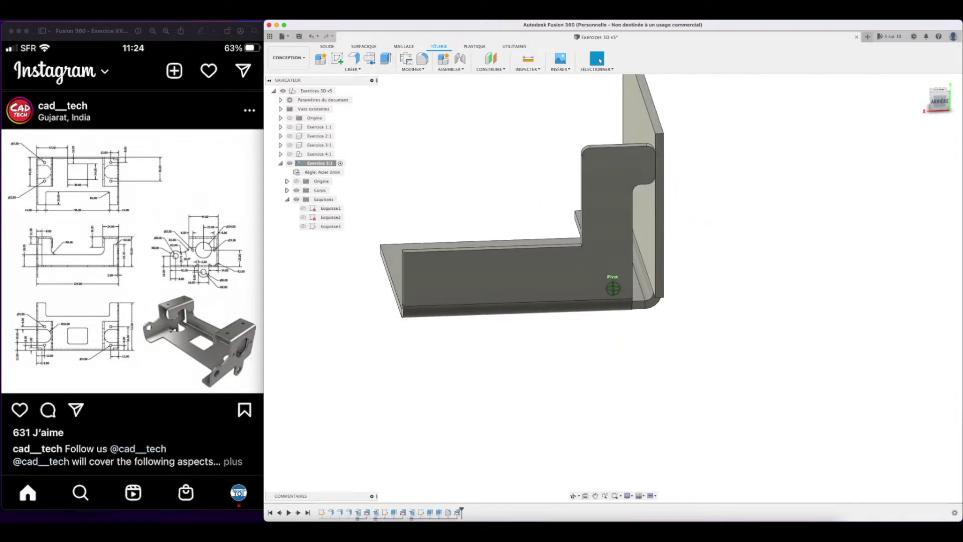
middle_click_drag(700, 284, 843, 288, "shift")
mouse_move(961, 93)
middle_mouse_down("shift")
mouse_move(891, 98)
mouse_move(955, 100)
mouse_move(941, 97)
middle_mouse_up("shift")
left_click(922, 81)
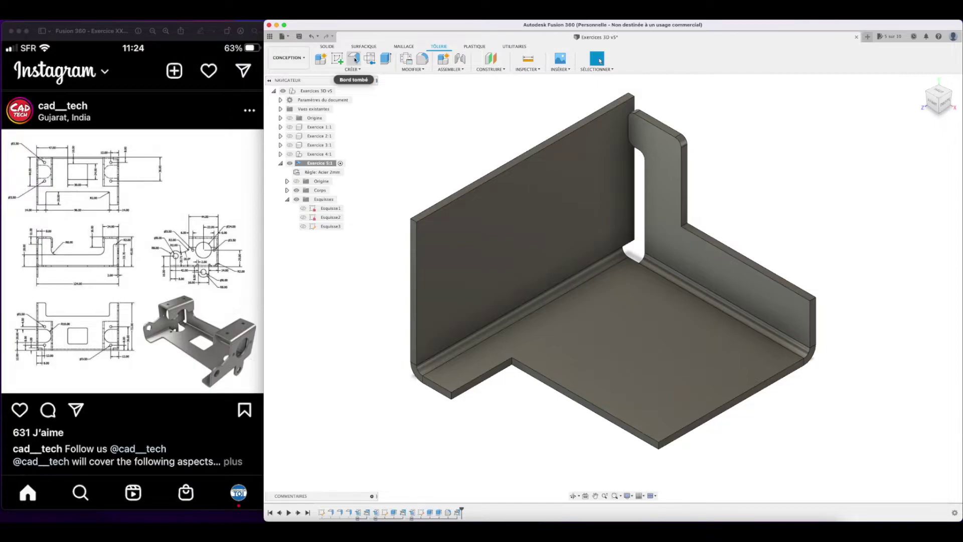
Add a 24 mm high flange at 90 degrees along the tall wall's upper edge, extending inward over the base.
left_click(356, 60)
left_click(638, 201)
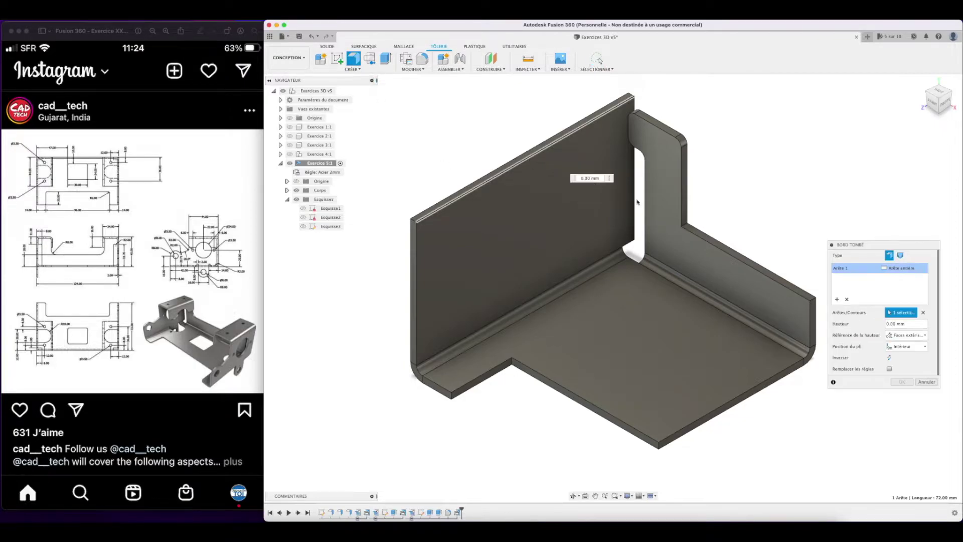
key("Return")
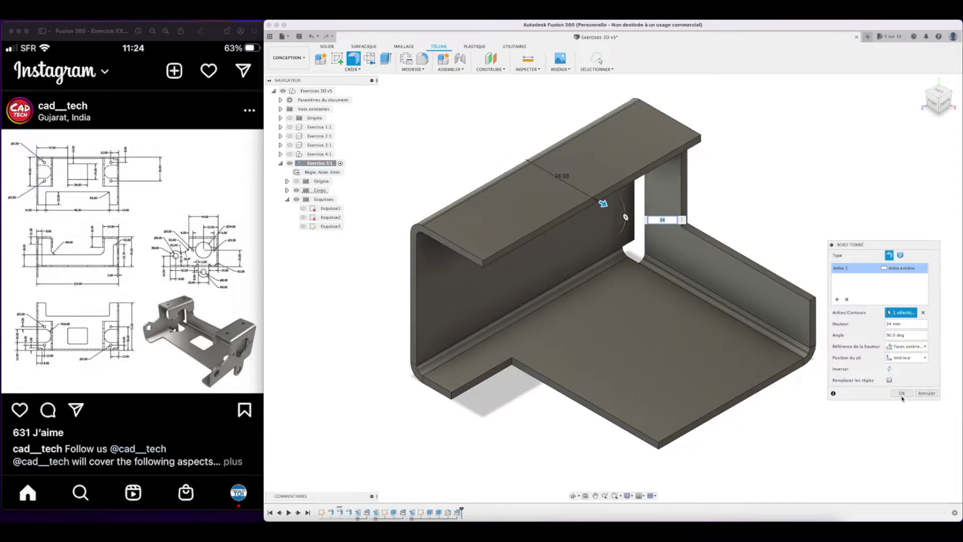
left_click(902, 394)
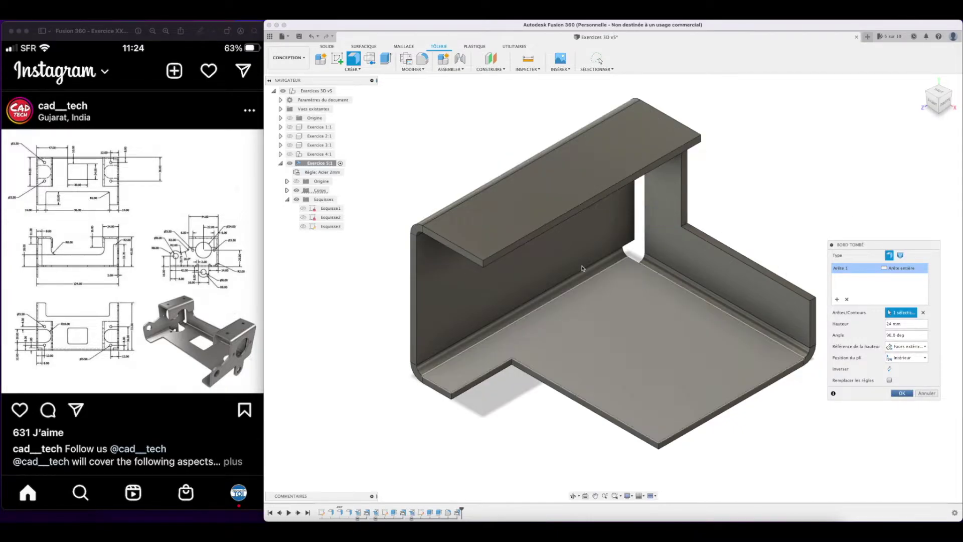
Add a 16 mm high flange at 90 degrees along the top flange's free edge, bent down towards the base.
left_click(353, 59)
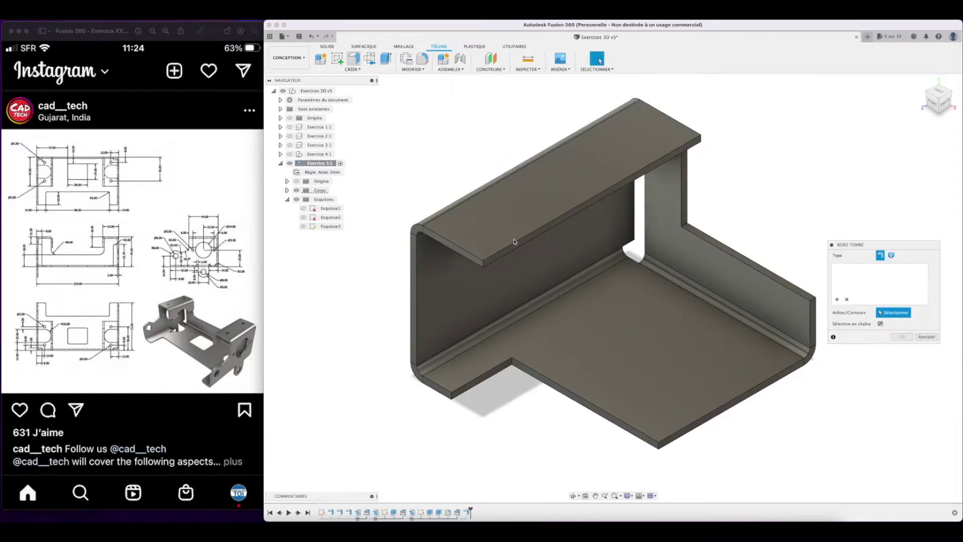
left_click(540, 238)
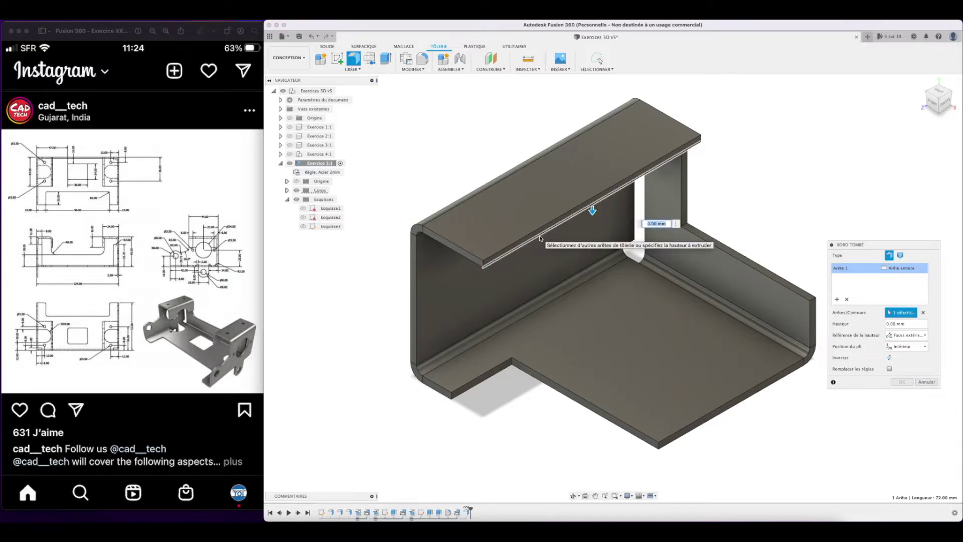
type("16")
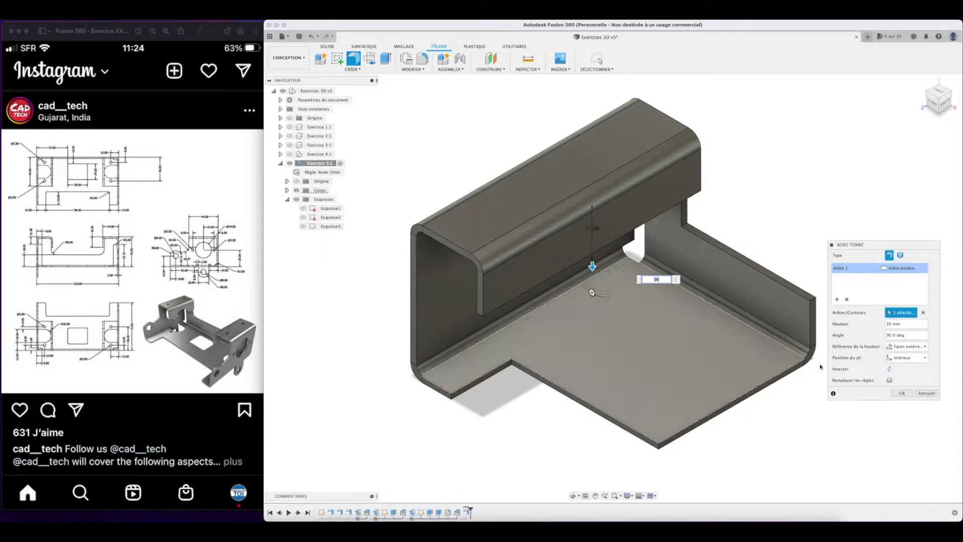
left_click(900, 393)
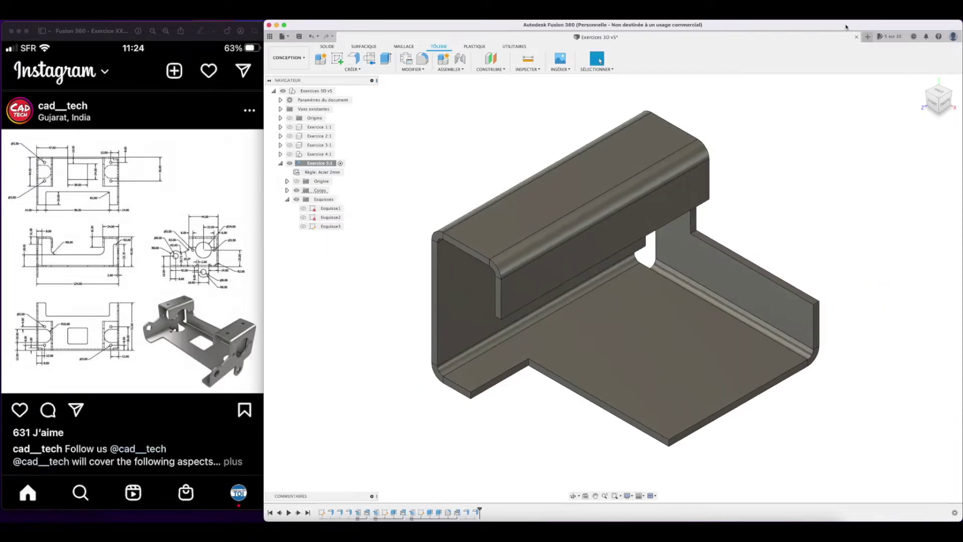
Reopen the rear flange's cutout sketch and increase its 20 mm horizontal dimension to widen the upright arm, checking the result from behind.
left_click(942, 101)
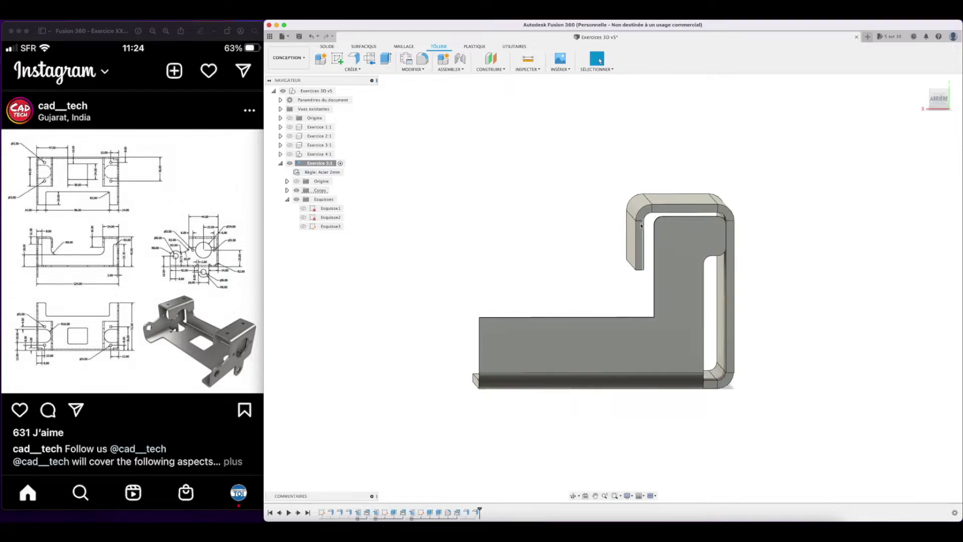
double_click(316, 227)
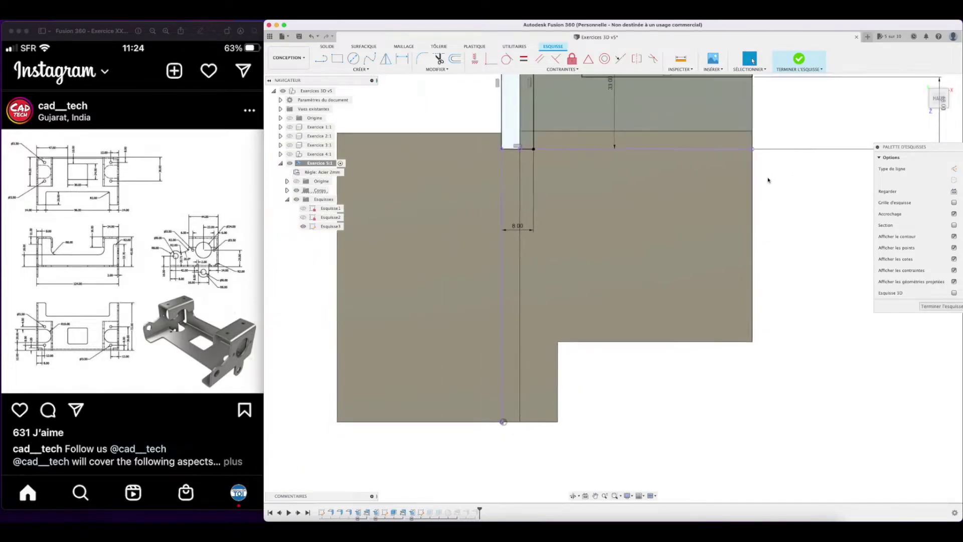
scroll(768, 179, "down", 2)
scroll(768, 180, "down", 1)
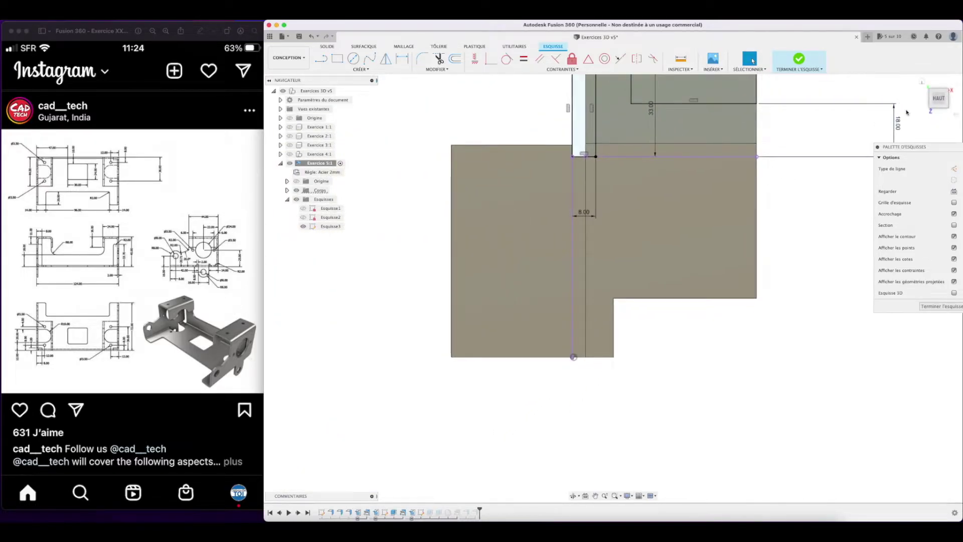
left_click(595, 495)
left_click_drag(572, 340, 565, 464)
left_click_drag(529, 137, 530, 262)
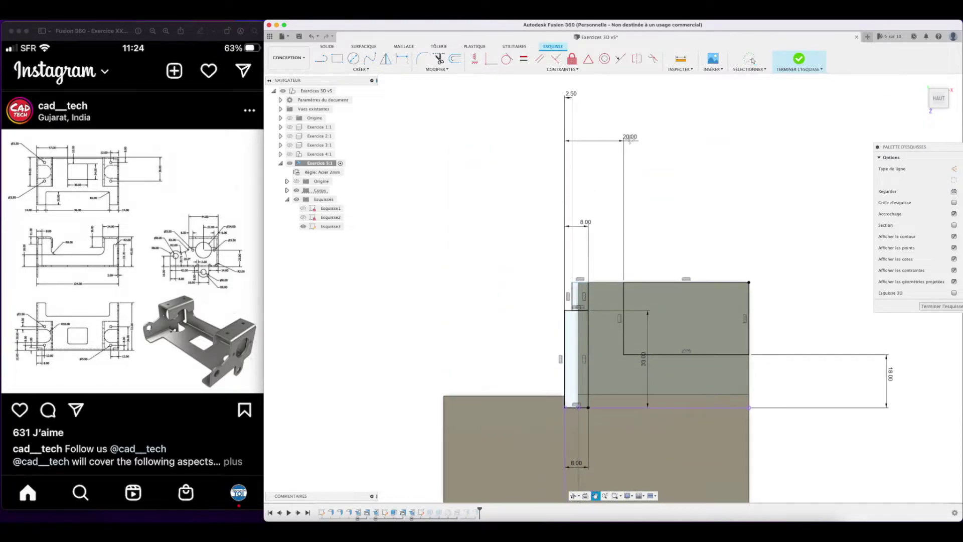
key("Escape")
double_click(628, 138)
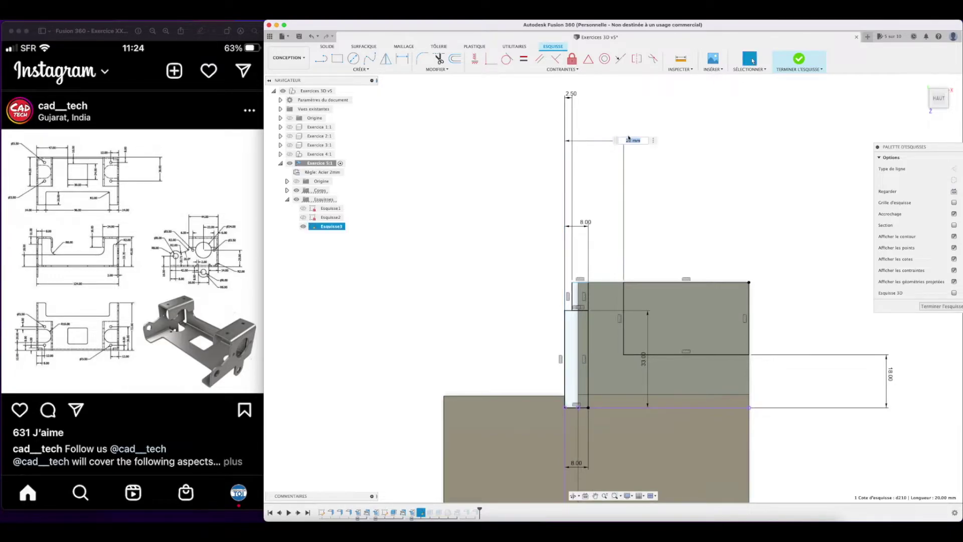
key("Return")
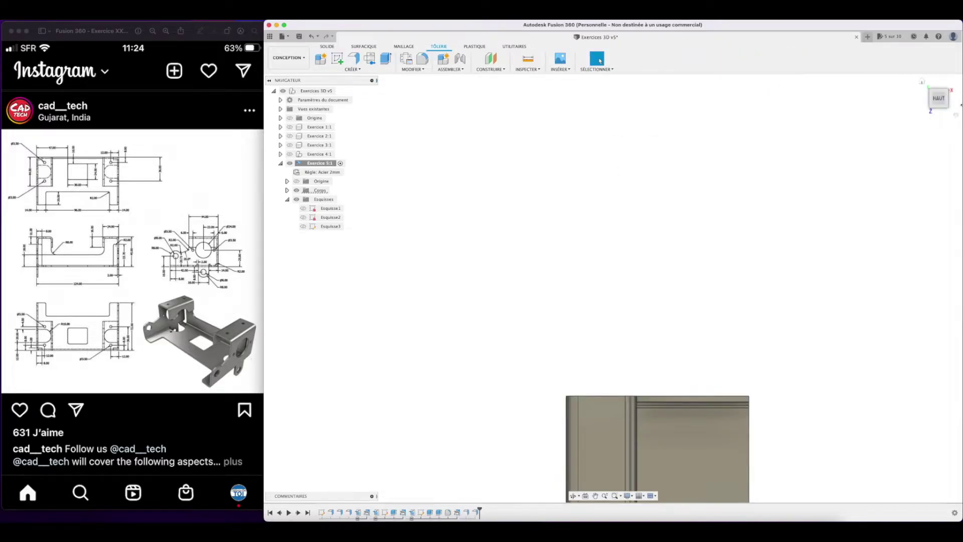
left_click_drag(933, 98, 726, 33)
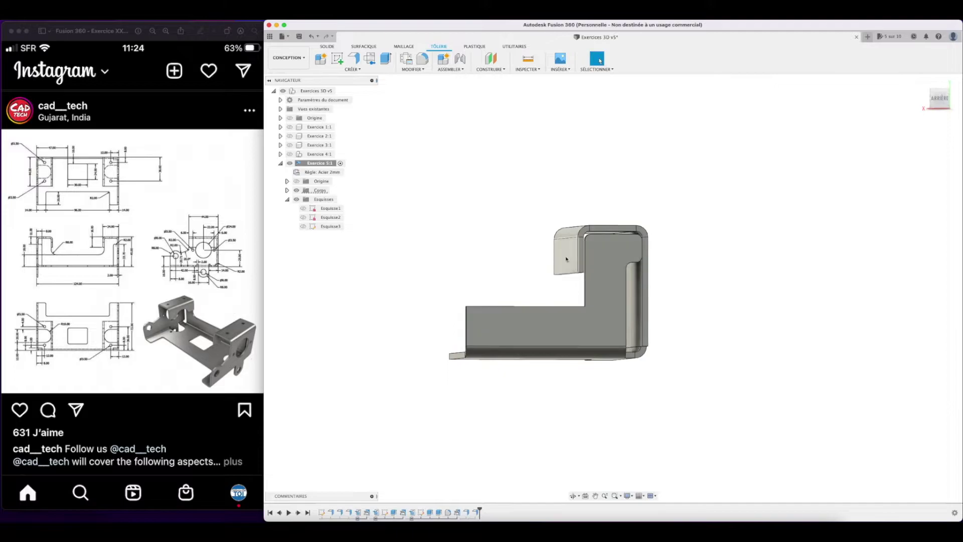
Unfold all the bends of the bracket, keeping the base's upper face fixed.
left_click_drag(941, 100, 686, 117)
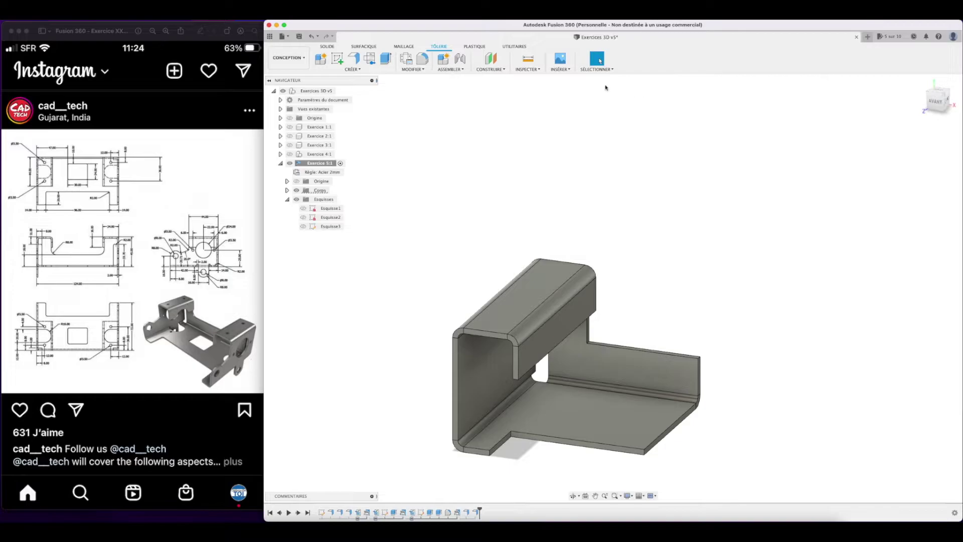
left_click(407, 68)
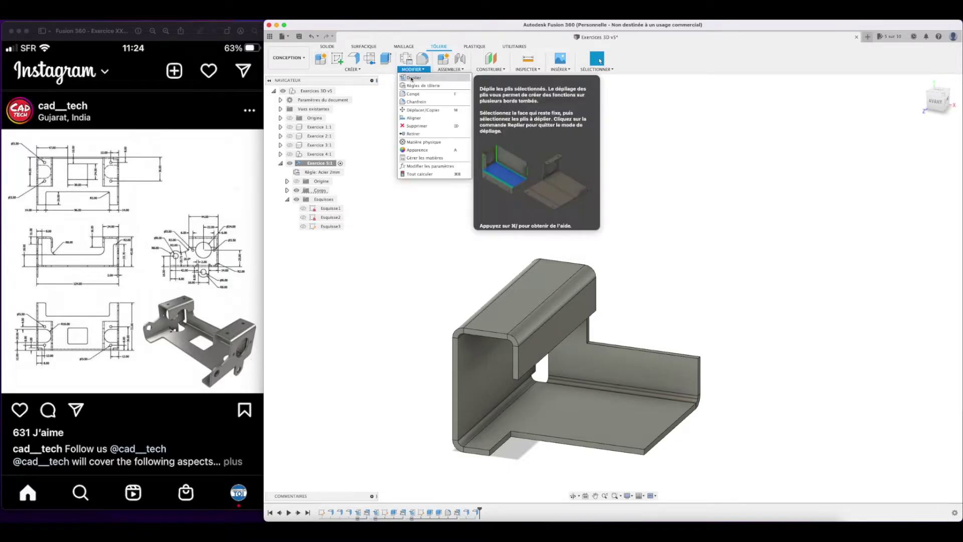
left_click(421, 90)
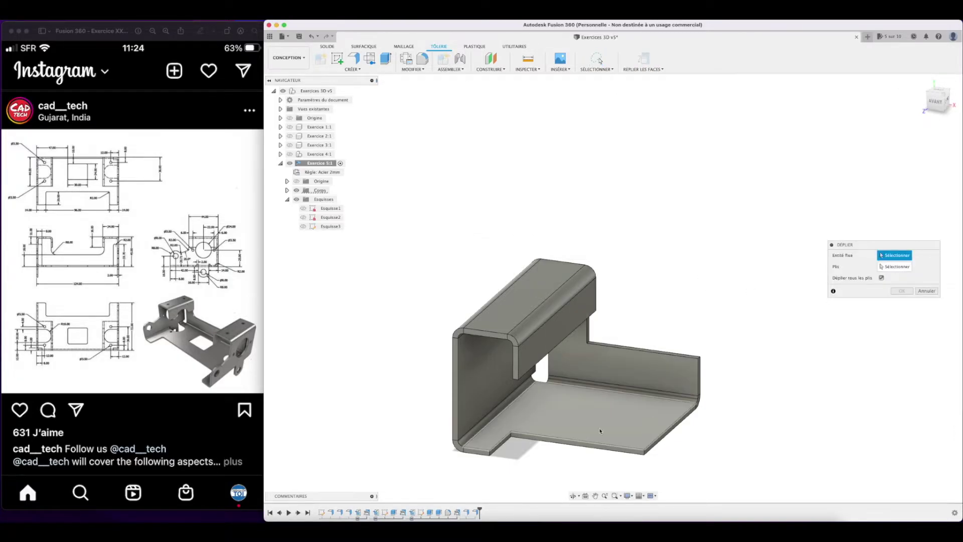
left_click(600, 431)
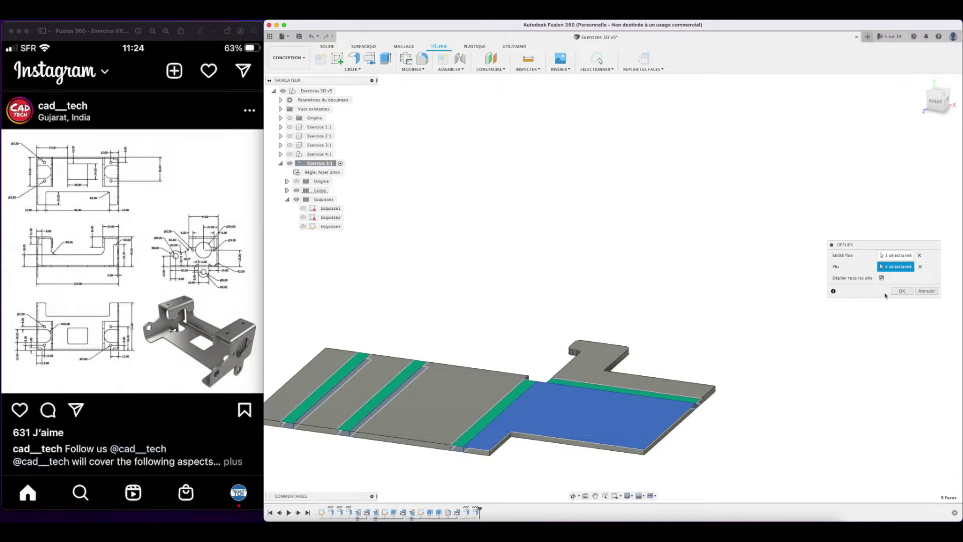
left_click(902, 291)
Start a sketch on the flattened tall wall's face and project the outer free edge, three flange bend lines and the base's bend line.
left_click(596, 496)
left_click_drag(504, 373, 645, 292)
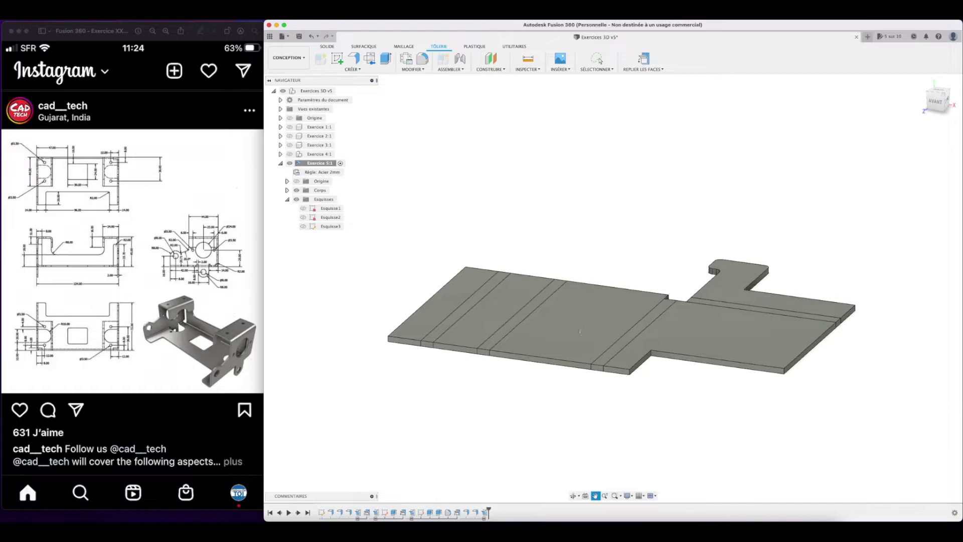
left_click(337, 58)
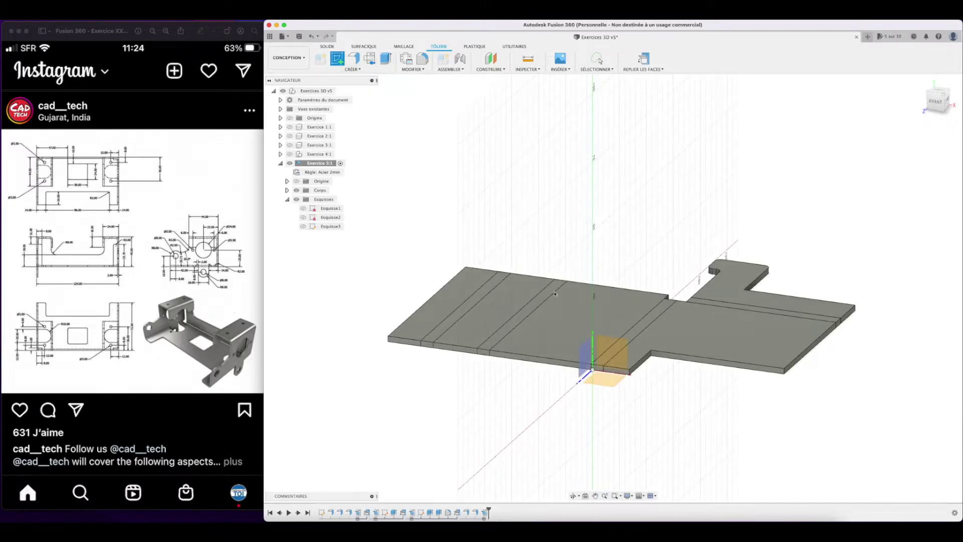
left_click(582, 330)
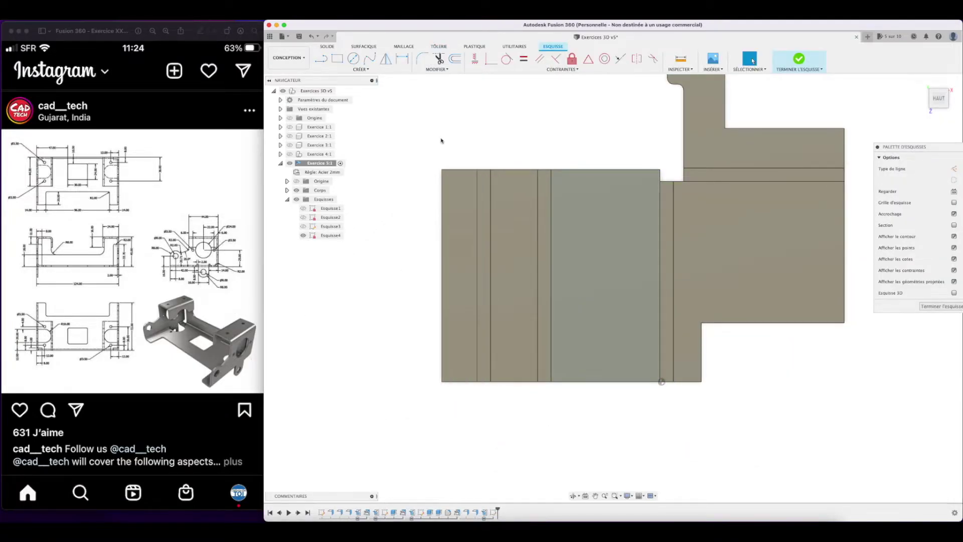
key("p")
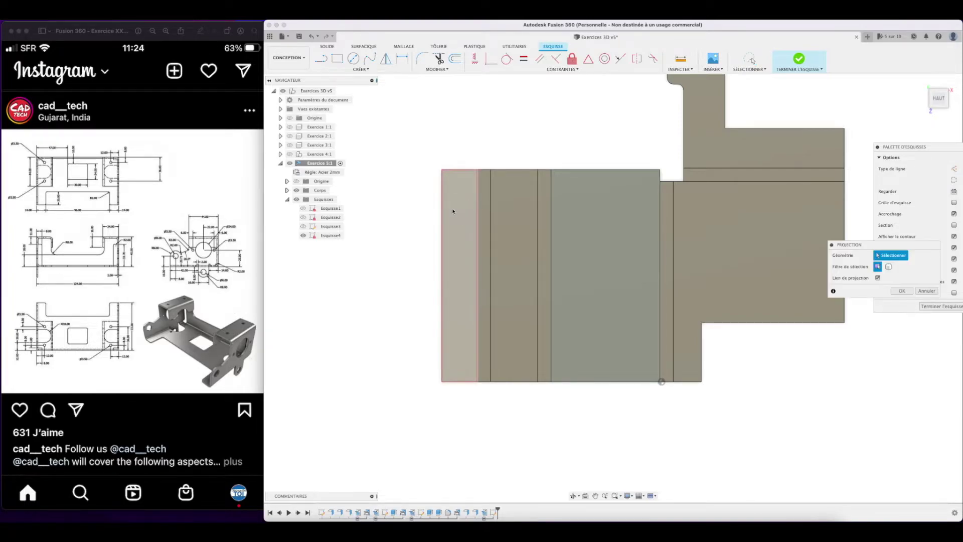
left_click(443, 210)
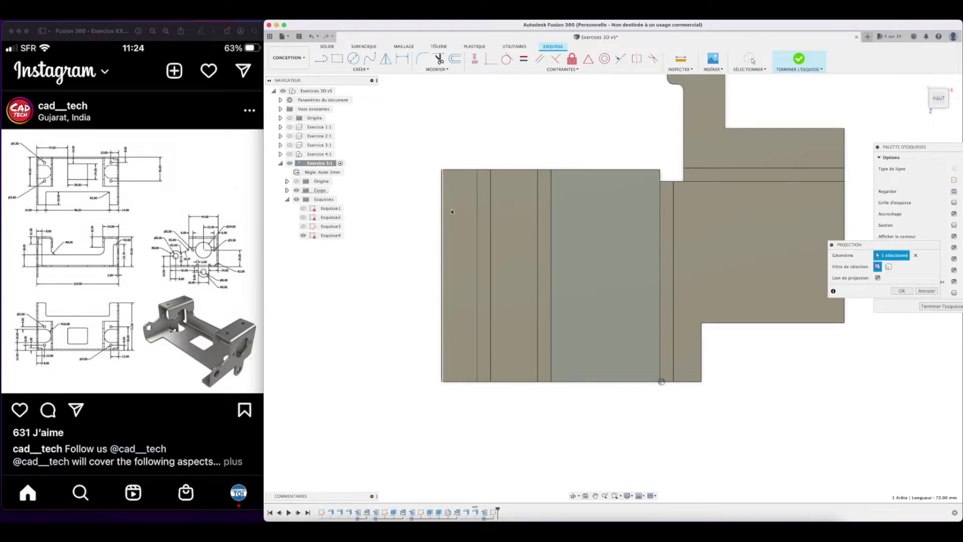
left_click(477, 213)
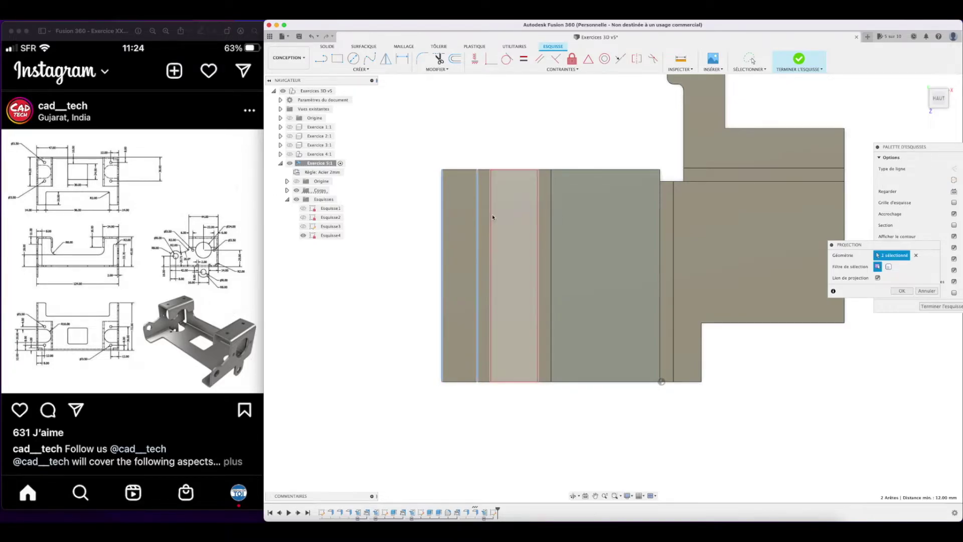
left_click(491, 216)
left_click(537, 220)
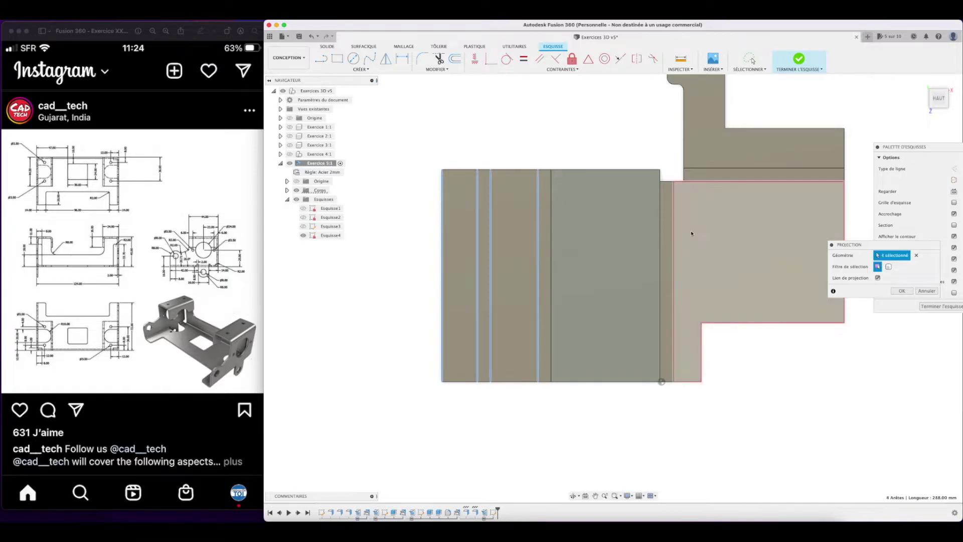
left_click(673, 232)
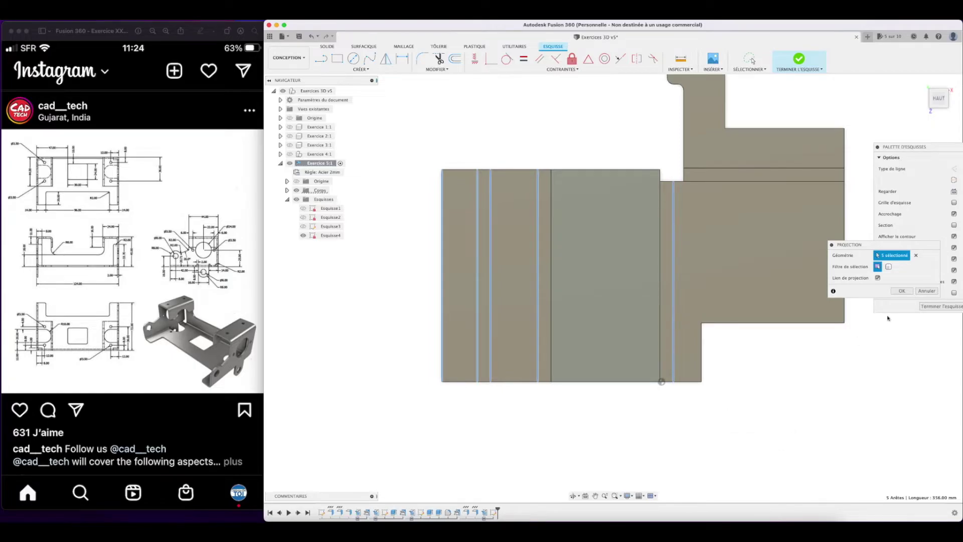
left_click(902, 291)
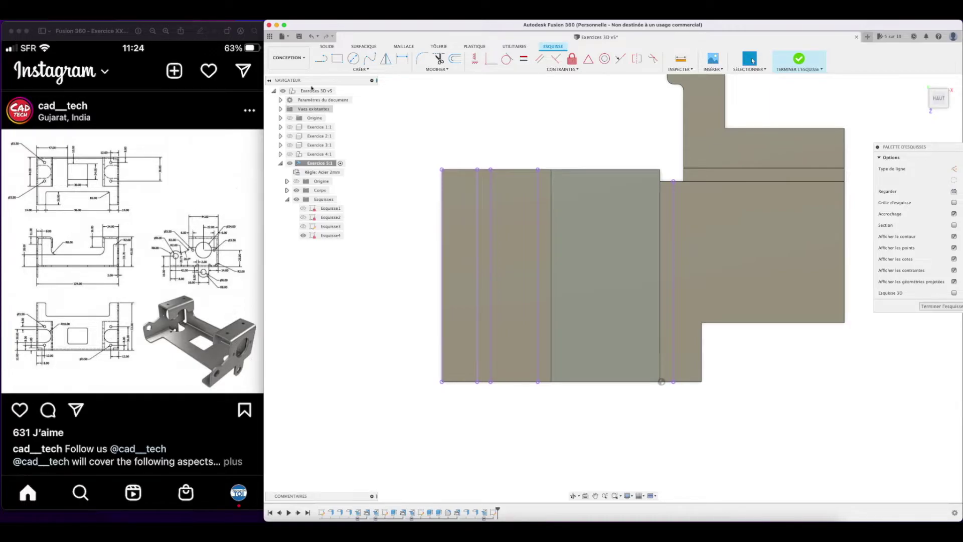
Draw a lengthwise line about 79 mm long across the unfolded flanges, from the outer free edge to the base's bend line.
left_click(321, 58)
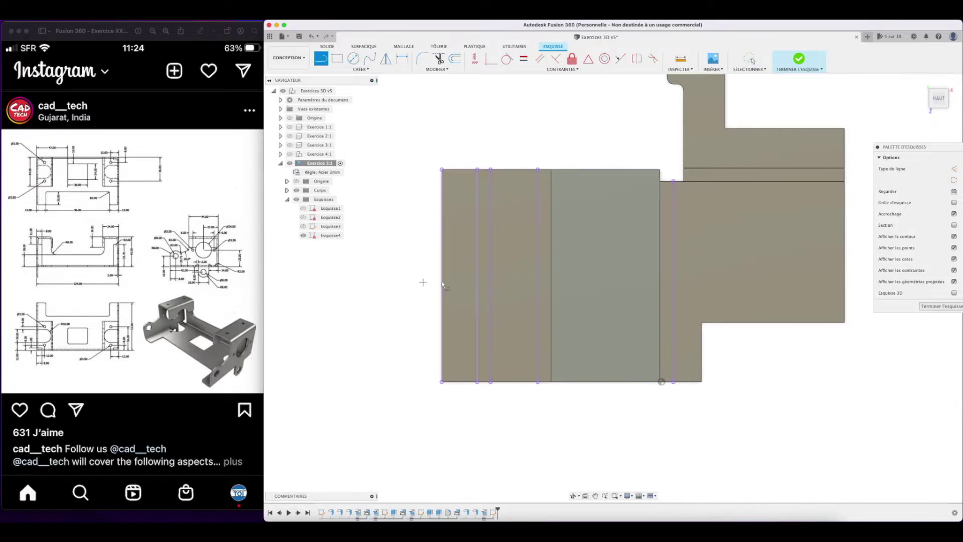
left_click(442, 277)
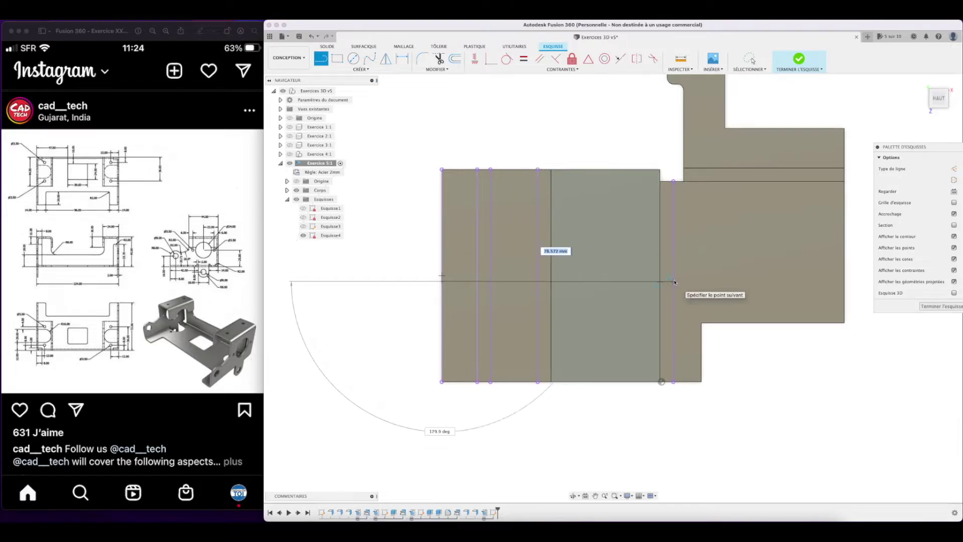
left_click(675, 281)
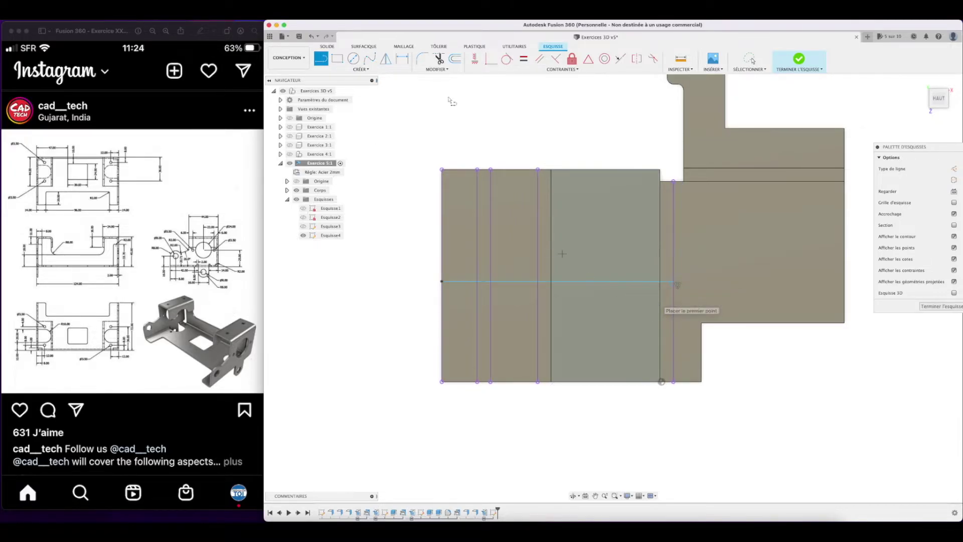
Add a dimension between the new lengthwise line and the unfolded sheet's upper edge.
left_click(402, 57)
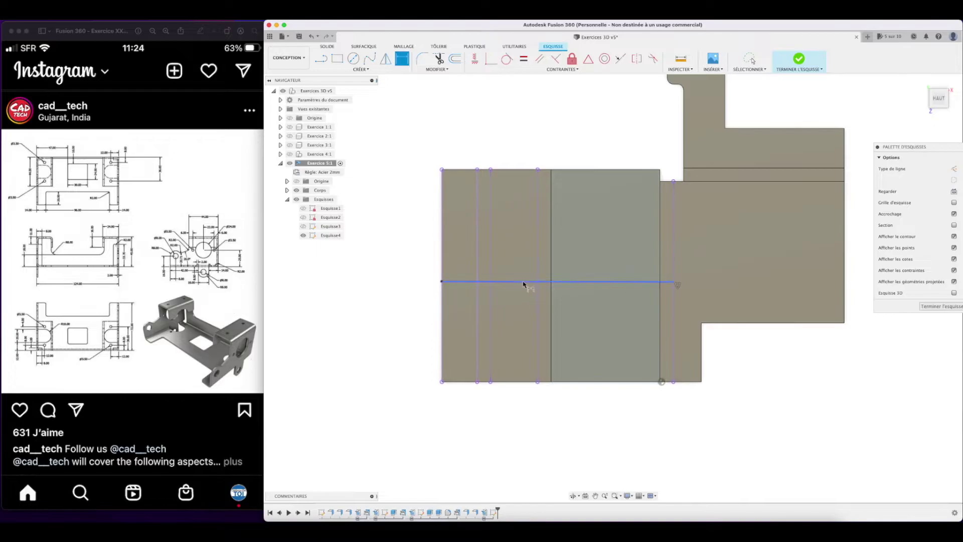
left_click(524, 282)
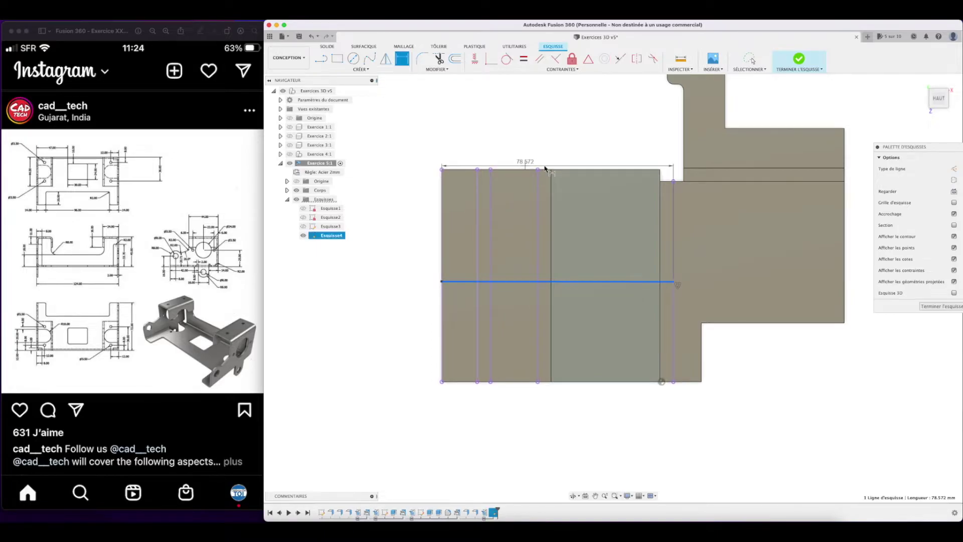
left_click(442, 188)
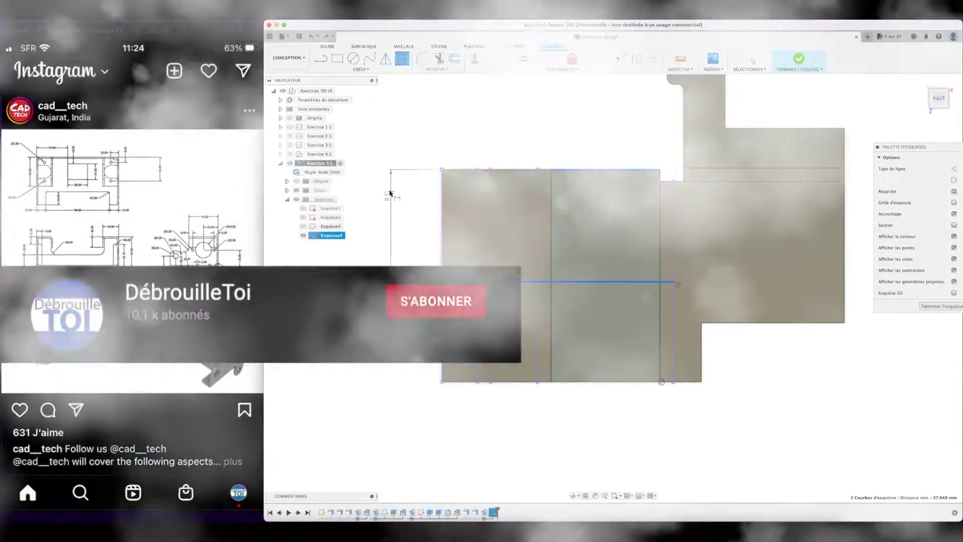
left_click(390, 193)
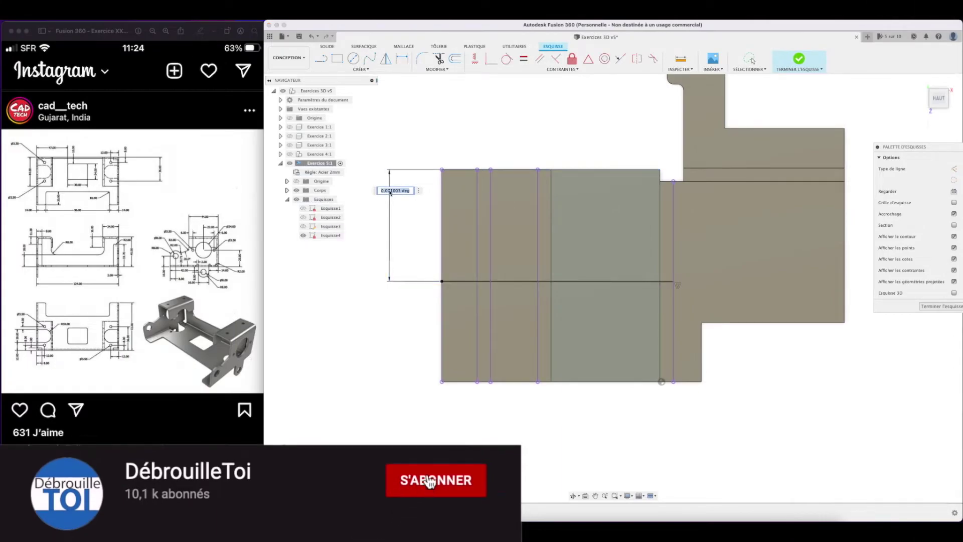
key("Escape")
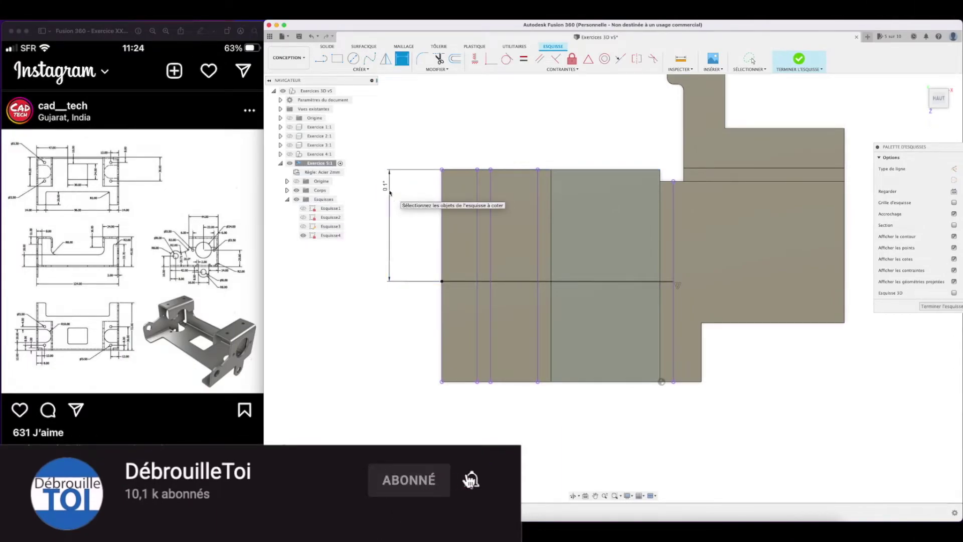
Replace the lengthwise line with a new one from the outer free edge to the base's bend line.
key("Escape")
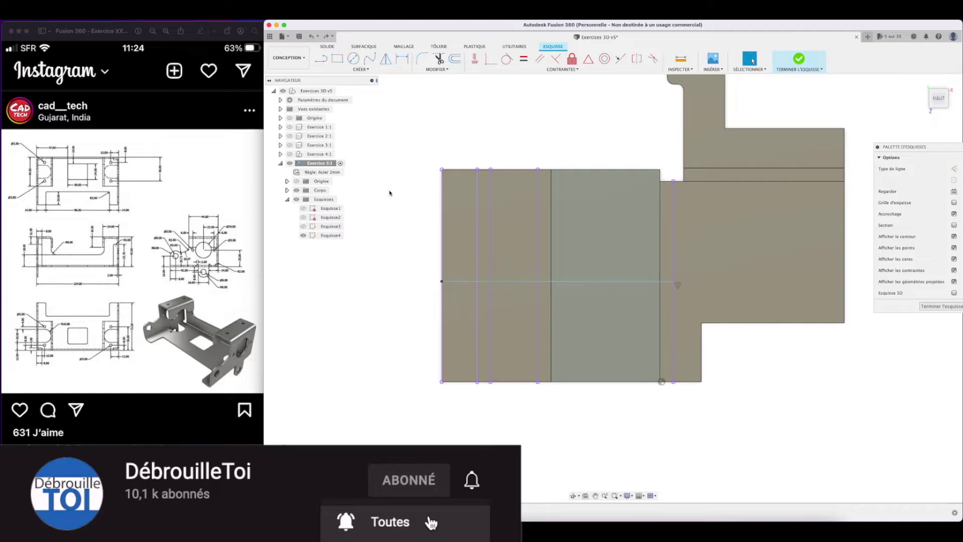
key("l")
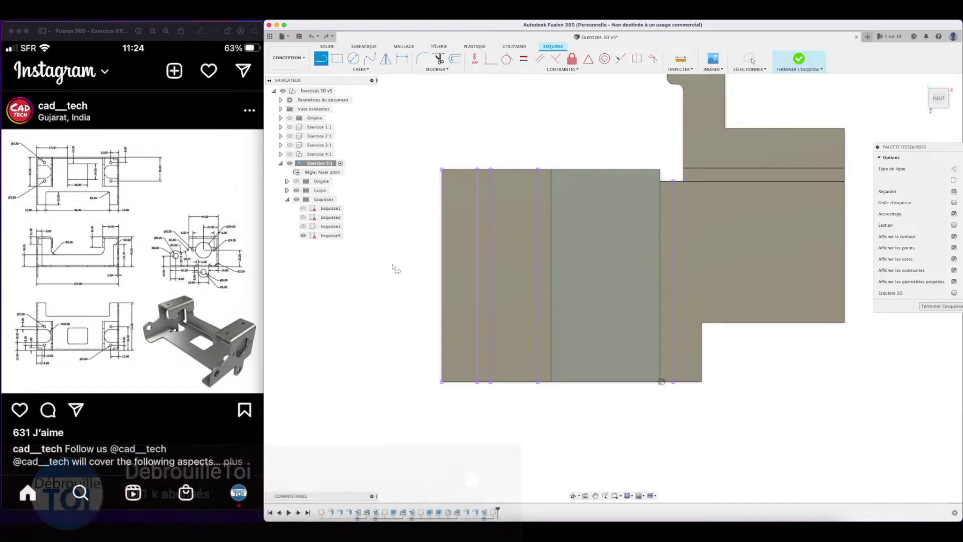
left_click(441, 261)
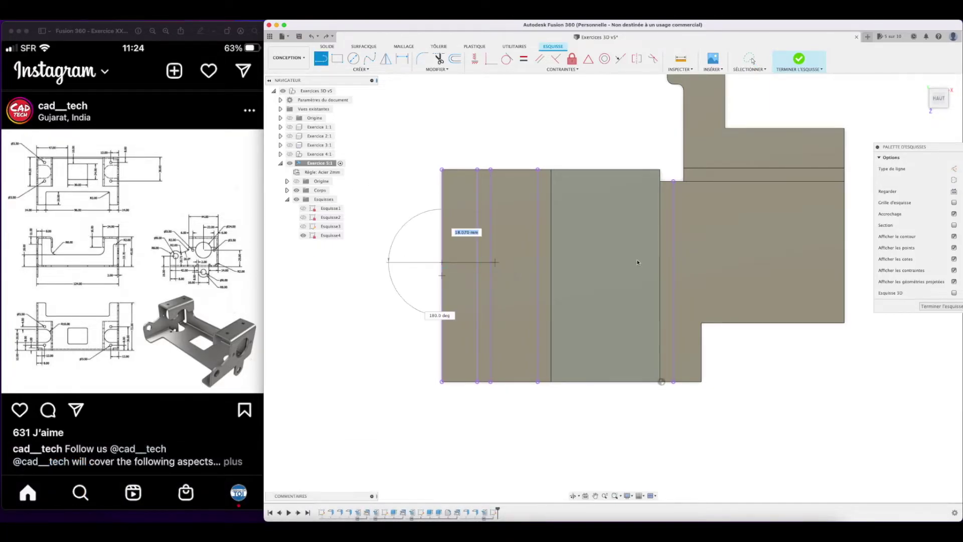
left_click(673, 263)
Dimension the lengthwise line 44 mm from the unfolded sheet's upper edge.
left_click(405, 57)
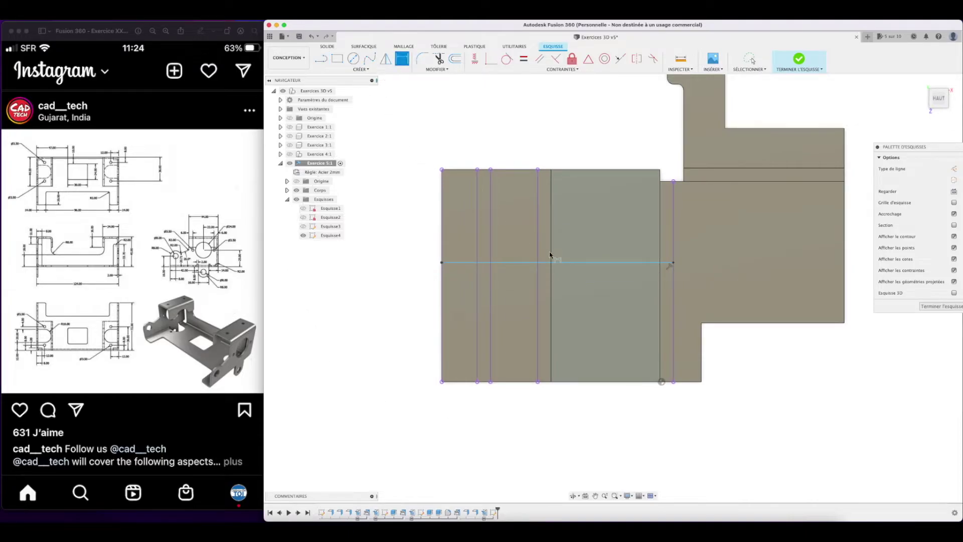
left_click(522, 263)
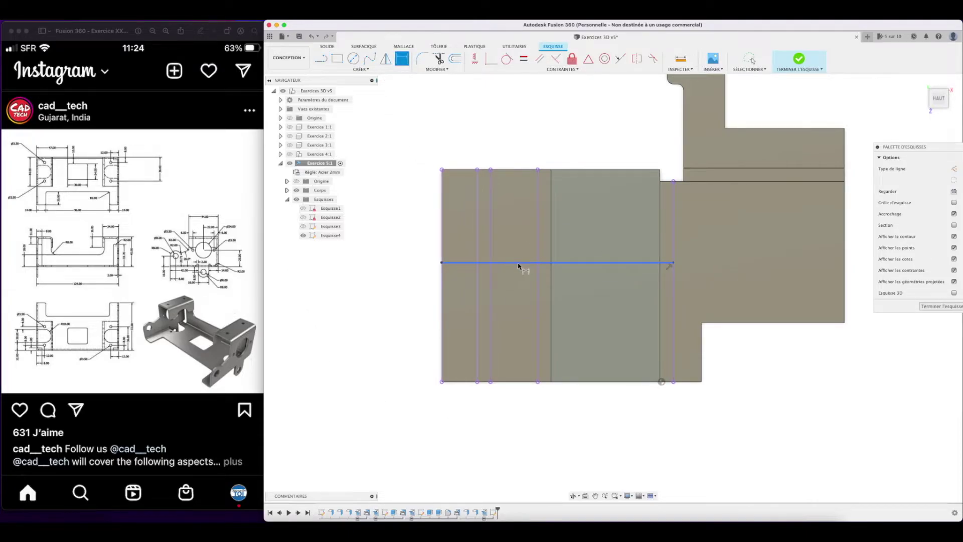
left_click(567, 169)
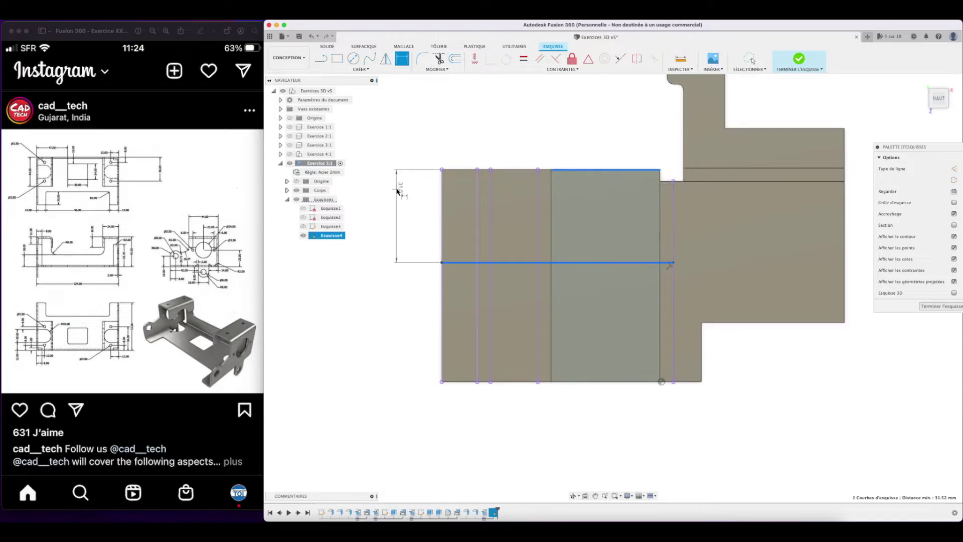
left_click(397, 191)
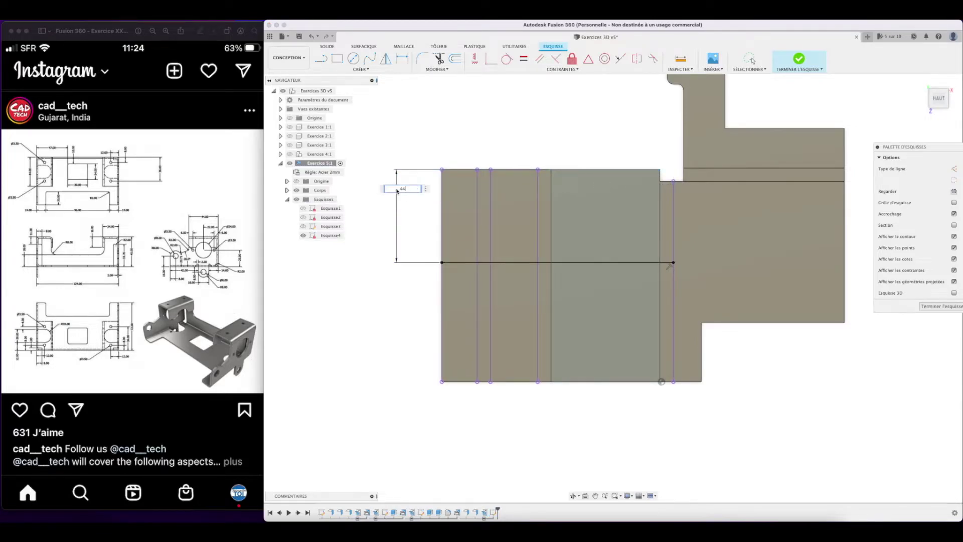
type("44")
key("Return")
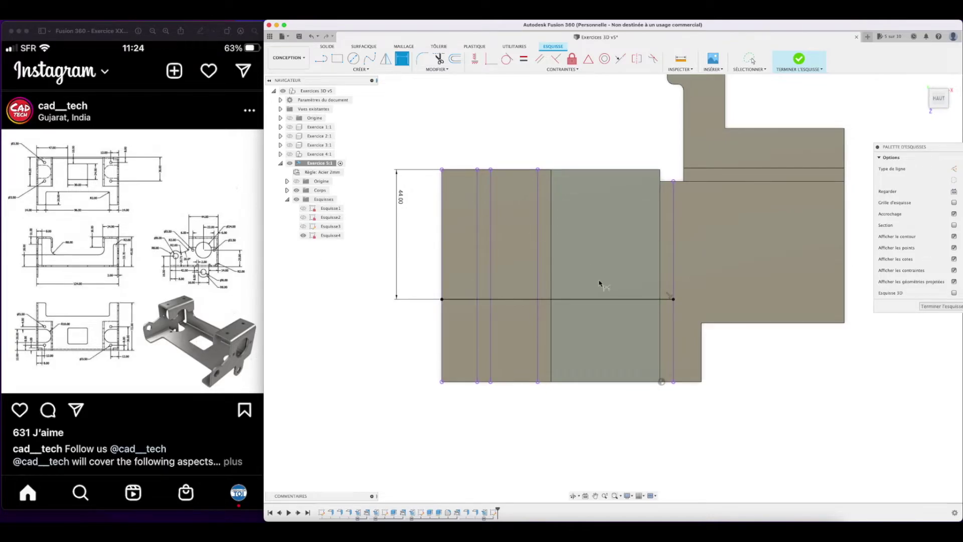
Draw a 24 mm diameter circle on the tall wall, between the upper edge and the lengthwise line.
left_click(353, 58)
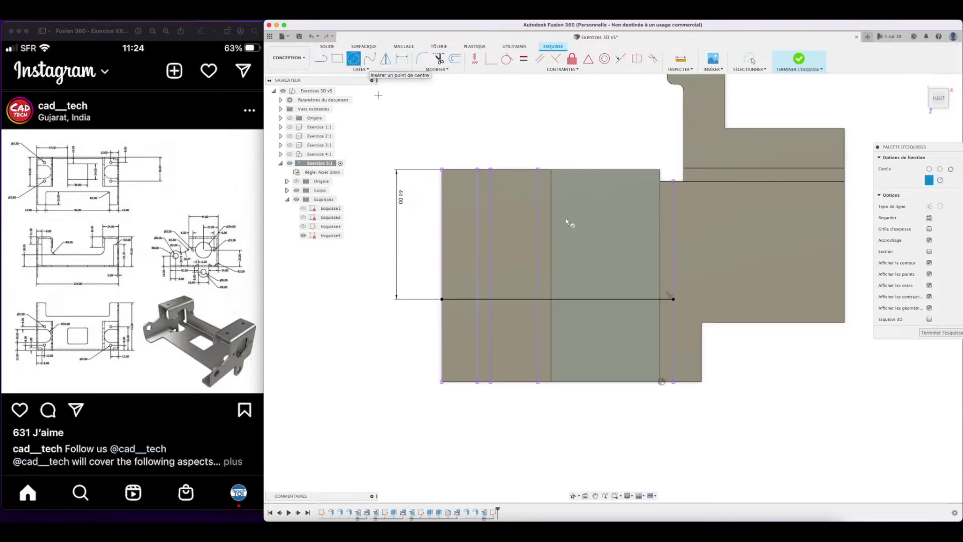
left_click(608, 228)
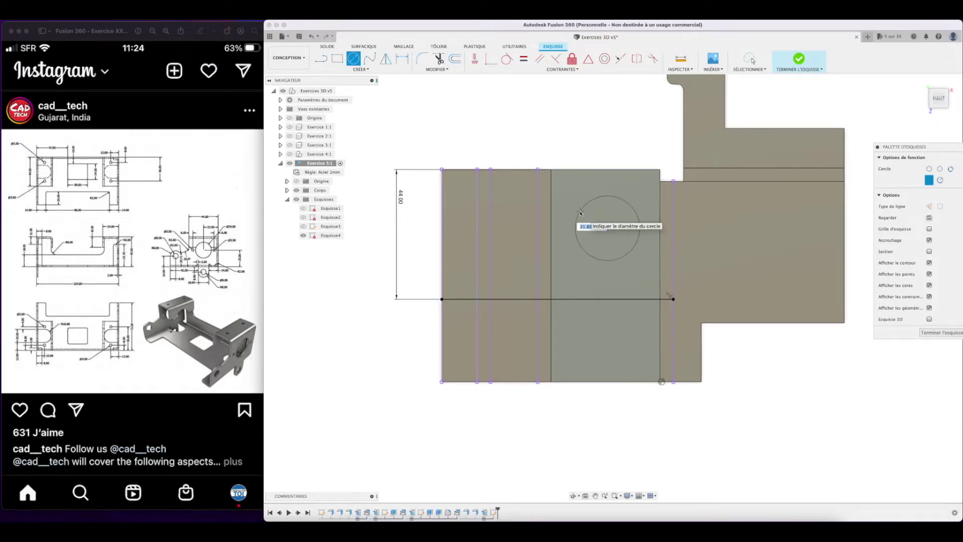
type("4")
key("Return")
left_click(750, 59)
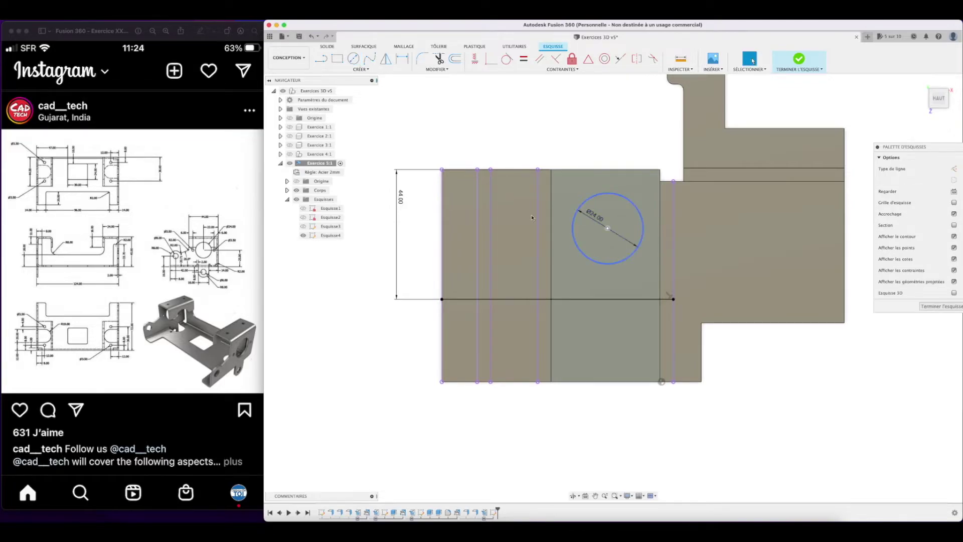
Dimension the 24 mm circle's centre 25 mm from the base's bend line.
left_click(402, 59)
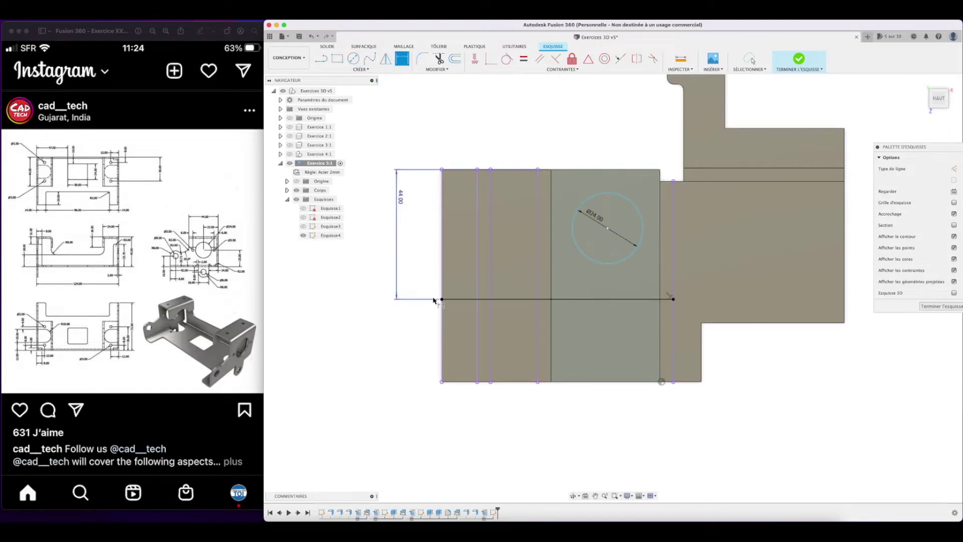
left_click(675, 231)
left_click(608, 228)
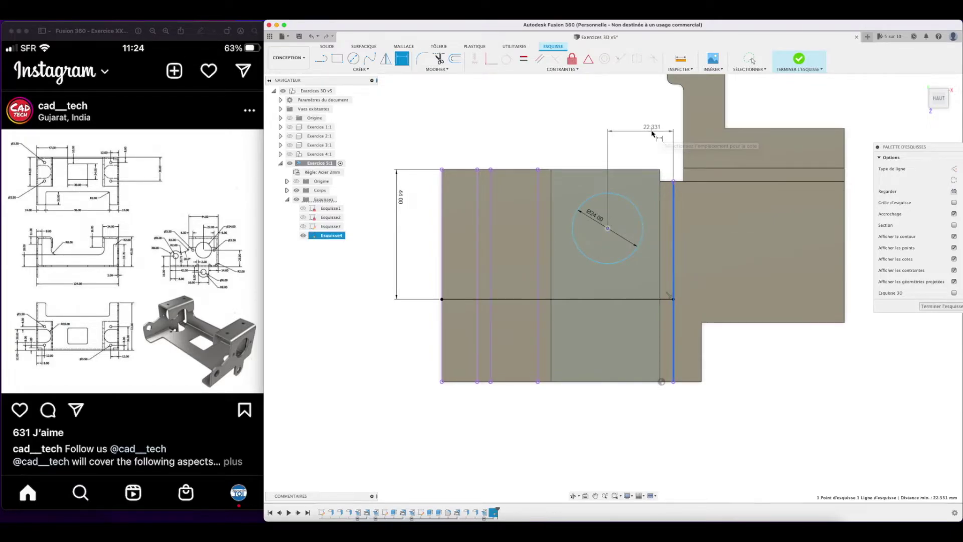
left_click(652, 132)
type("25")
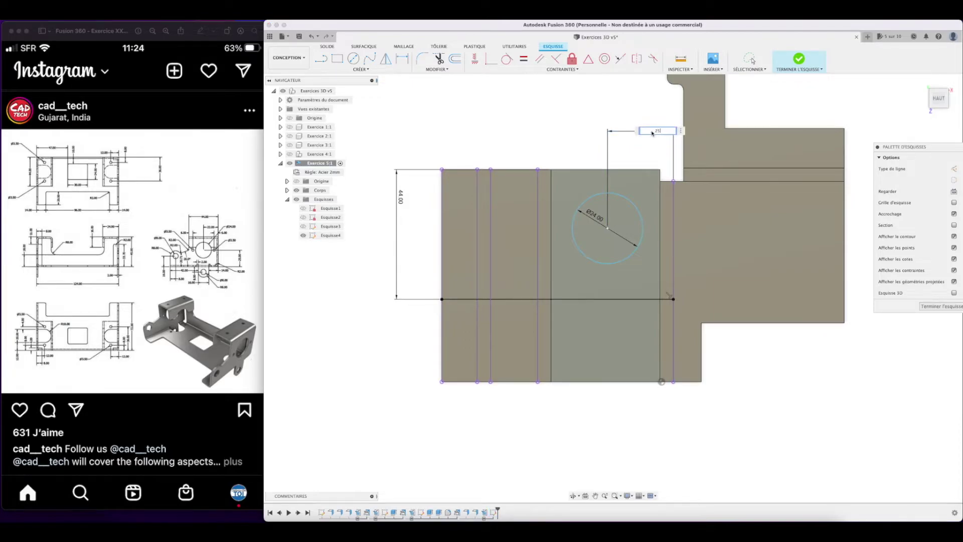
key("Return")
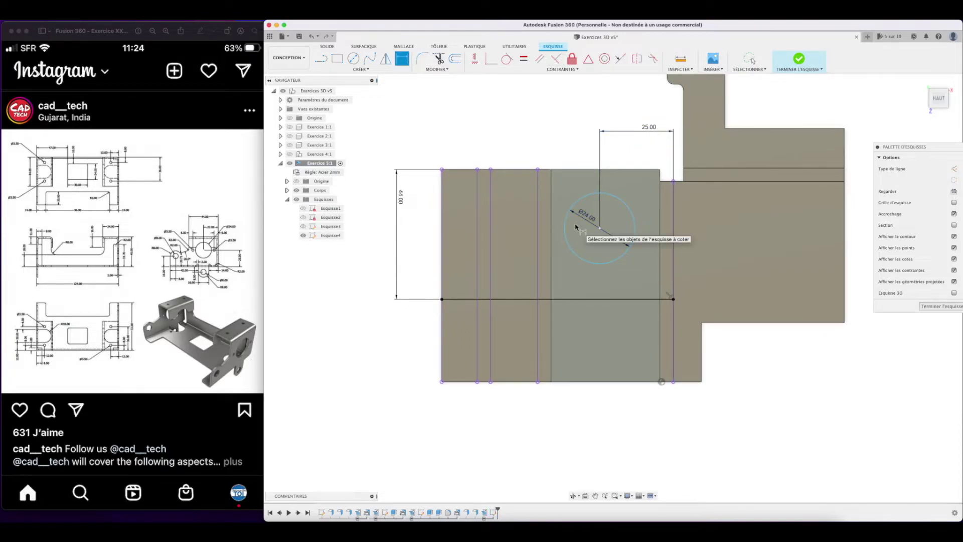
Dimension the 24 mm circle's centre 22 mm from the sheet's upper edge.
left_click(599, 228)
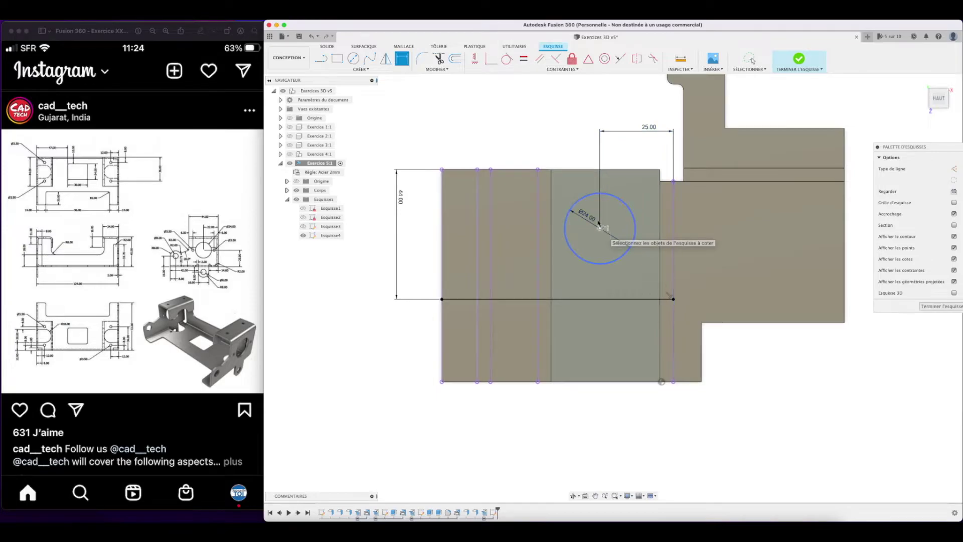
left_click(599, 171)
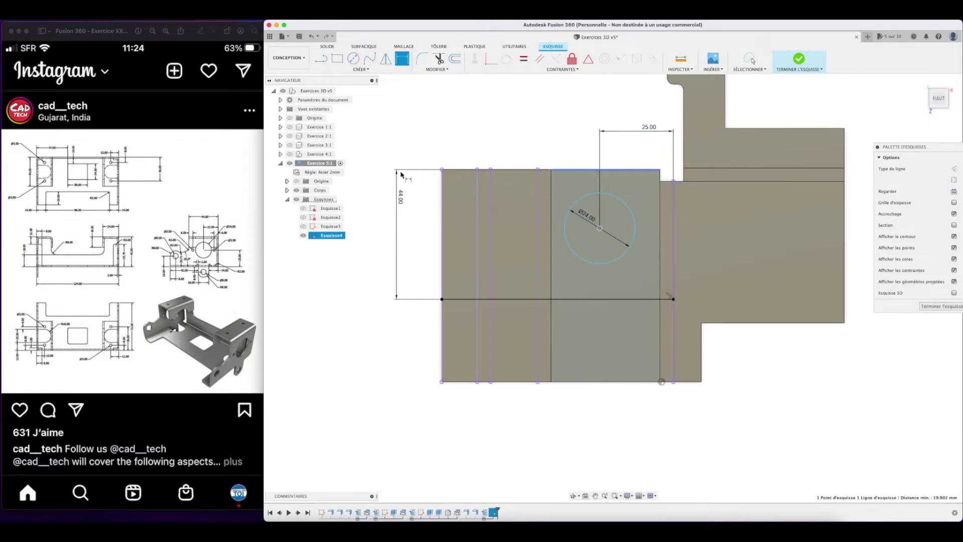
left_click(420, 178)
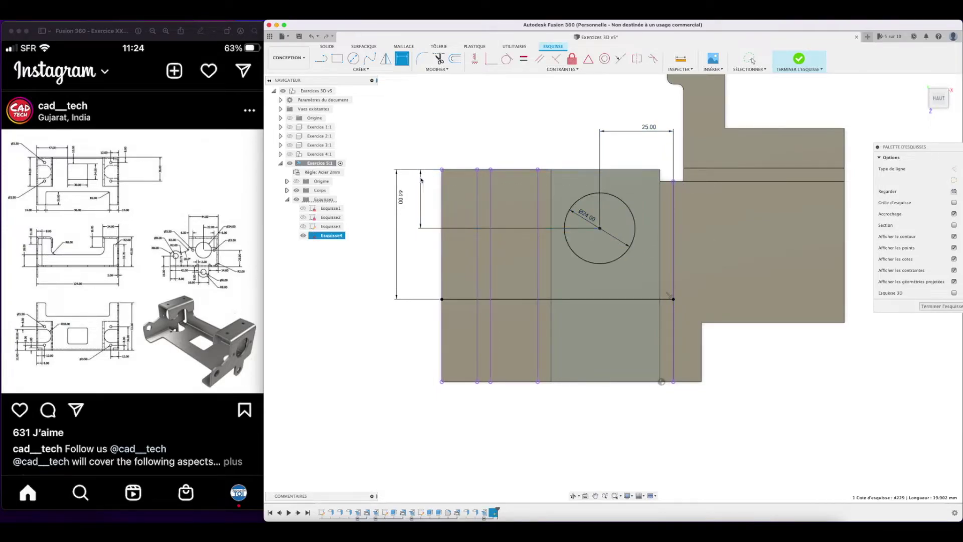
type("22")
key("Return")
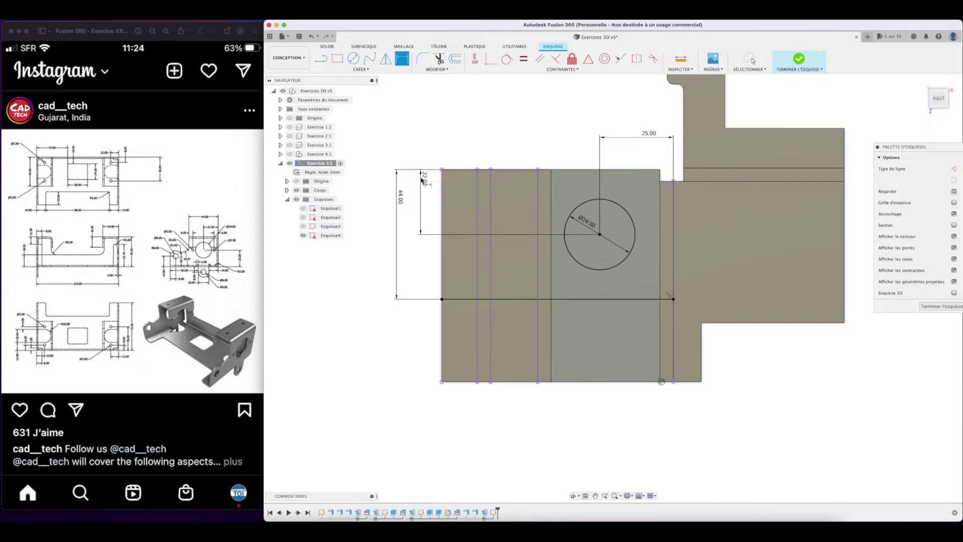
Draw a 3.5 mm diameter circle directly above the 24 mm circle, in line with its centre.
left_click(353, 59)
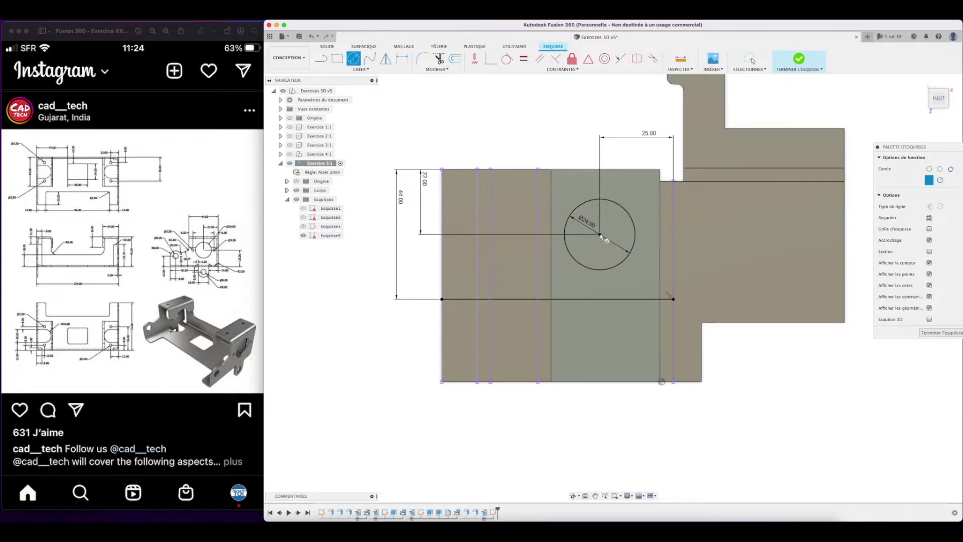
left_click(600, 185)
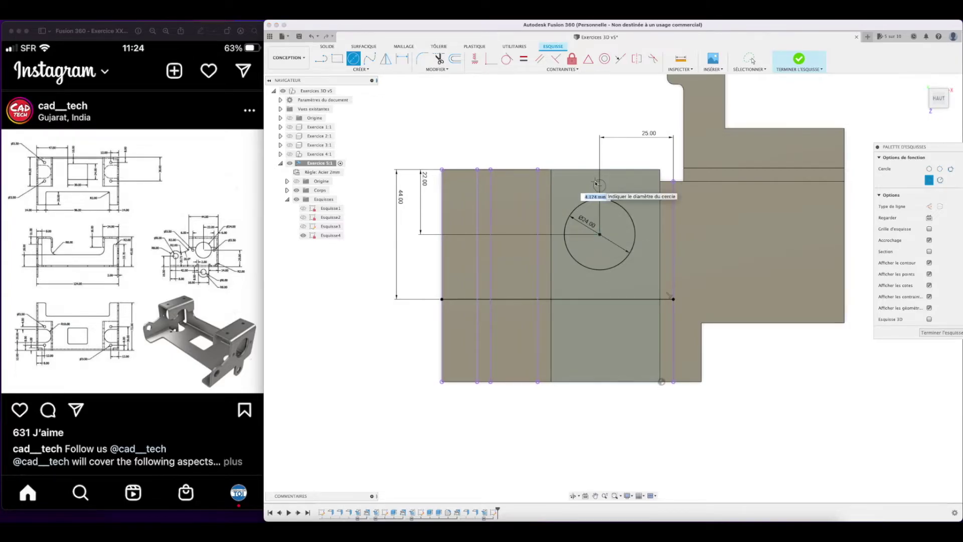
type("3.5")
key("Return")
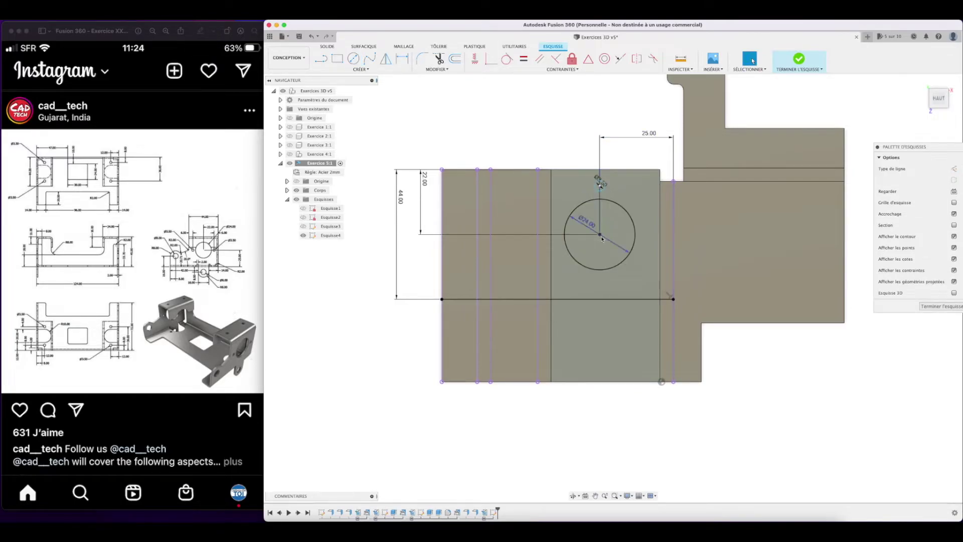
left_click(359, 58)
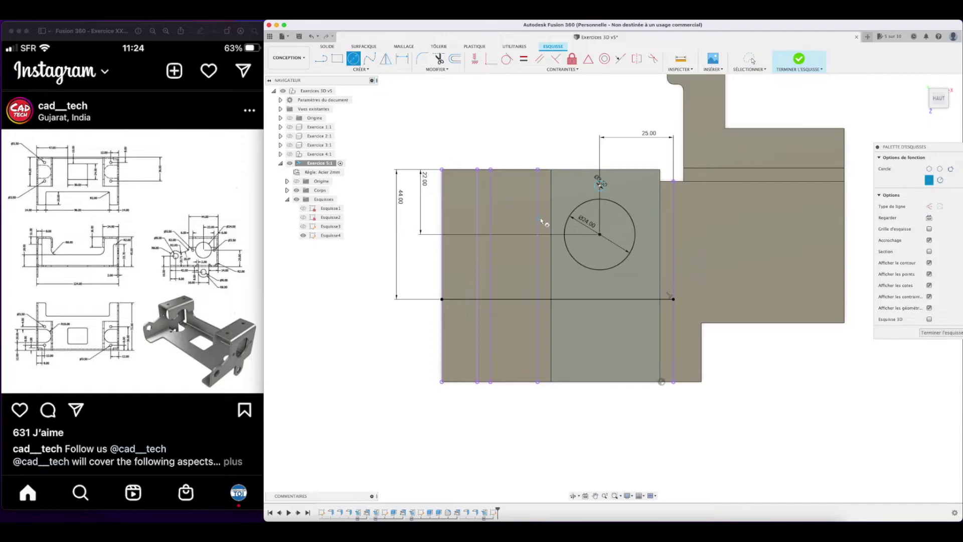
left_click(600, 234)
left_click(749, 59)
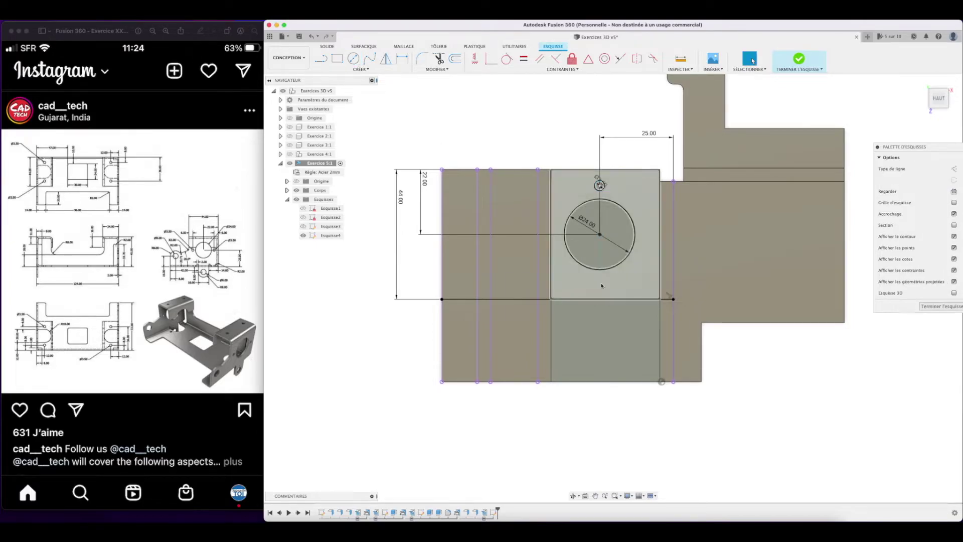
Draw a second 3.5 mm diameter circle directly below the 24 mm circle, in line with its centre.
key("c")
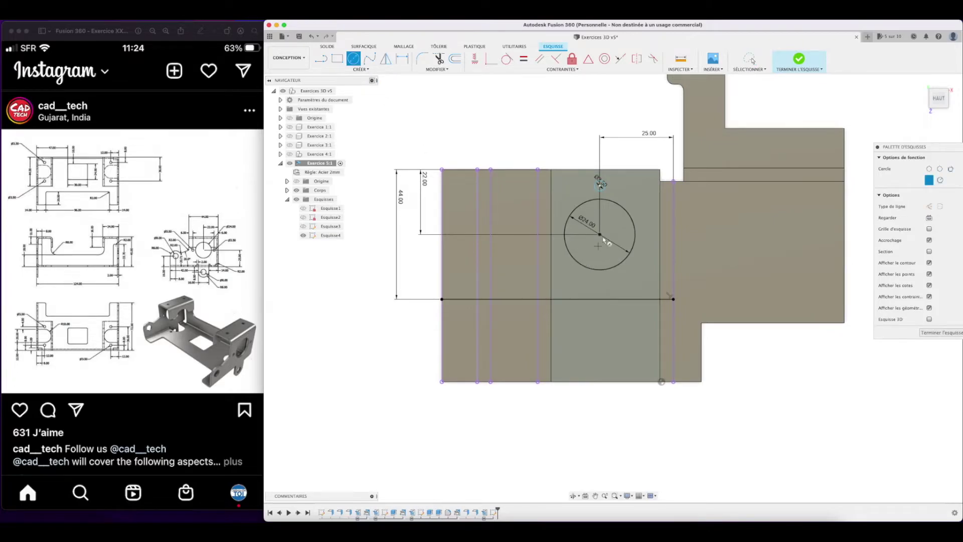
left_click(600, 280)
type("3.5")
key("Return")
key("Escape")
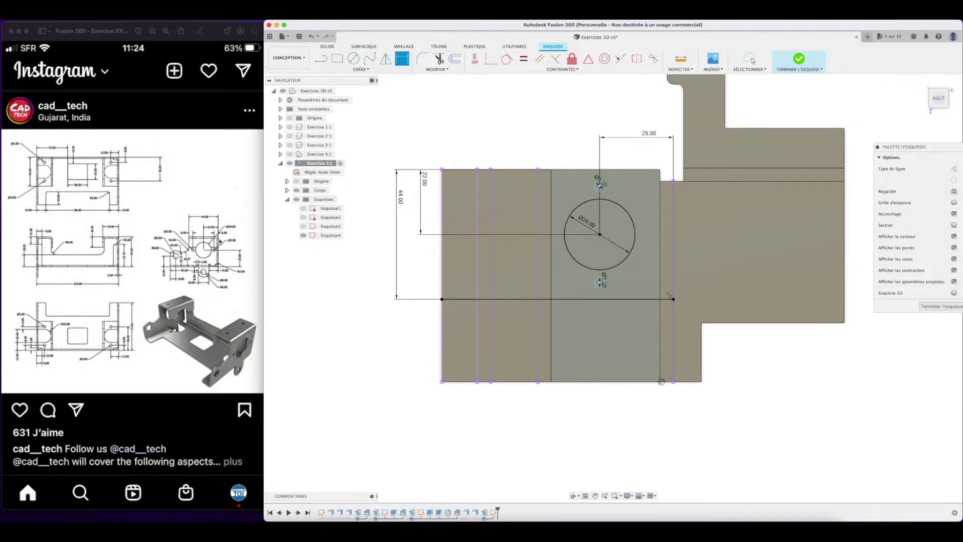
Dimension the upper 3.5 mm circle's centre 6 mm from the sheet's upper edge.
key("d")
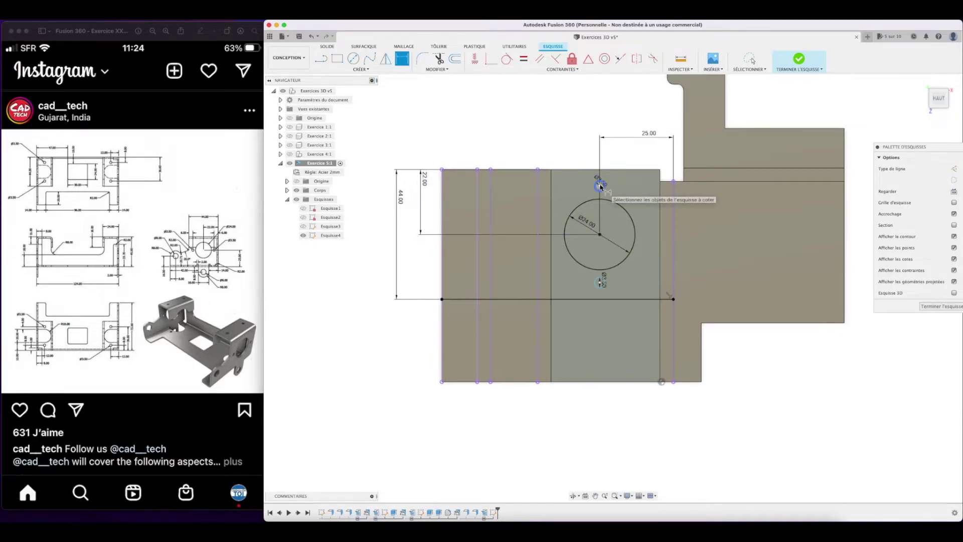
left_click(601, 185)
left_click(600, 170)
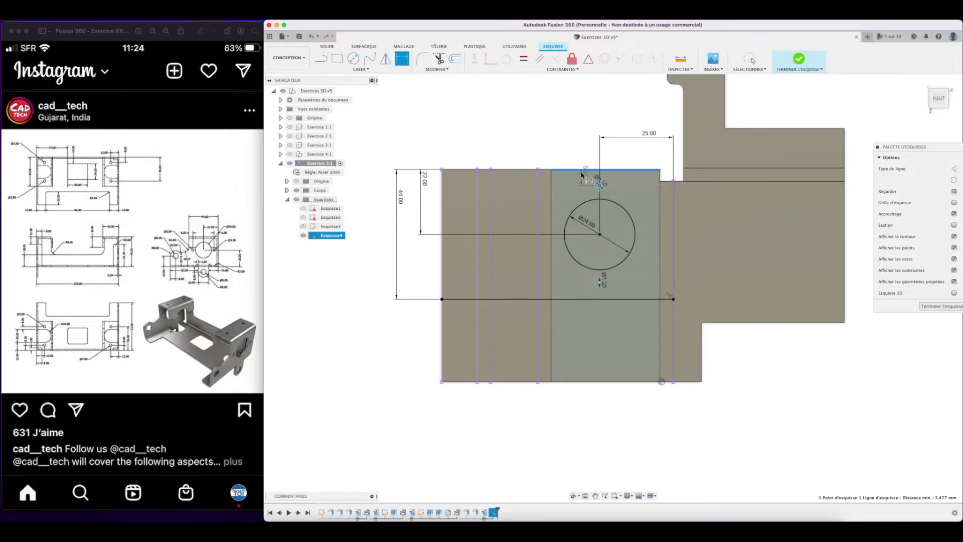
left_click(582, 174)
key("Return")
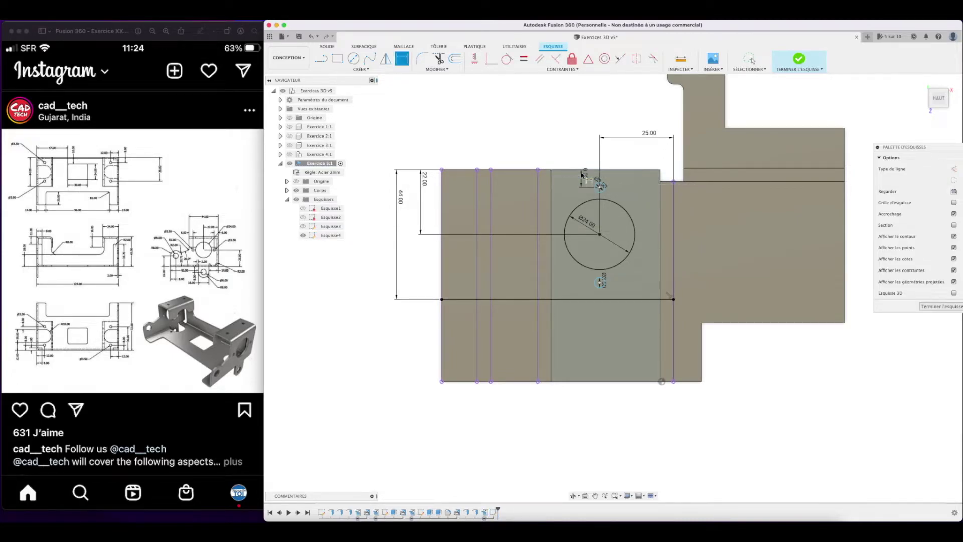
Dimension the lower 3.5 mm circle's centre 6 mm from the lengthwise line.
left_click(600, 284)
left_click(596, 299)
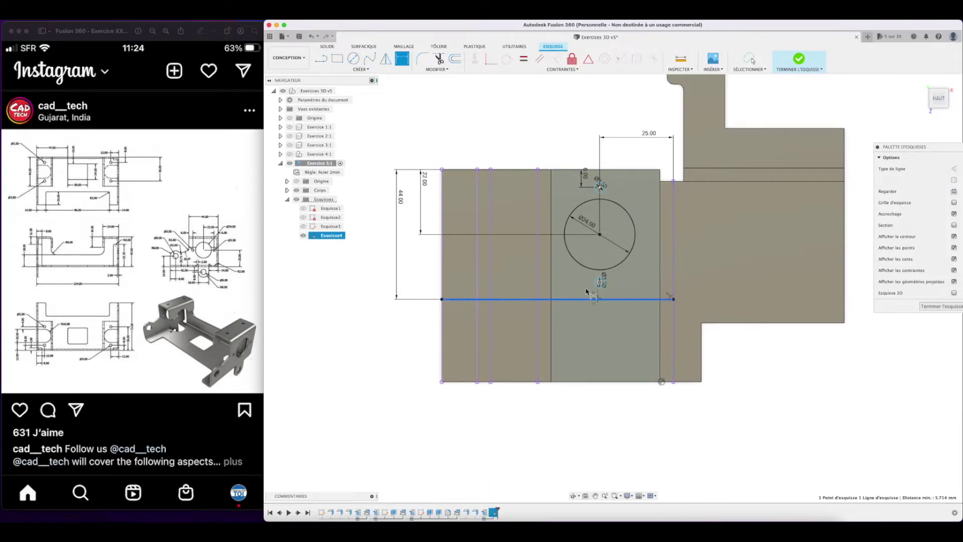
left_click(586, 291)
type("6")
key("Return")
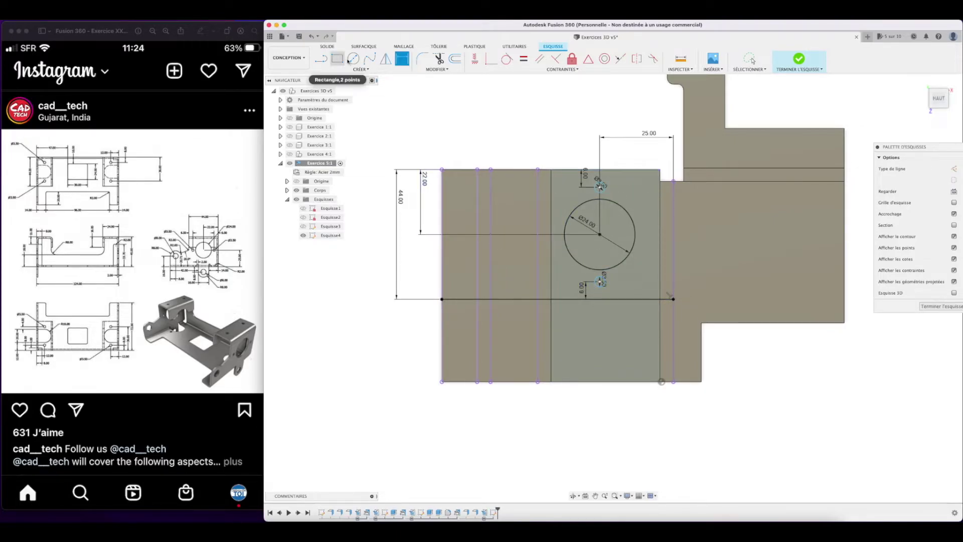
Draw an 8 mm diameter circle on the tall wall near its lower edge, towards the base's bend line.
left_click(353, 58)
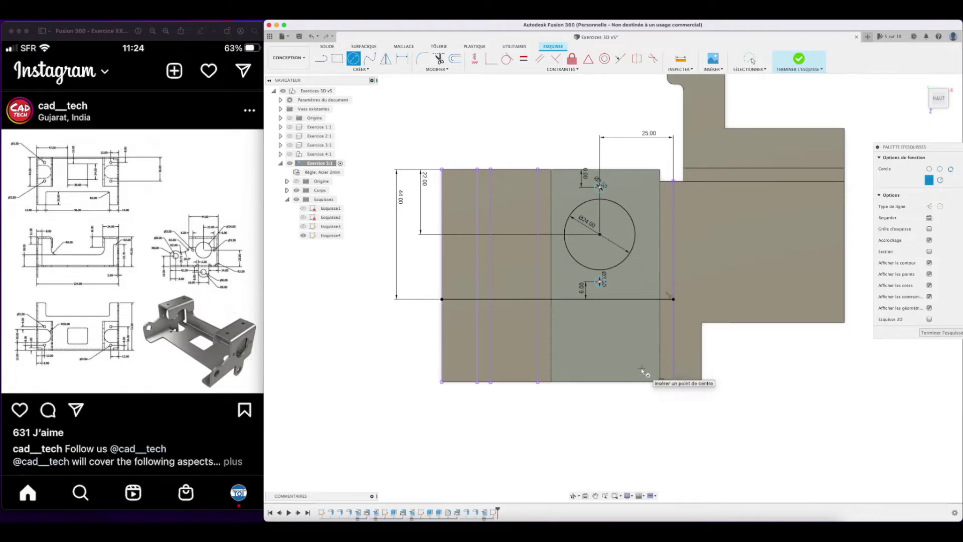
left_click(626, 365)
type("8")
key("Return")
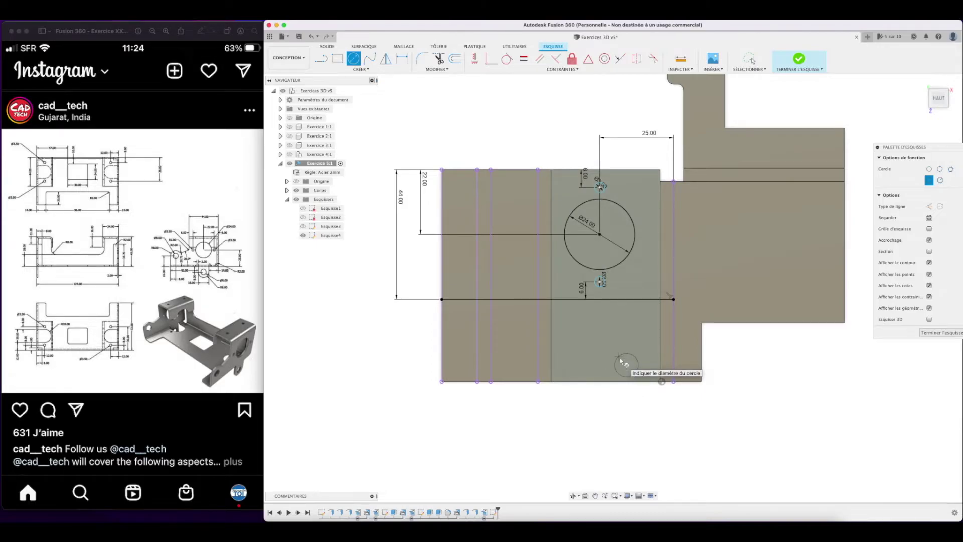
Dimension the 8 mm circle's centre 8 mm from the tall wall's lower edge.
left_click(403, 60)
left_click(630, 375)
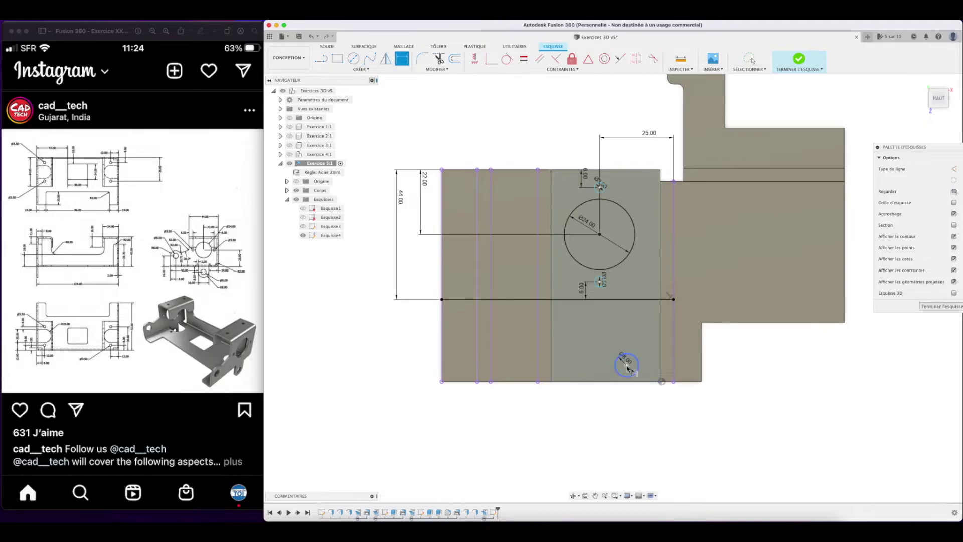
left_click(627, 382)
left_click(576, 369)
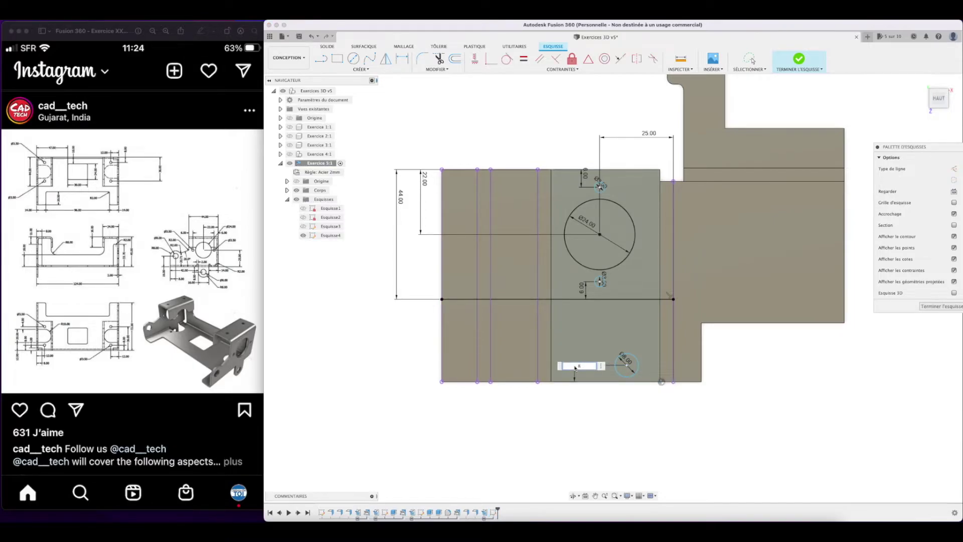
type("8")
key("Return")
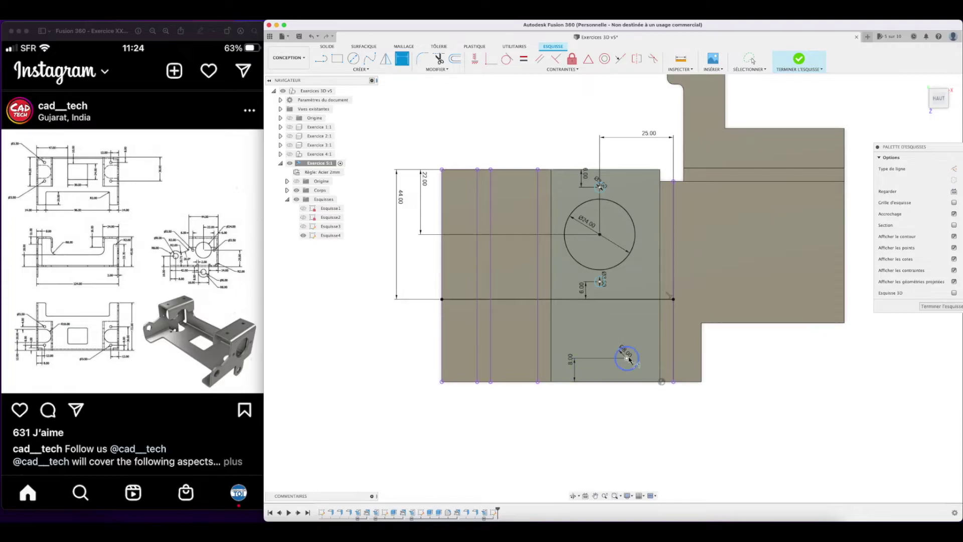
Dimension the 8 mm circle's centre 16 mm from the base's bend line.
left_click(627, 359)
left_click(674, 362)
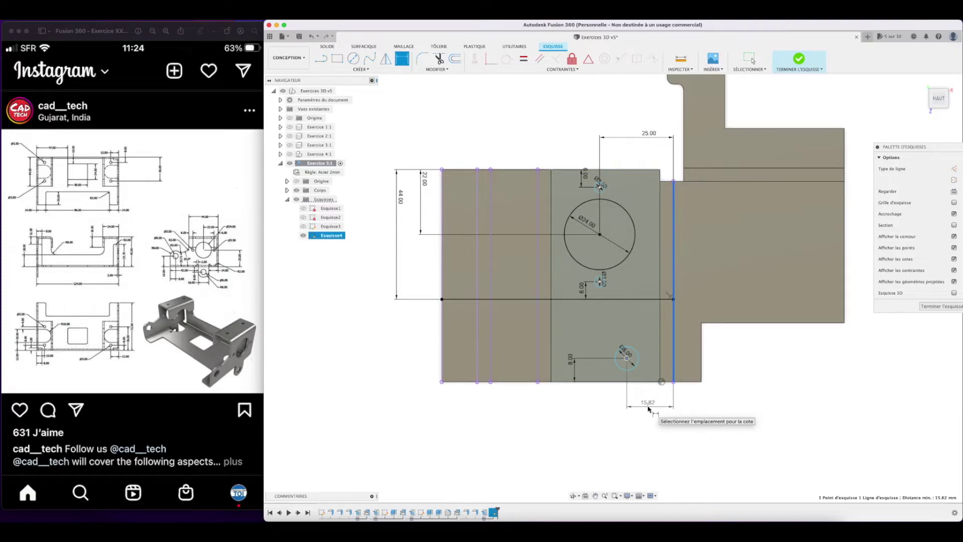
left_click(648, 409)
type("15")
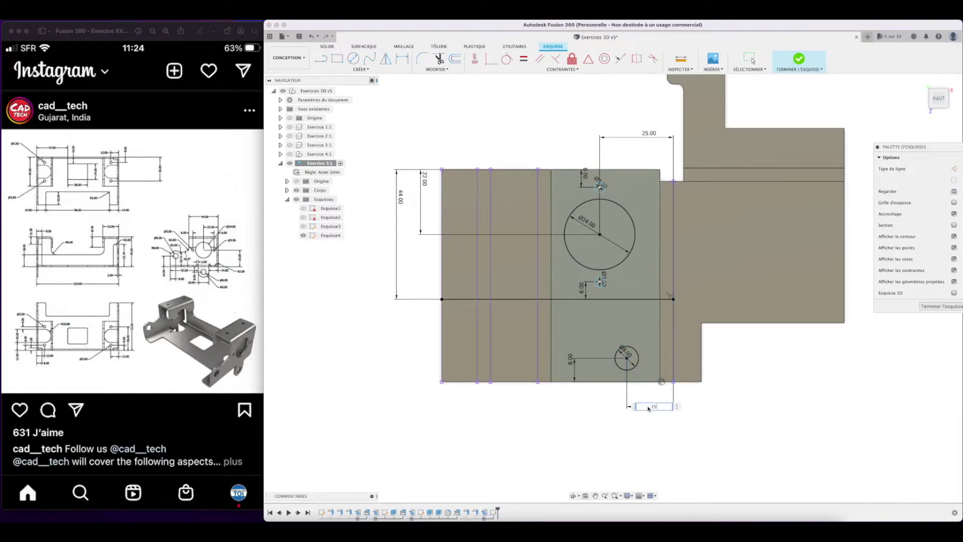
key("Return")
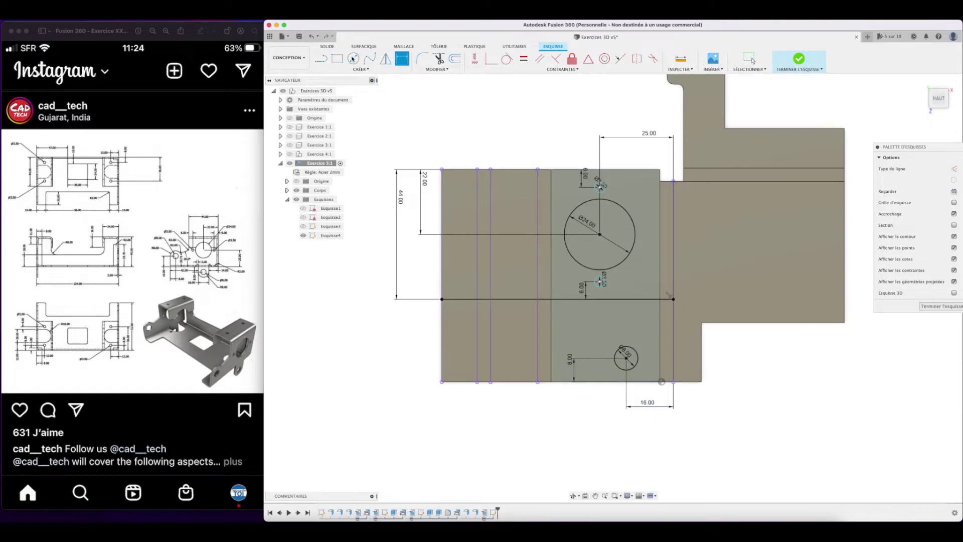
Draw a 16 mm diameter circle concentric with the 8 mm circle.
left_click(353, 58)
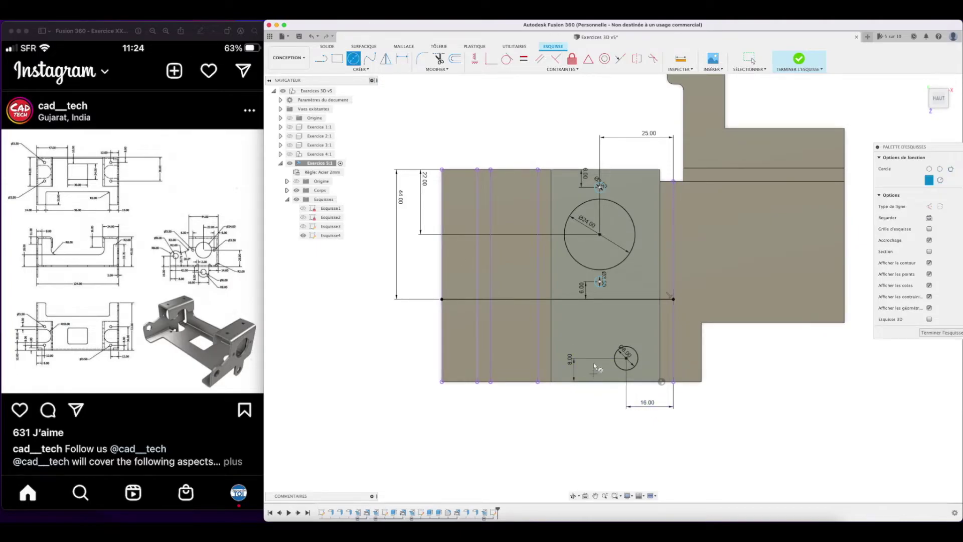
left_click(626, 358)
type("16")
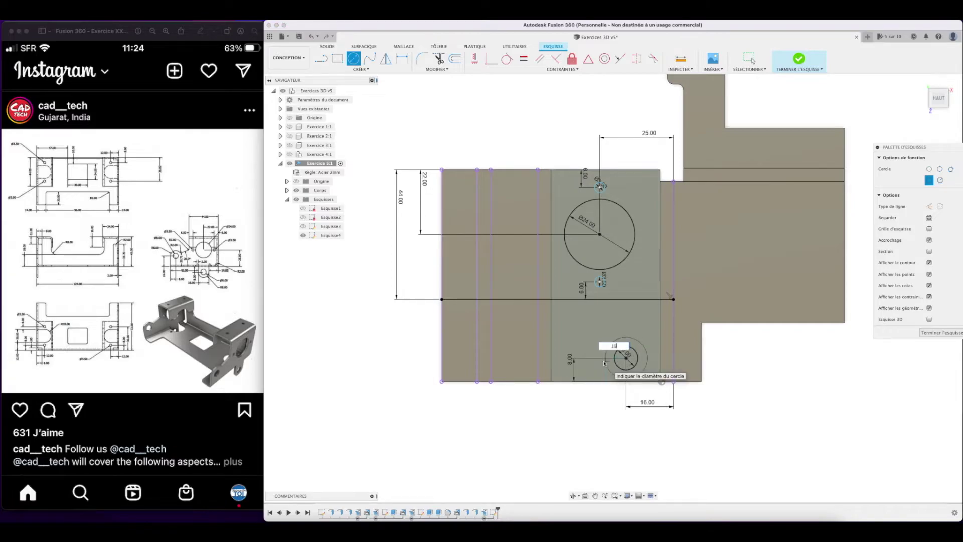
key("Return")
key("Escape")
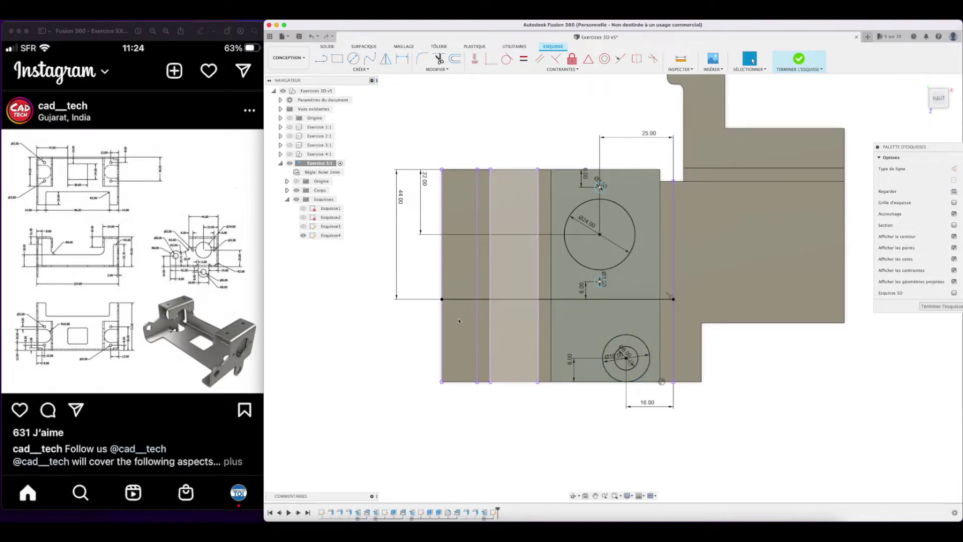
Draw a slanted line at 110° from the lengthwise line, below the lower 3.5 mm circle, down to the 16 mm circle.
left_click(322, 59)
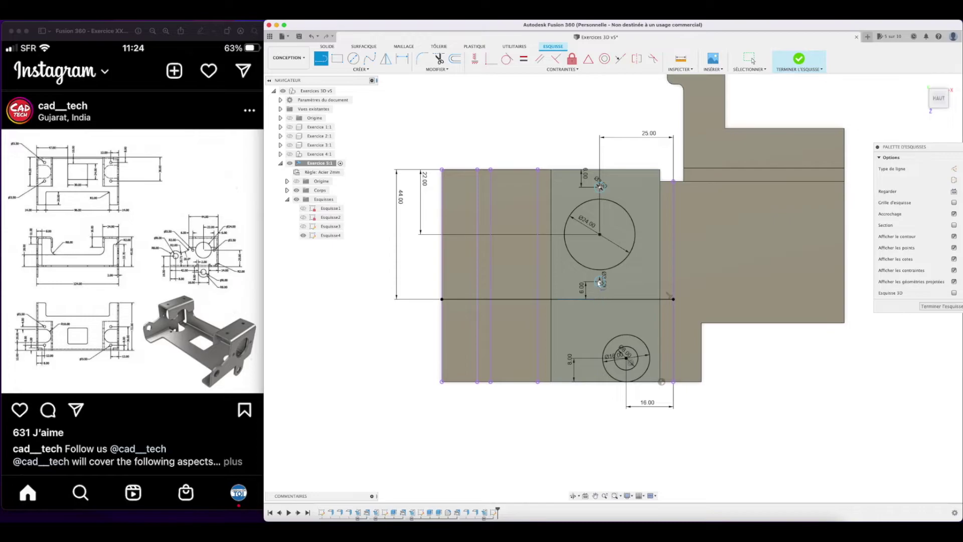
left_click(600, 300)
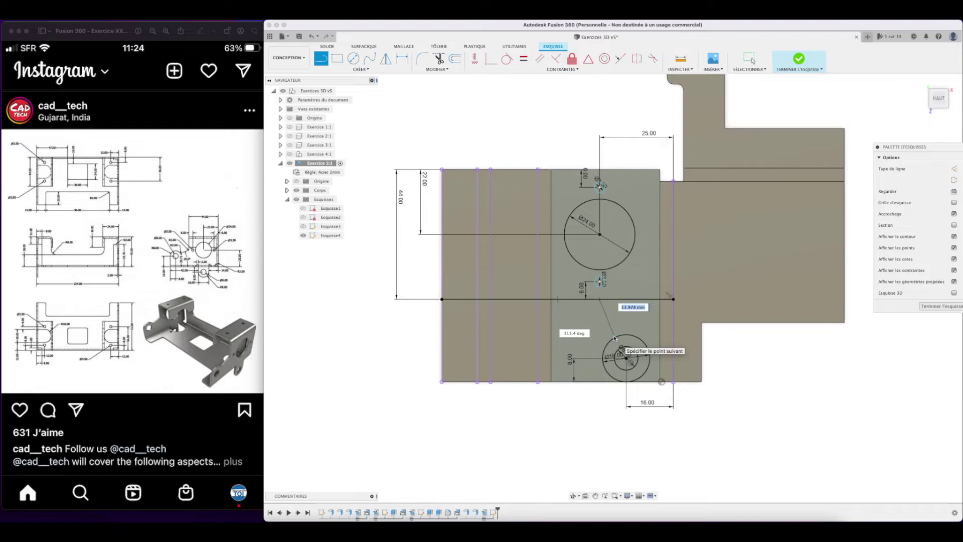
key("Tab")
type("11")
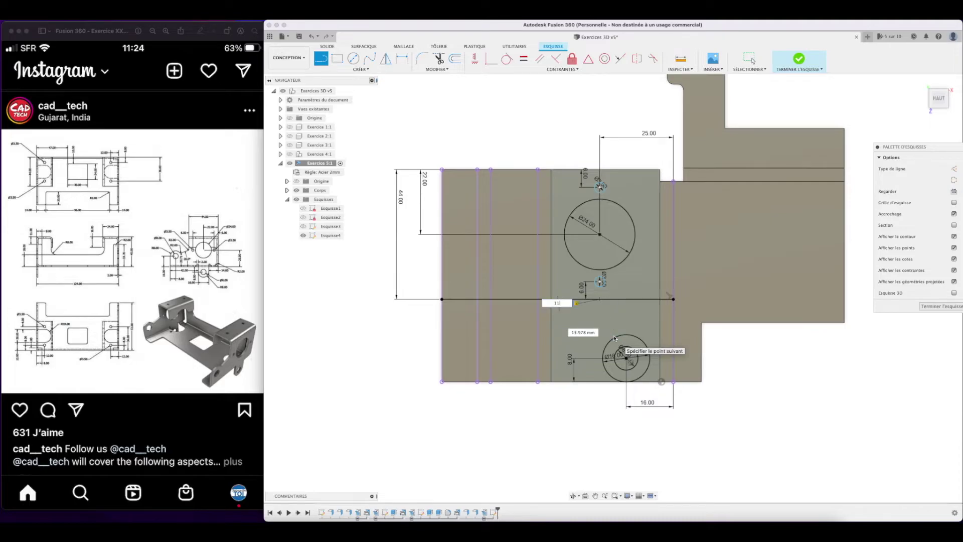
type("0")
key("Tab")
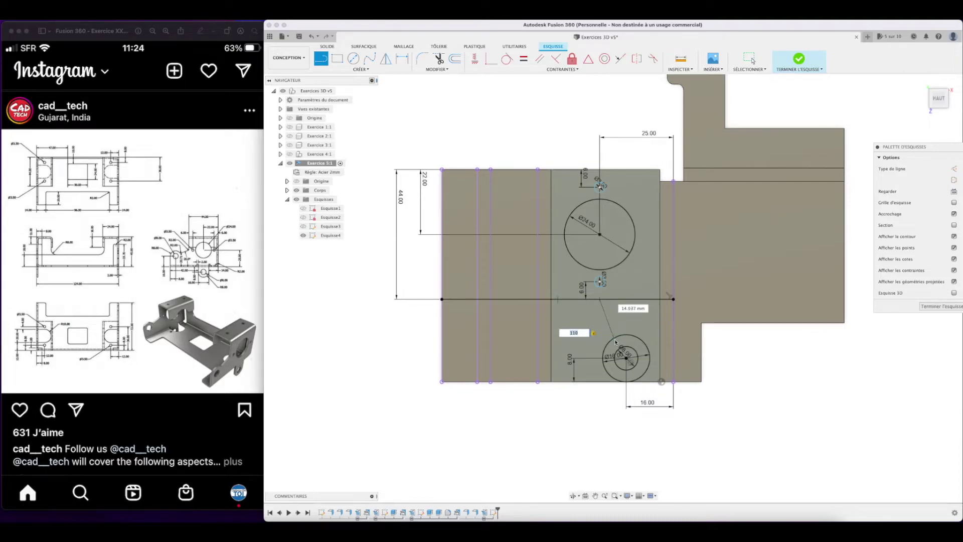
left_click(615, 339)
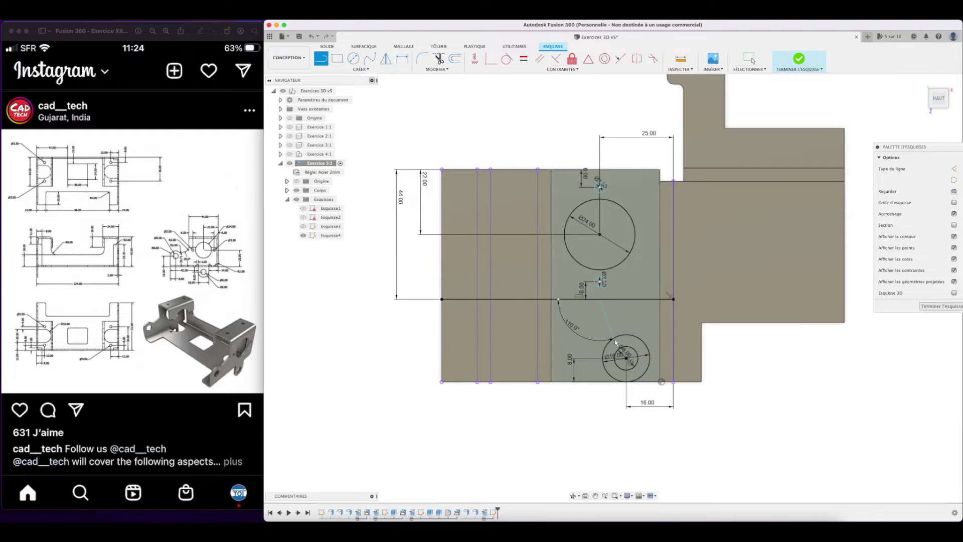
Dimension the slanted line's lower end 20.71 mm from the base's bend line.
left_click(401, 59)
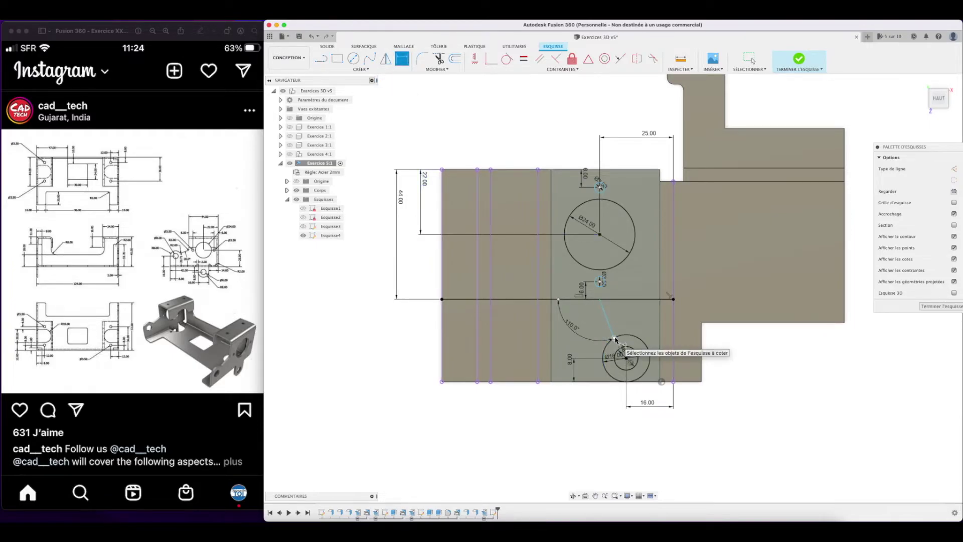
left_click(674, 343)
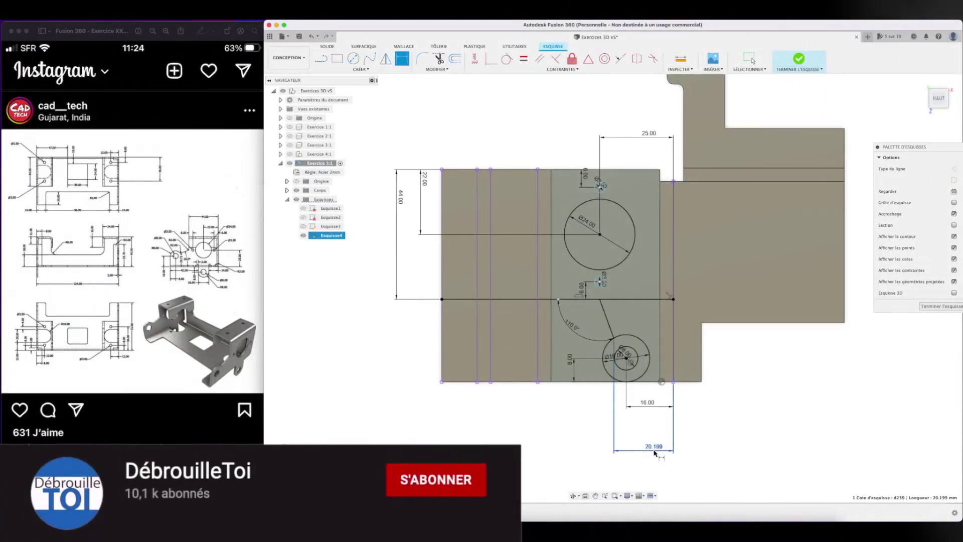
left_click(656, 453)
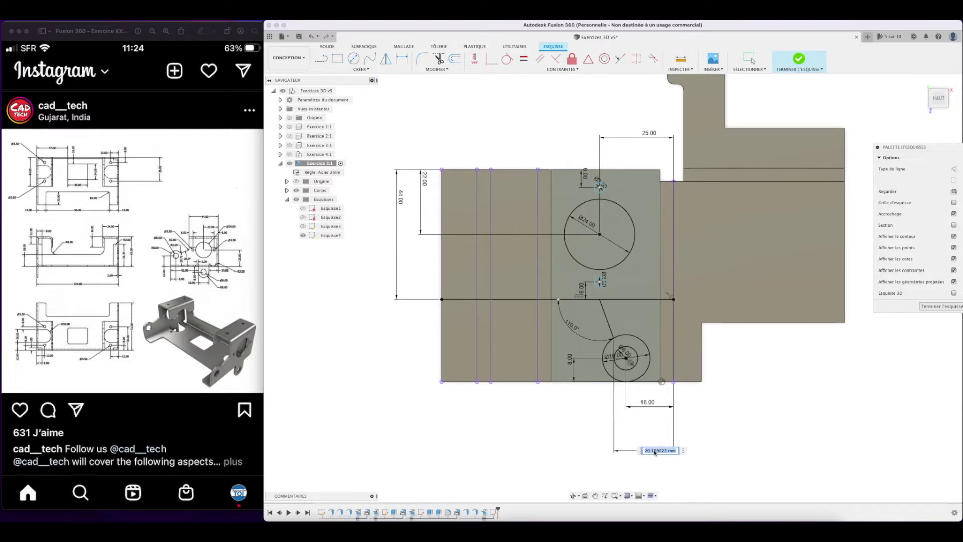
type("20.71")
key("Return")
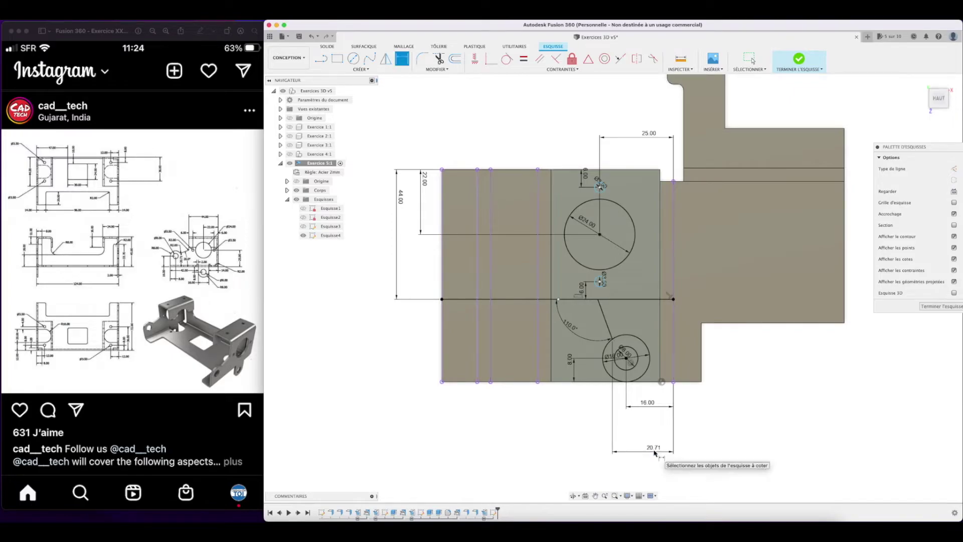
scroll(599, 329, "up", 5)
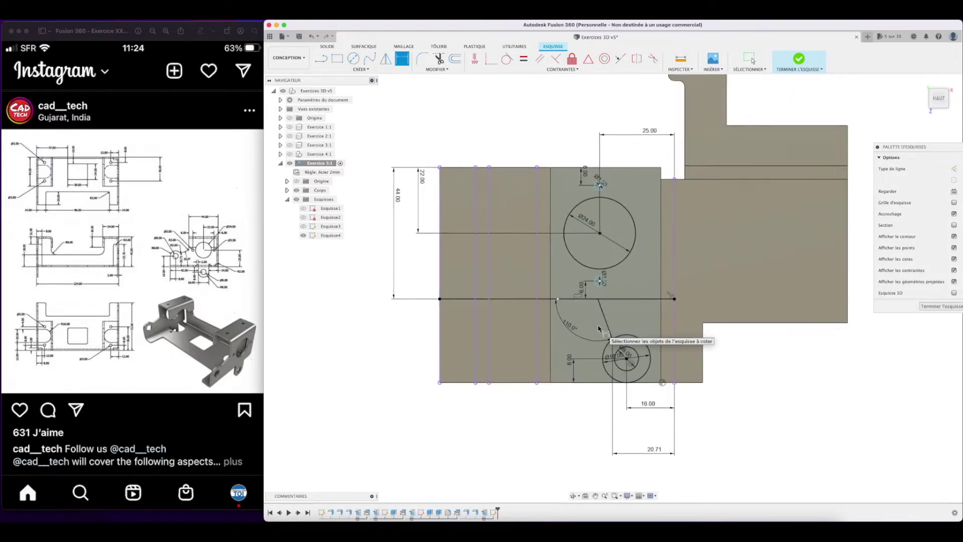
scroll(598, 327, "up", 5)
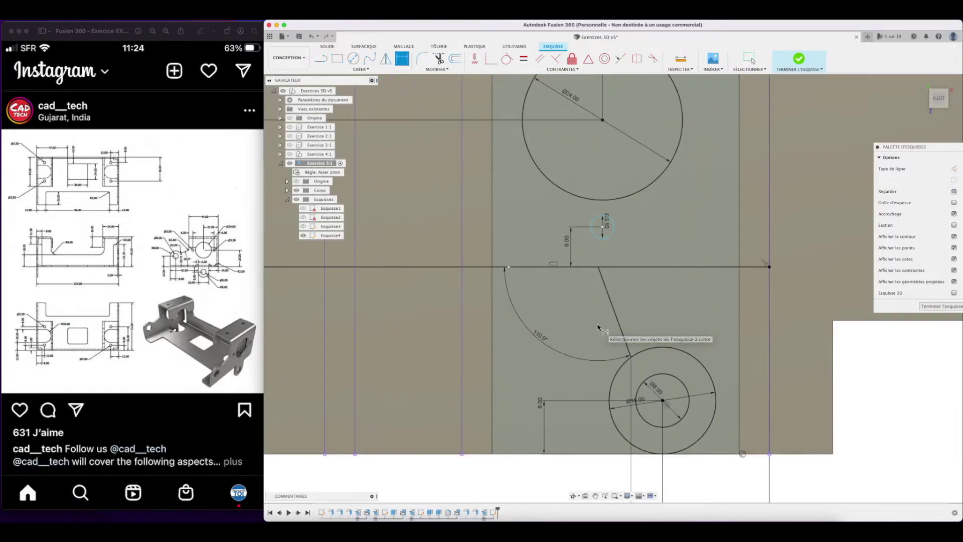
scroll(598, 327, "down", 5)
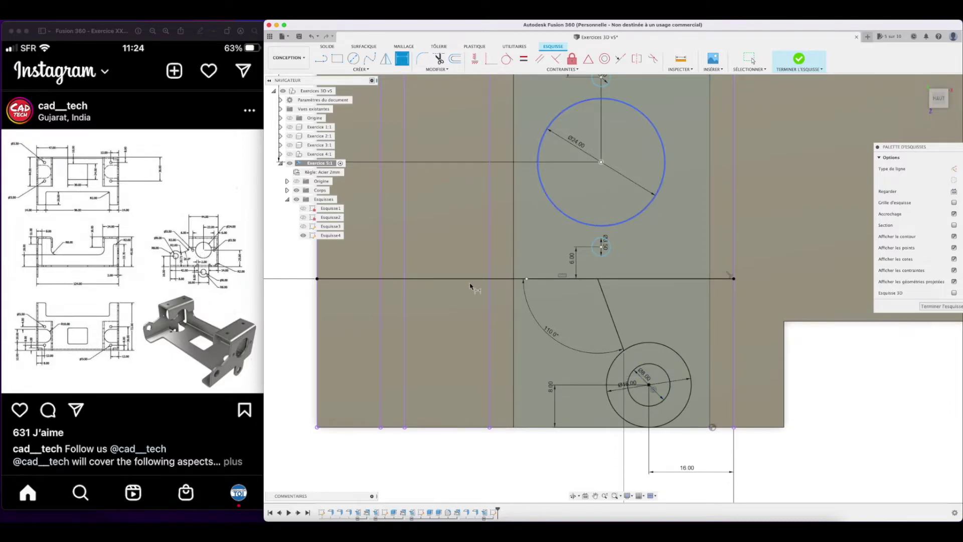
left_click(596, 495)
left_click_drag(454, 196, 536, 293)
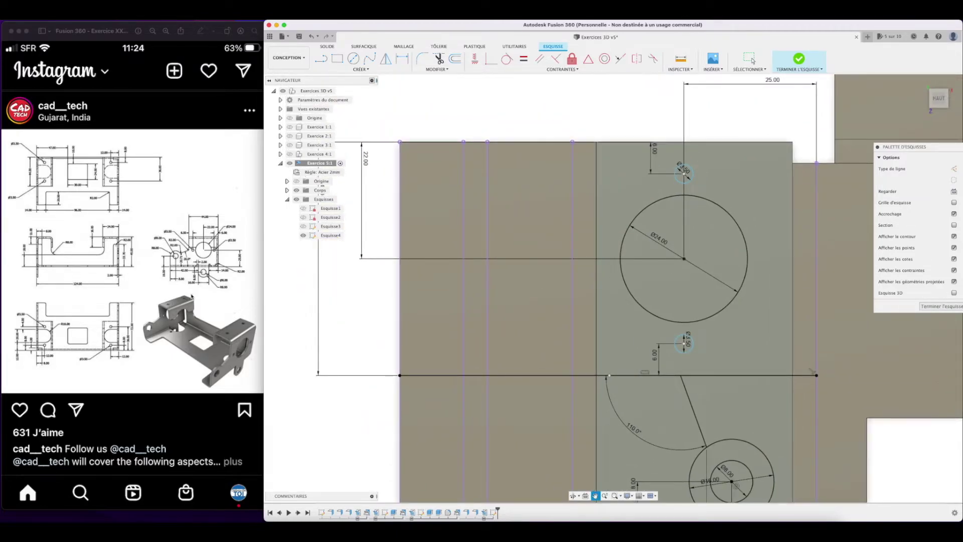
left_click(353, 58)
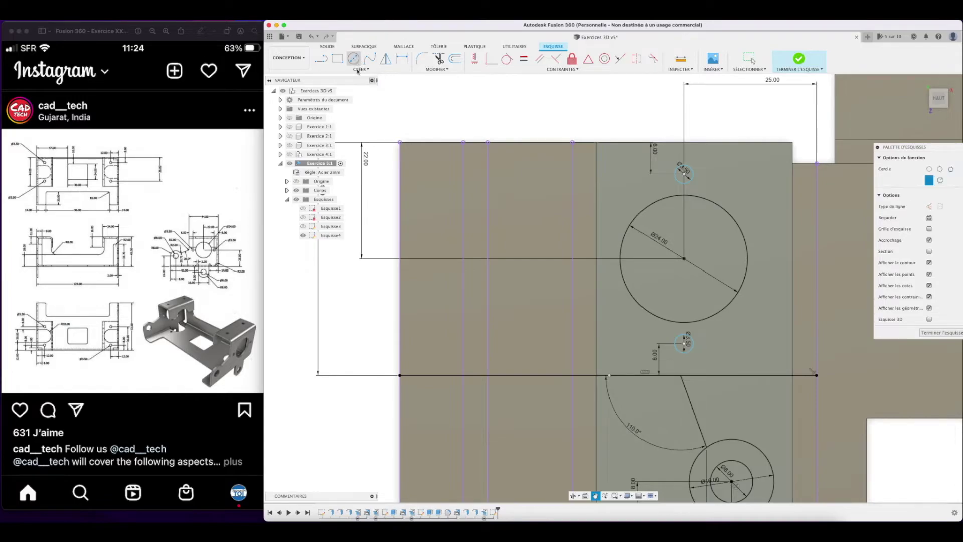
left_click(529, 178)
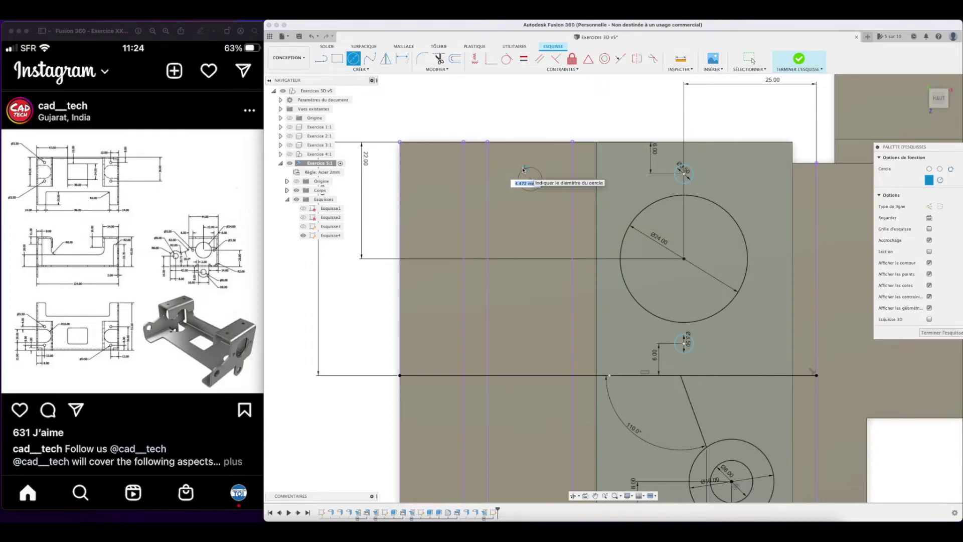
key("Escape")
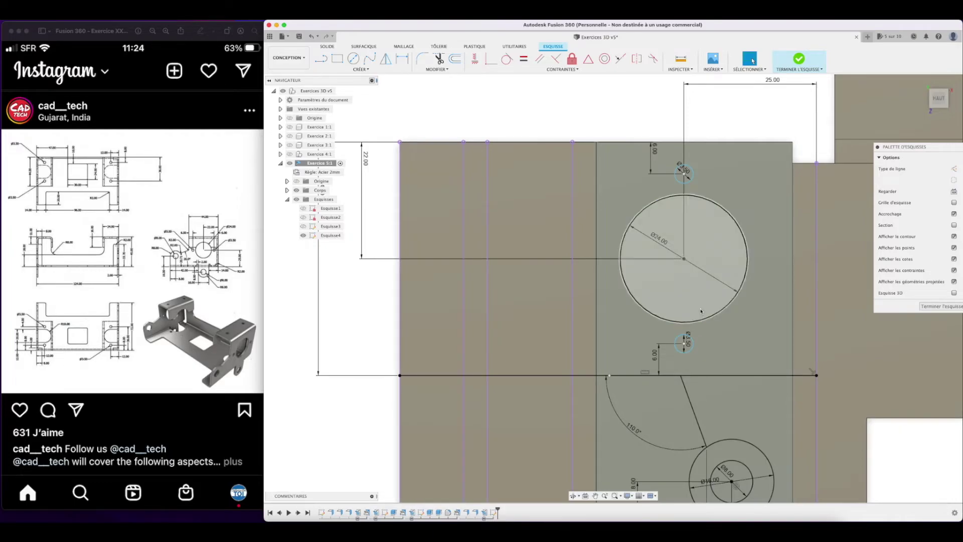
Draw two 3.5 mm diameter circles on the flange beside the tall wall, one near the upper edge and one above the lengthwise line.
left_click(353, 58)
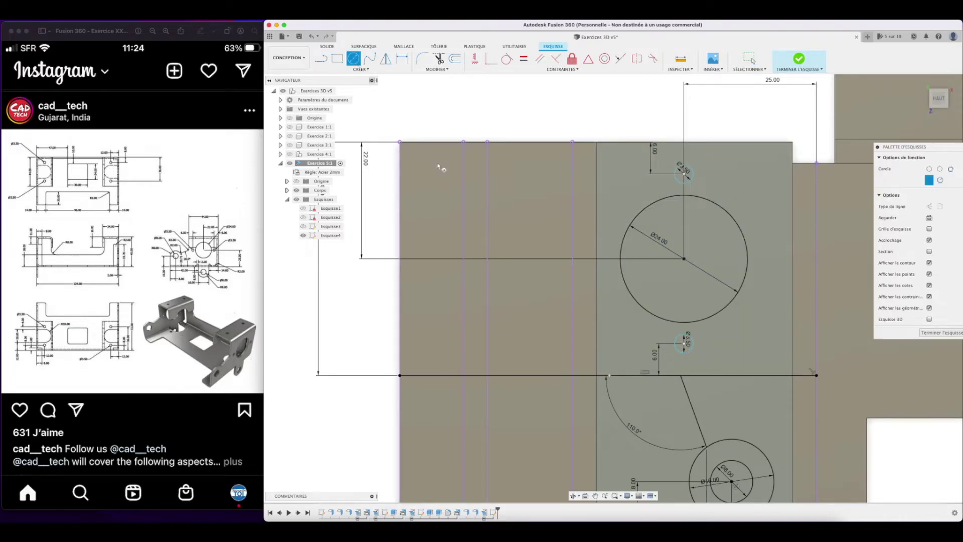
left_click(535, 184)
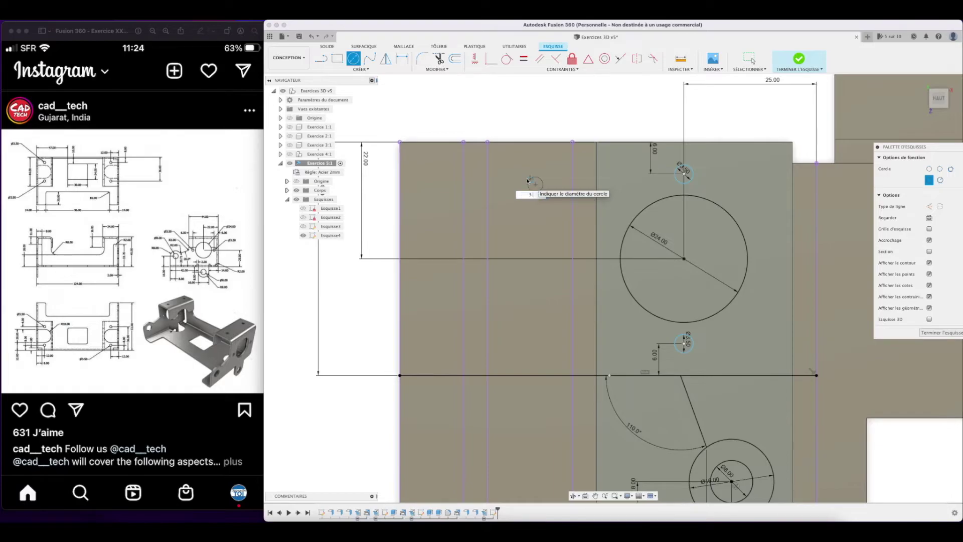
key("Escape")
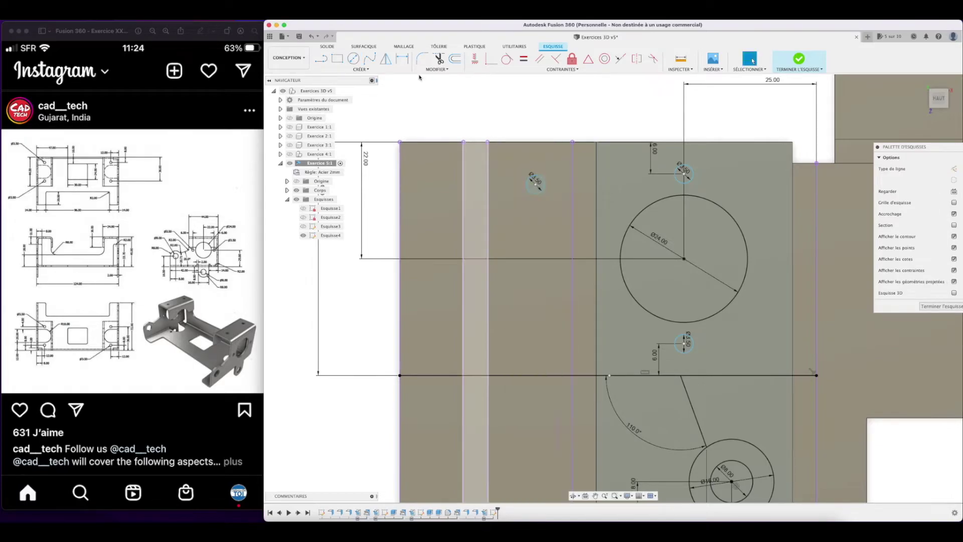
key("c")
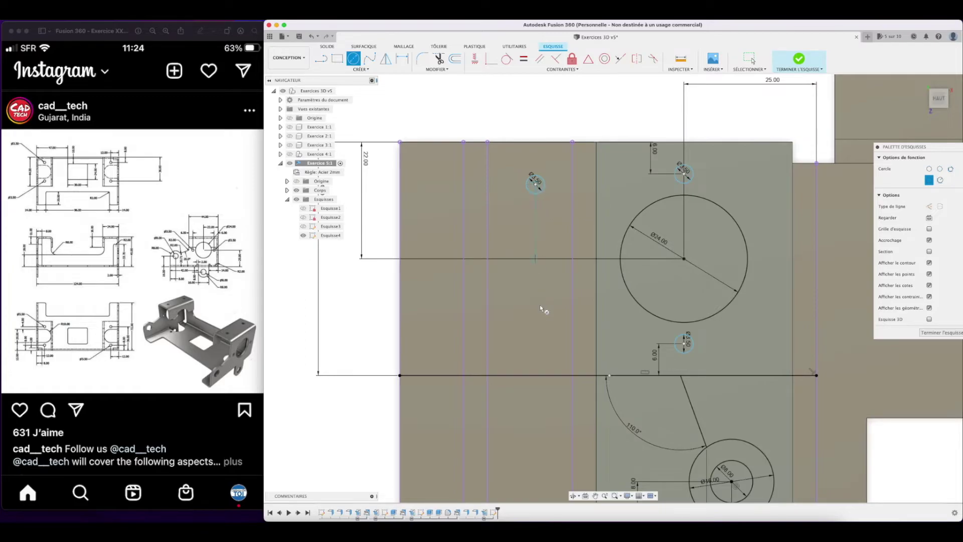
left_click(540, 325)
type("3.6")
key("BackSpace")
type("5")
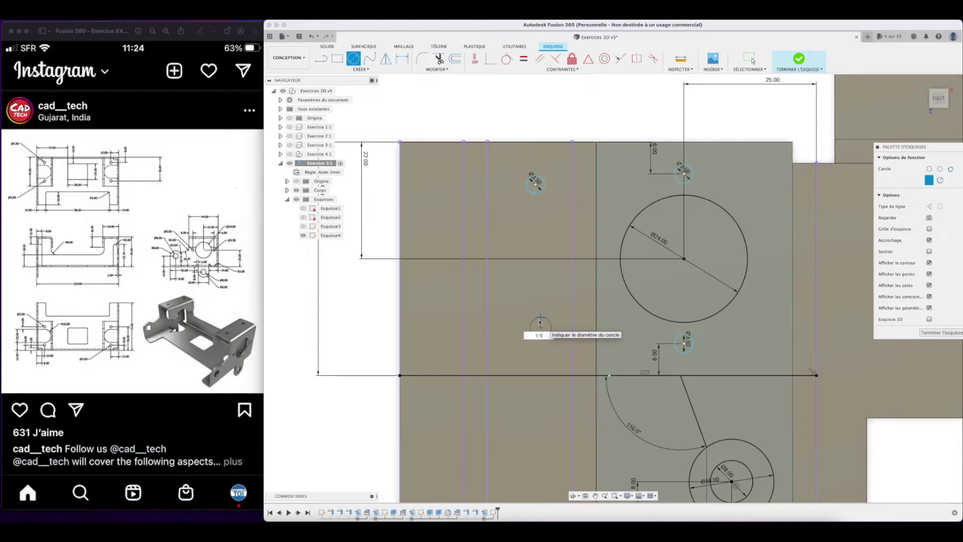
key("Return")
key("Escape")
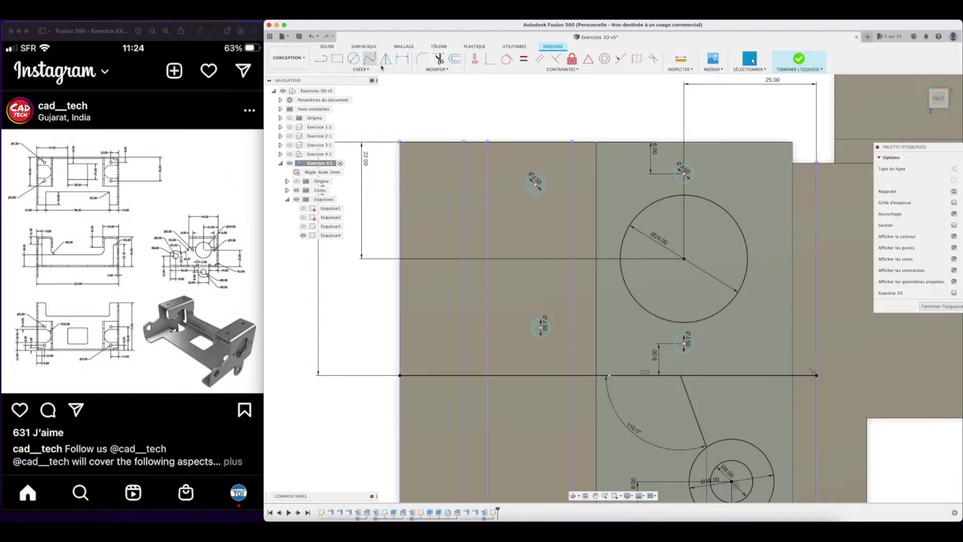
Dimension the flange's upper 3.5 mm circle centre 8 mm from the sheet's upper edge.
key("d")
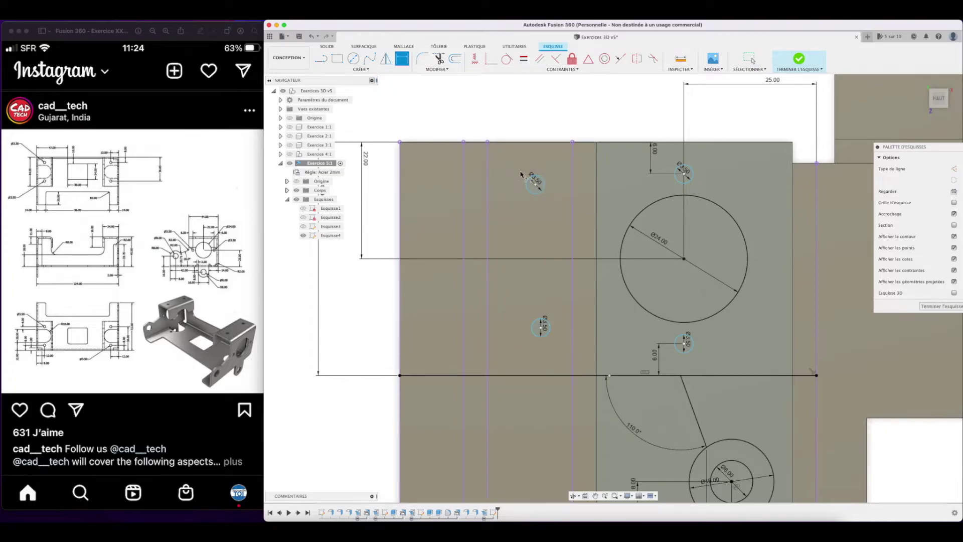
left_click(533, 143)
left_click(535, 184)
left_click(508, 181)
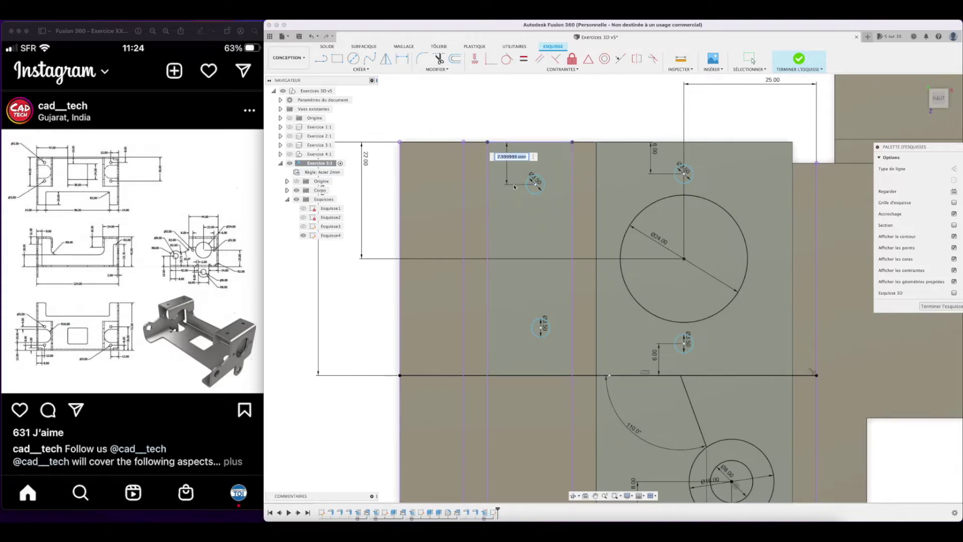
type("8")
key("Return")
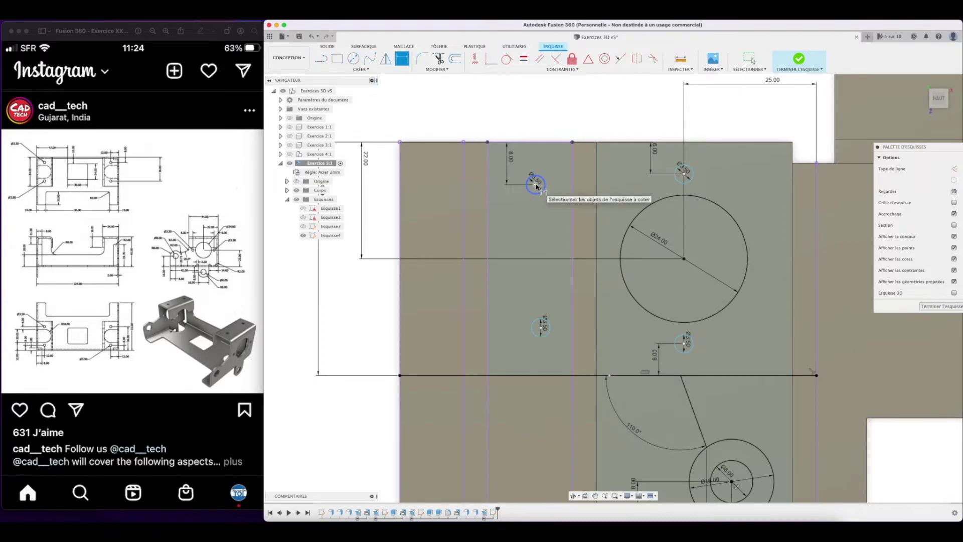
Dimension the flange's upper 3.5 mm circle centre 12 mm from the wall's near edge and the lower one 36 mm from the sheet's upper edge.
left_click(597, 188)
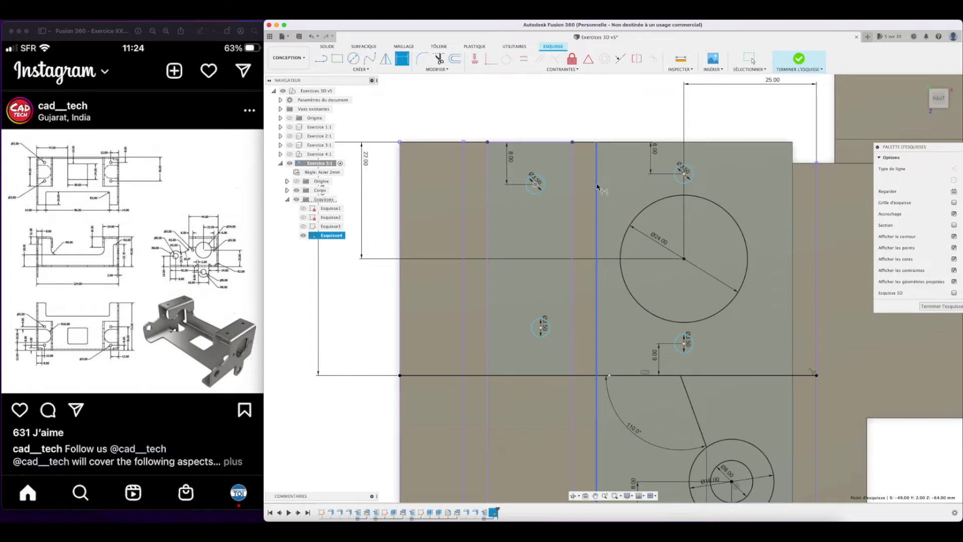
left_click(595, 104)
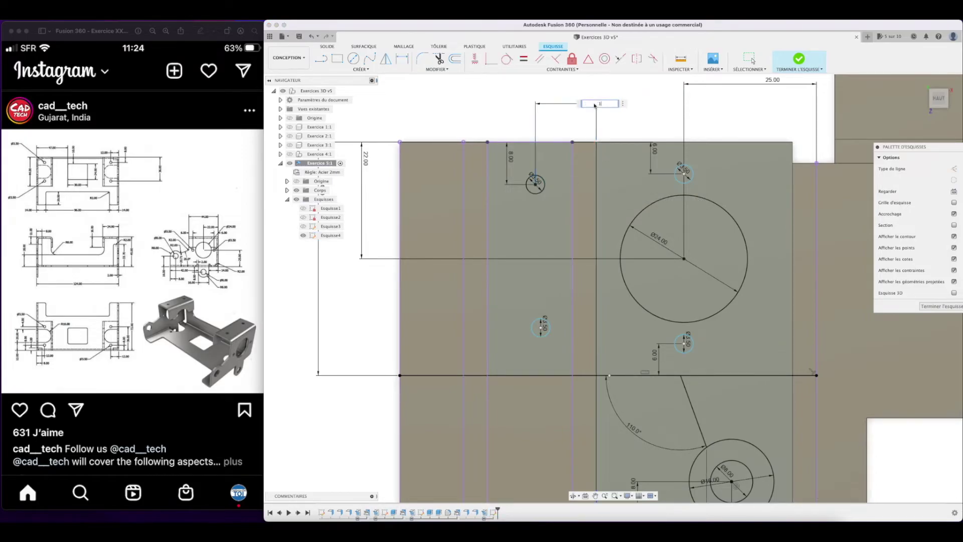
key("Return")
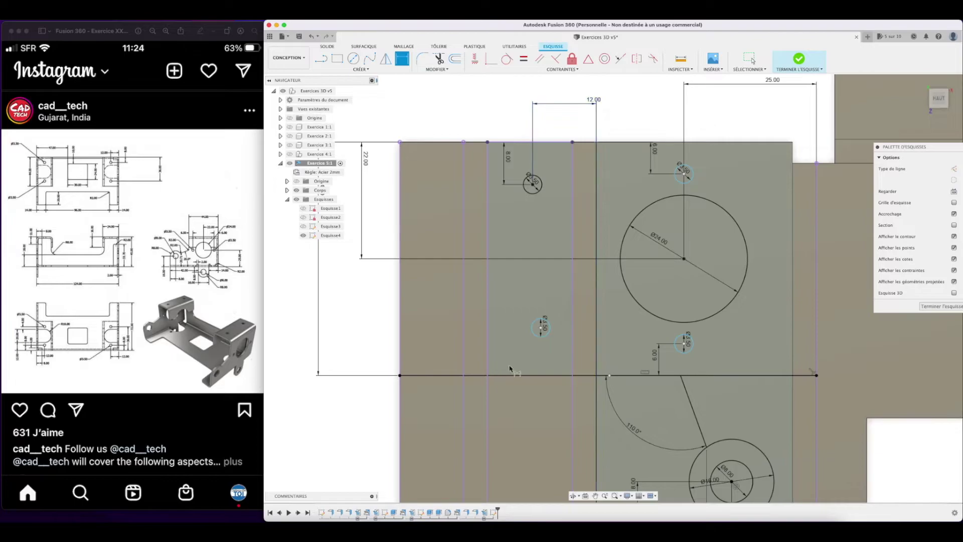
left_click(537, 143)
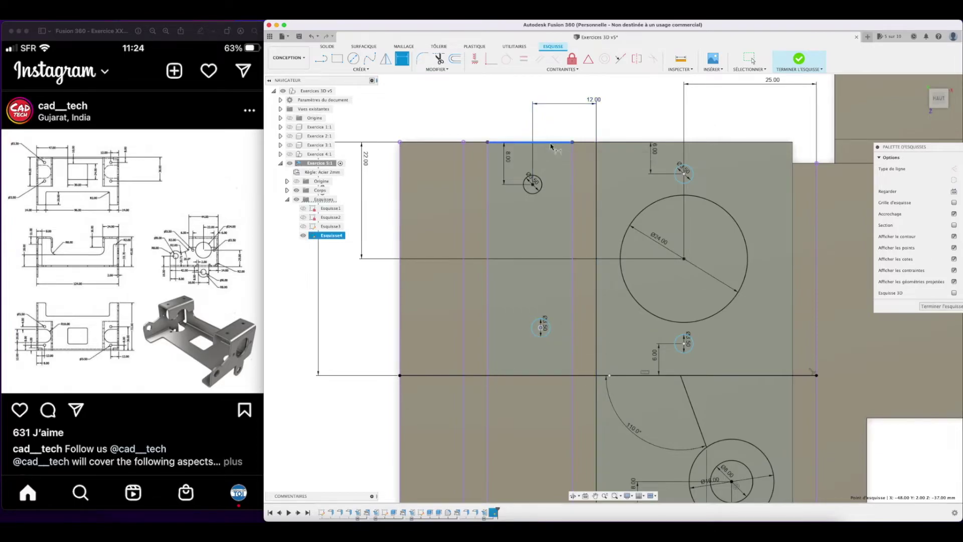
left_click(562, 179)
type("36")
key("Return")
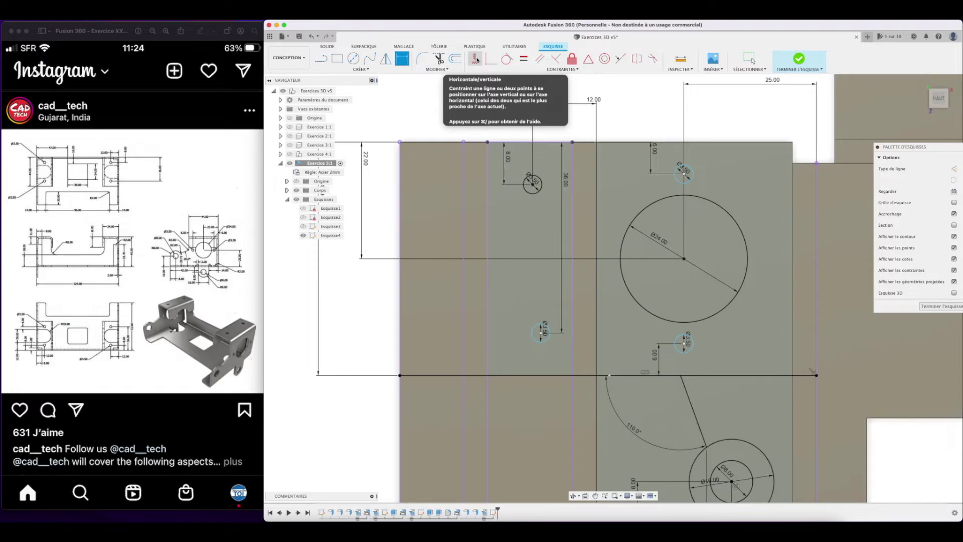
Align the centres of the flange's two 3.5 mm circles vertically with a Horizontal/Vertical constraint.
left_click(476, 60)
scroll(534, 184, "down", 1)
scroll(533, 186, "up", 1)
left_click(533, 184)
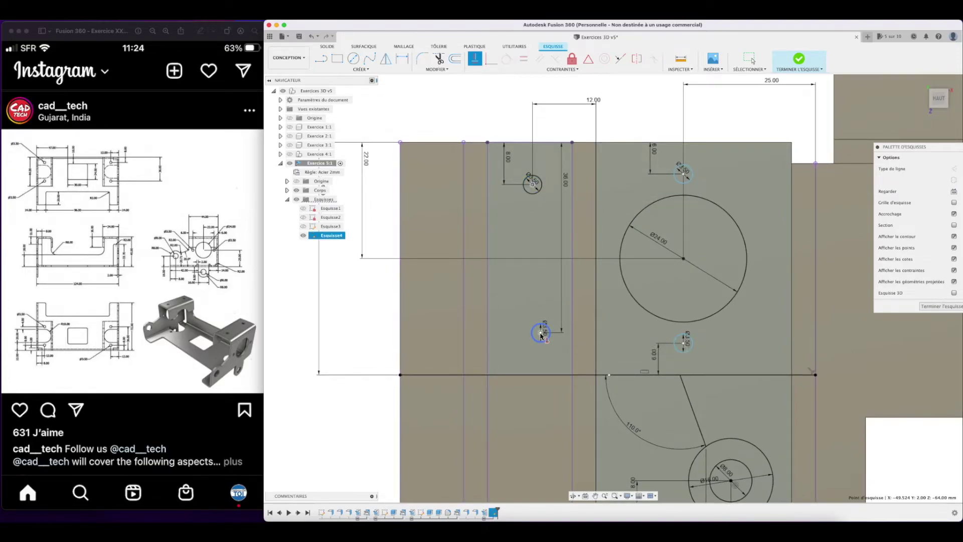
left_click(541, 334)
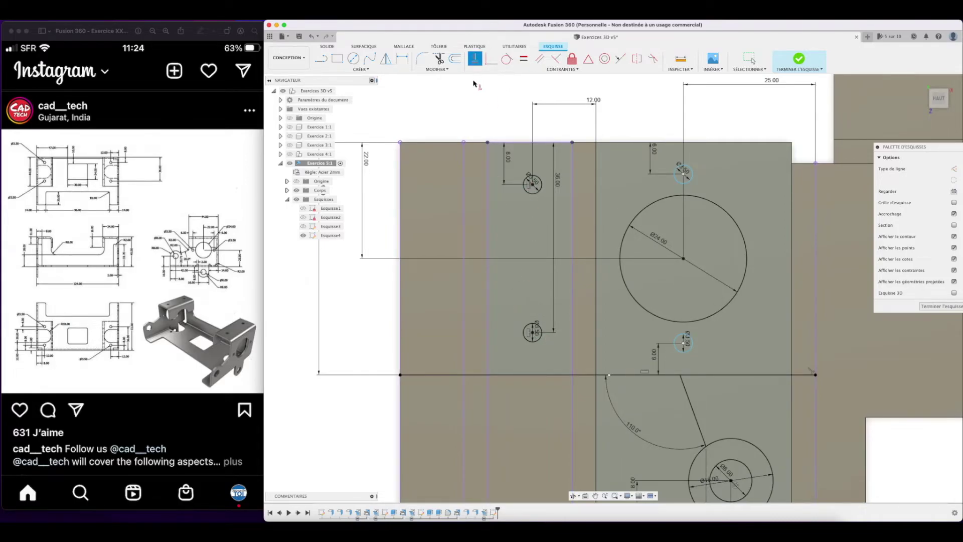
left_click(476, 59)
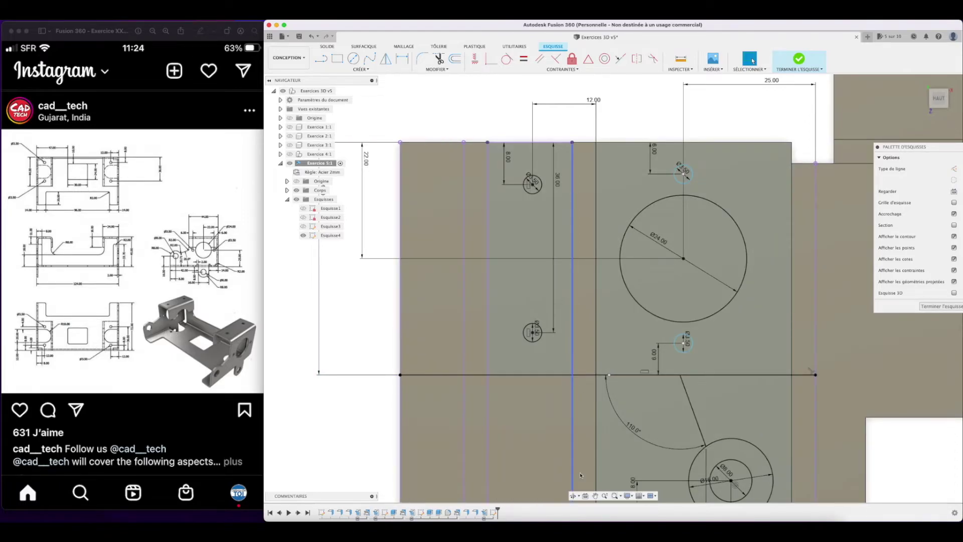
Draw a rectangle 12 mm wide and 20 mm high, starting on the tall wall's edge beside the 24 mm circle and extending onto the base.
left_click(595, 496)
left_click_drag(599, 358, 484, 368)
left_click_drag(471, 316, 445, 319)
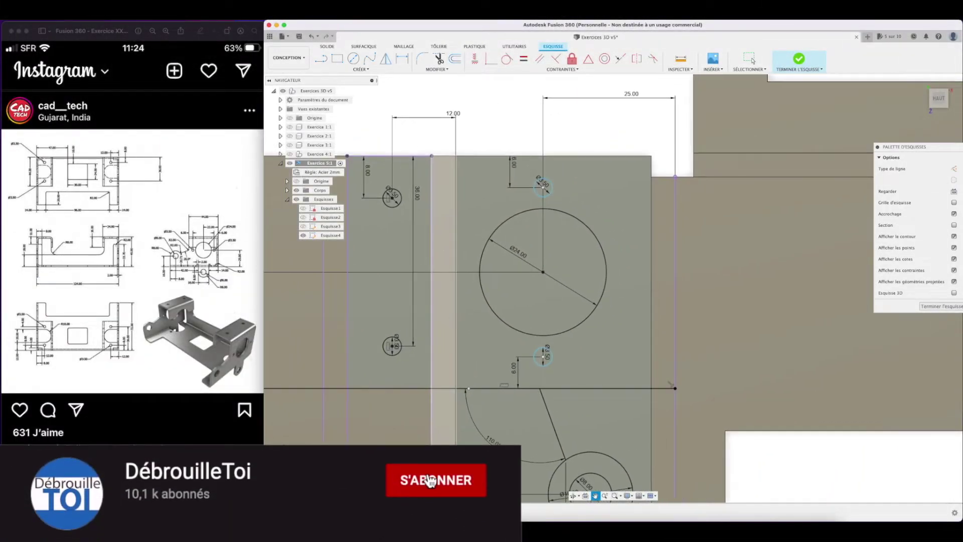
left_click(337, 59)
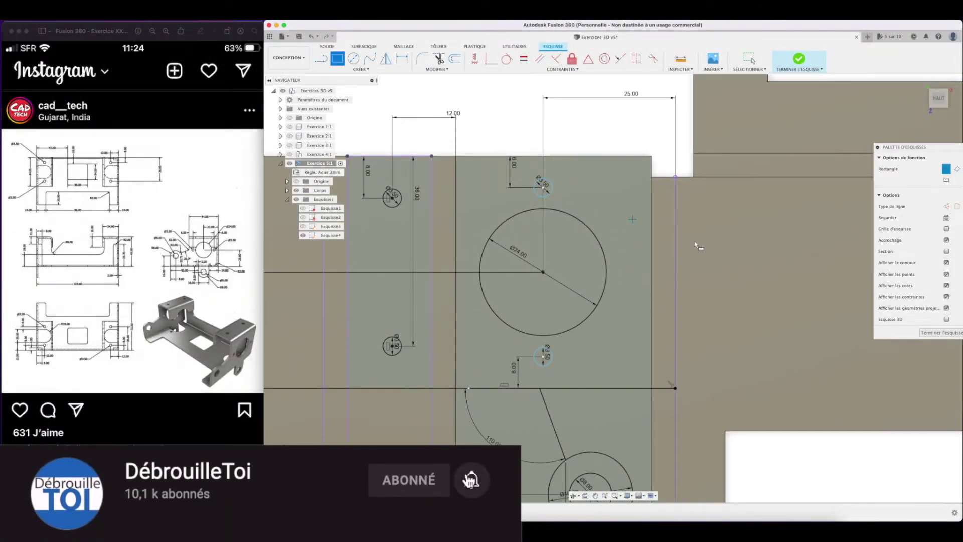
left_click(652, 221)
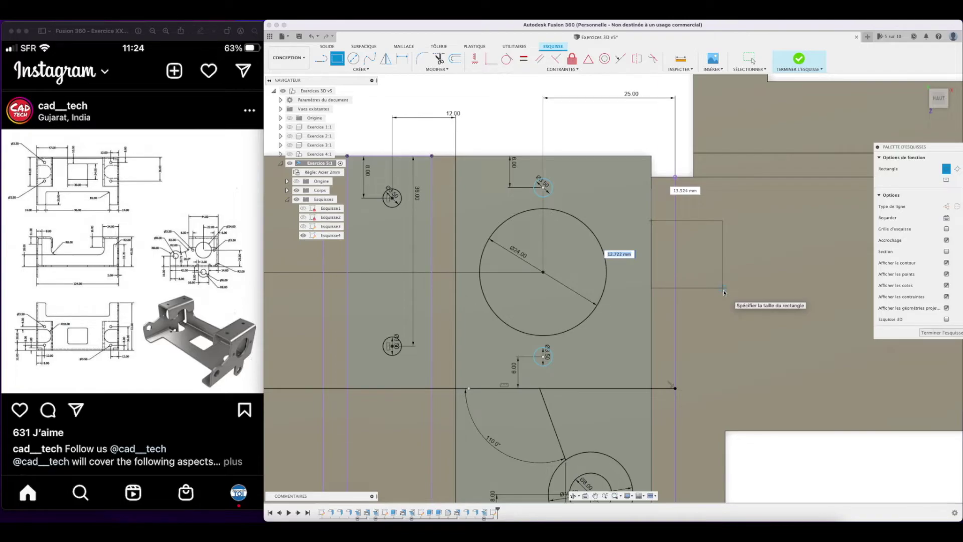
type("20")
key("Tab")
type("12")
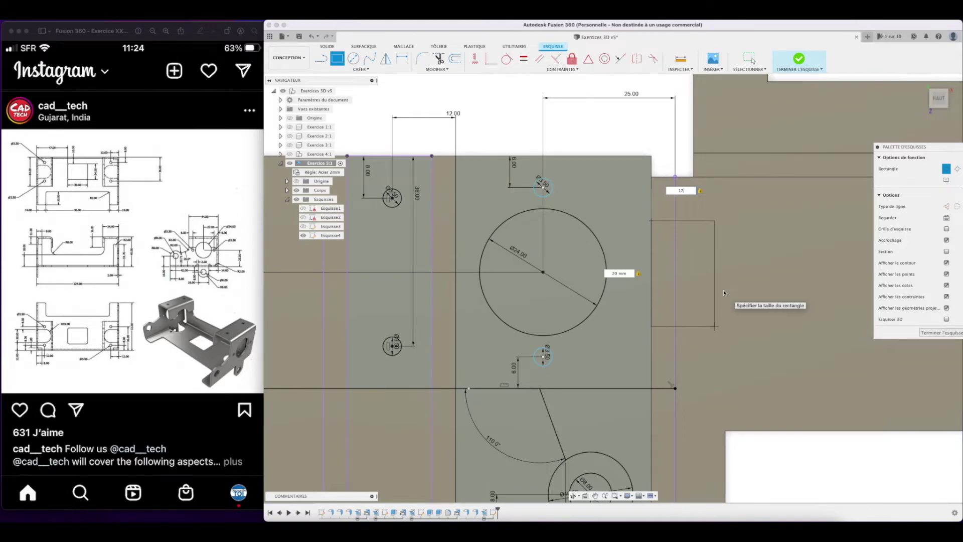
key("Return")
left_click(753, 61)
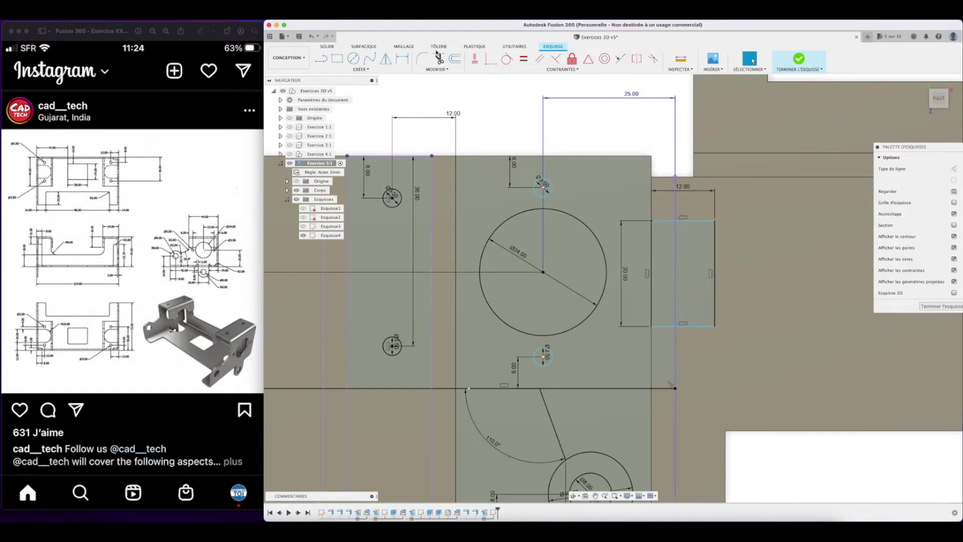
Draw a circle centred on the midpoint of the rectangle's far side, with its edge through that side's upper corner.
left_click(353, 59)
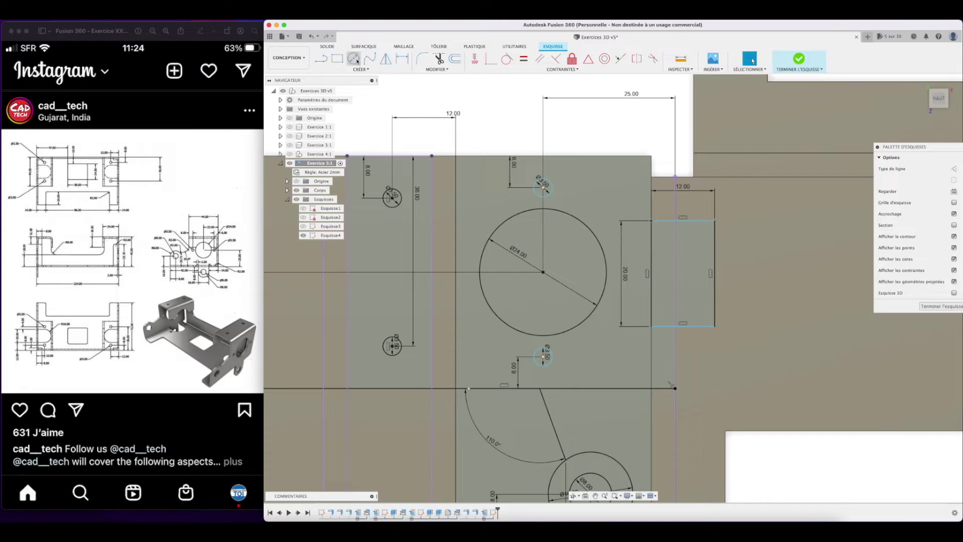
left_click(715, 274)
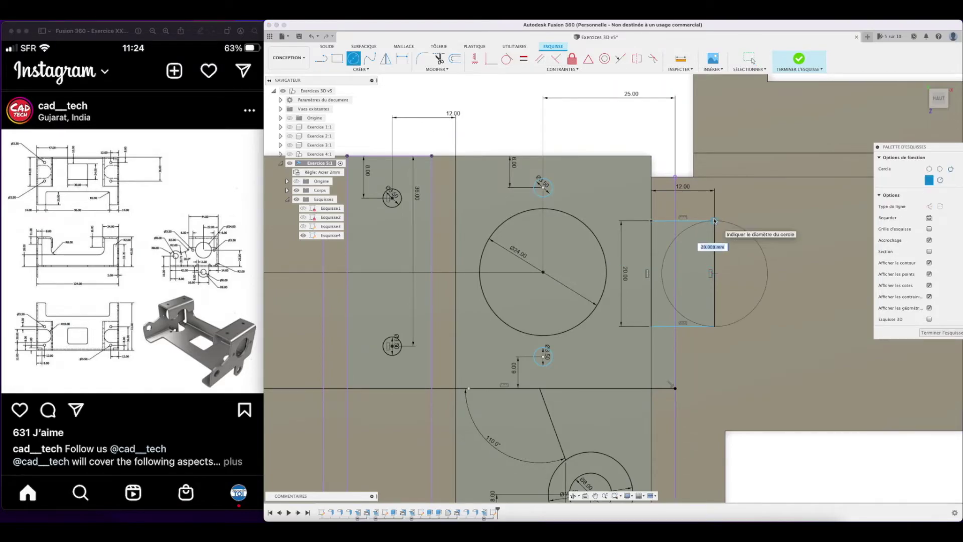
left_click(715, 219)
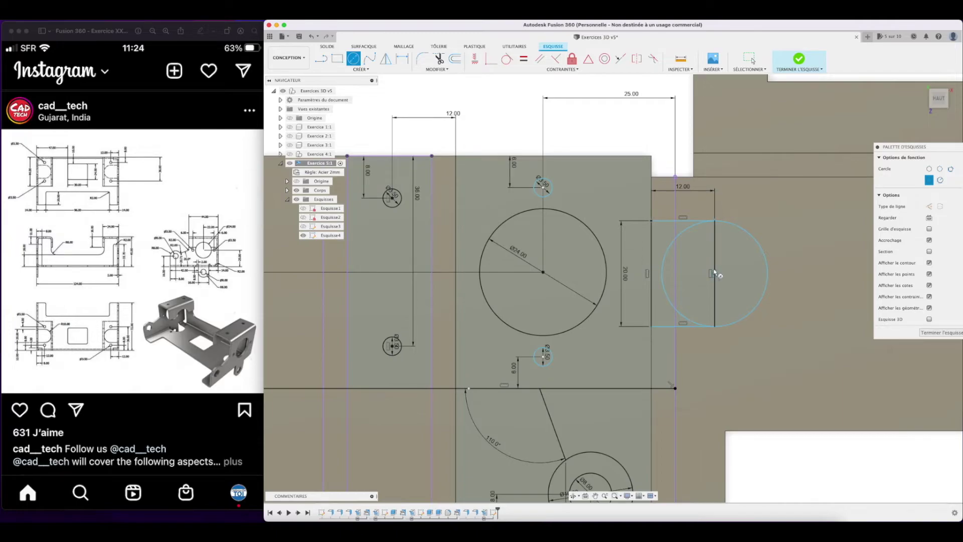
Draw two 3.5 mm diameter circles on the base in line with the rectangle's far side, one above and one below the rectangle.
left_click(715, 203)
type("3.5")
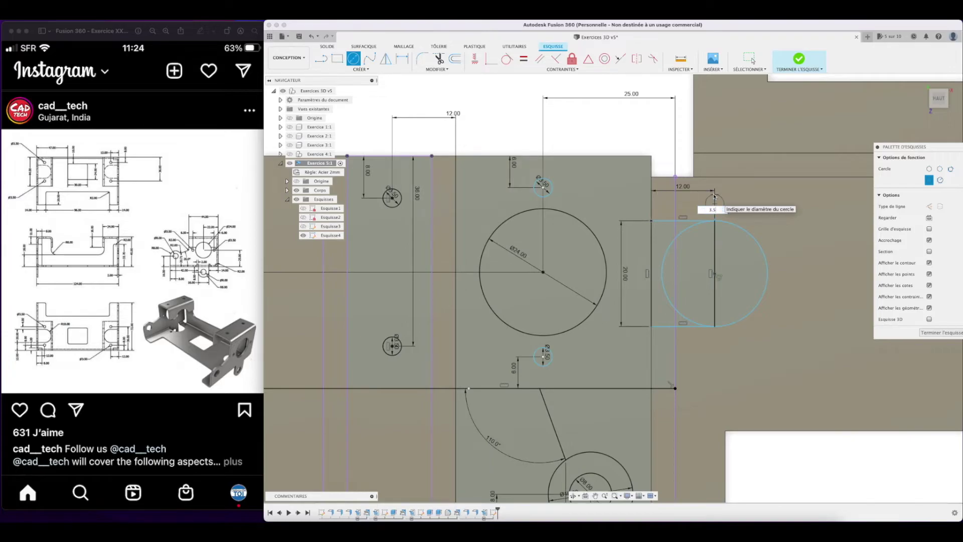
key("Return")
key("Escape")
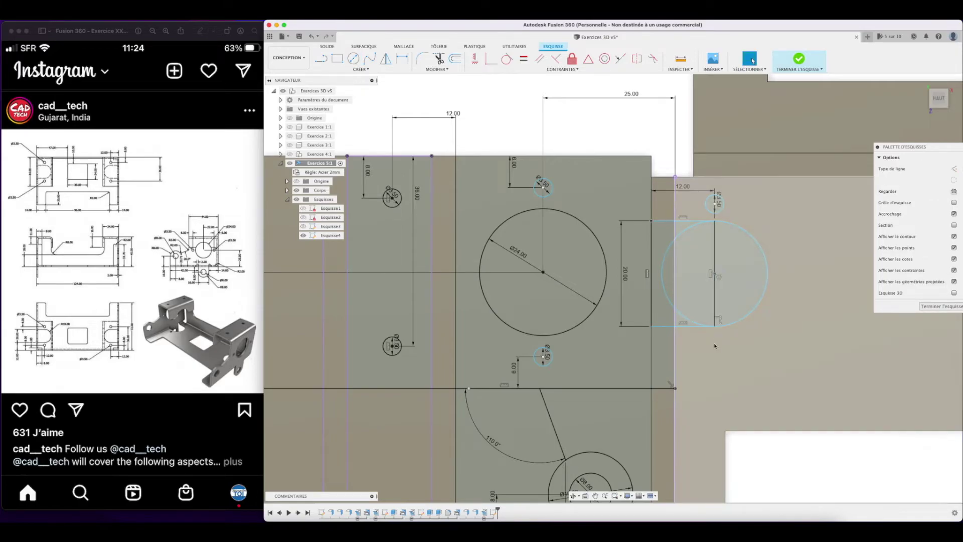
left_click(353, 59)
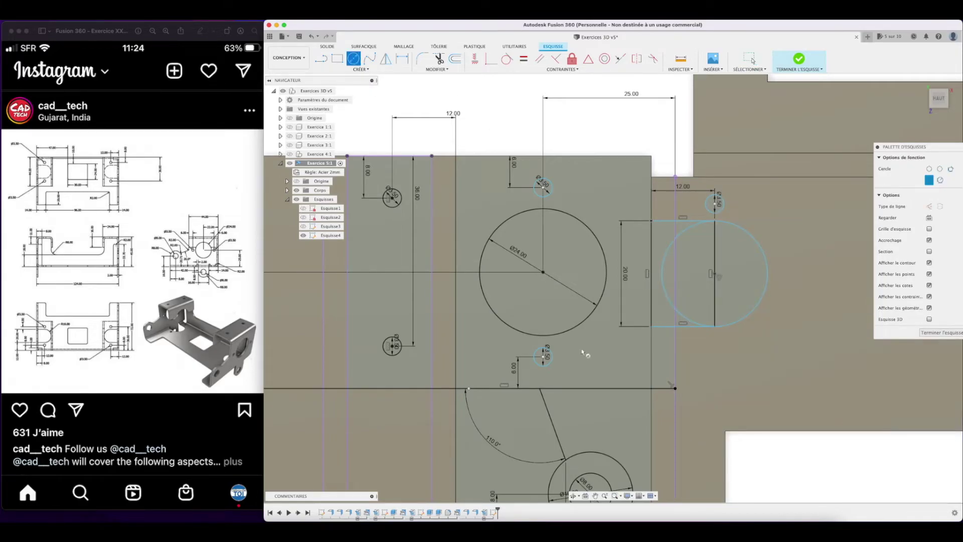
left_click(715, 345)
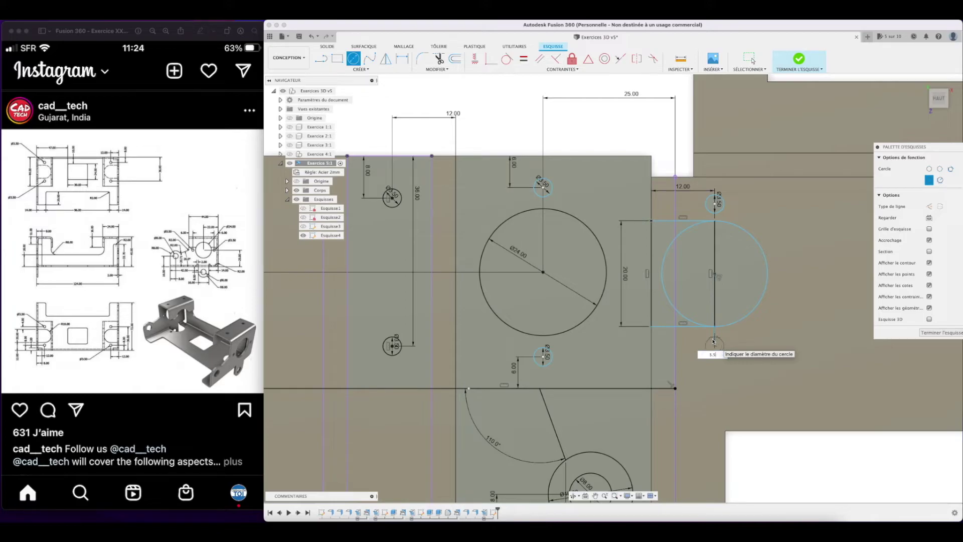
type("3.5")
key("Return")
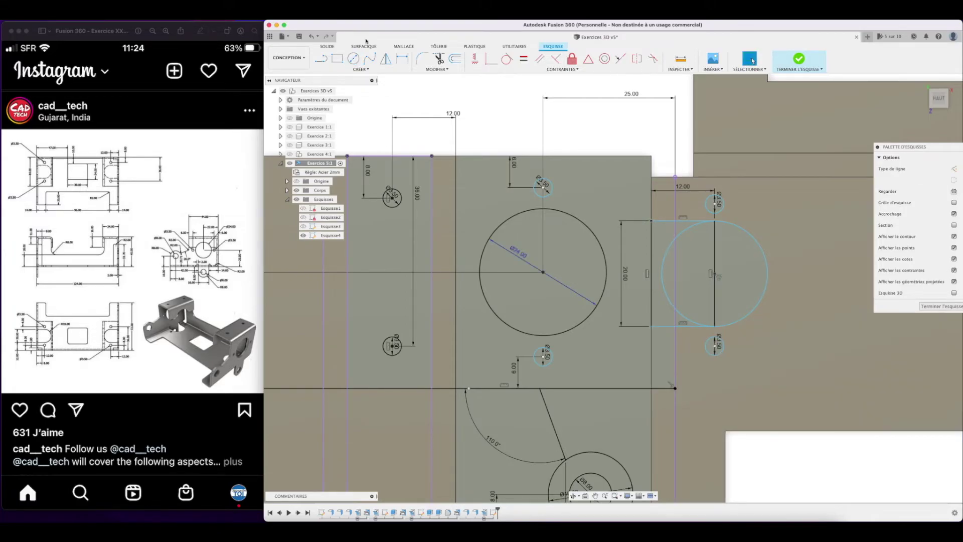
Dimension the upper 3.5 mm circle's centre 4 mm above the rectangle's upper side.
left_click(402, 58)
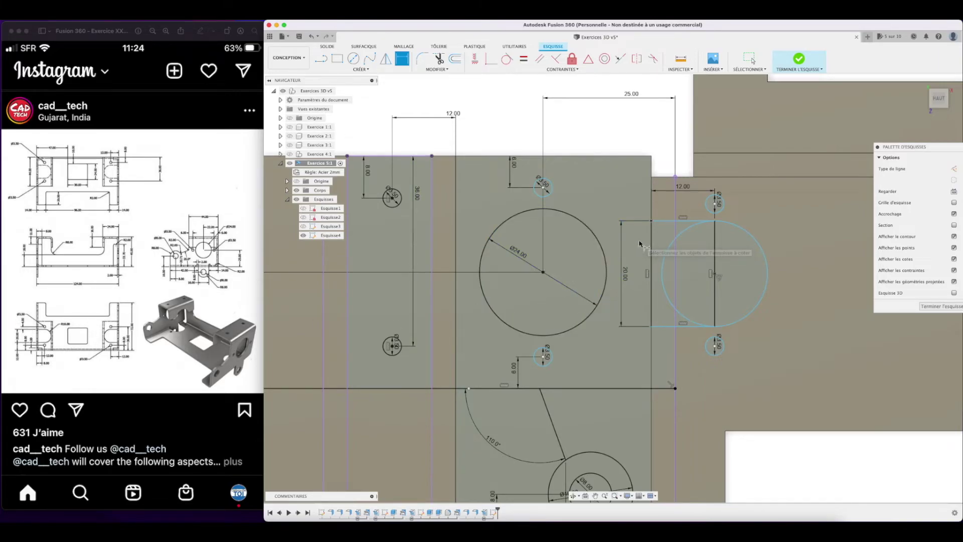
left_click(702, 221)
left_click(715, 203)
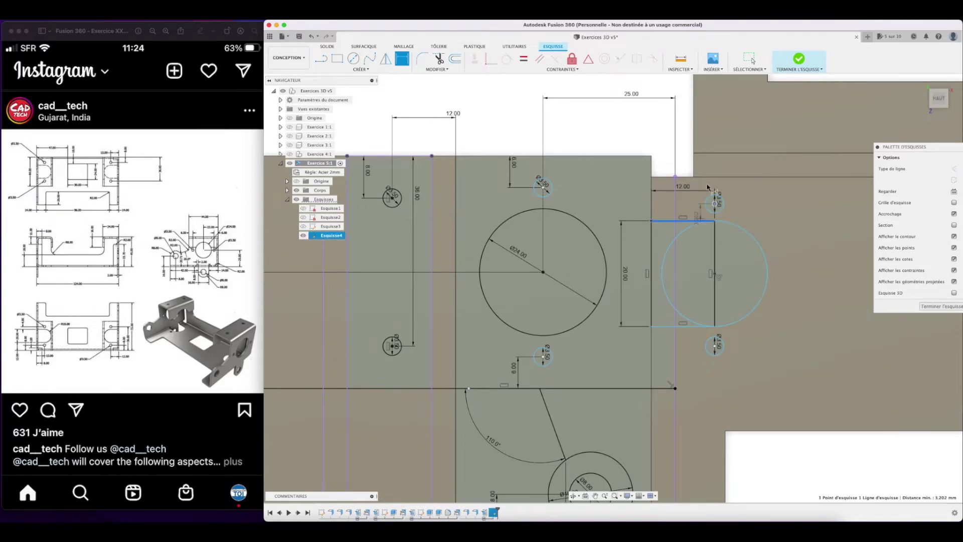
left_click(751, 213)
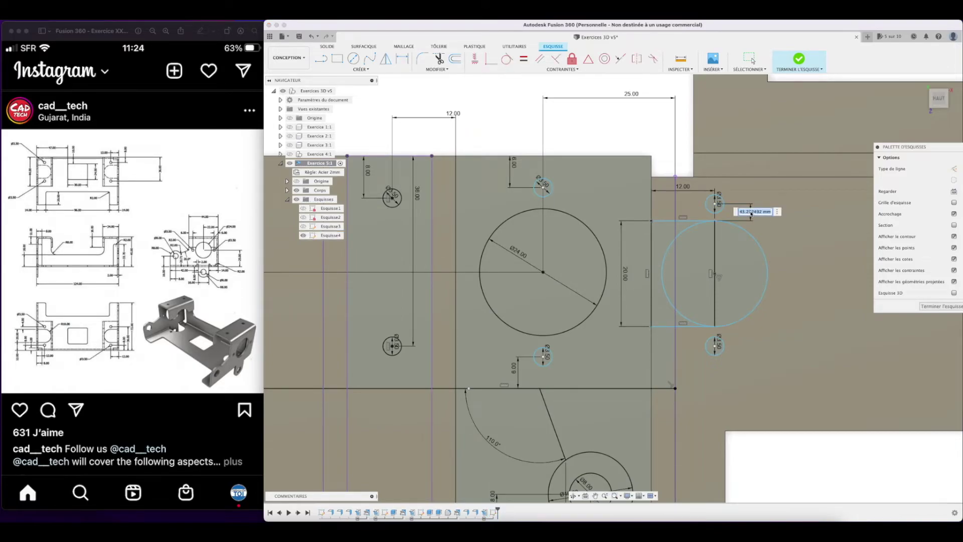
type("4")
key("Return")
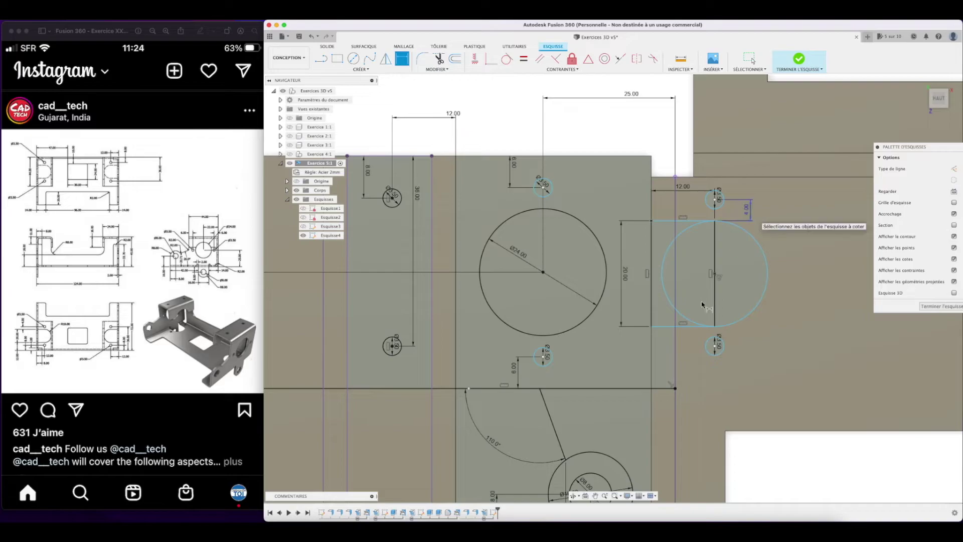
Dimension the lower 3.5 mm circle's centre 4 mm below the rectangle's lower side.
left_click(686, 328)
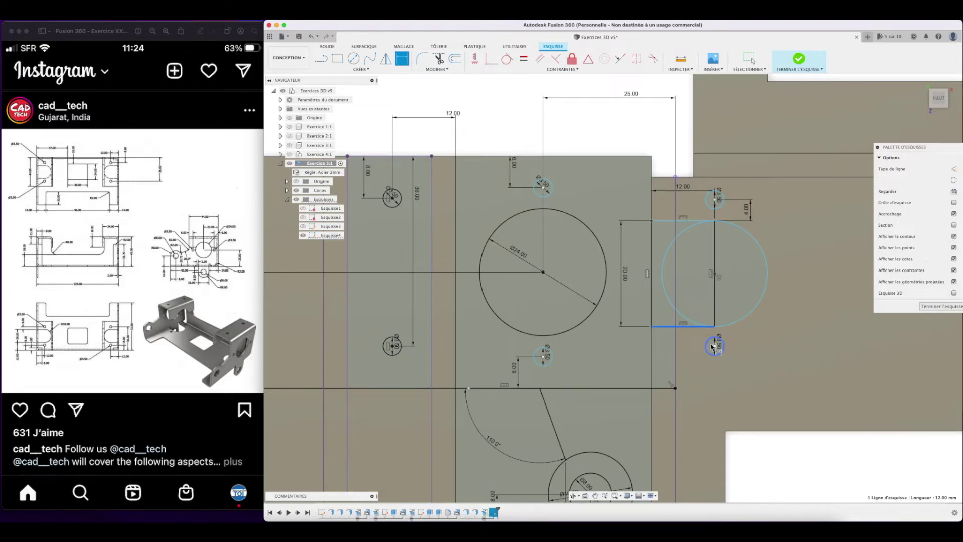
left_click(714, 346)
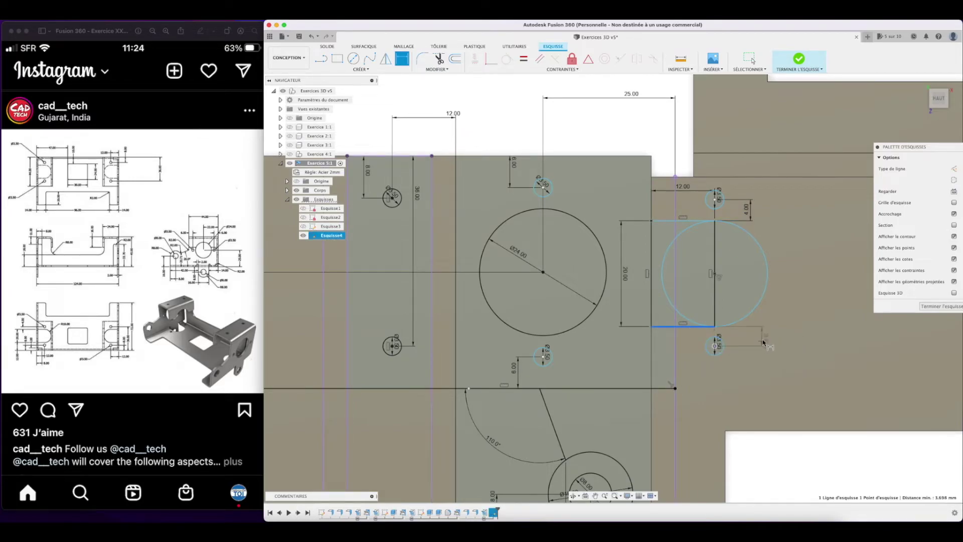
left_click(764, 342)
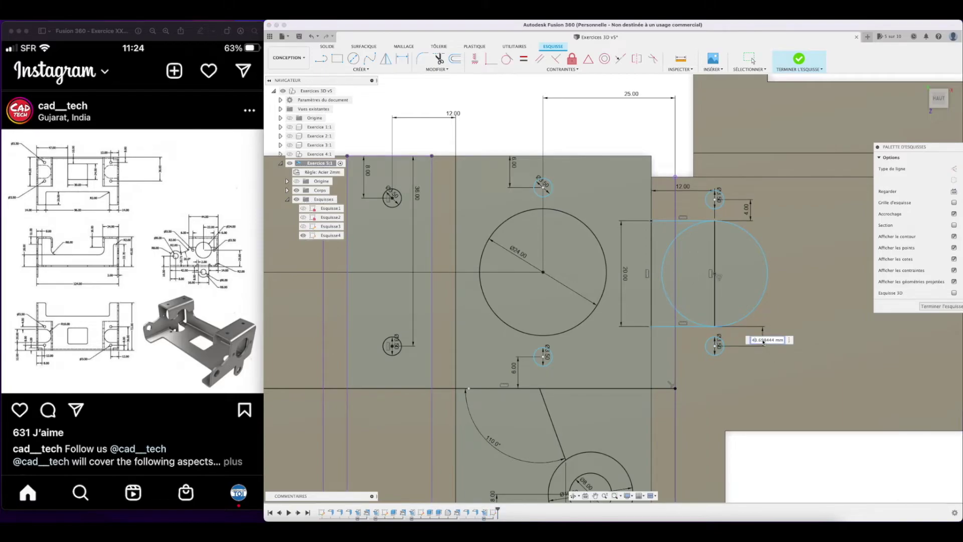
key("Return")
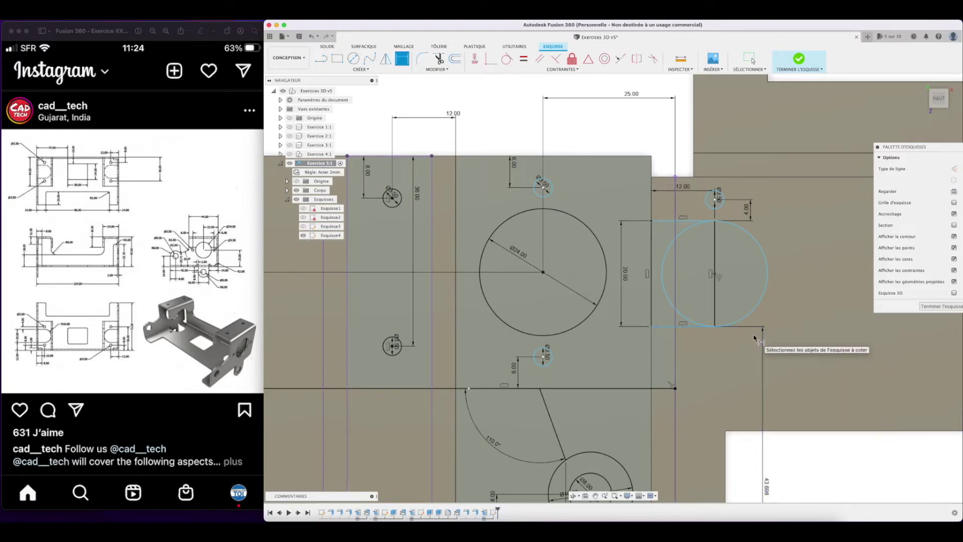
scroll(755, 361, "up", 3)
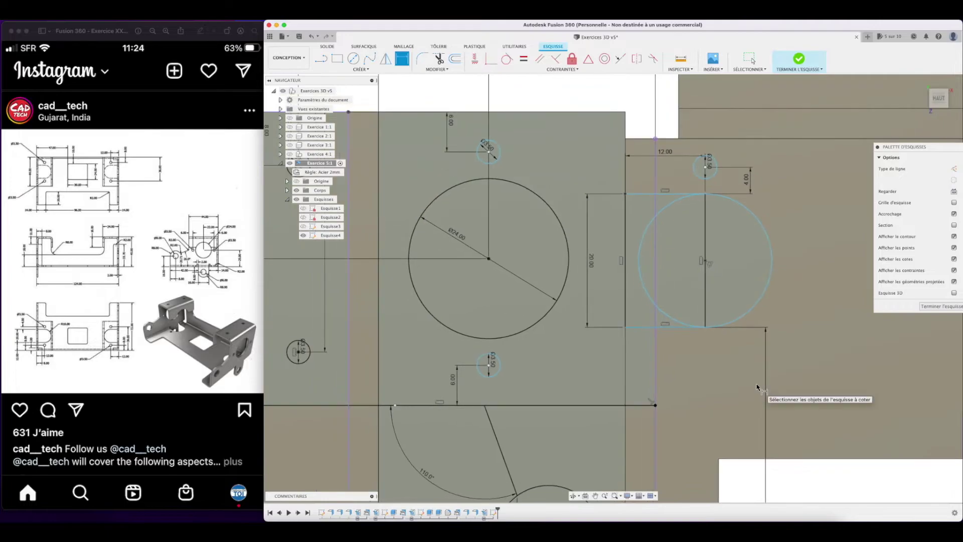
scroll(758, 386, "down", 2)
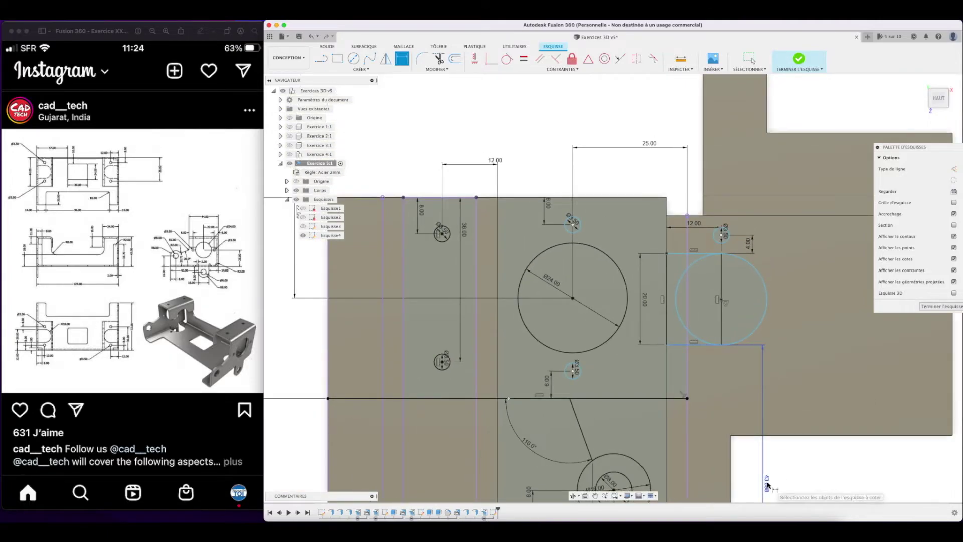
double_click(767, 482)
type("4")
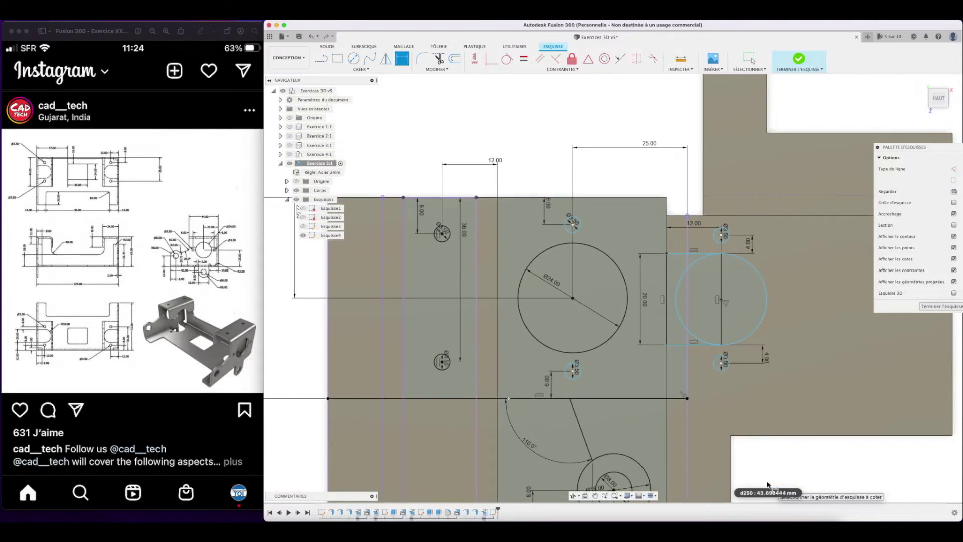
key("Return")
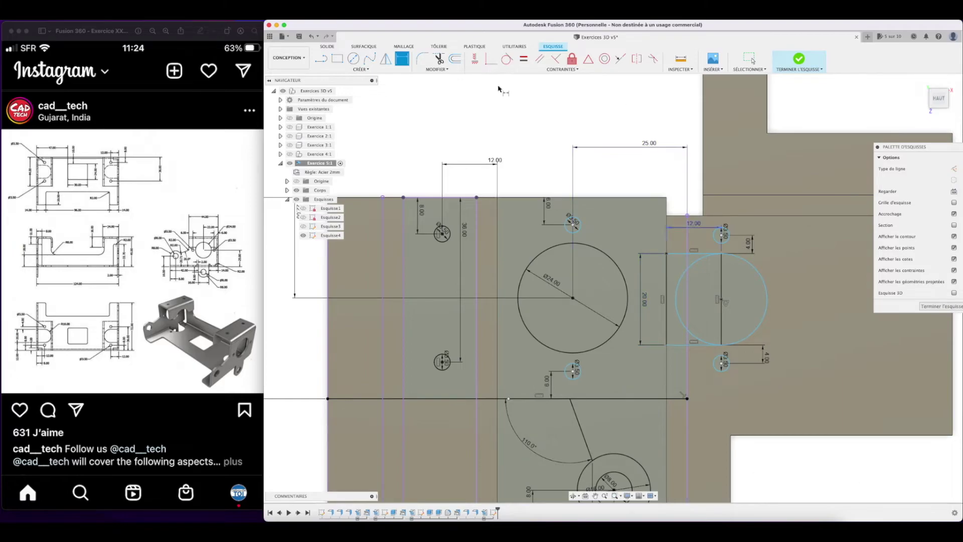
Trim the circle's part inside the rectangle and the rectangle's far side into a round-ended cutout outline, and finish the sketch.
left_click(439, 59)
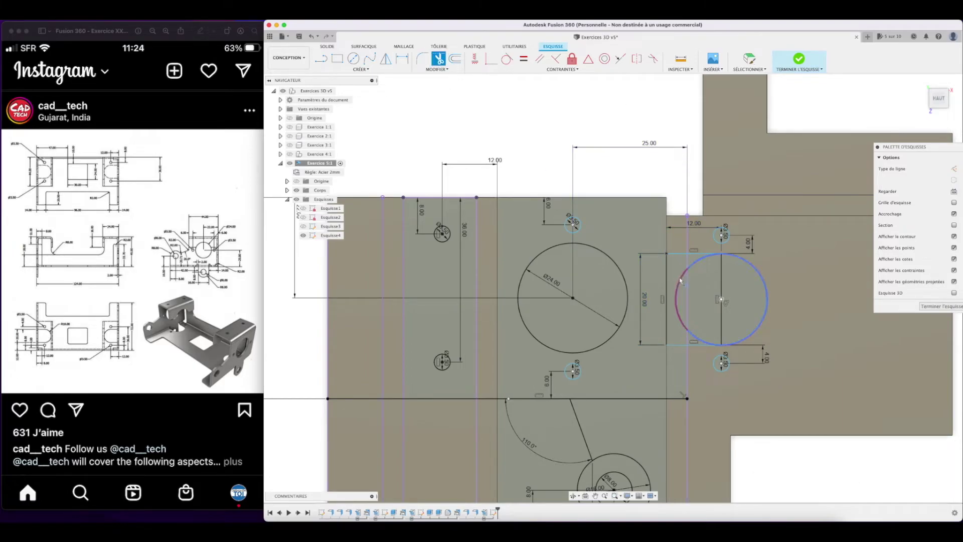
left_click(680, 282)
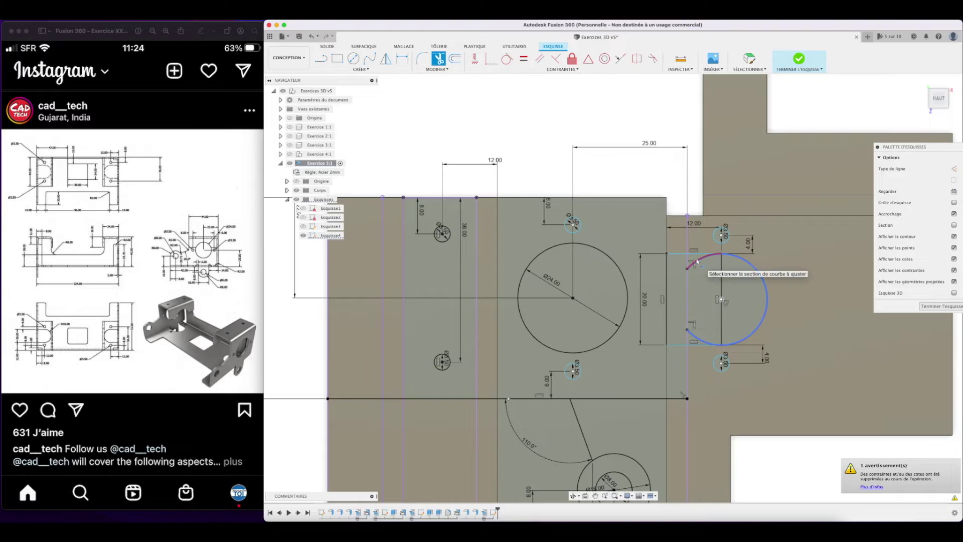
left_click(697, 341)
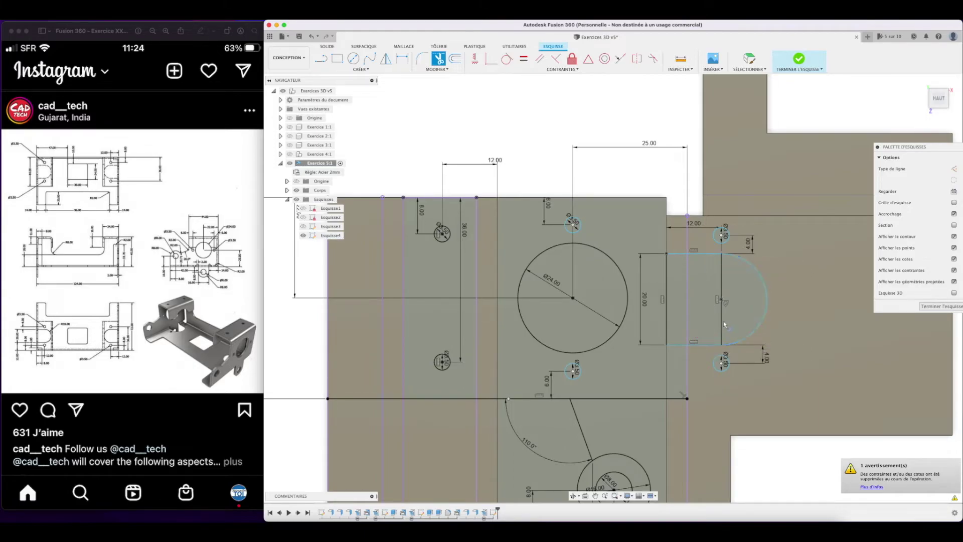
left_click(723, 323)
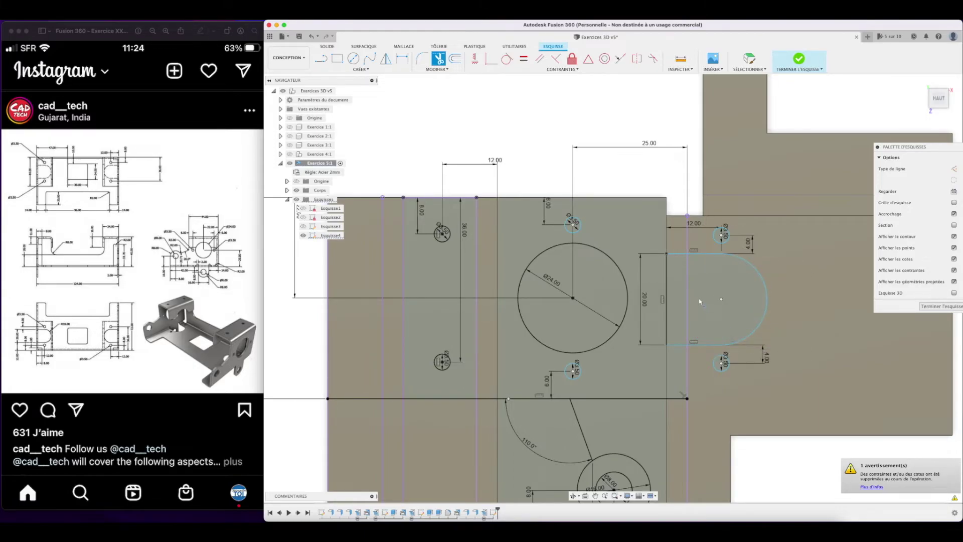
left_click(796, 61)
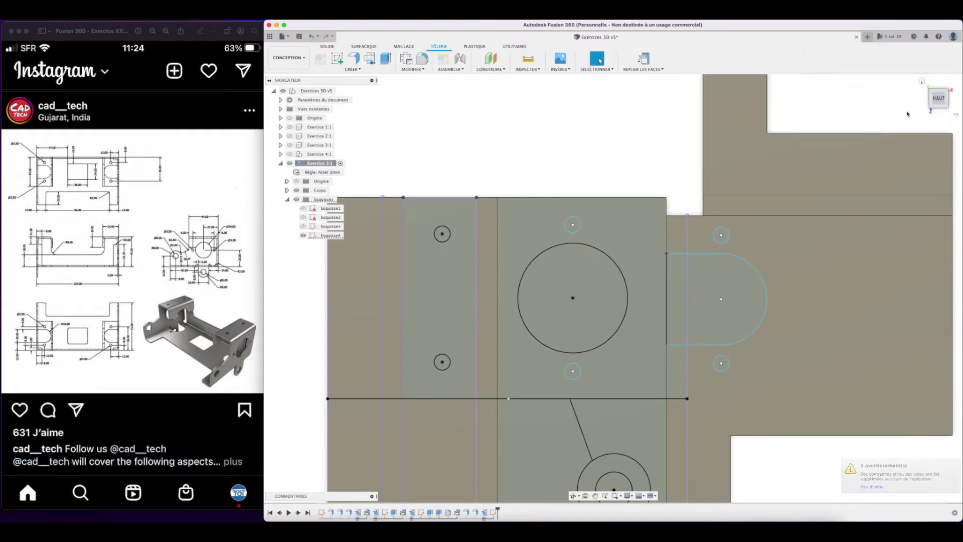
left_click(920, 85)
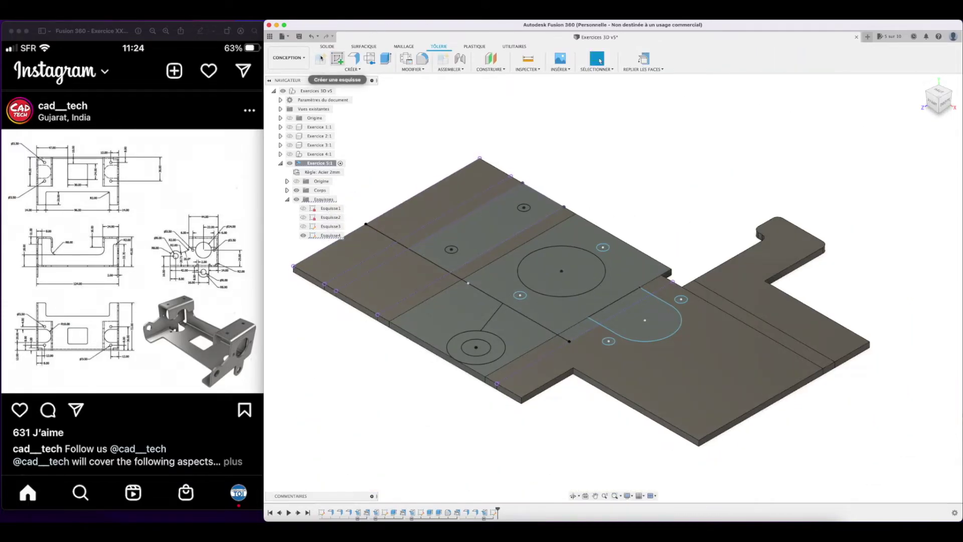
Reopen the sketch and close the flange's waste area with lines from the bend to the outer corner and down to the dividing line.
double_click(315, 236)
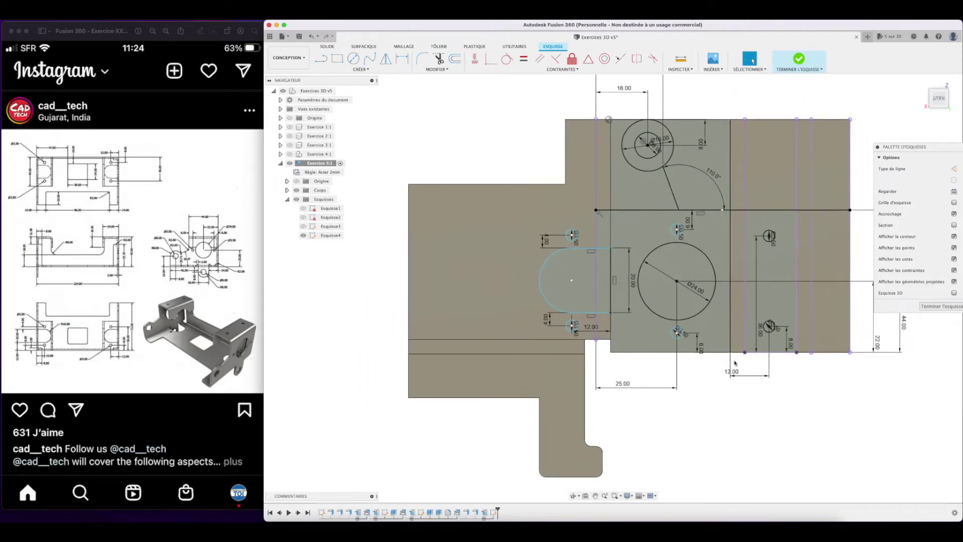
left_click(322, 60)
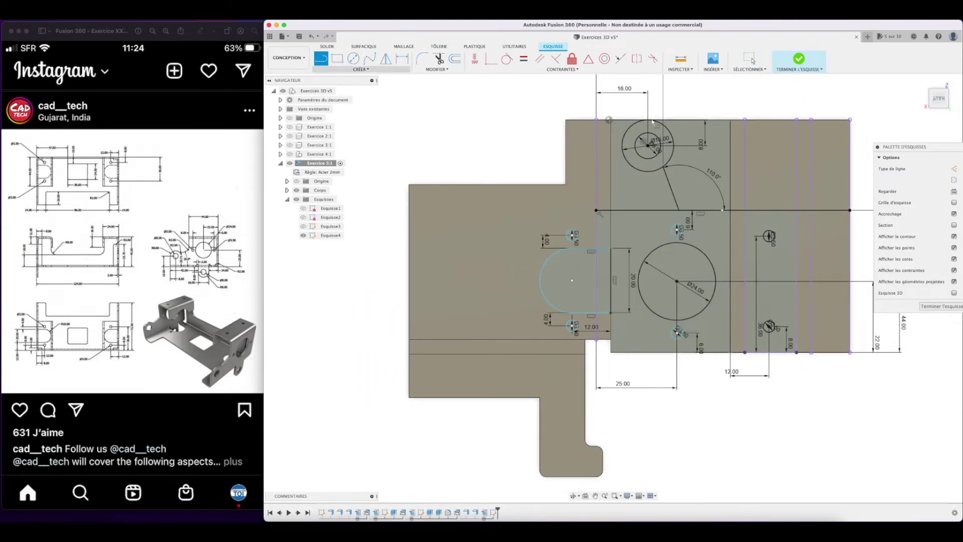
left_click(730, 120)
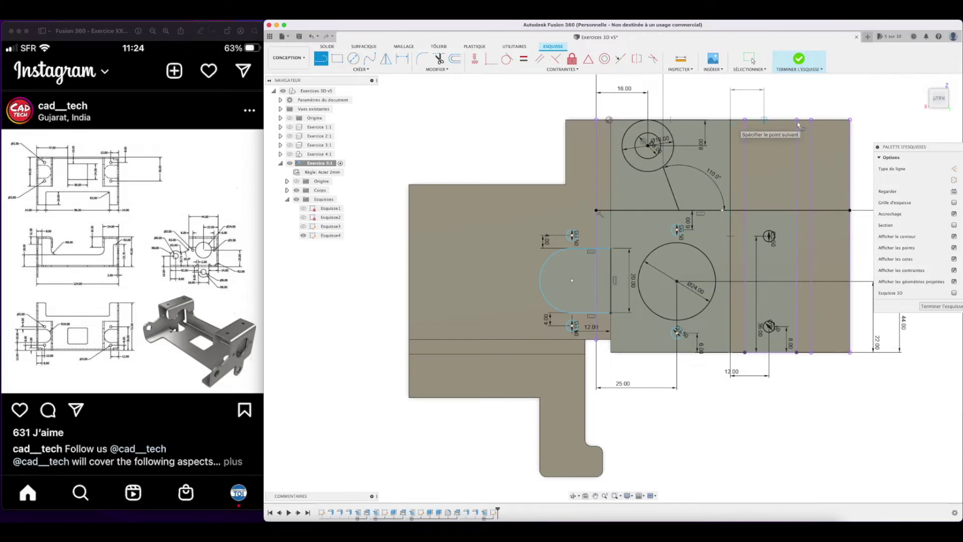
left_click(850, 120)
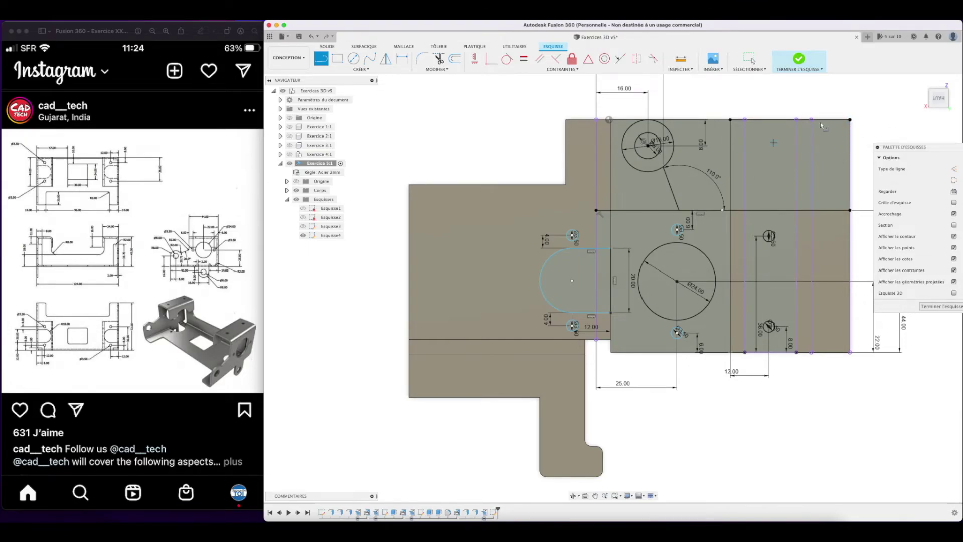
left_click(850, 120)
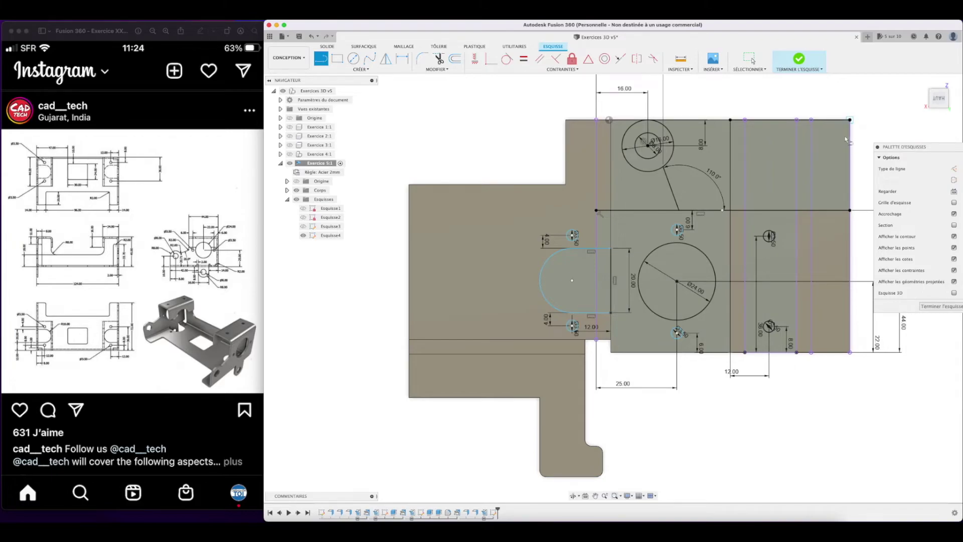
left_click(849, 211)
left_click(799, 59)
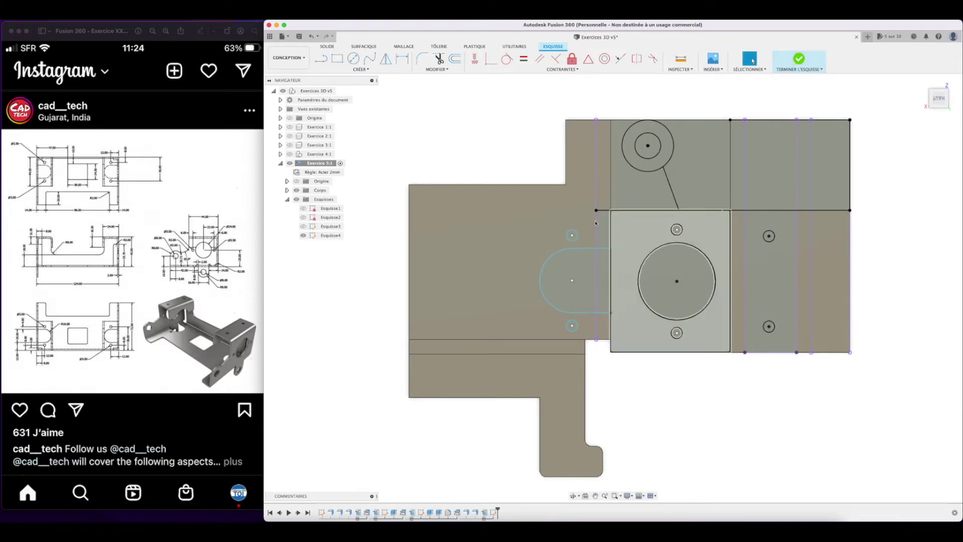
Start an extrusion with the flange's waste area beyond the dividing line and the flange's two small circles as profiles.
left_click(922, 81)
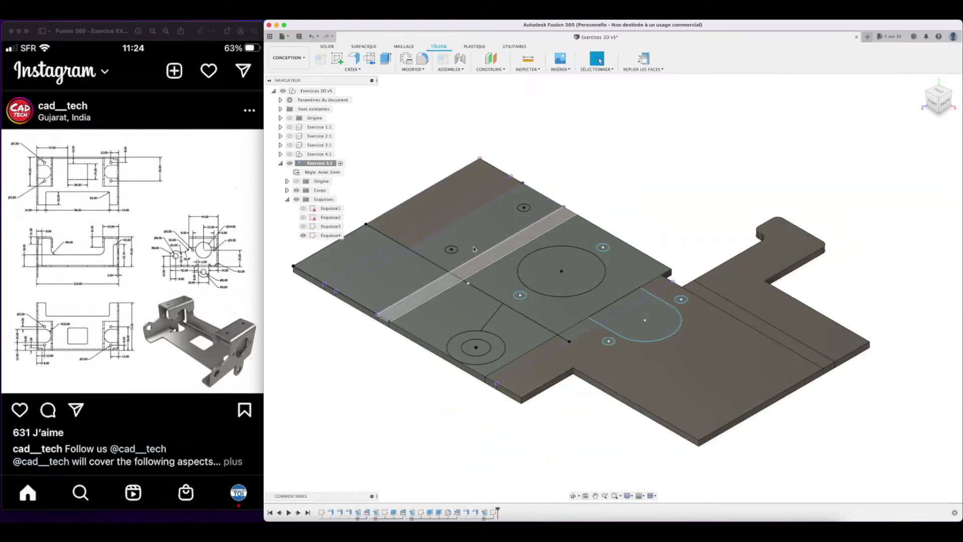
left_click(386, 58)
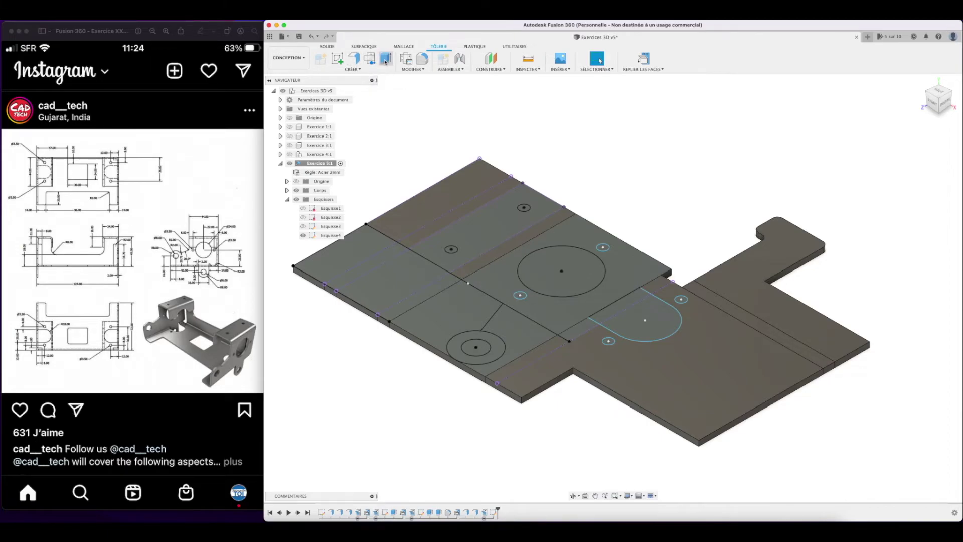
left_click(366, 269)
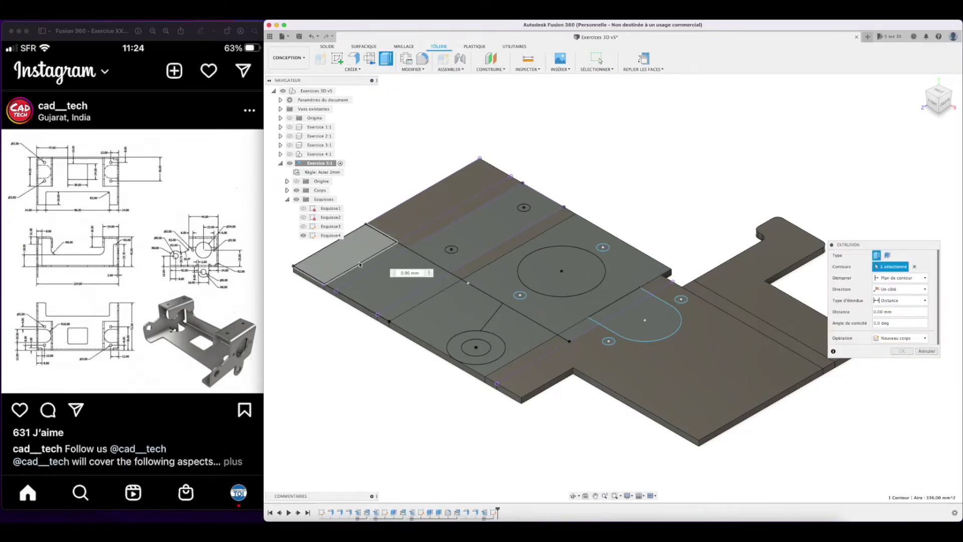
left_click(366, 270)
left_click(397, 284)
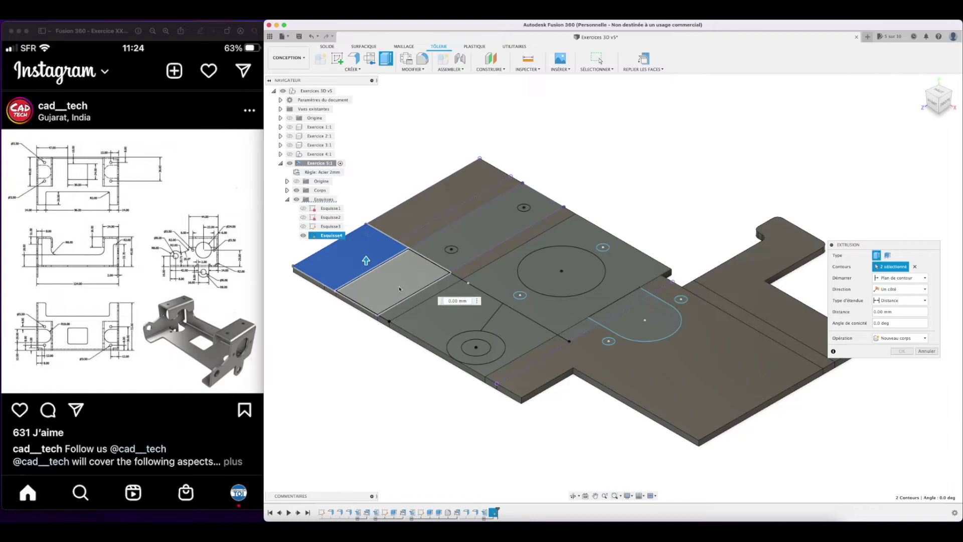
left_click(451, 252)
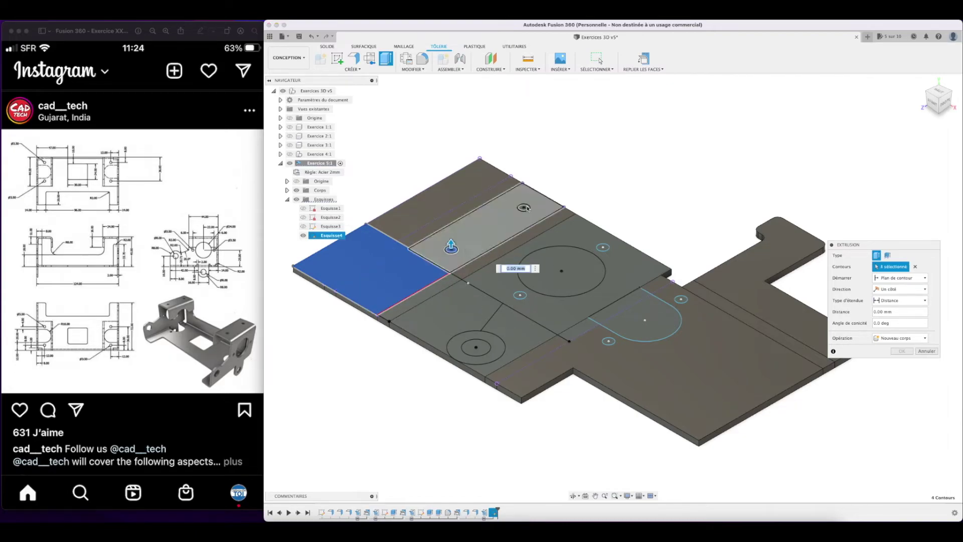
left_click(524, 207)
Add the wall's 24 mm circle, its two small circles, the ear's inner circle and the waste area beside the ear to the extrusion.
left_click(582, 259)
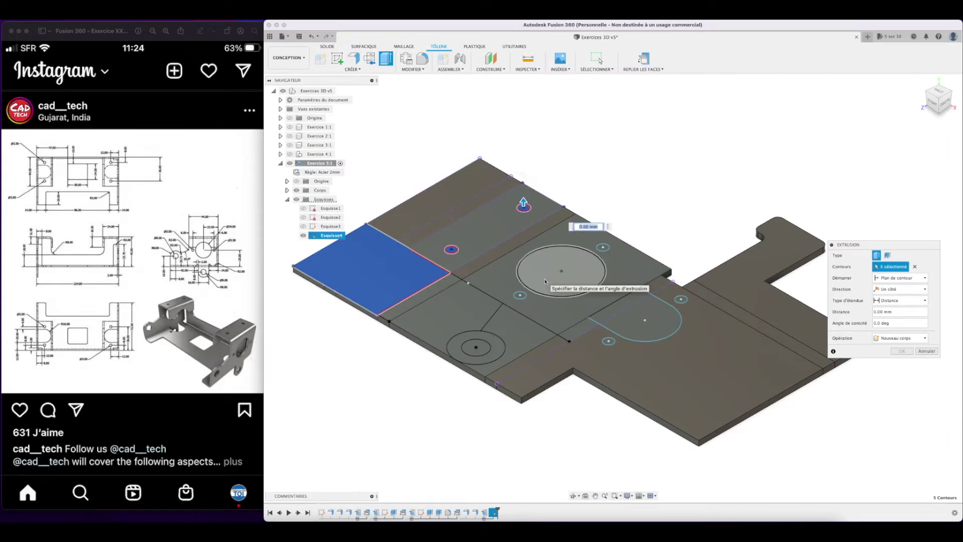
left_click(603, 248)
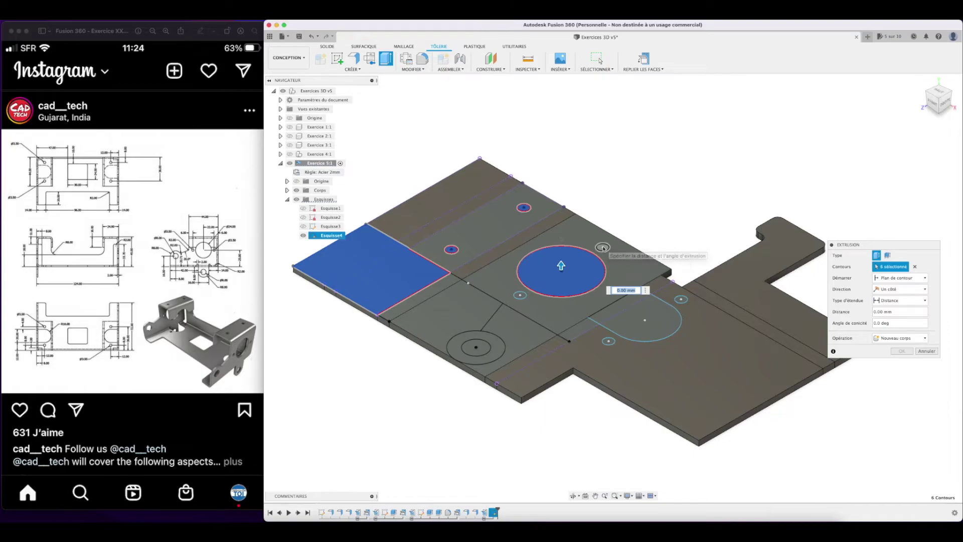
left_click(520, 296)
left_click(476, 347)
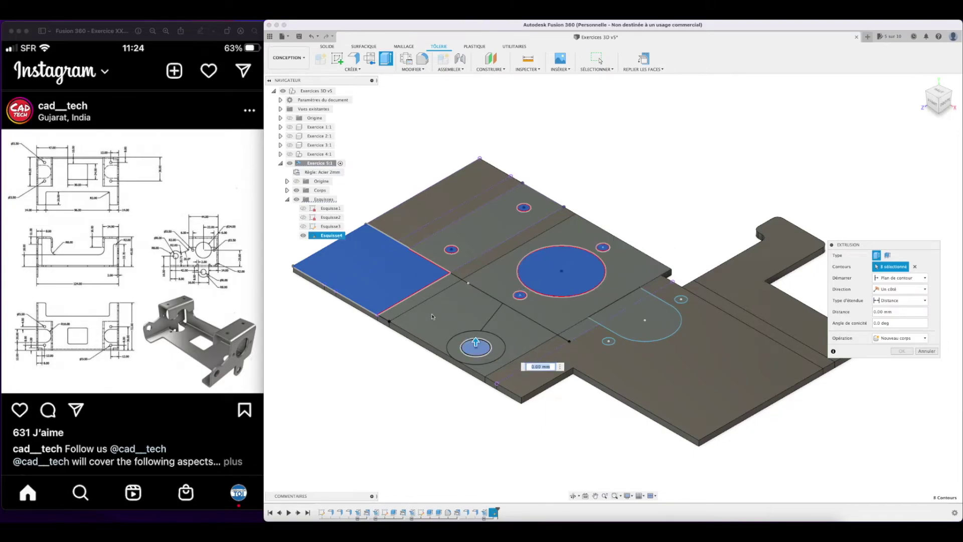
left_click(435, 317)
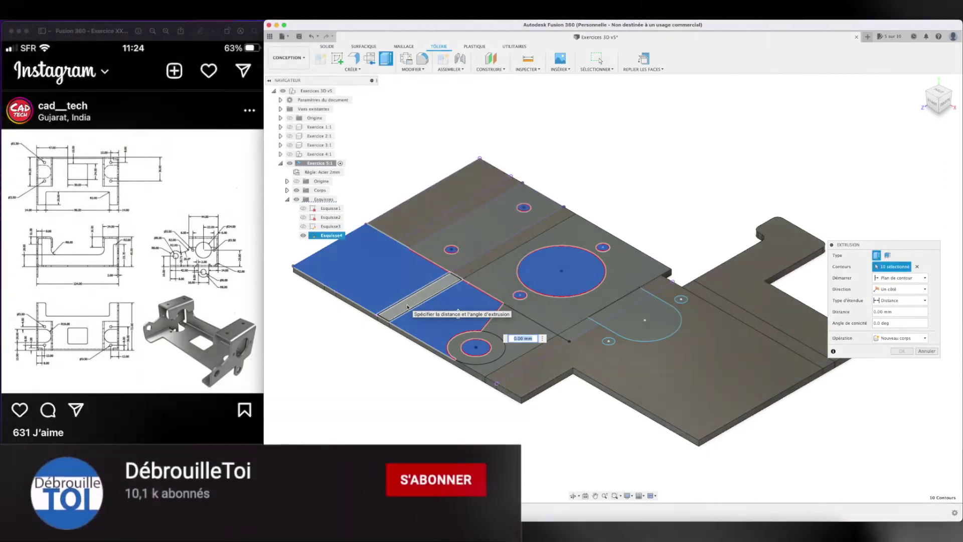
Add the base's round-ended cutout and its two 3.5 mm circles, and extrude all profiles down as a cut through the sheet.
left_click(649, 321)
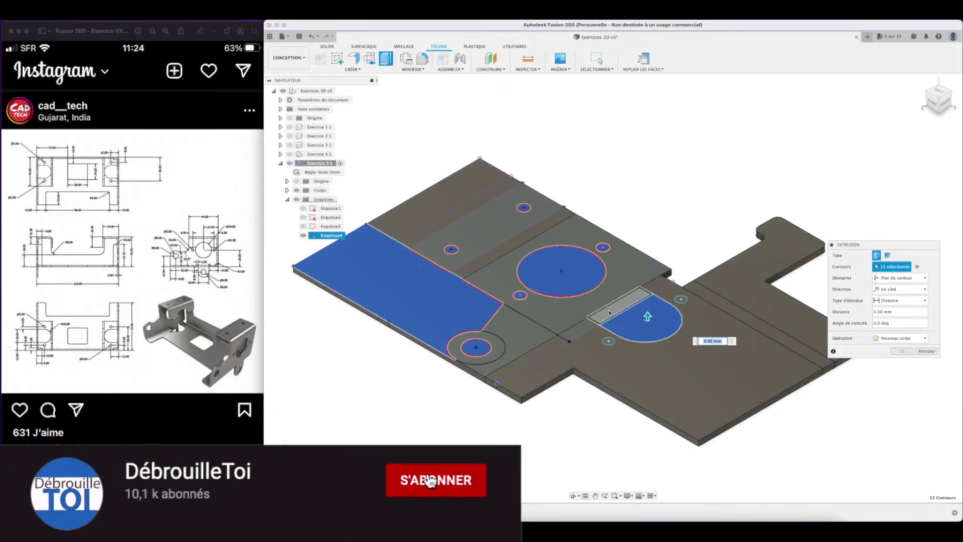
left_click(610, 313)
left_click(609, 312)
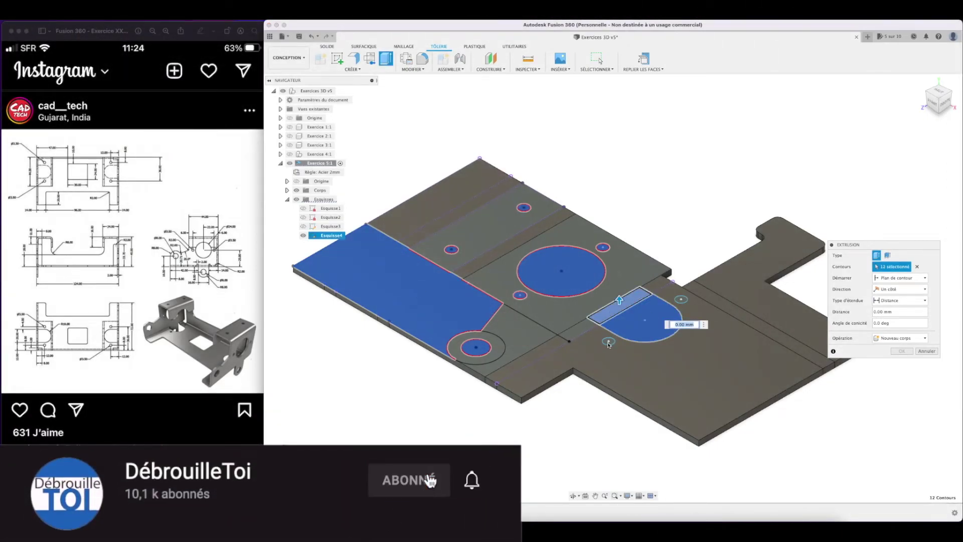
left_click(680, 300)
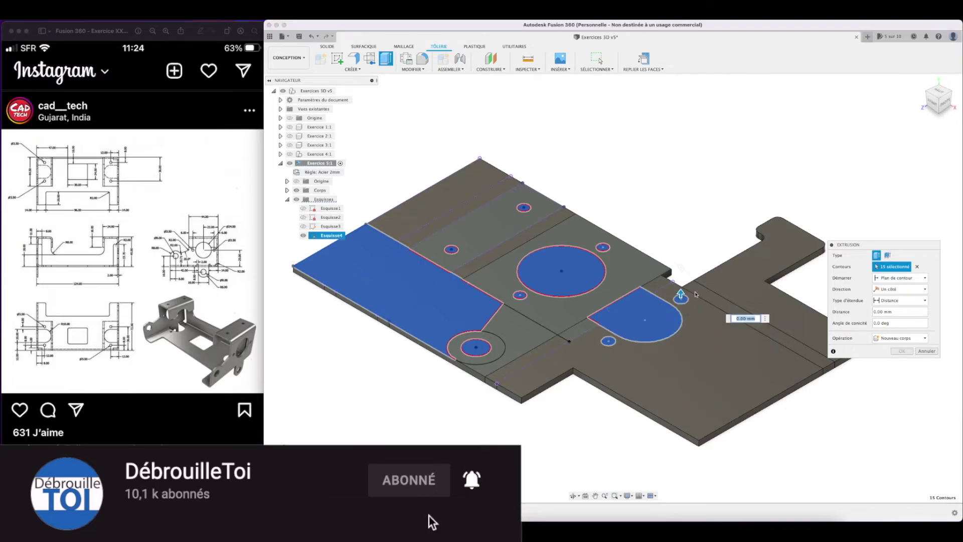
left_click_drag(681, 294, 726, 345)
left_click(903, 363)
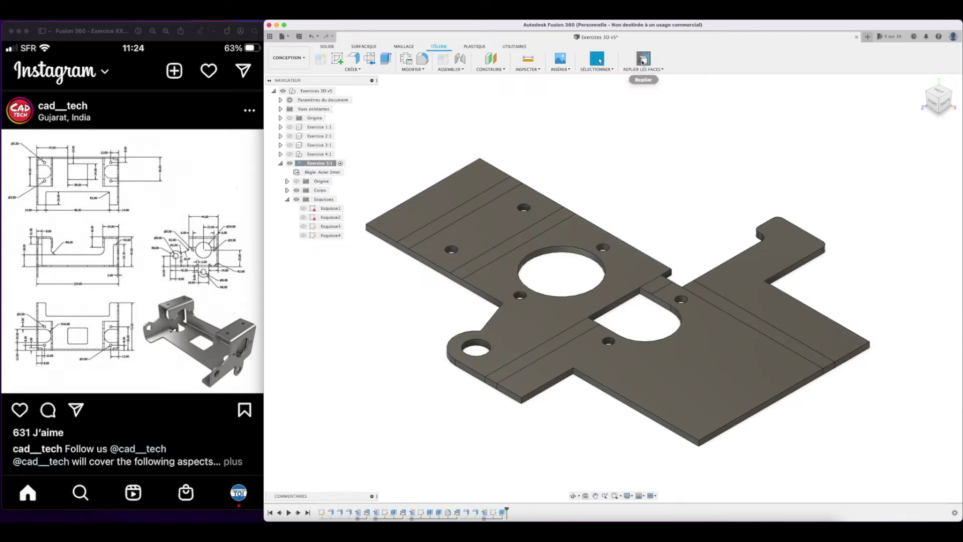
Refold the faces of the bracket and start a sketch on the outer face of the wall with the large hole.
left_click(644, 59)
mouse_move(944, 106)
left_mouse_down()
mouse_move(740, 90)
mouse_move(654, 64)
mouse_move(668, 78)
left_mouse_up()
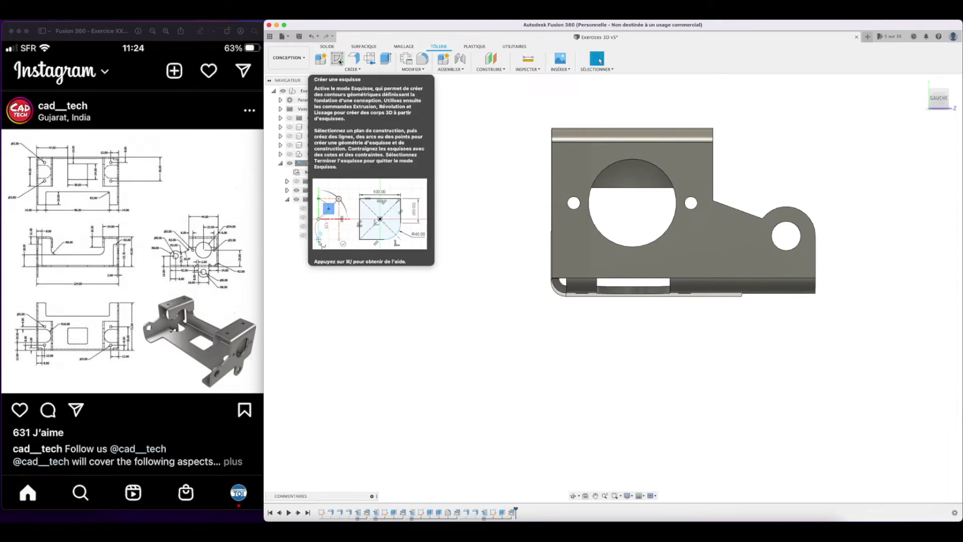
left_click(339, 61)
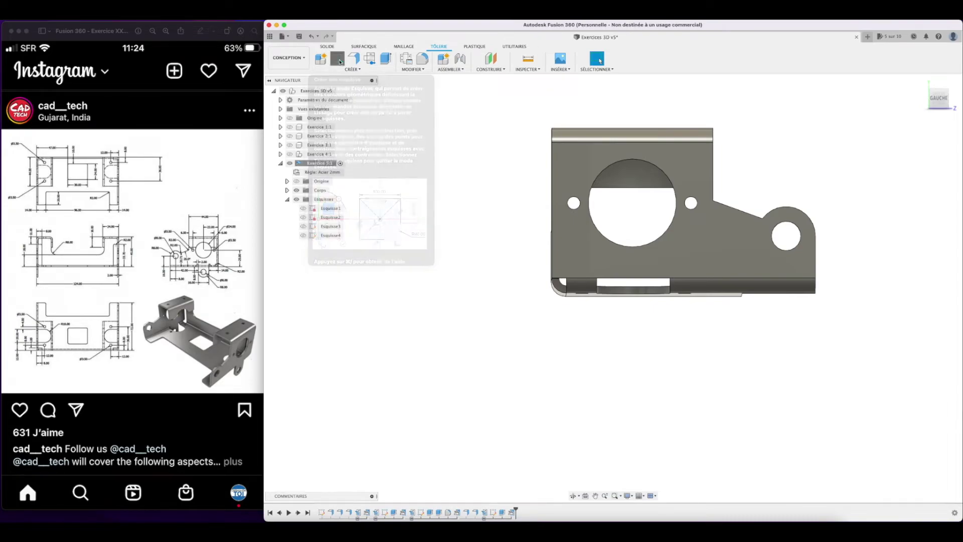
left_click(585, 248)
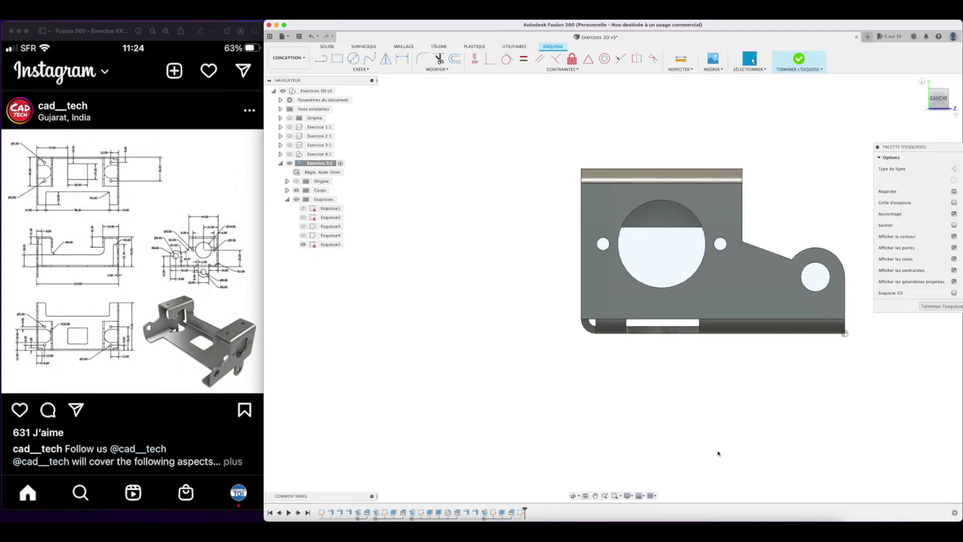
left_click(596, 495)
left_click_drag(691, 307, 627, 339)
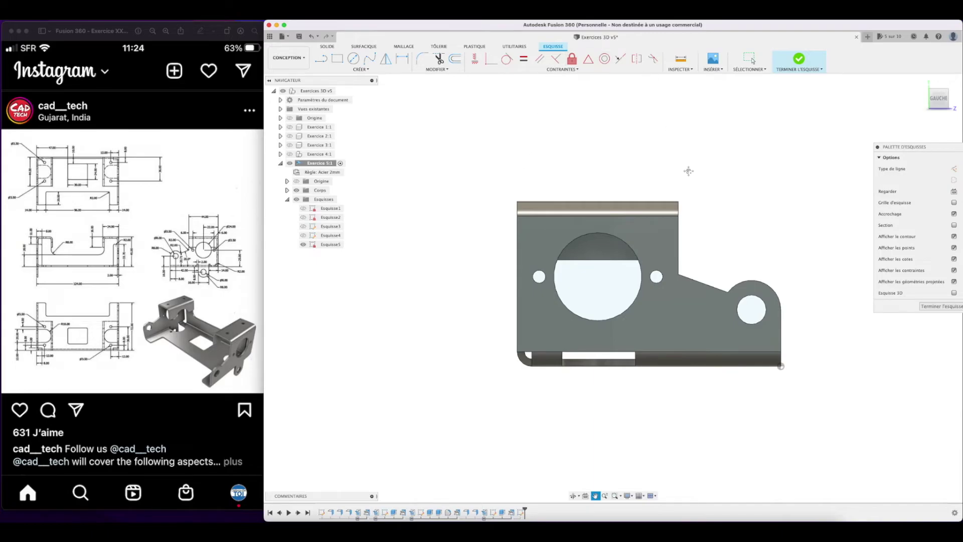
Project the wall's 24 mm hole edge and one end edge of the base cutout into the sketch.
left_click(353, 59)
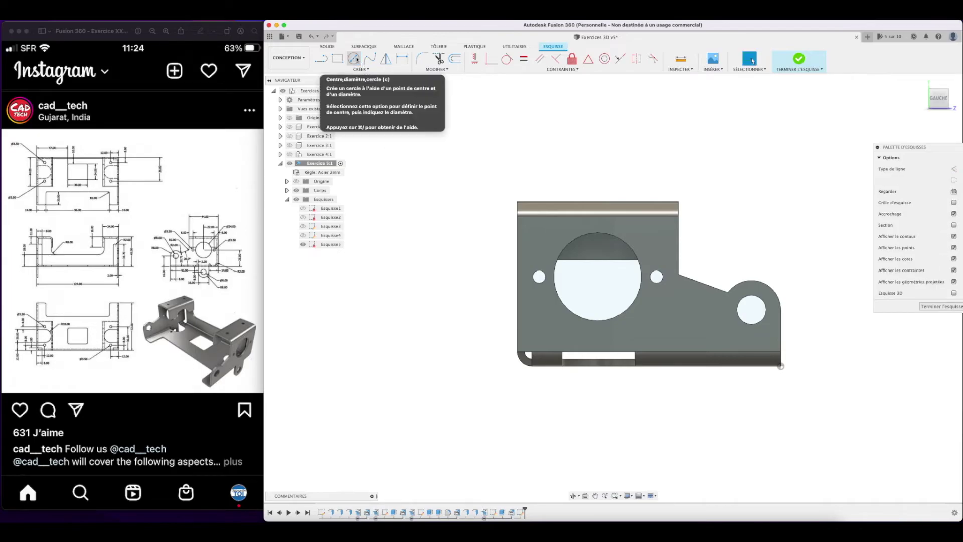
key("p")
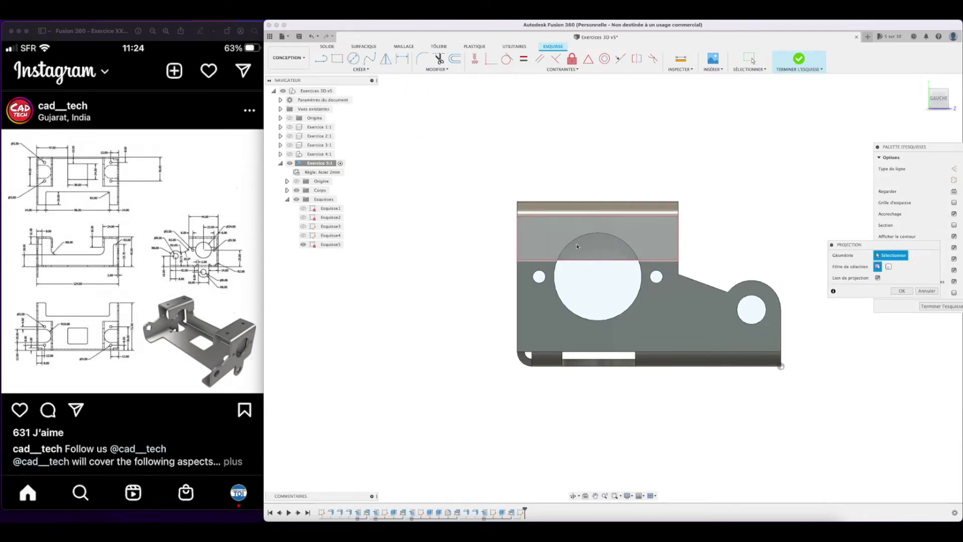
left_click(556, 272)
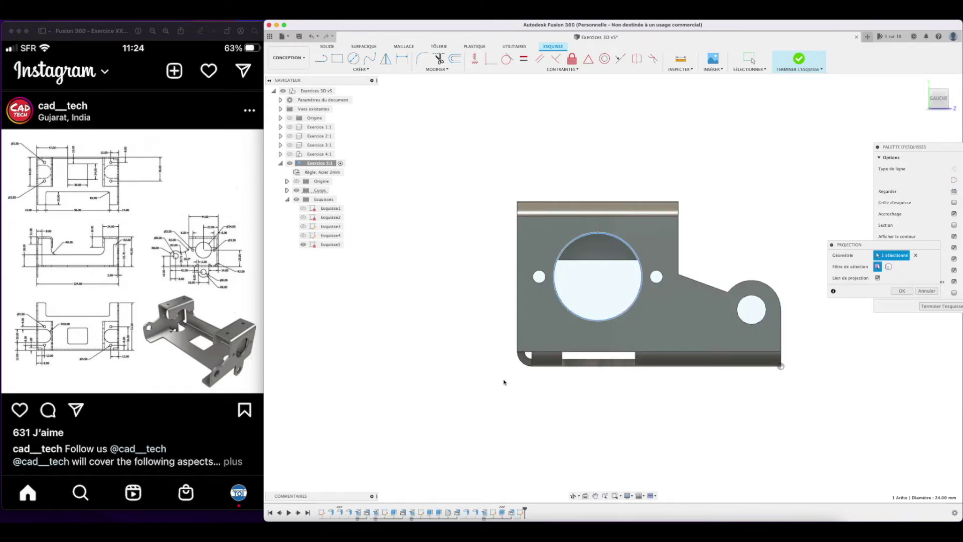
left_click(563, 365)
left_click(901, 291)
left_click(353, 59)
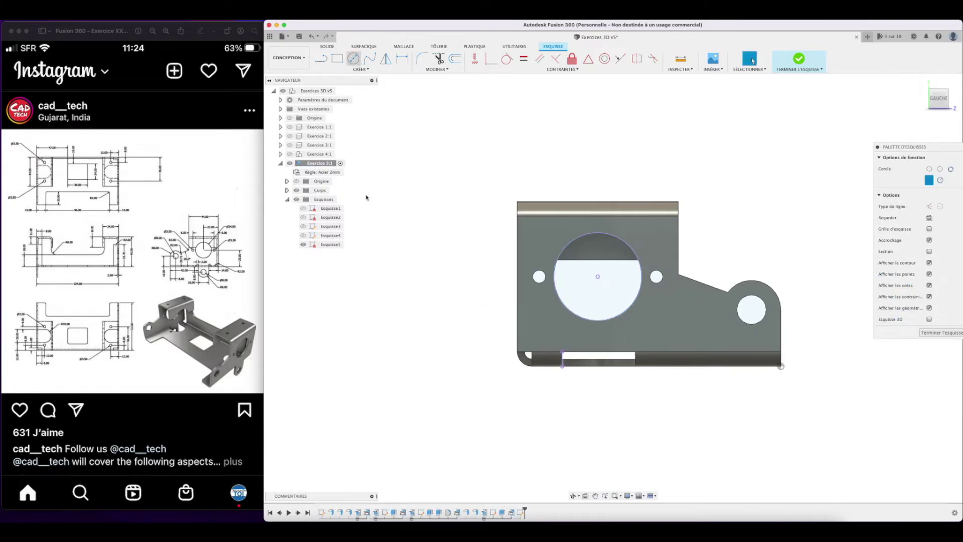
left_click(598, 277)
left_click(560, 253)
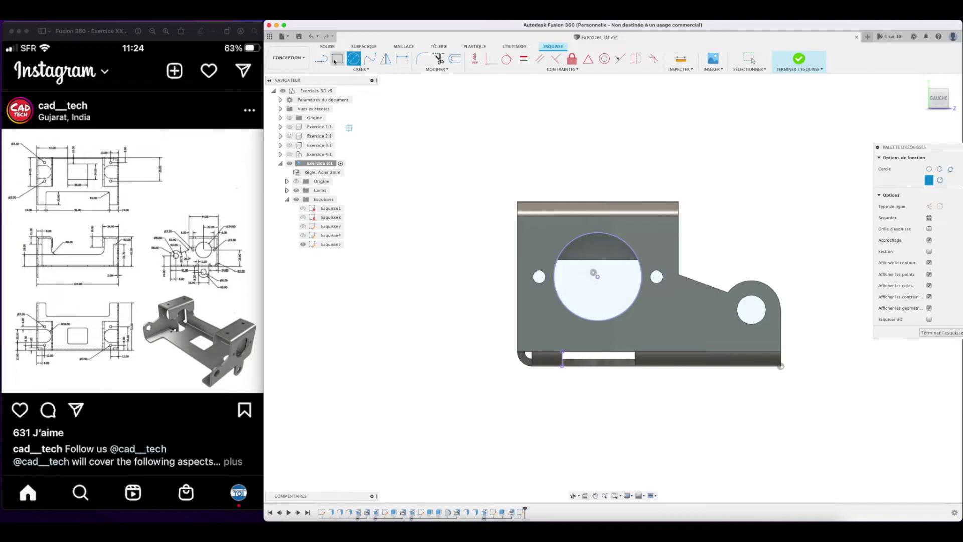
Sketch a rectangle 16 mm wide and 8 mm high extending down from the wall's lower edge below the large hole.
left_click(336, 60)
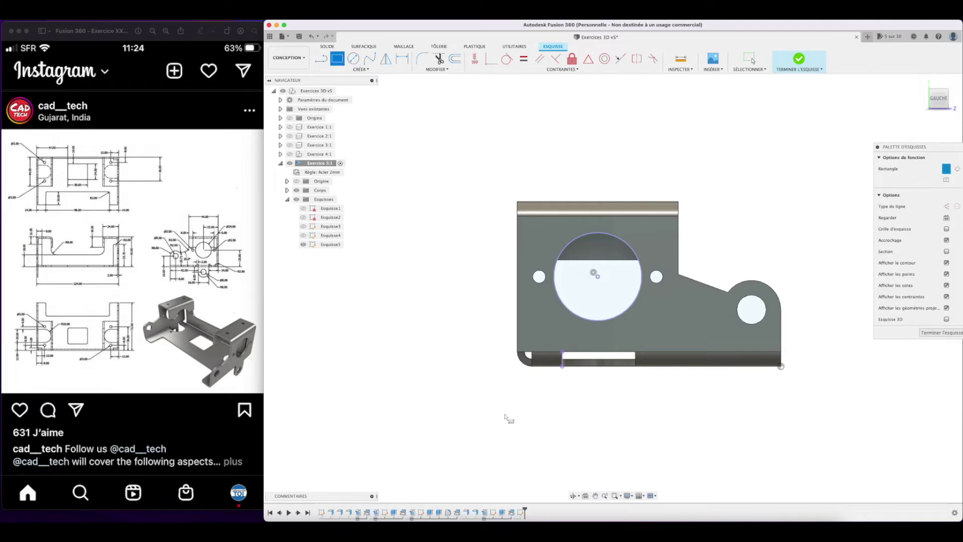
left_click(567, 354)
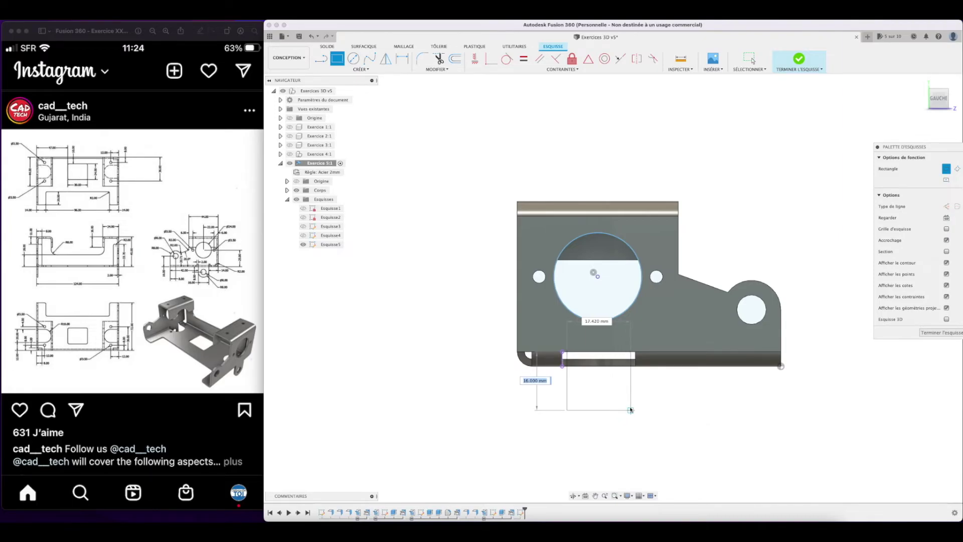
type("8")
key("Tab")
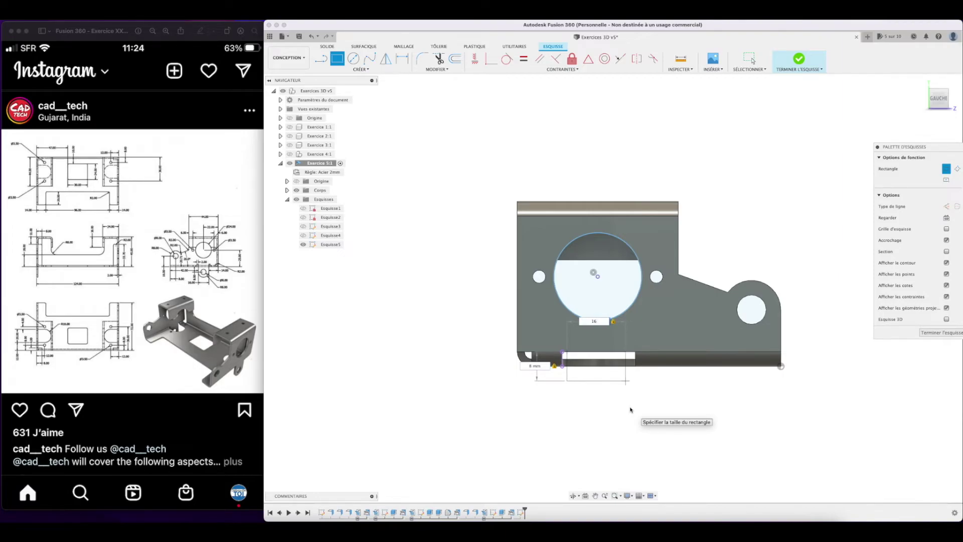
type("16")
key("Return")
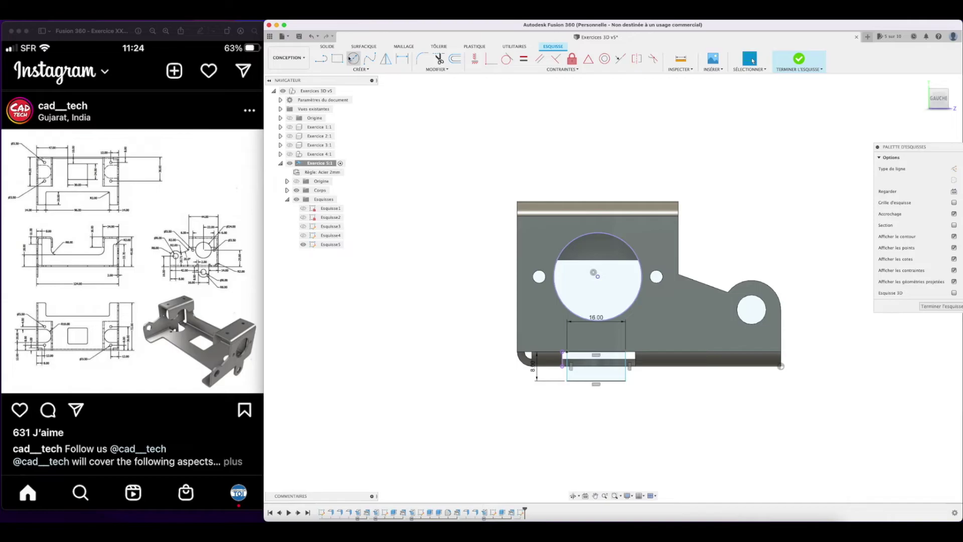
Dimension the rectangle's near side 2 mm from the projected end edge of the base cutout.
left_click(402, 59)
left_click(563, 365)
left_click(567, 366)
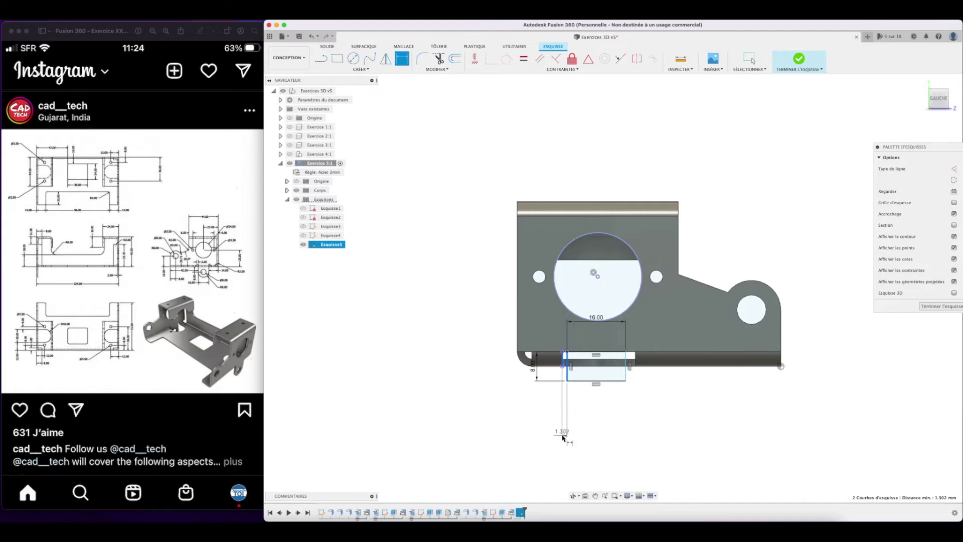
left_click(563, 437)
type("2")
key("Return")
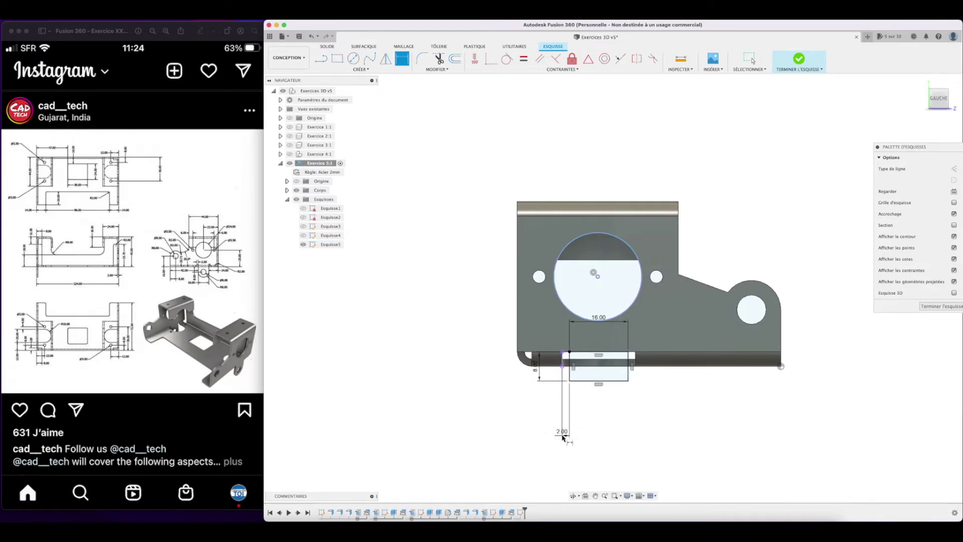
Draw an 8 mm circle centred on the rectangle's lower edge and a larger concentric circle reaching the rectangle's lower corners.
left_click(354, 59)
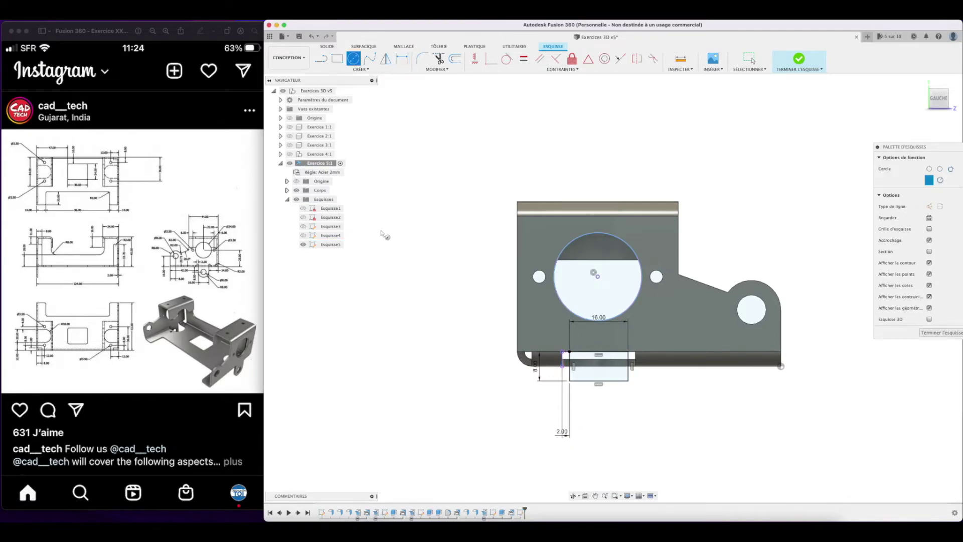
left_click(599, 382)
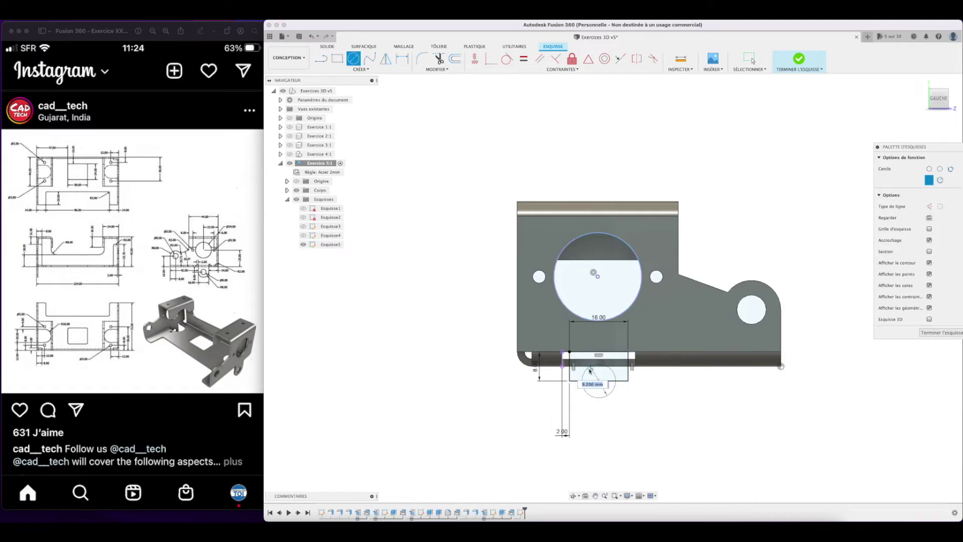
left_click(590, 371)
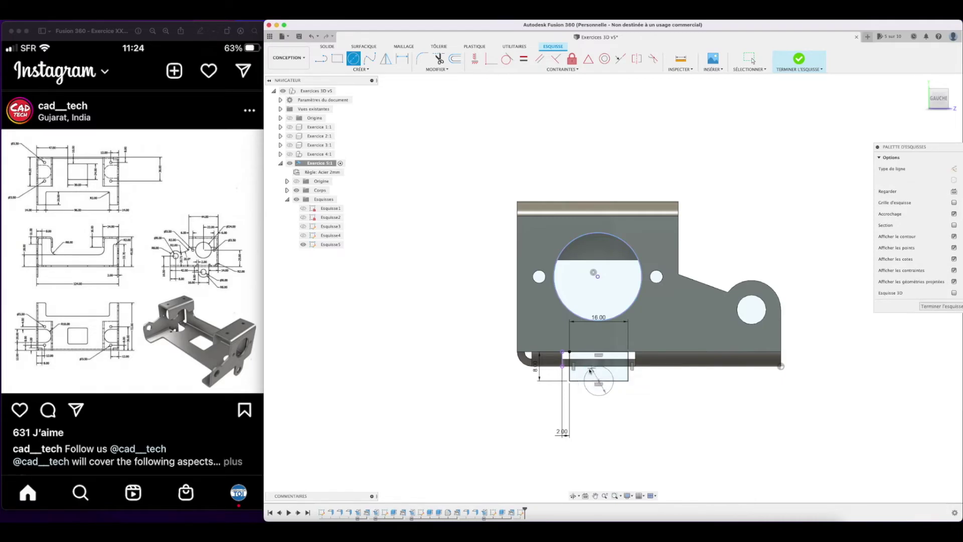
key("Escape")
left_click(353, 59)
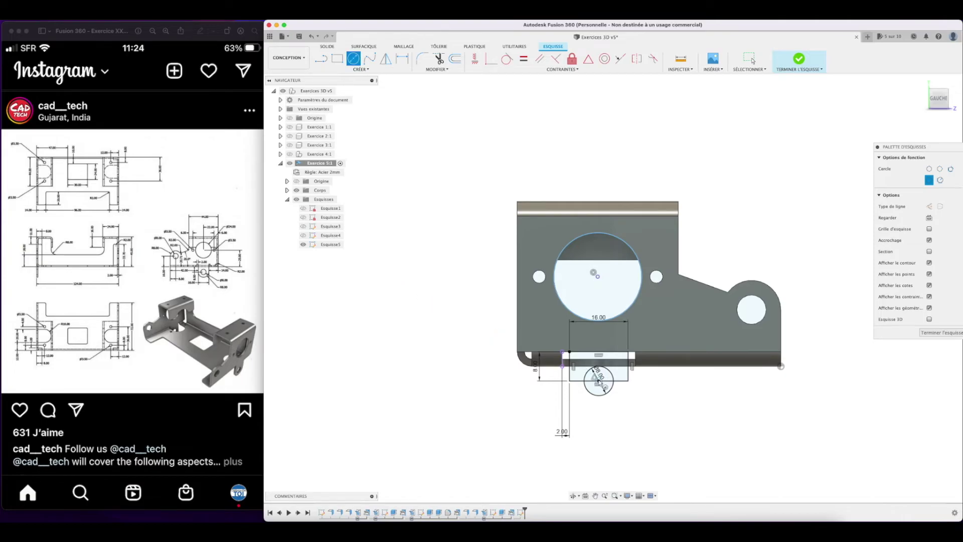
left_click(599, 382)
type("28")
key("Return")
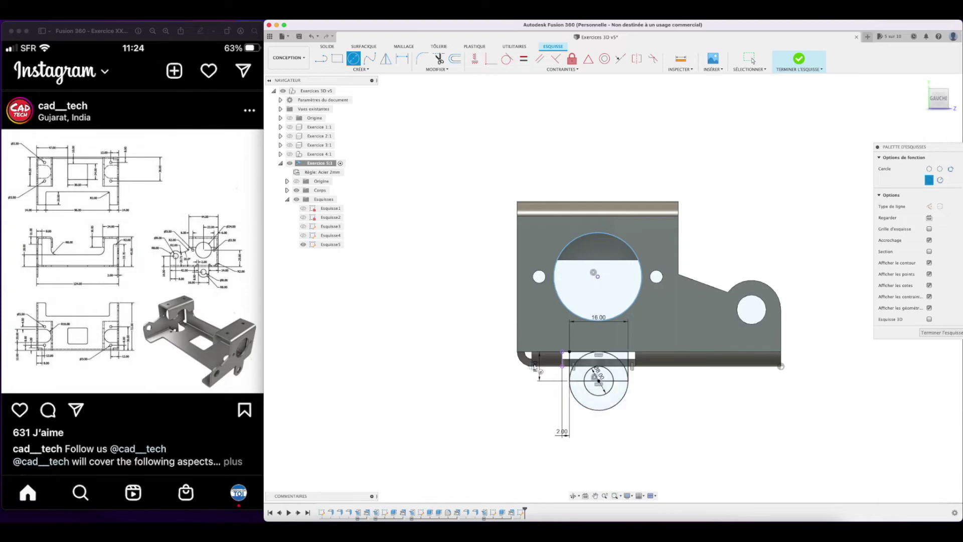
Trim the rectangle's lower edge and the outer circle's upper arc to leave a round-ended tab outline, and finish the sketch.
left_click(438, 58)
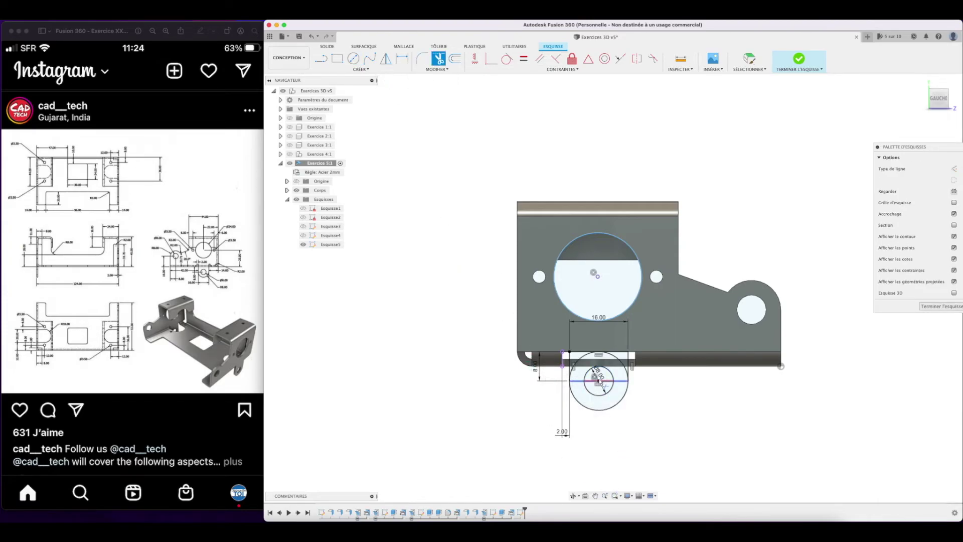
left_click(604, 384)
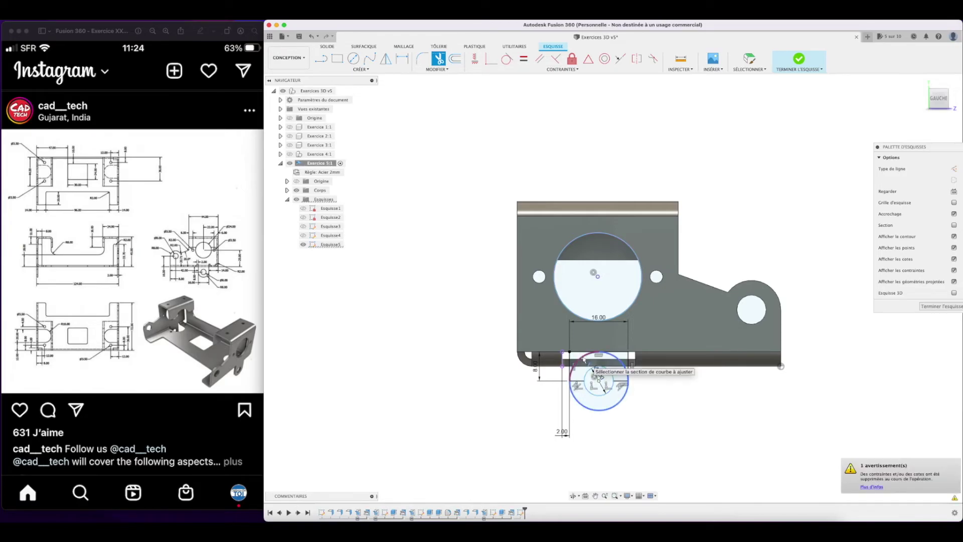
left_click(595, 358)
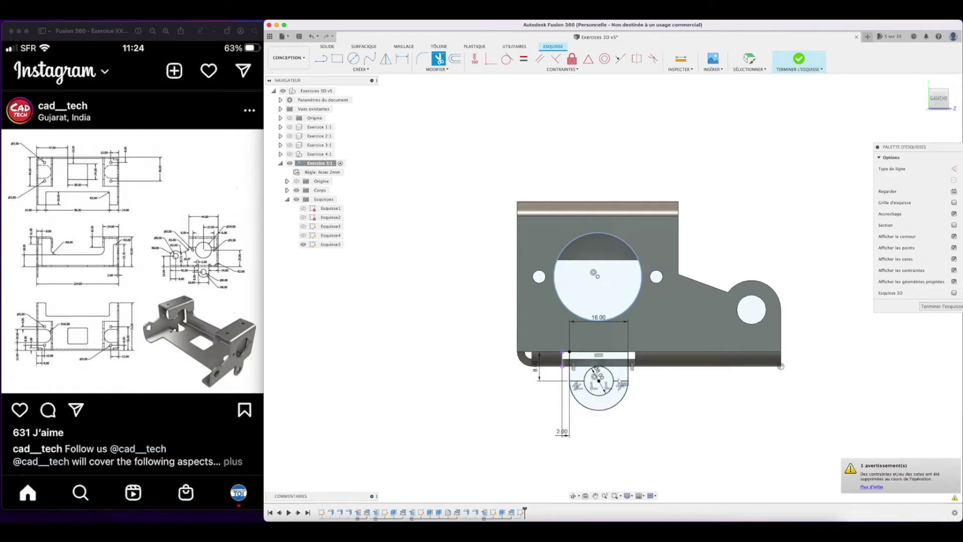
left_click(623, 384)
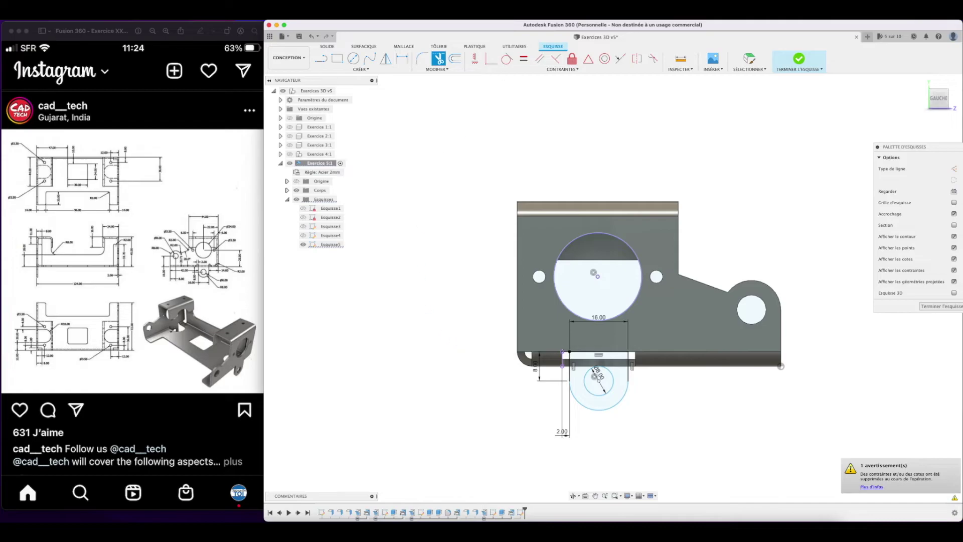
left_click(798, 60)
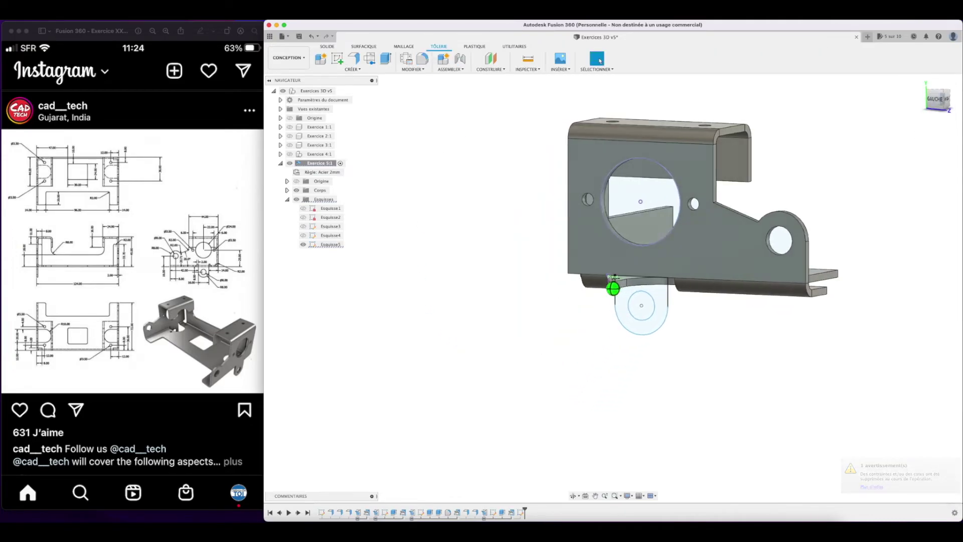
Extrude the projected 24 mm circle -51 mm as a cut through the folded lip behind the wall.
left_click(385, 61)
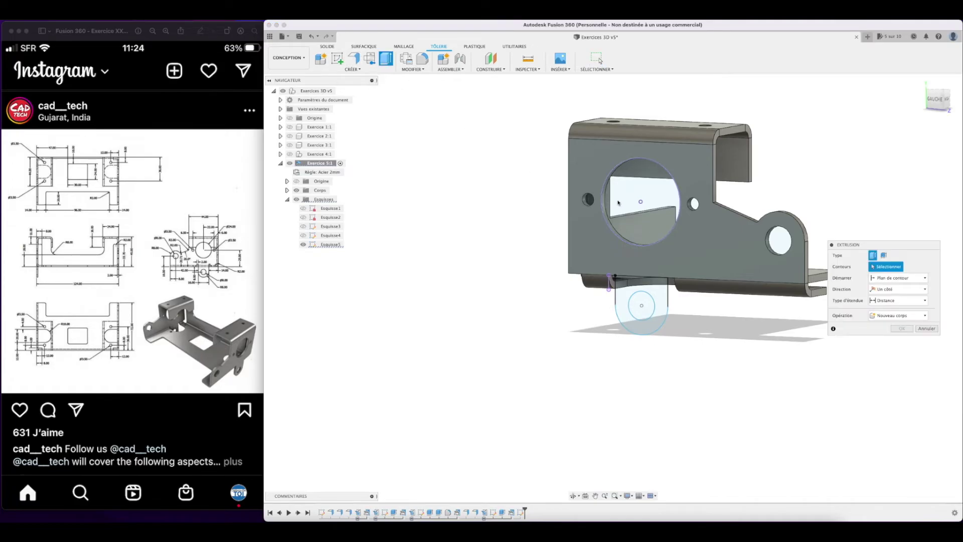
left_click(635, 208)
left_click_drag(635, 208, 756, 189)
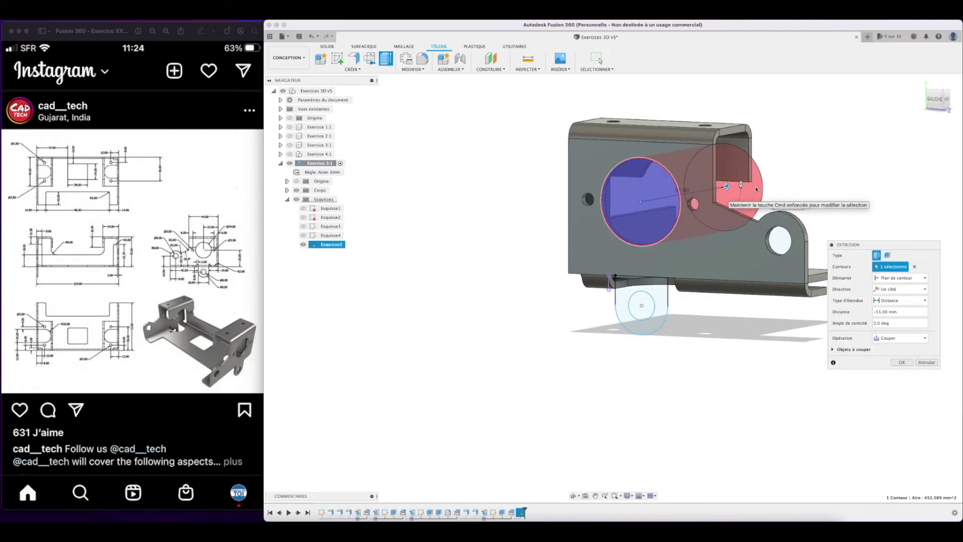
left_click(932, 107)
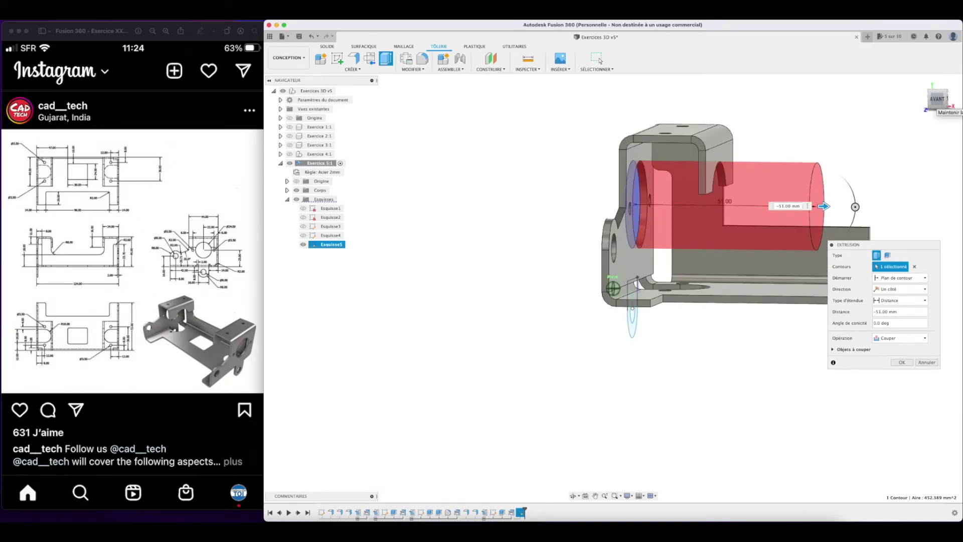
left_click_drag(808, 103, 864, 109)
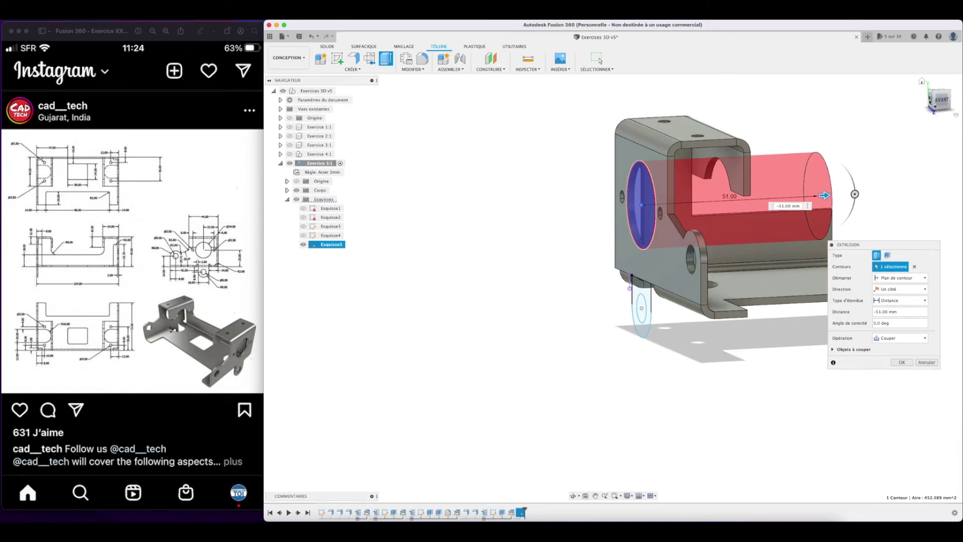
mouse_move(940, 102)
left_mouse_down()
mouse_move(961, 102)
mouse_move(799, 99)
mouse_move(776, 84)
mouse_move(809, 82)
left_mouse_up()
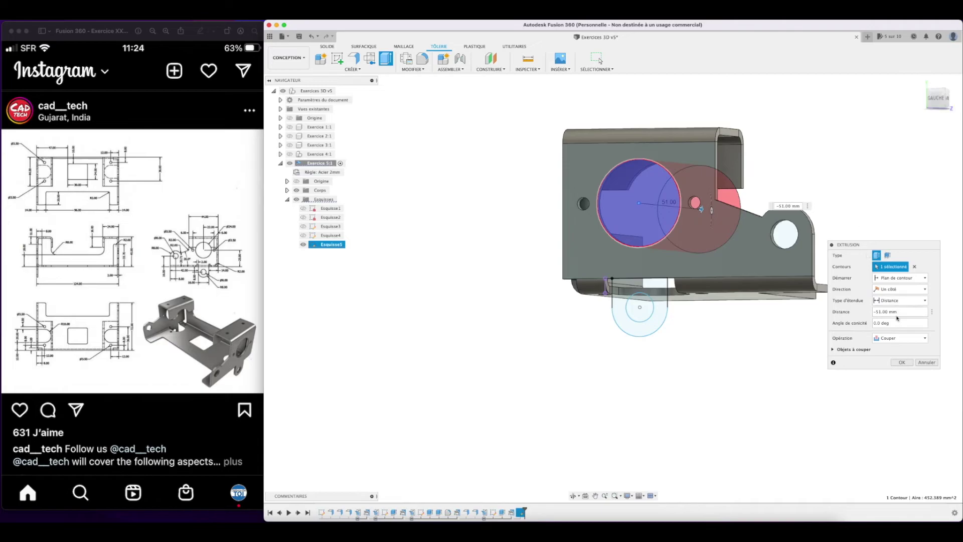
key("Return")
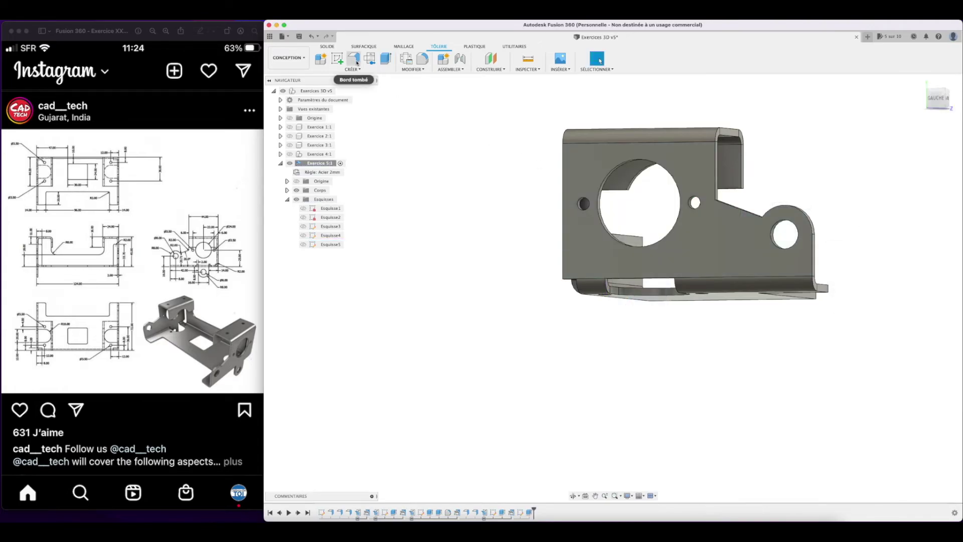
Show the wall sketch again and extrude the tab profile around its hole by -2 mm, joined to the bracket.
left_click(386, 59)
left_click(303, 245)
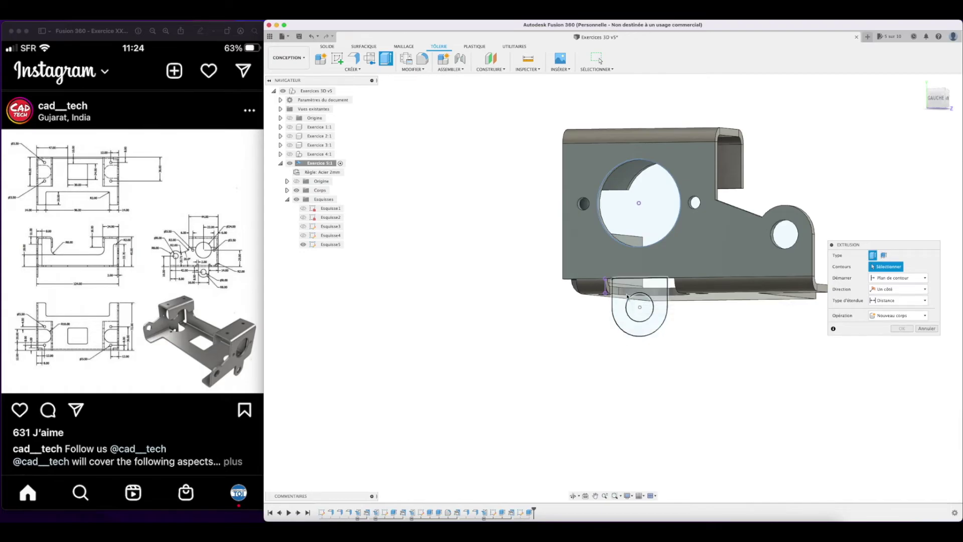
left_click(627, 297)
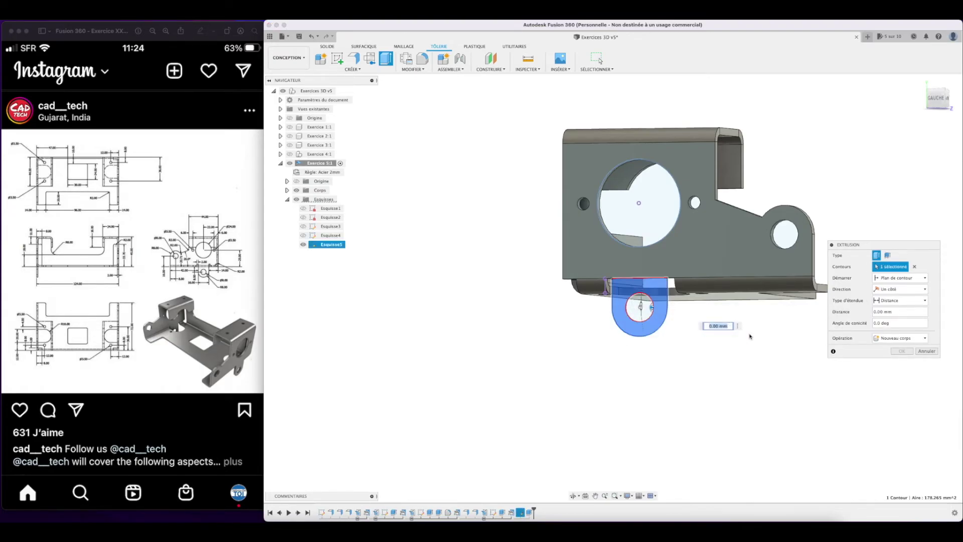
type("-2")
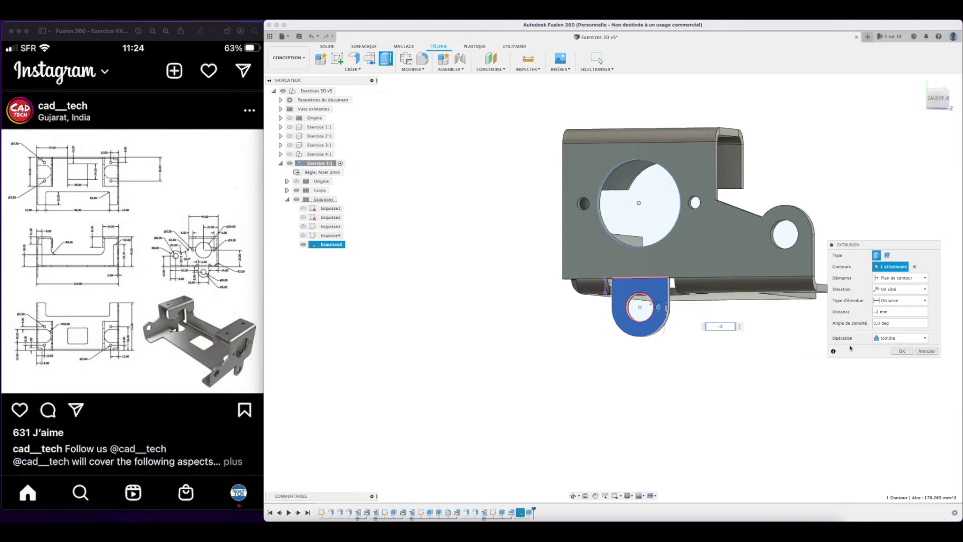
left_click(901, 351)
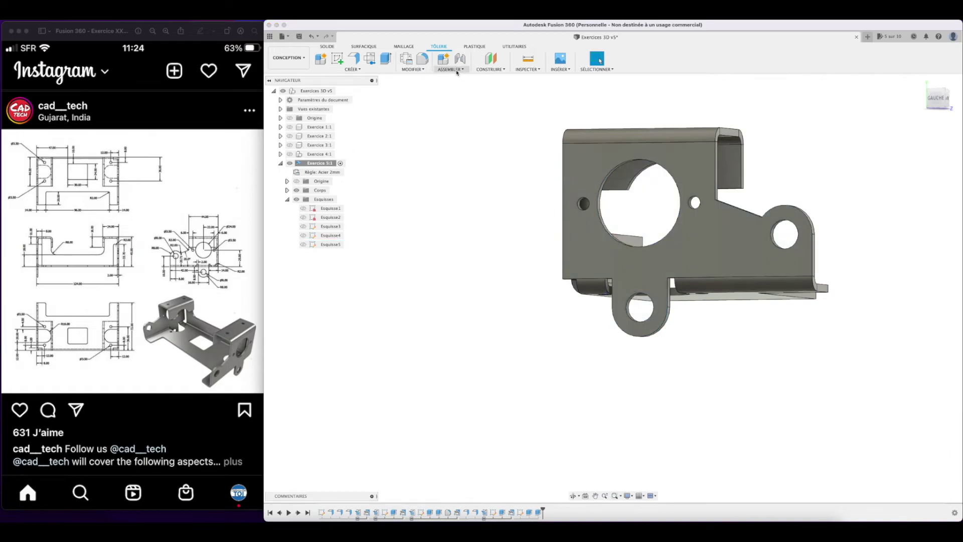
Unfold all bends of the bracket with the base's upper face as the fixed entity.
left_click(412, 69)
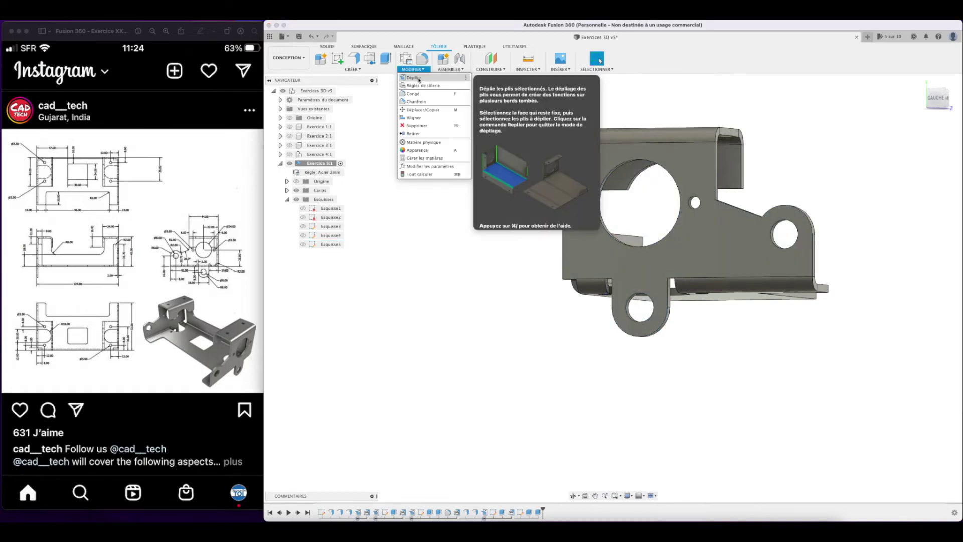
left_click(419, 83)
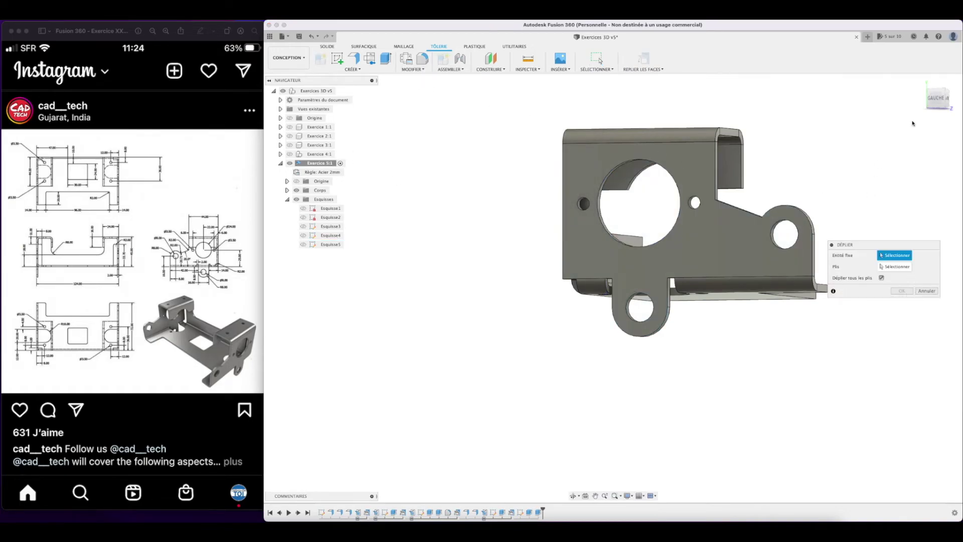
left_click(922, 82)
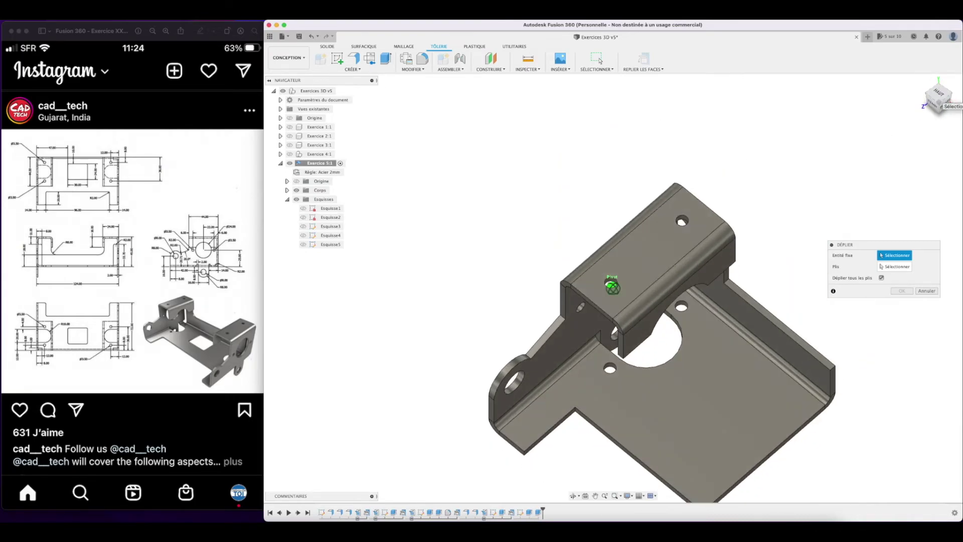
left_click(668, 391)
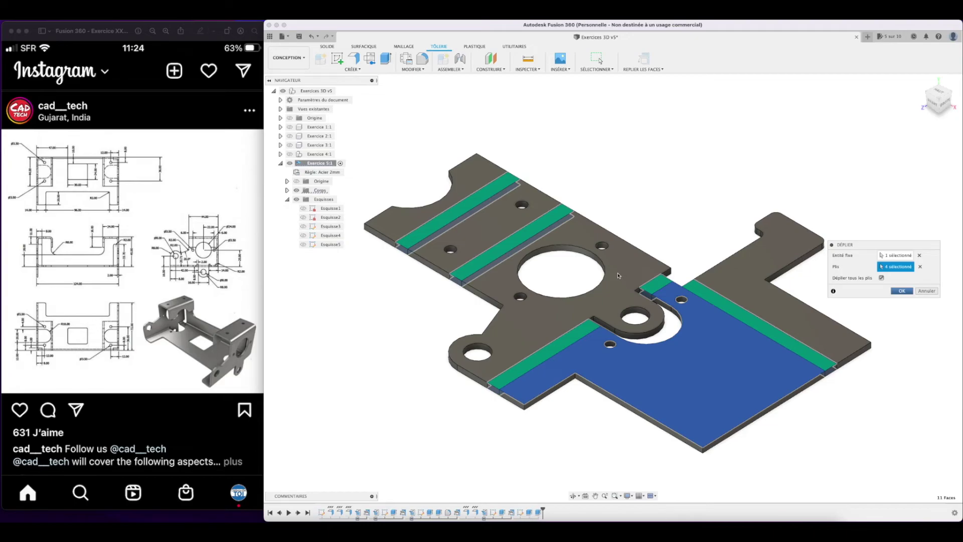
key("Return")
Fillet the inner corner edge of the stepped side flange with an 8 mm radius.
middle_click_drag(612, 280, 613, 288, "shift")
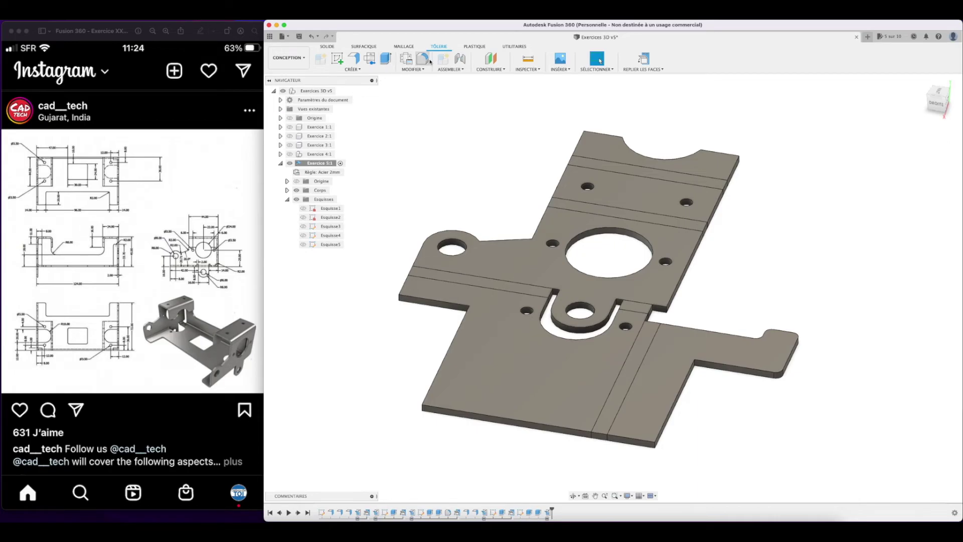
left_click(428, 60)
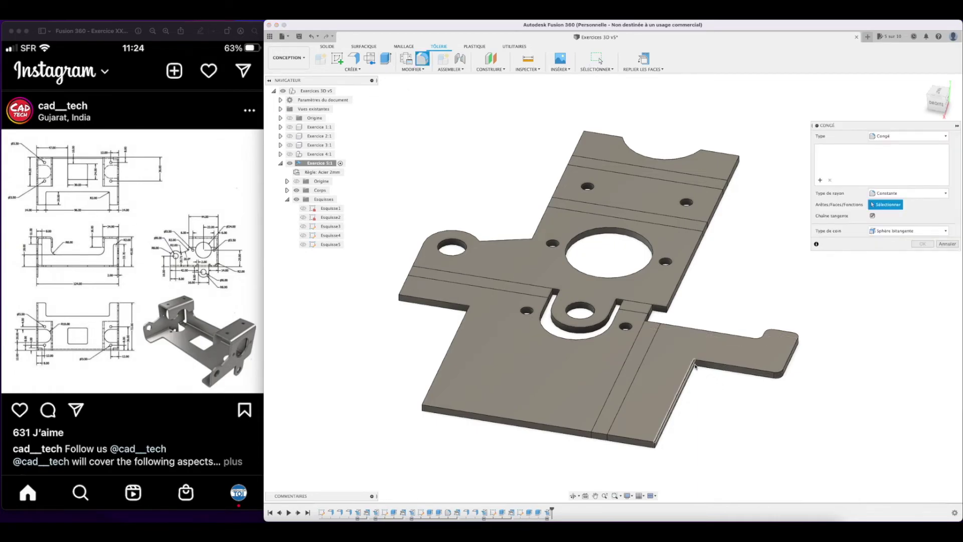
left_click(696, 365)
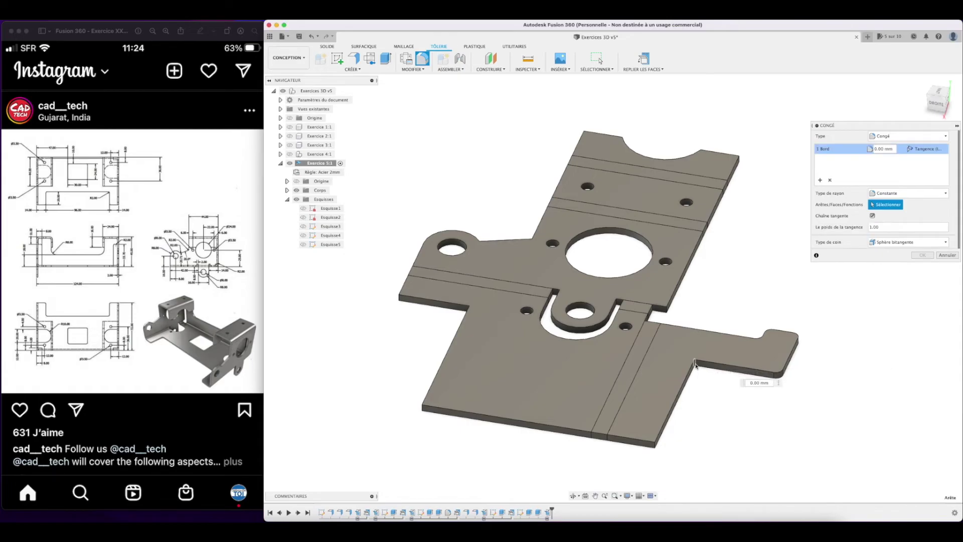
type("8")
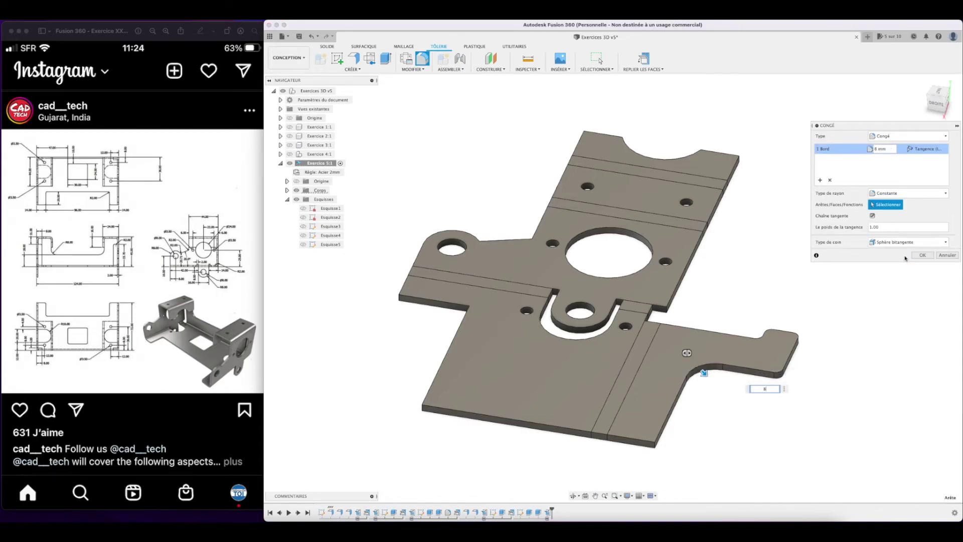
left_click(922, 255)
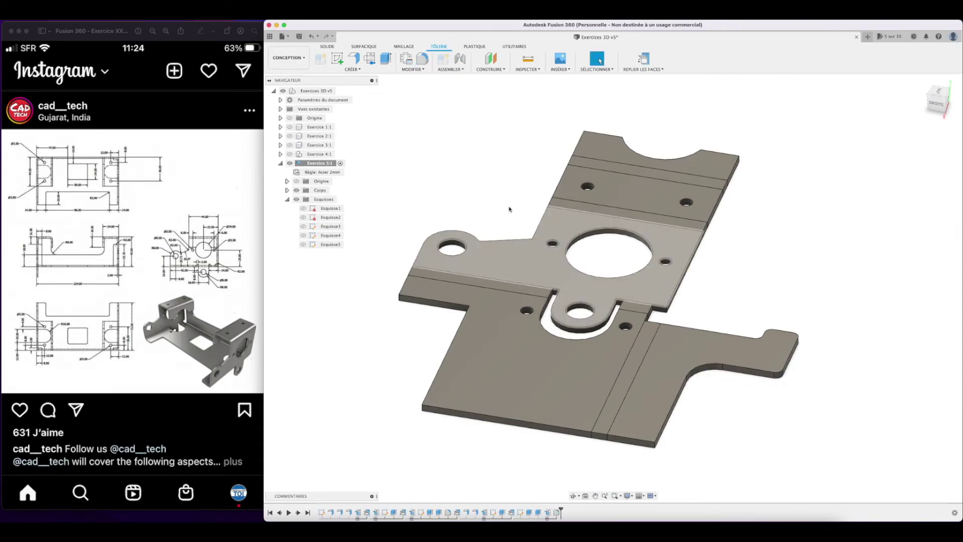
Fillet eight corner edges of the unfolded bracket's base, tab wall and notched end flange with a 2 mm radius.
mouse_move(938, 95)
left_mouse_down()
mouse_move(918, 100)
mouse_move(952, 101)
left_mouse_up()
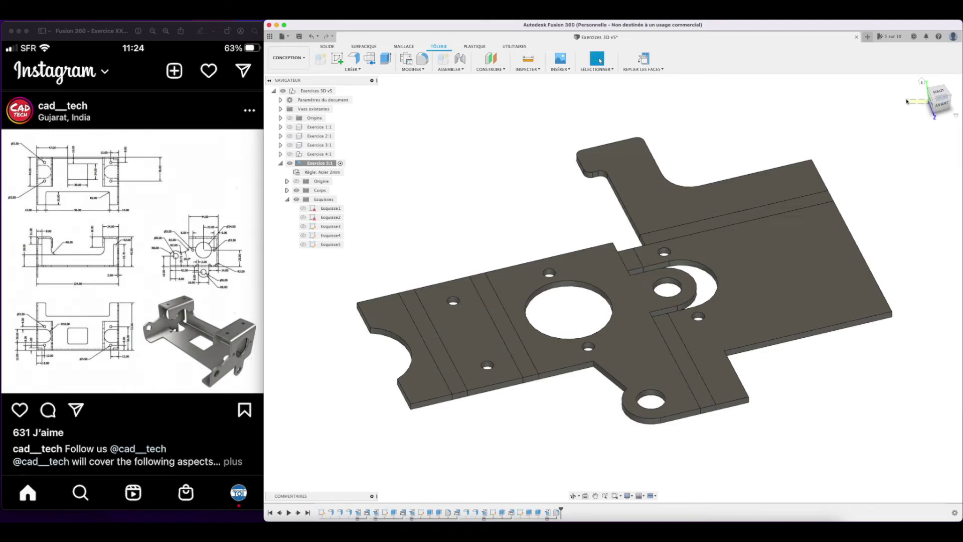
left_click_drag(942, 101, 911, 94)
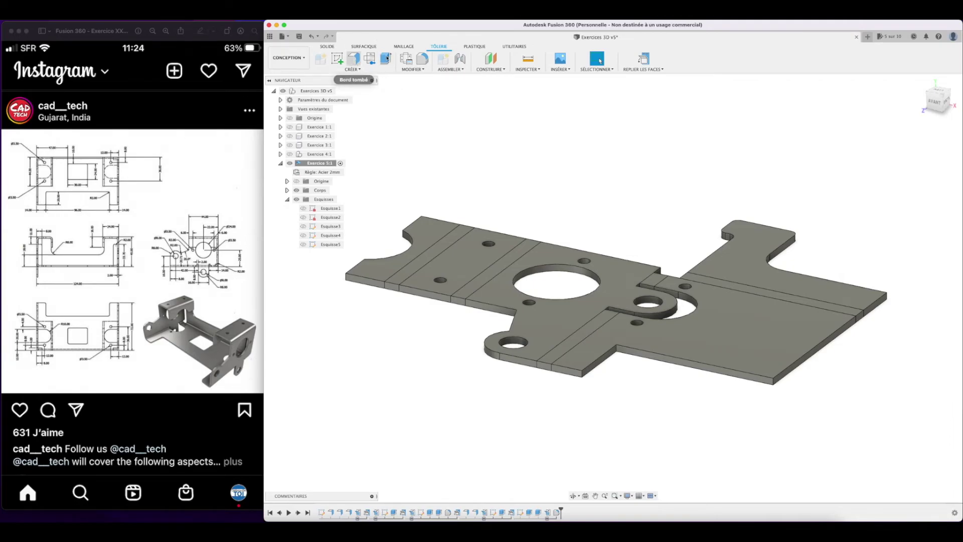
key("f")
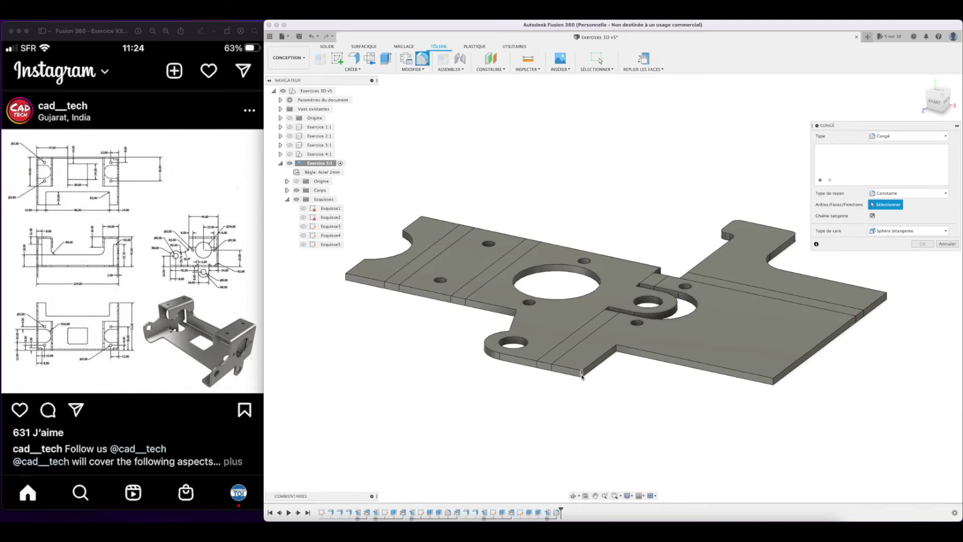
left_click(583, 375)
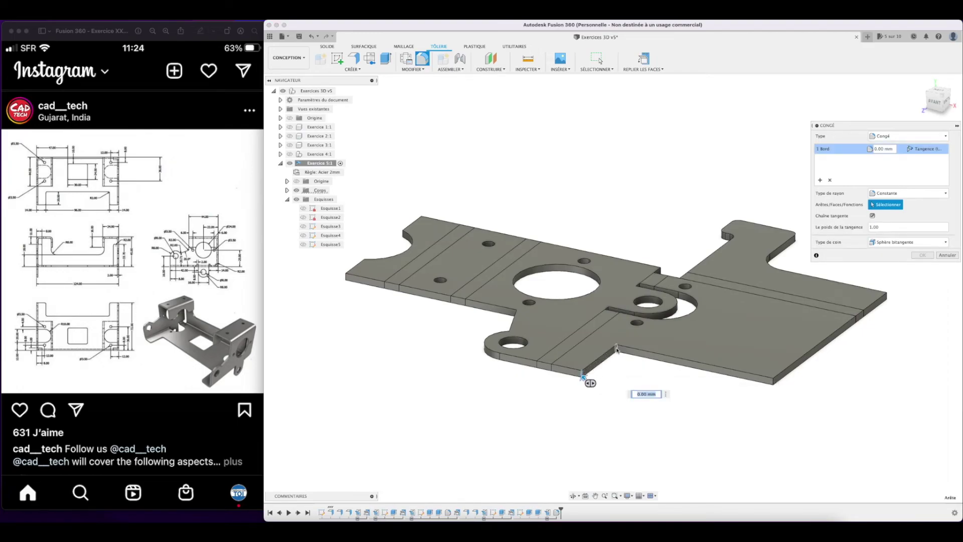
left_click(617, 348)
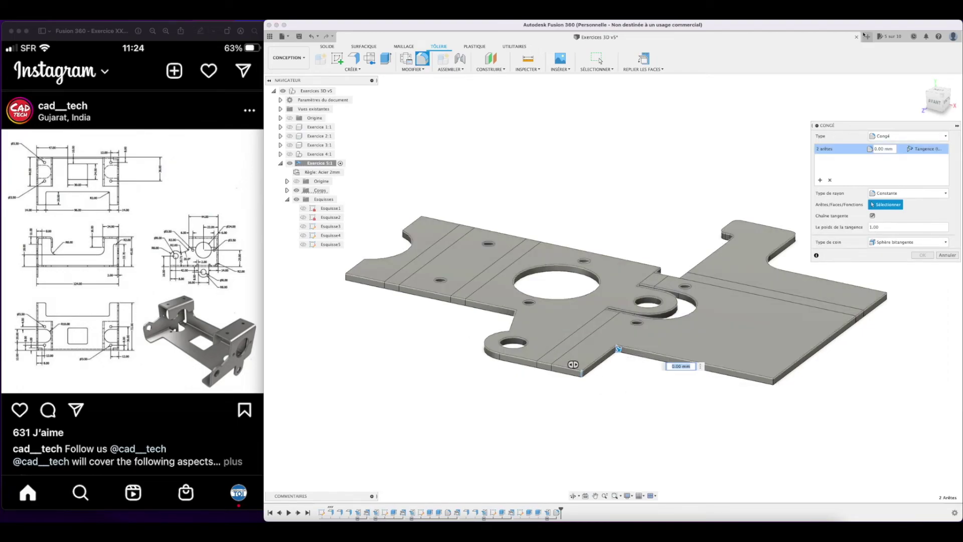
middle_click_drag(613, 289, 613, 124, "shift")
left_click(683, 332)
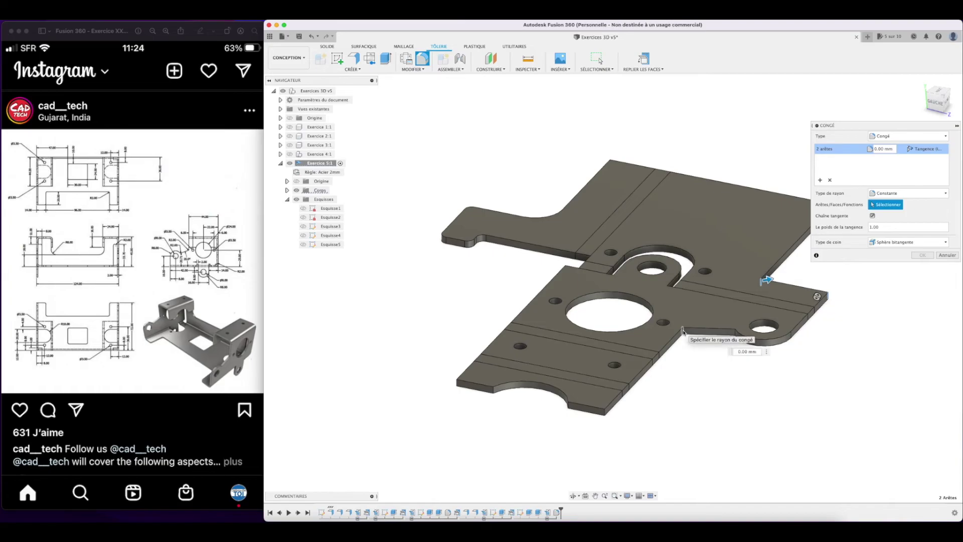
left_click(735, 333)
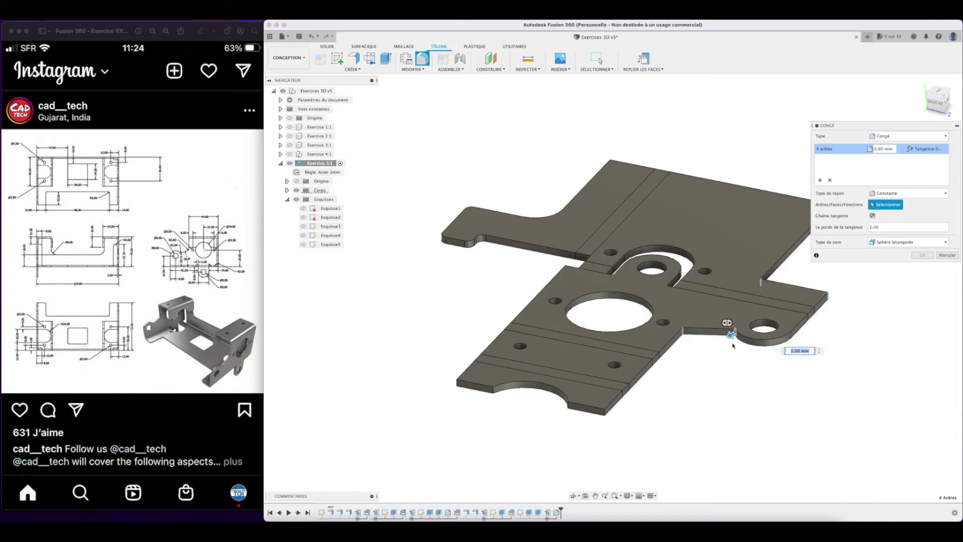
scroll(713, 363, "up", 1)
left_click(603, 413)
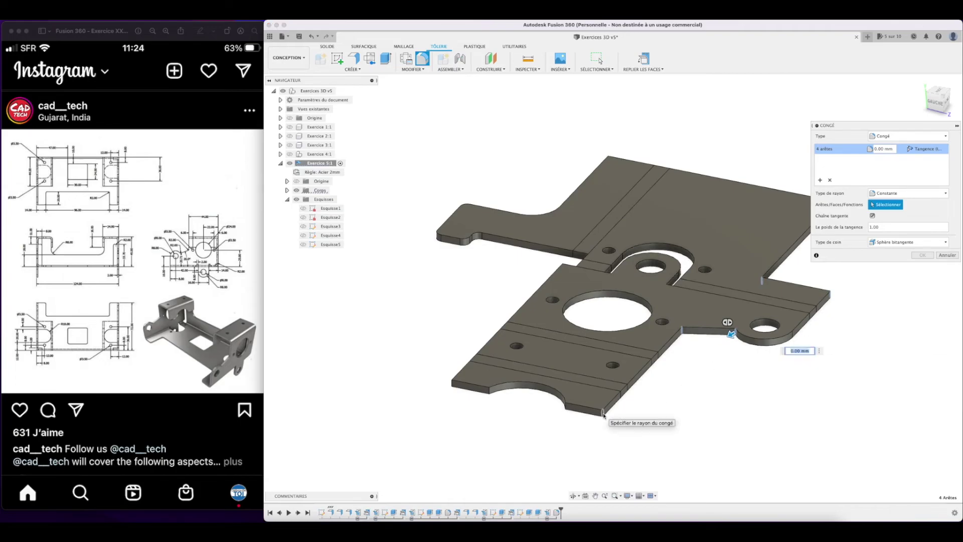
left_click(453, 385)
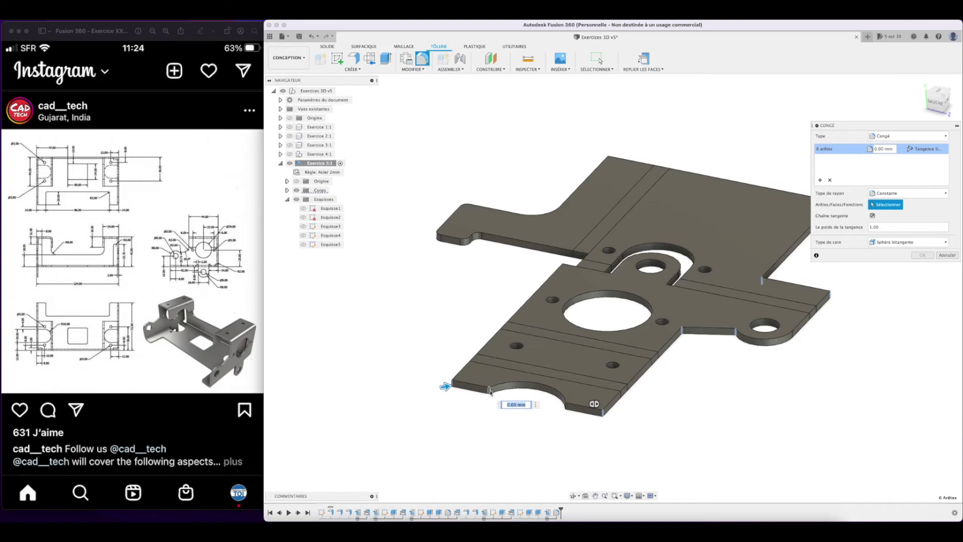
left_click(490, 391)
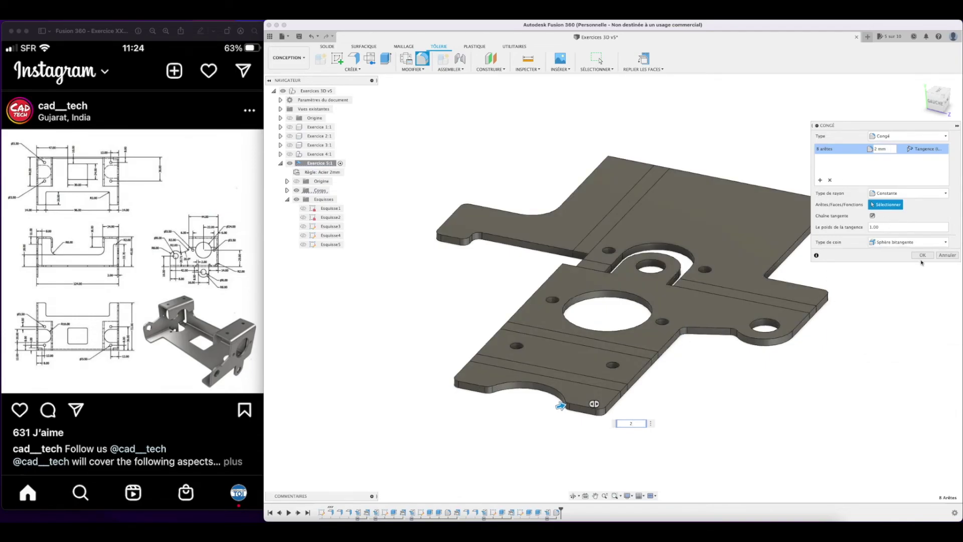
left_click(922, 255)
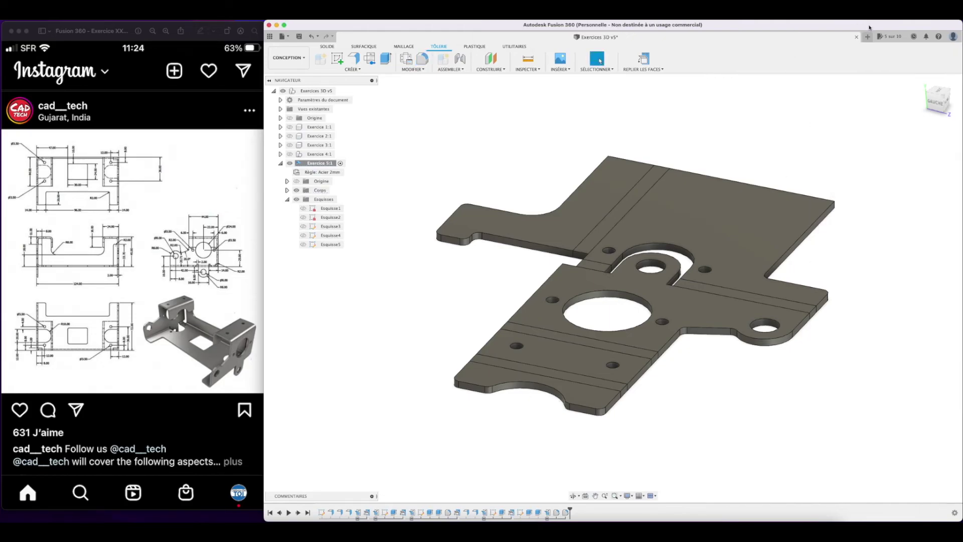
Refold the bracket's faces and create a construction plane offset 0 mm from the free end face of the base.
left_click_drag(936, 103, 893, 103)
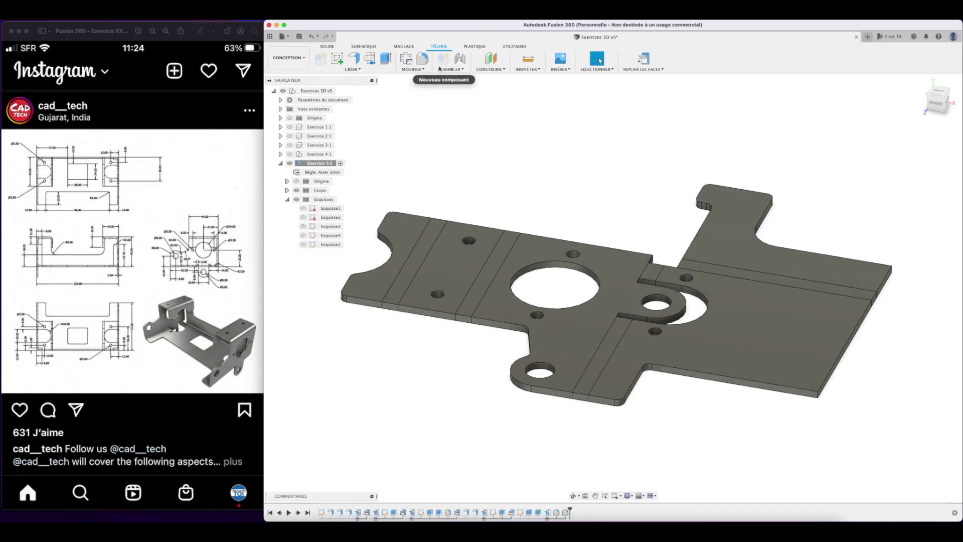
left_click(644, 59)
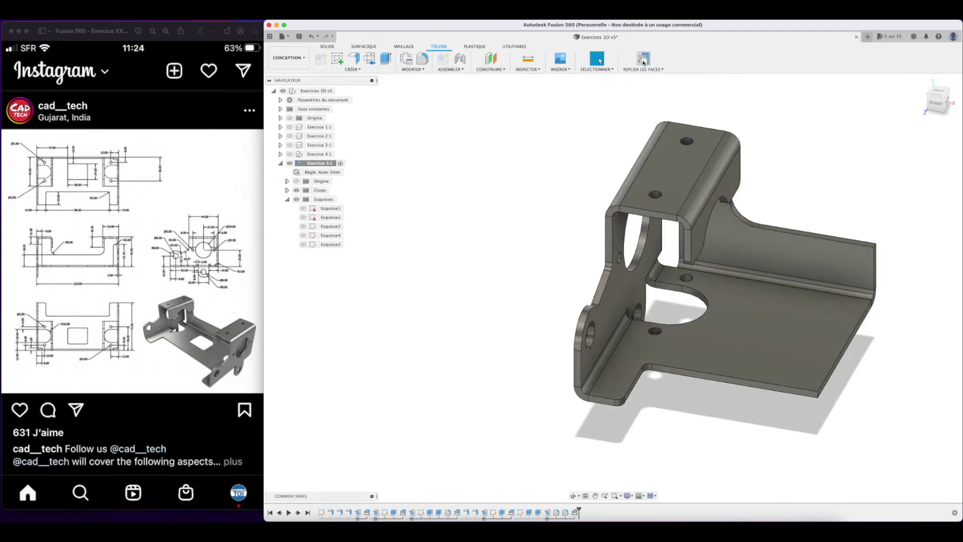
left_click_drag(939, 106, 932, 102)
left_click(491, 68)
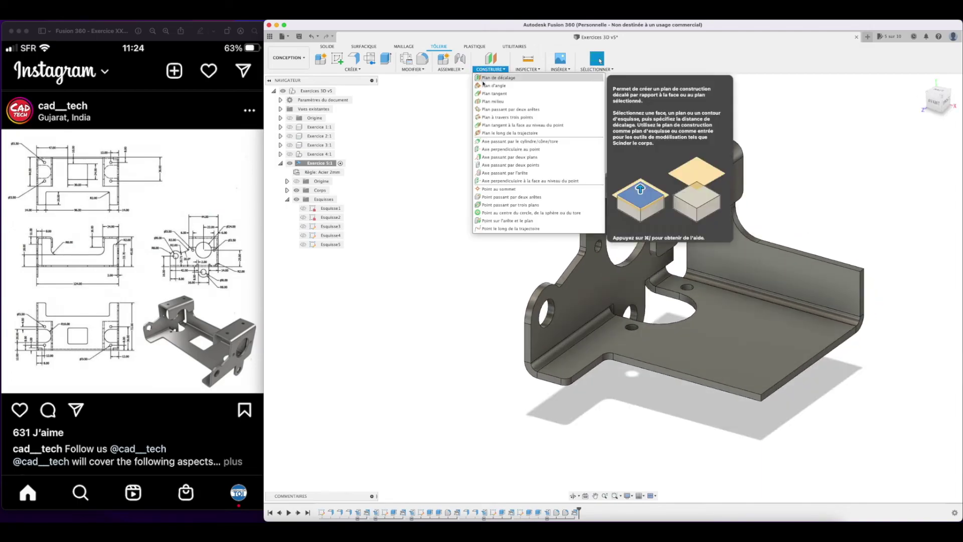
left_click(490, 86)
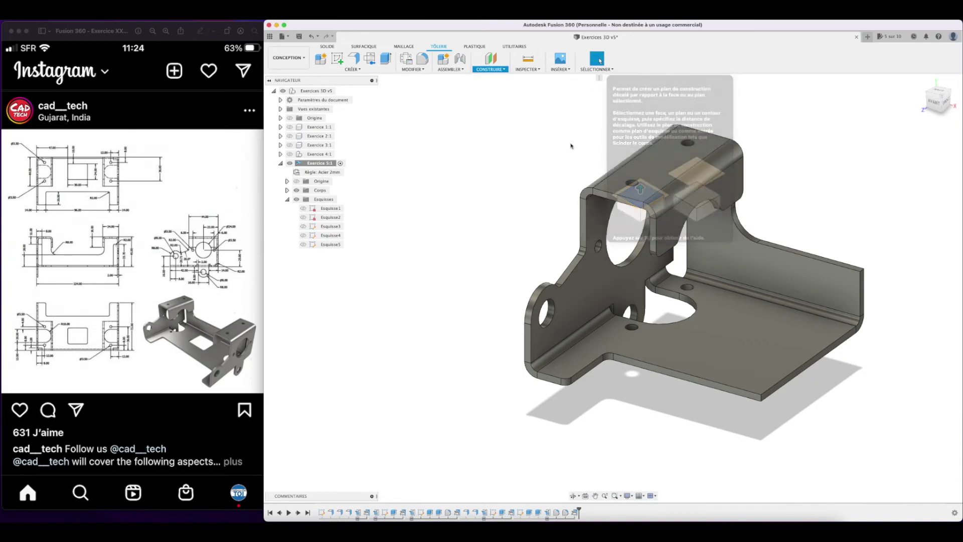
left_click(798, 372)
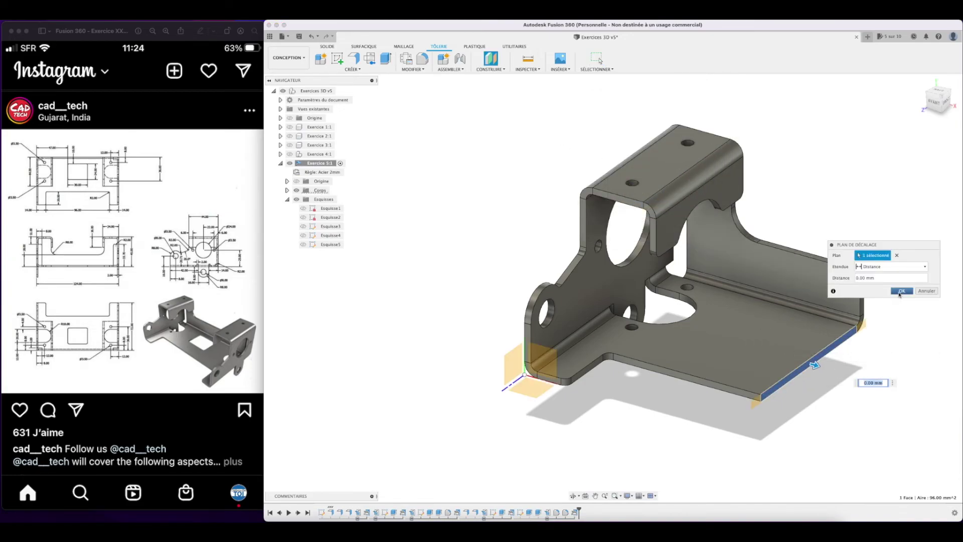
left_click(902, 291)
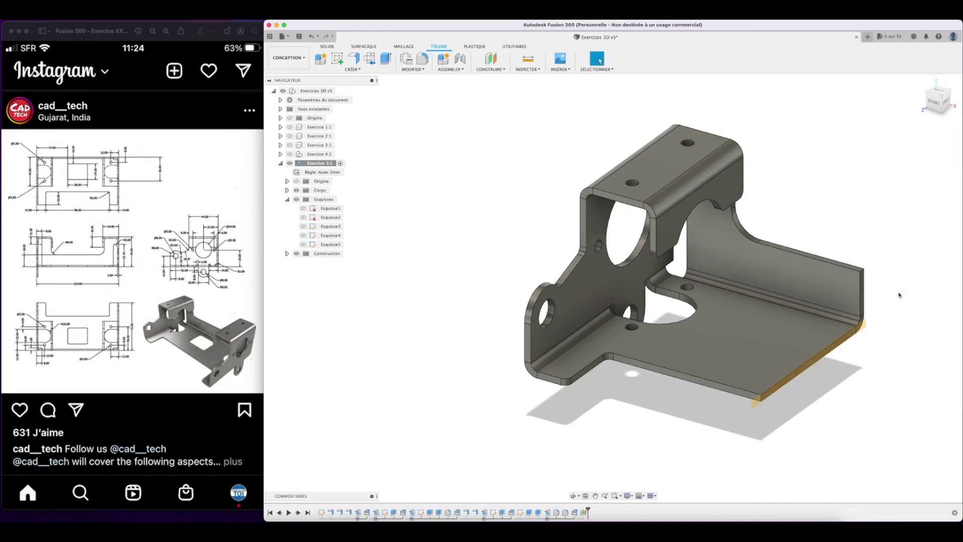
Mirror the bracket body across the end plane with the Join operation and hide the construction geometry.
left_click(414, 70)
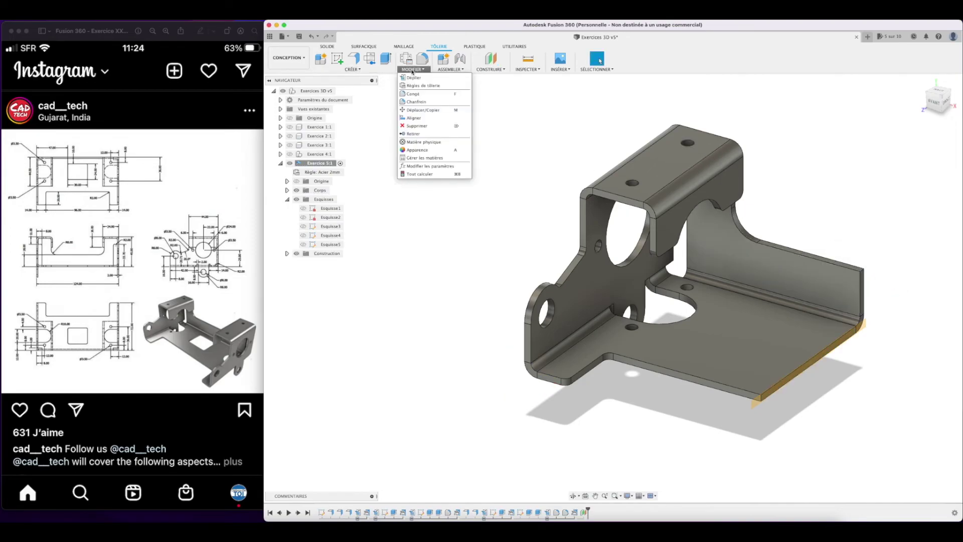
left_click(341, 70)
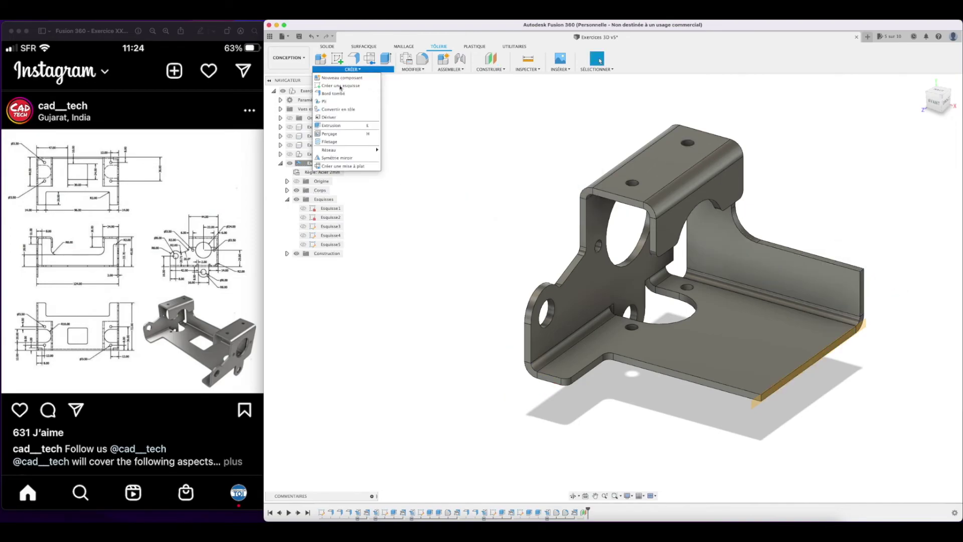
left_click(340, 158)
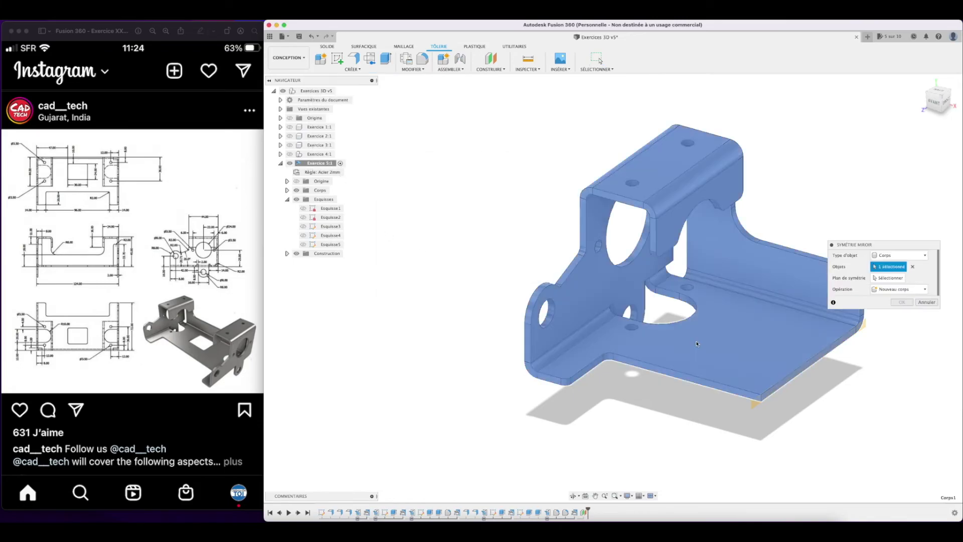
left_click(695, 341)
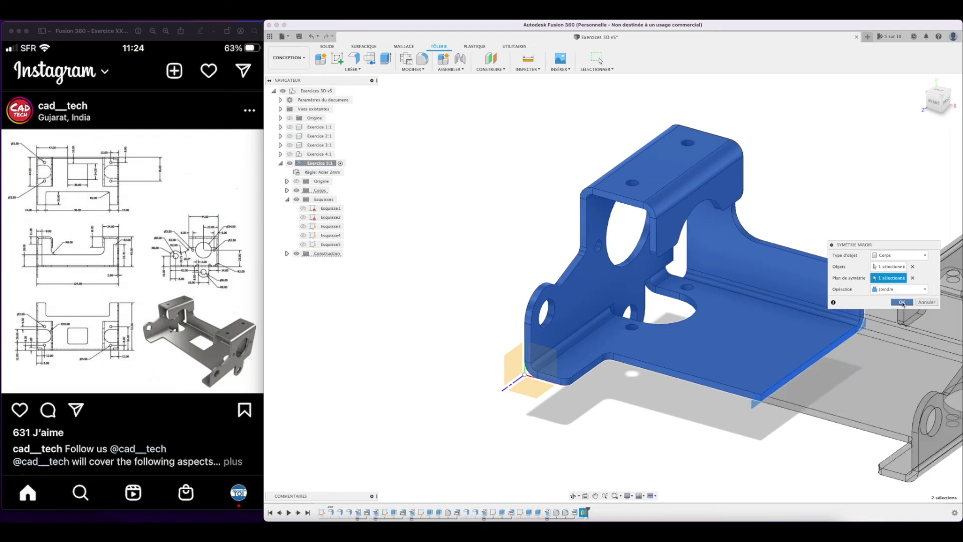
left_click(902, 303)
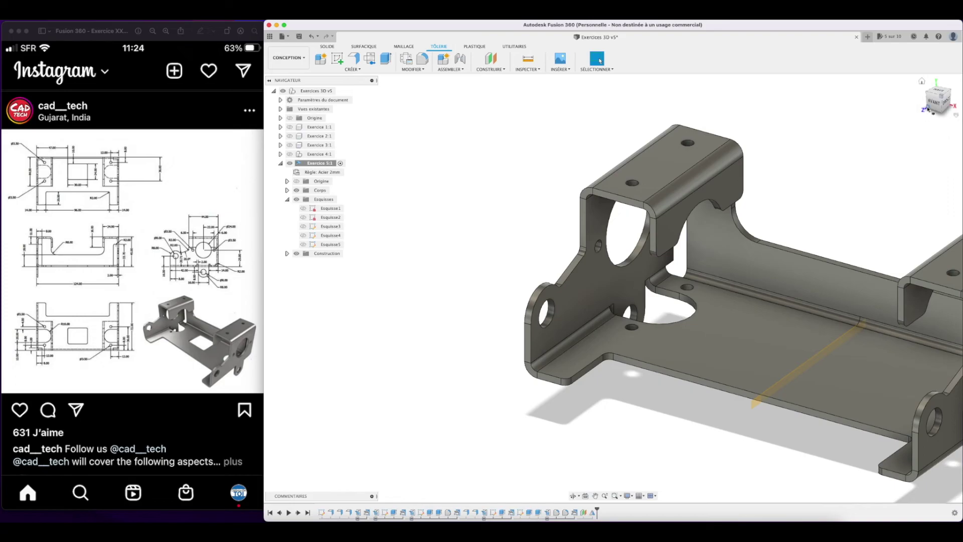
left_click(922, 80)
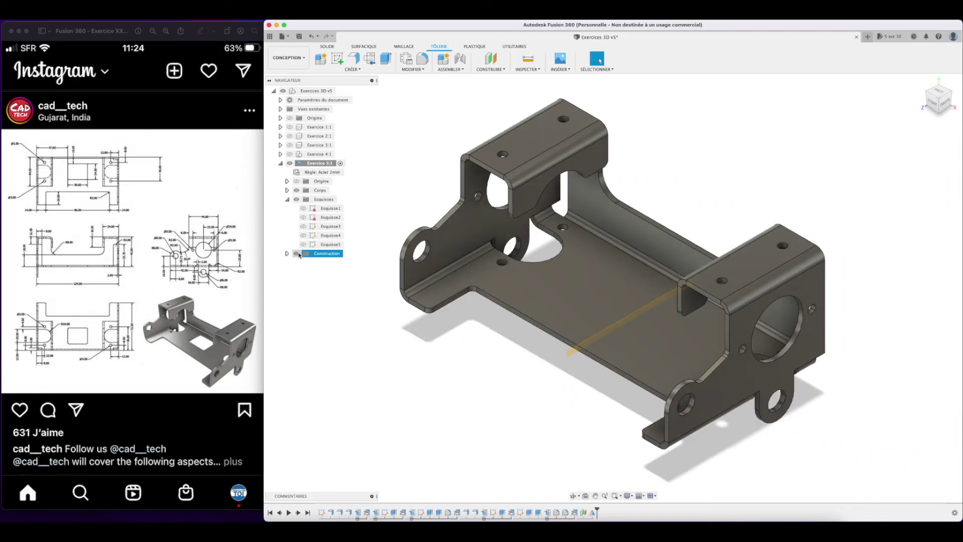
left_click(297, 254)
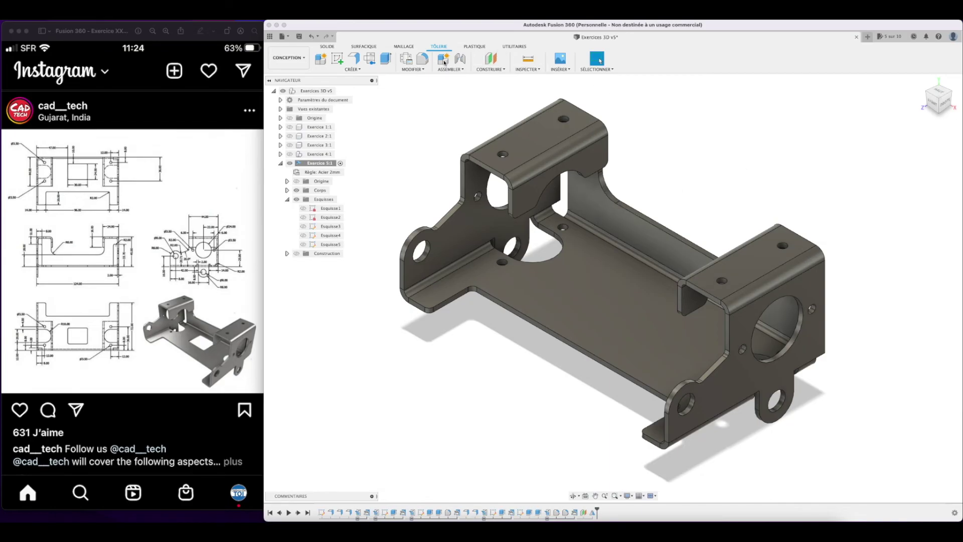
Unfold all bends of the mirrored bracket with the base's upper face as the fixed entity.
left_click(450, 68)
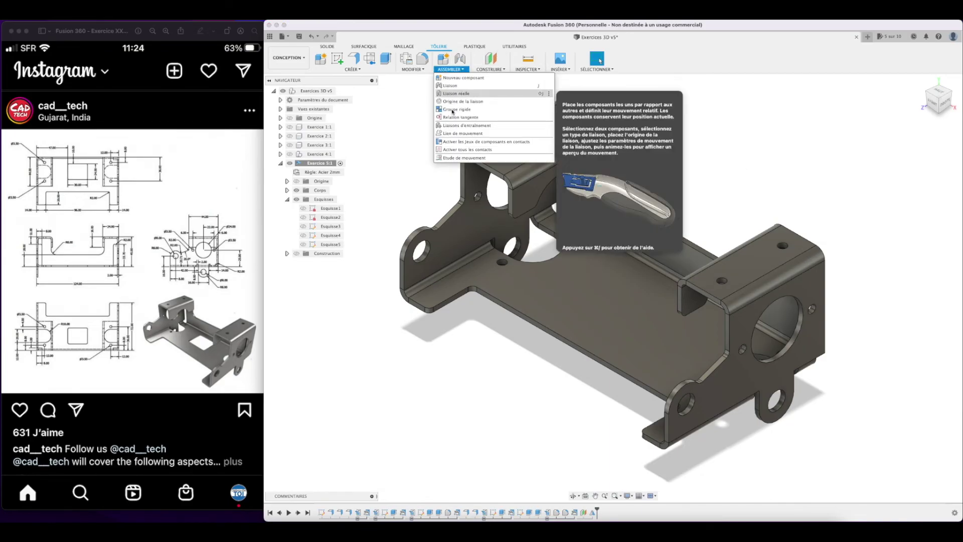
left_click(412, 69)
left_click(412, 79)
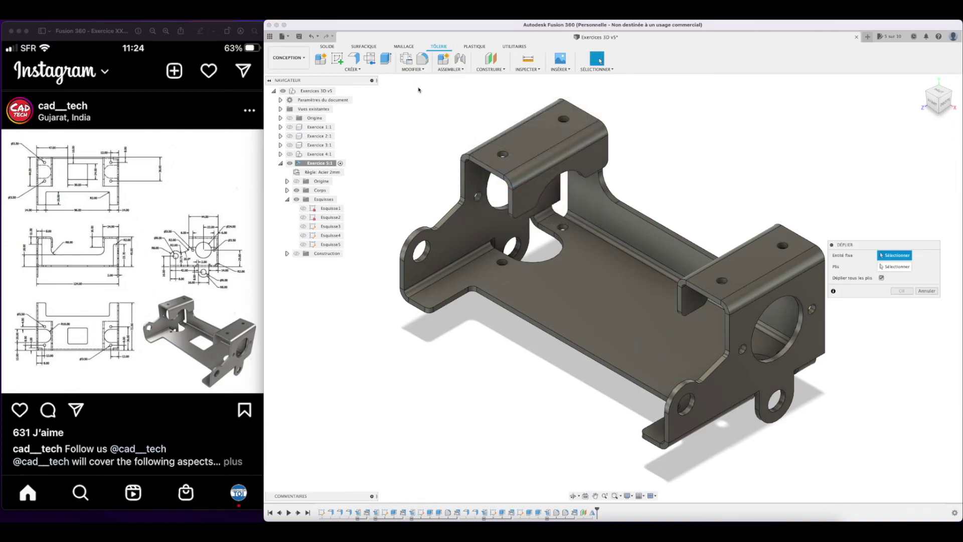
left_click(589, 308)
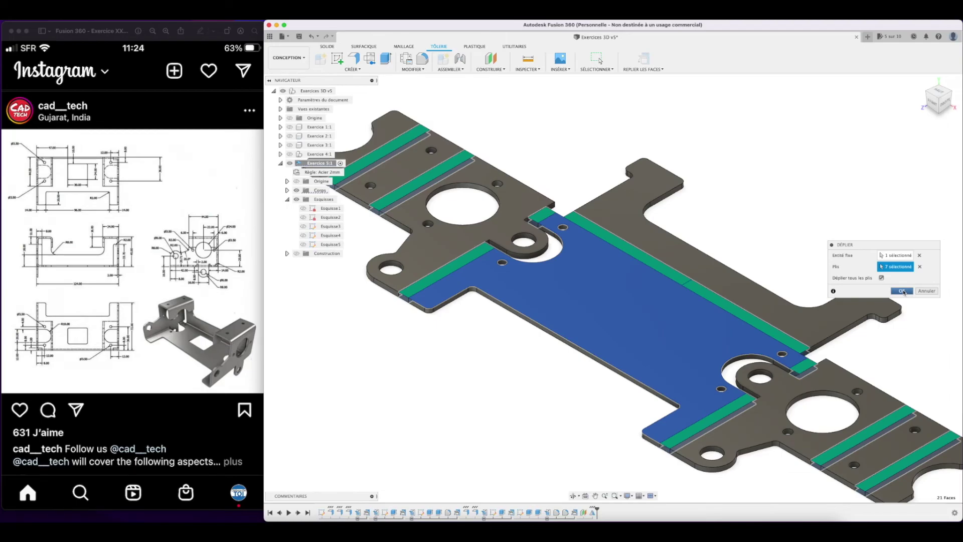
left_click(902, 291)
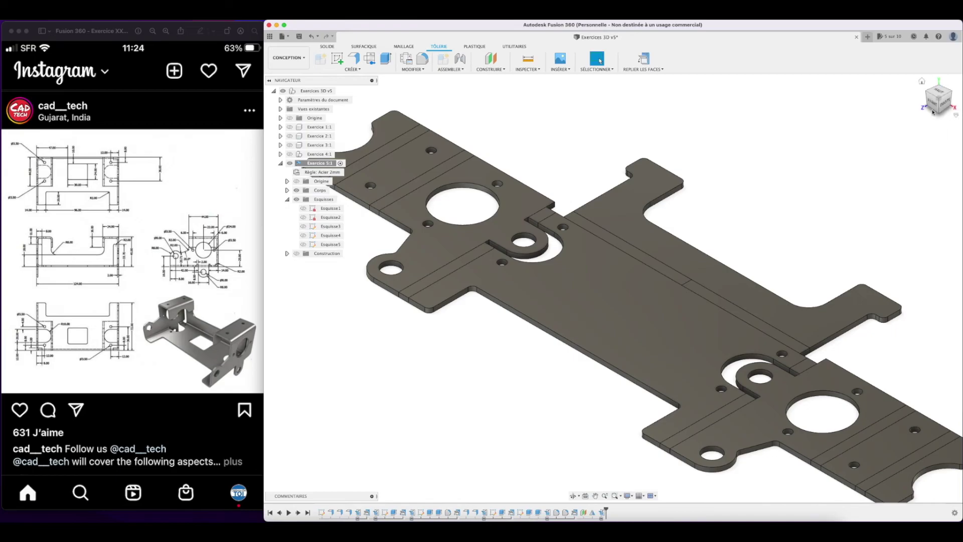
Start a sketch on the base's upper face and project the long flange's outer bend edge and the short bend edge of one end wall.
left_click(922, 80)
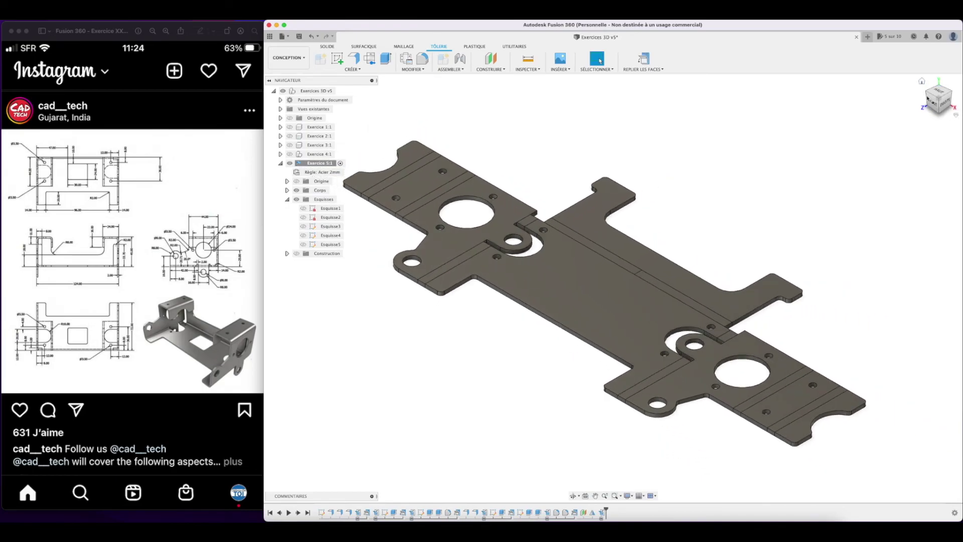
mouse_move(935, 104)
left_mouse_down()
mouse_move(961, 103)
mouse_move(655, 111)
left_mouse_up()
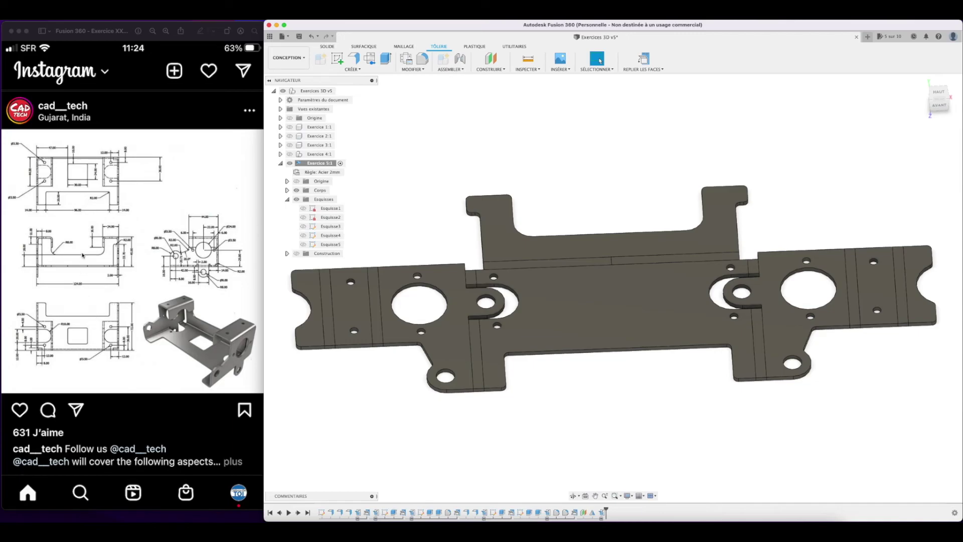
left_click(336, 58)
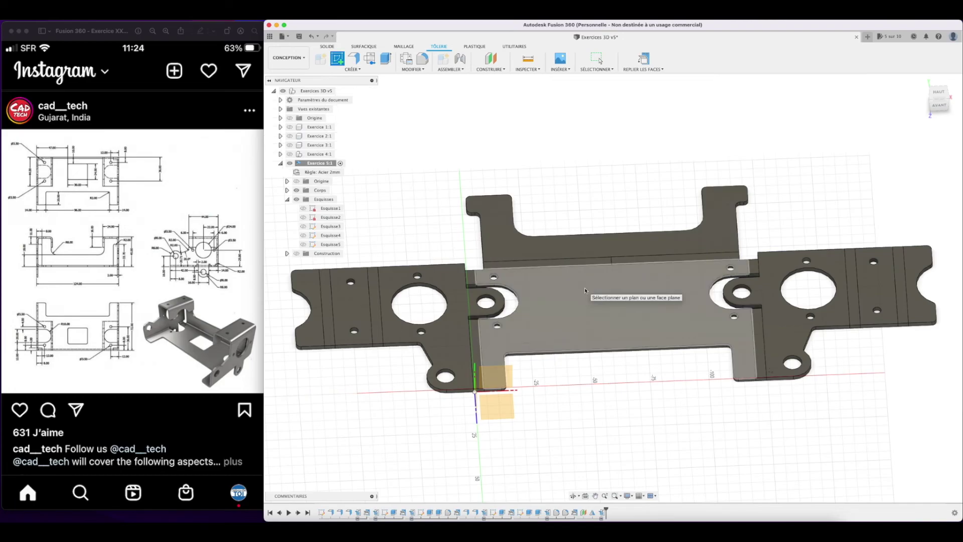
left_click(585, 290)
key("p")
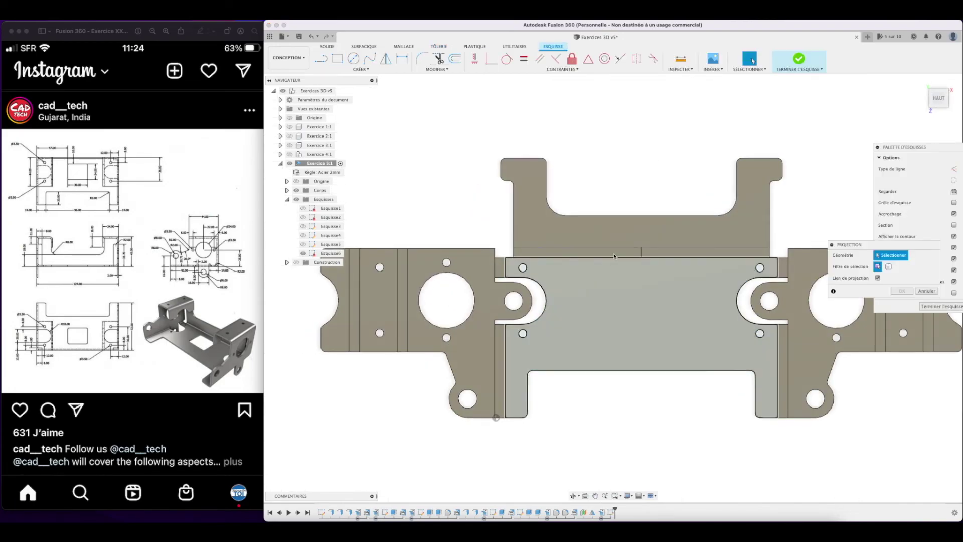
left_click(614, 256)
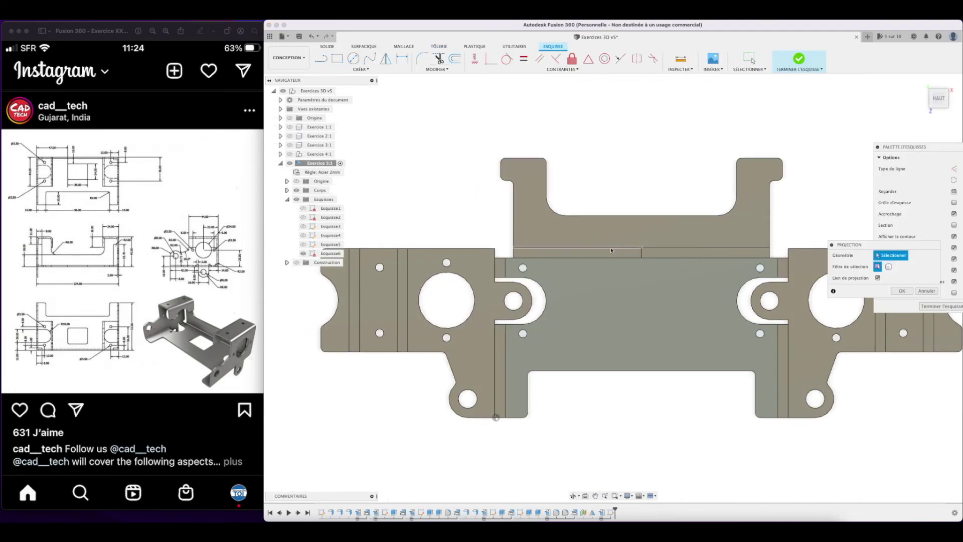
left_click(543, 274)
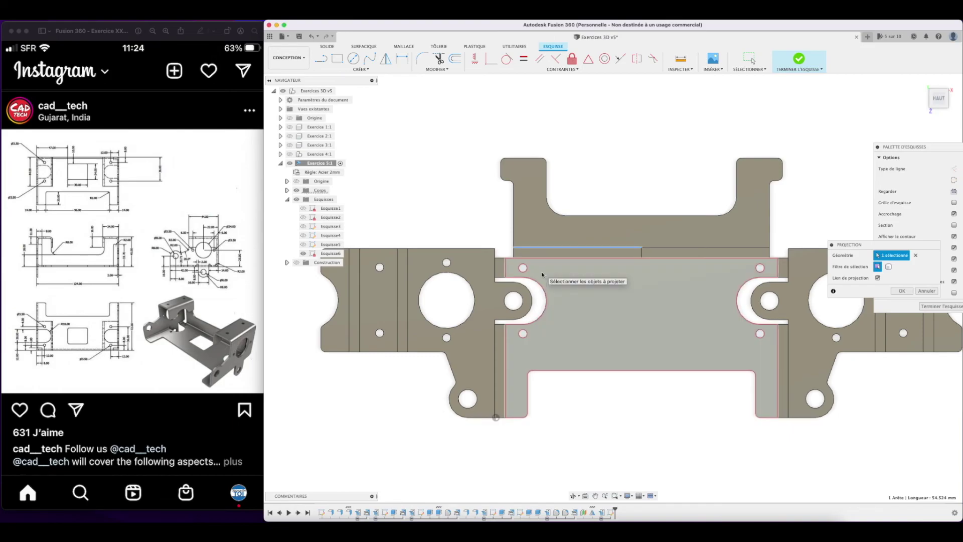
left_click(496, 271)
left_click(901, 291)
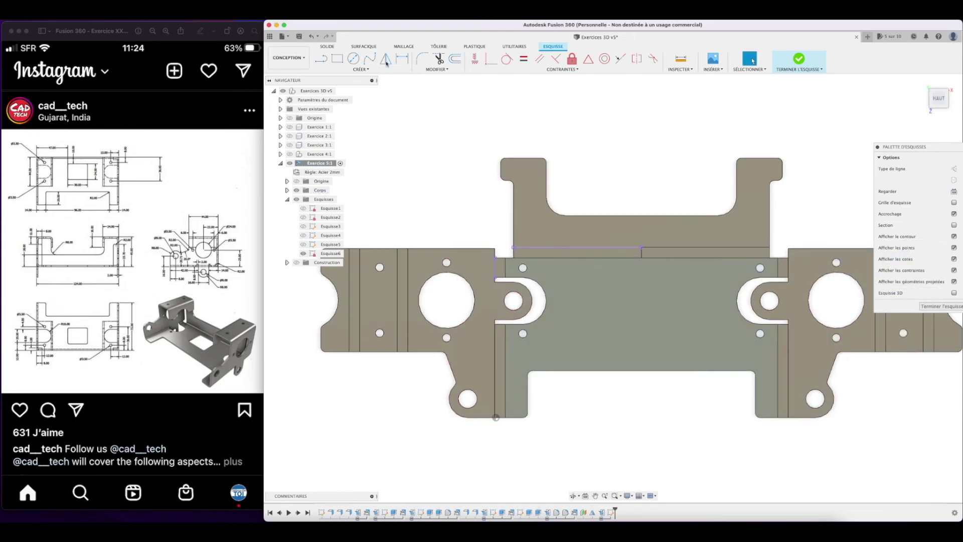
Sketch a rectangle 30 mm along the bracket's length by 24 mm wide in the middle area of the base.
left_click(337, 59)
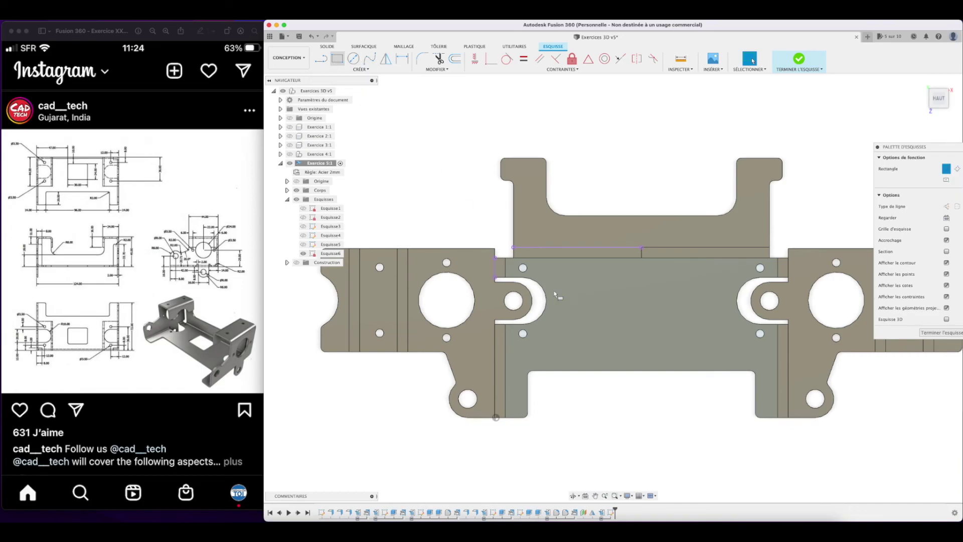
left_click(589, 277)
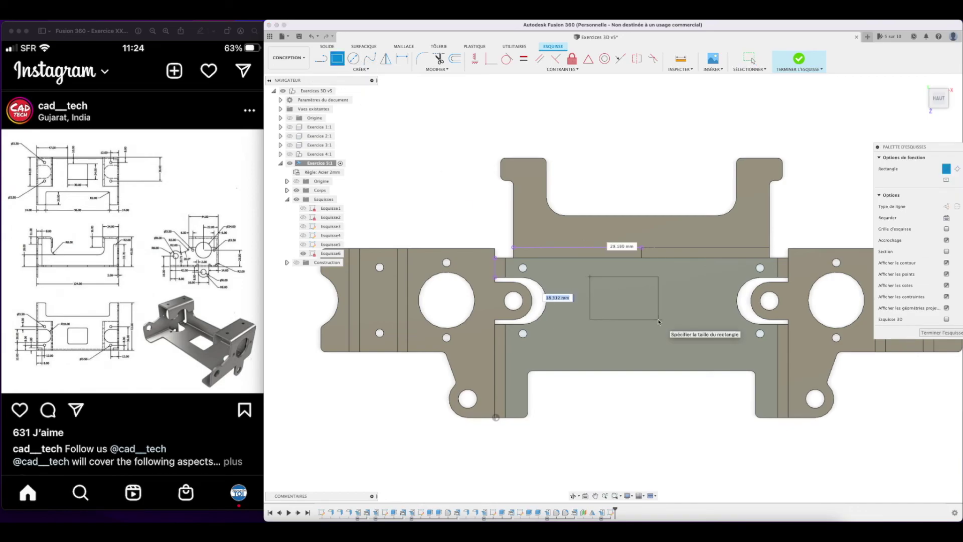
type("24")
key("Tab")
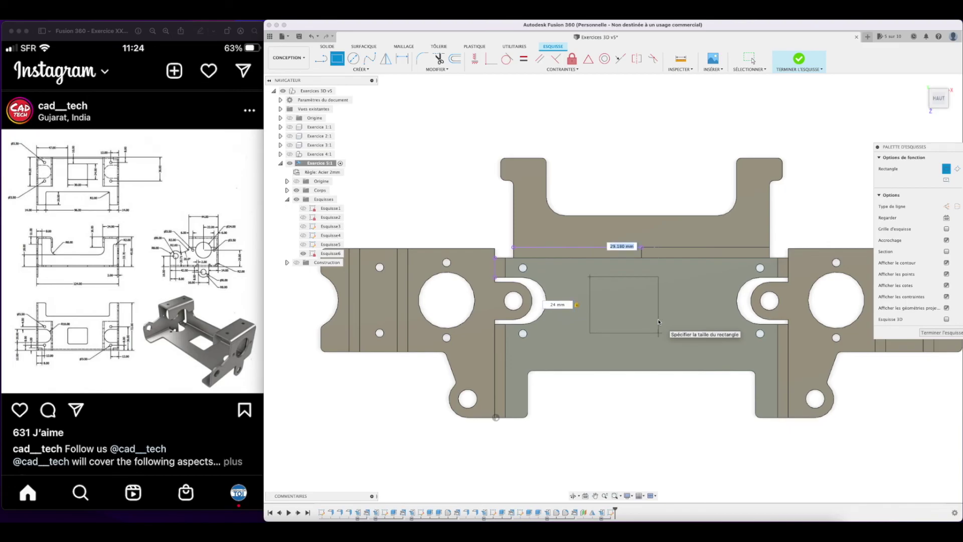
type("30")
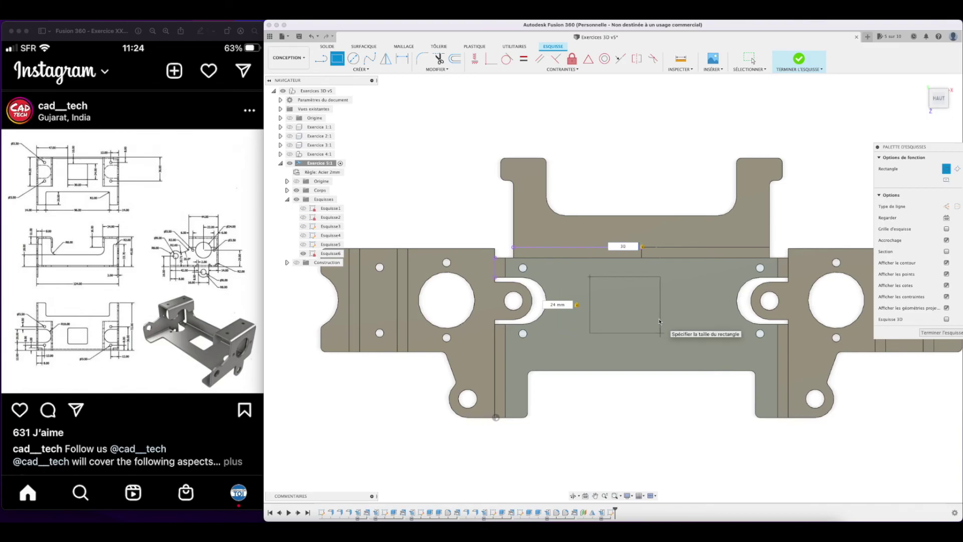
key("Return")
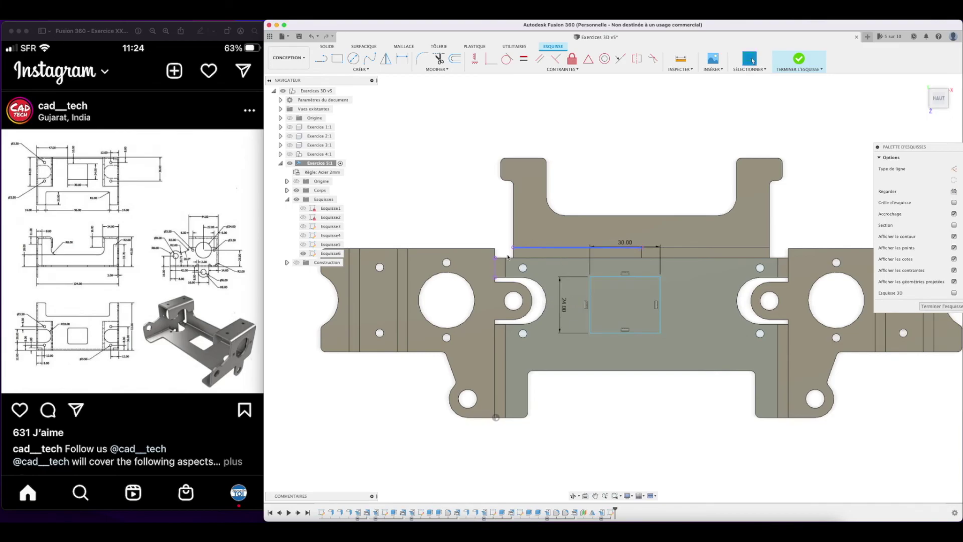
Dimension the rectangle's long side nearest the long flange at 10 mm from the projected flange bend edge.
key("d")
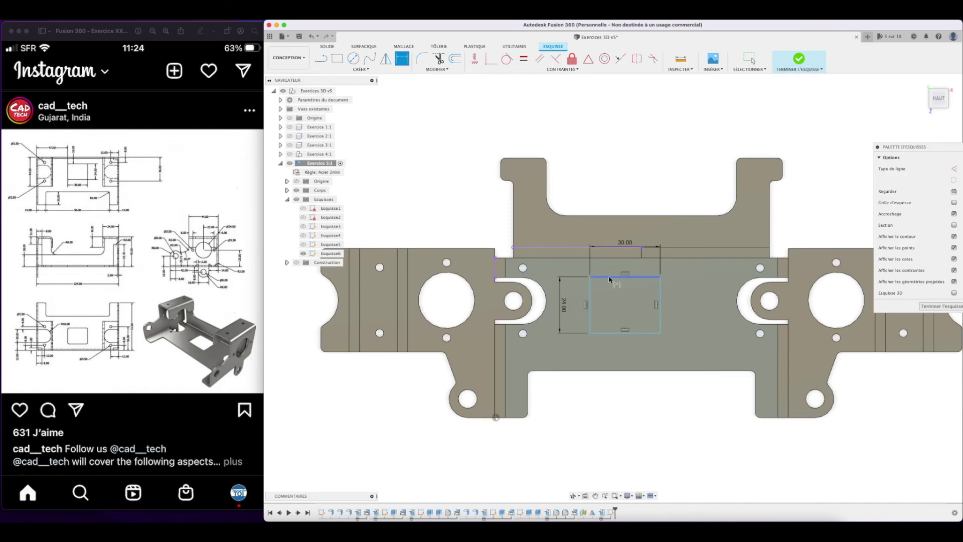
left_click(610, 277)
left_click(583, 248)
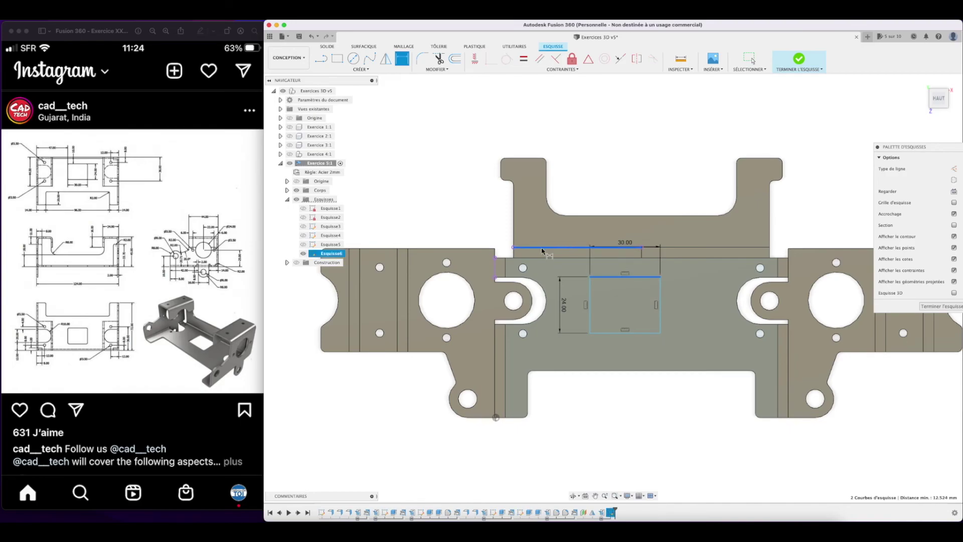
left_click(560, 265)
type("10")
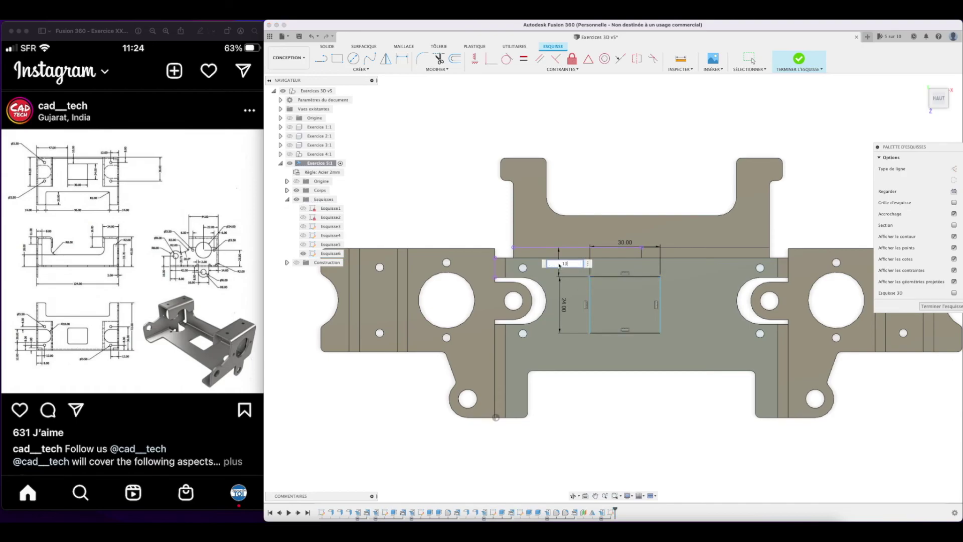
key("Return")
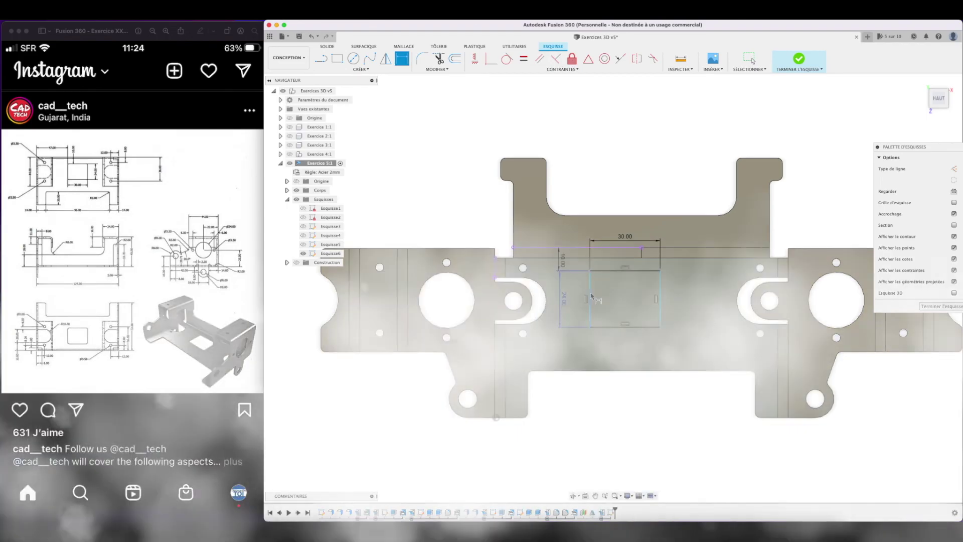
Dimension the rectangle's near short side at 47 mm from the projected end-wall bend edge and finish the sketch.
left_click(496, 267)
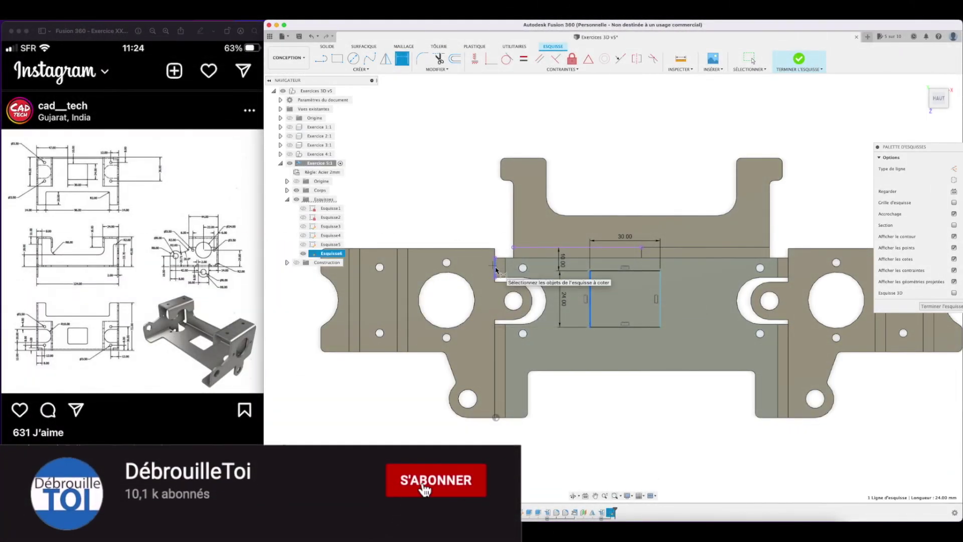
left_click(540, 272)
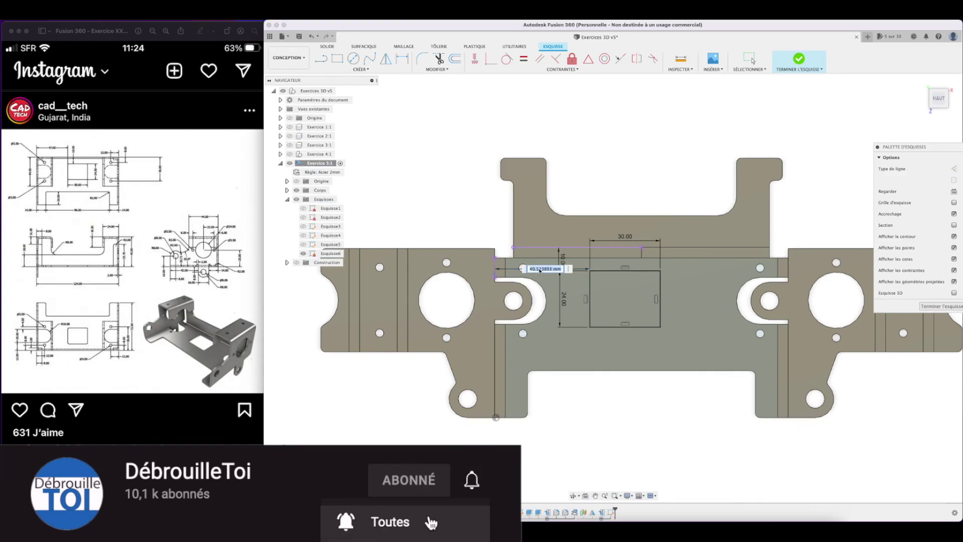
type("47")
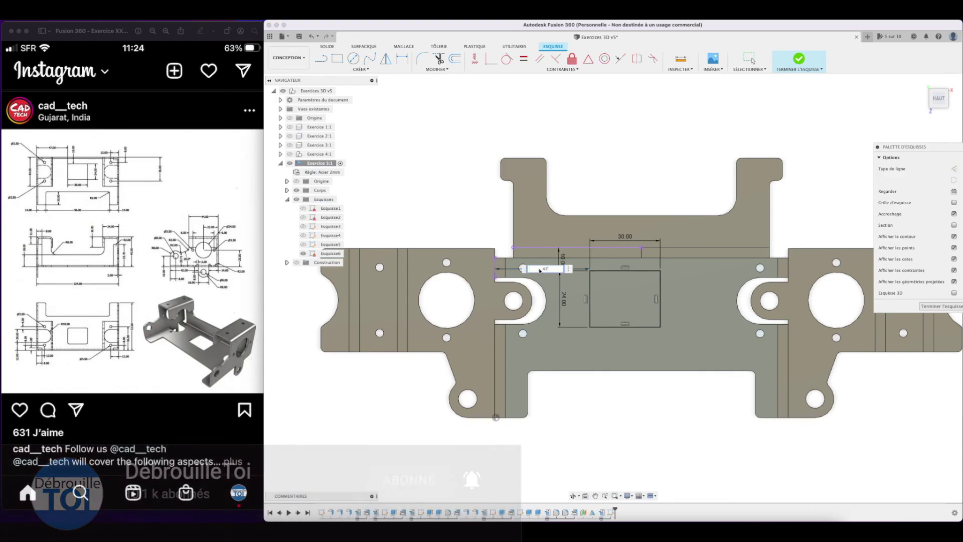
key("Return")
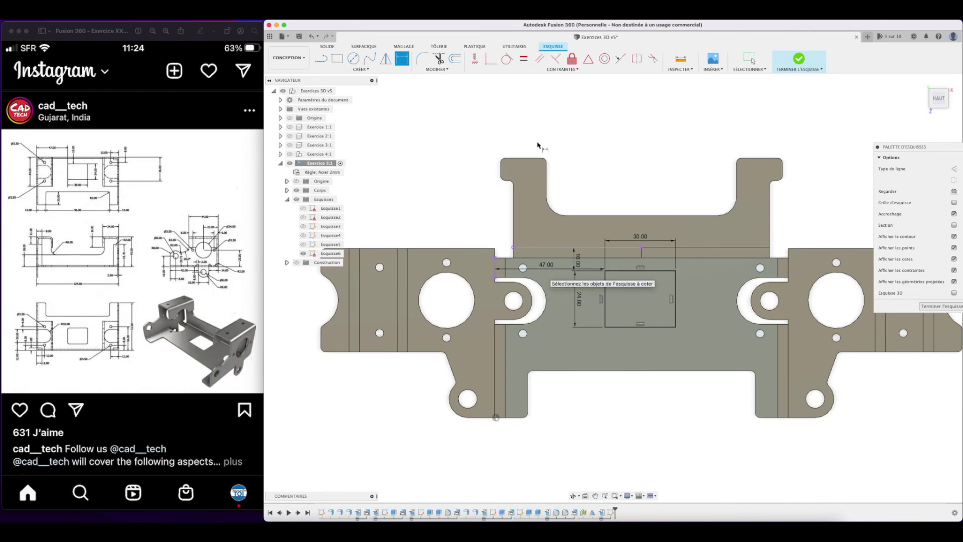
left_click(799, 60)
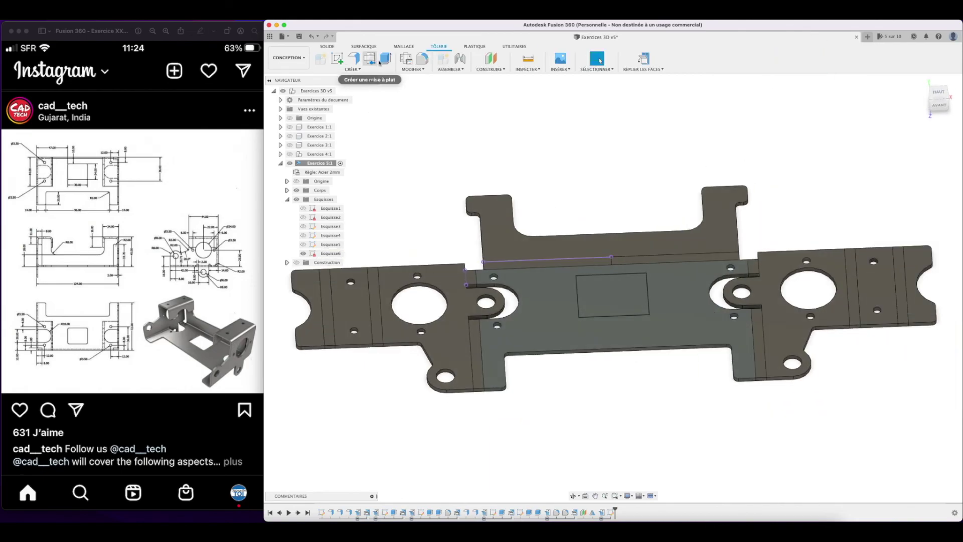
Extrude the rectangle downward as a cut through the base sheet to open the central window.
left_click(386, 59)
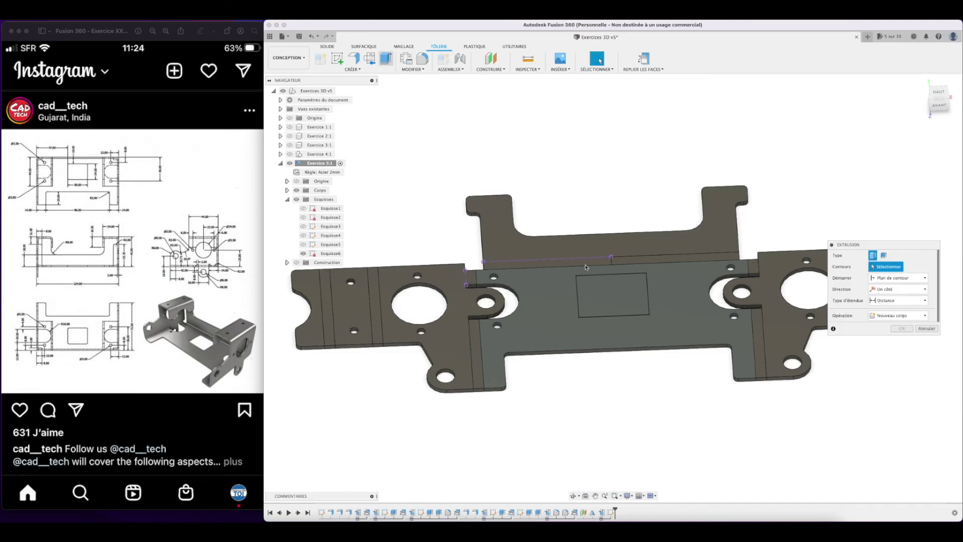
left_click(614, 309)
left_click_drag(613, 292, 613, 315)
left_click(901, 363)
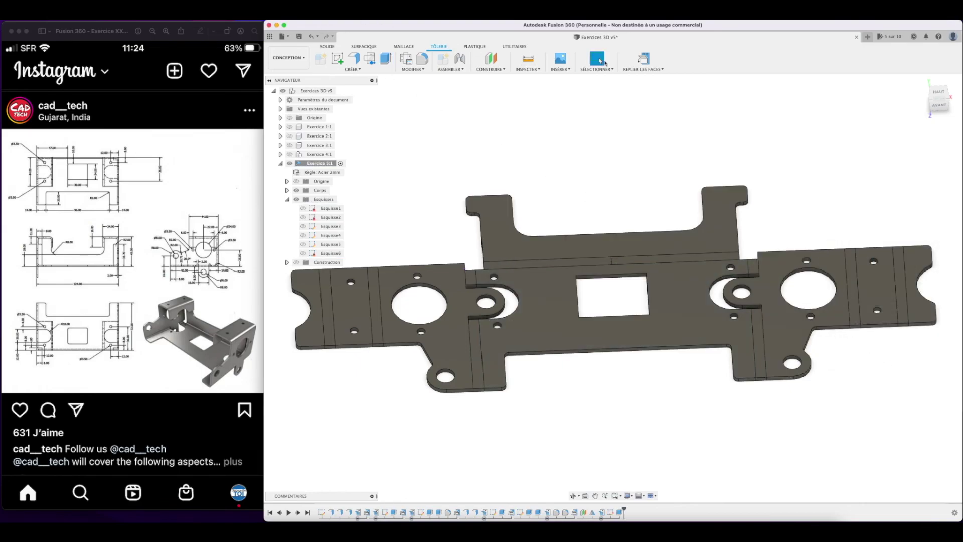
Refold the faces of the bracket with the rectangular cutout and view the folded part in perspective.
left_click(648, 60)
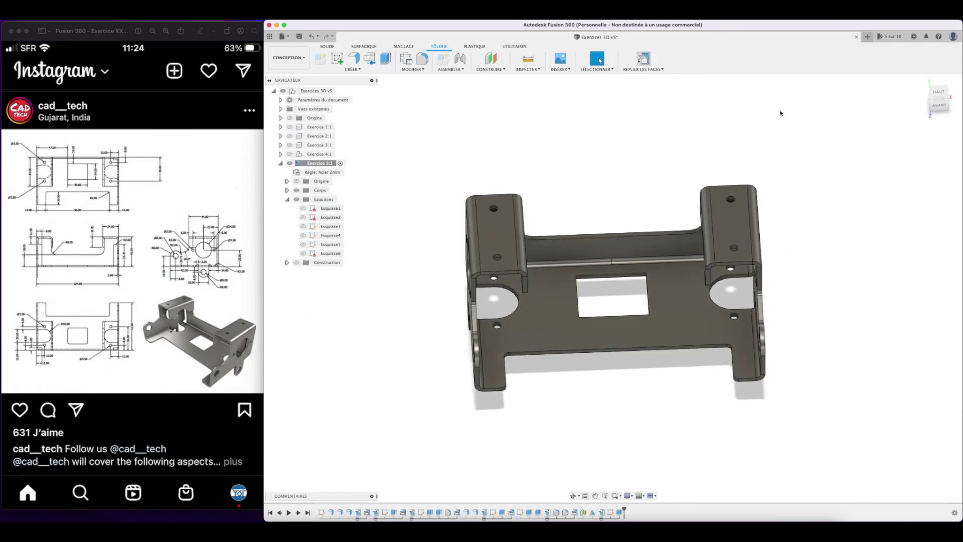
middle_click_drag(924, 99, 922, 97, "shift")
left_click_drag(922, 97, 903, 82)
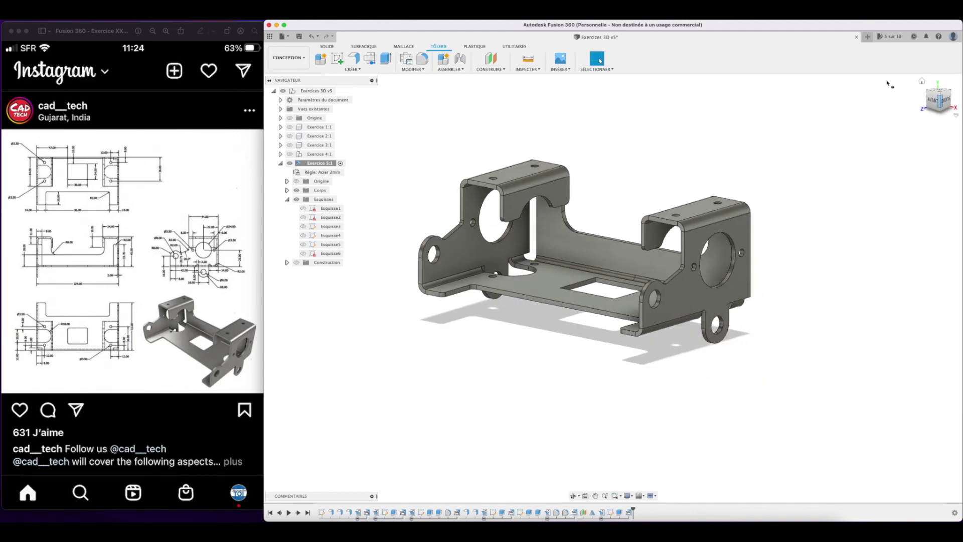